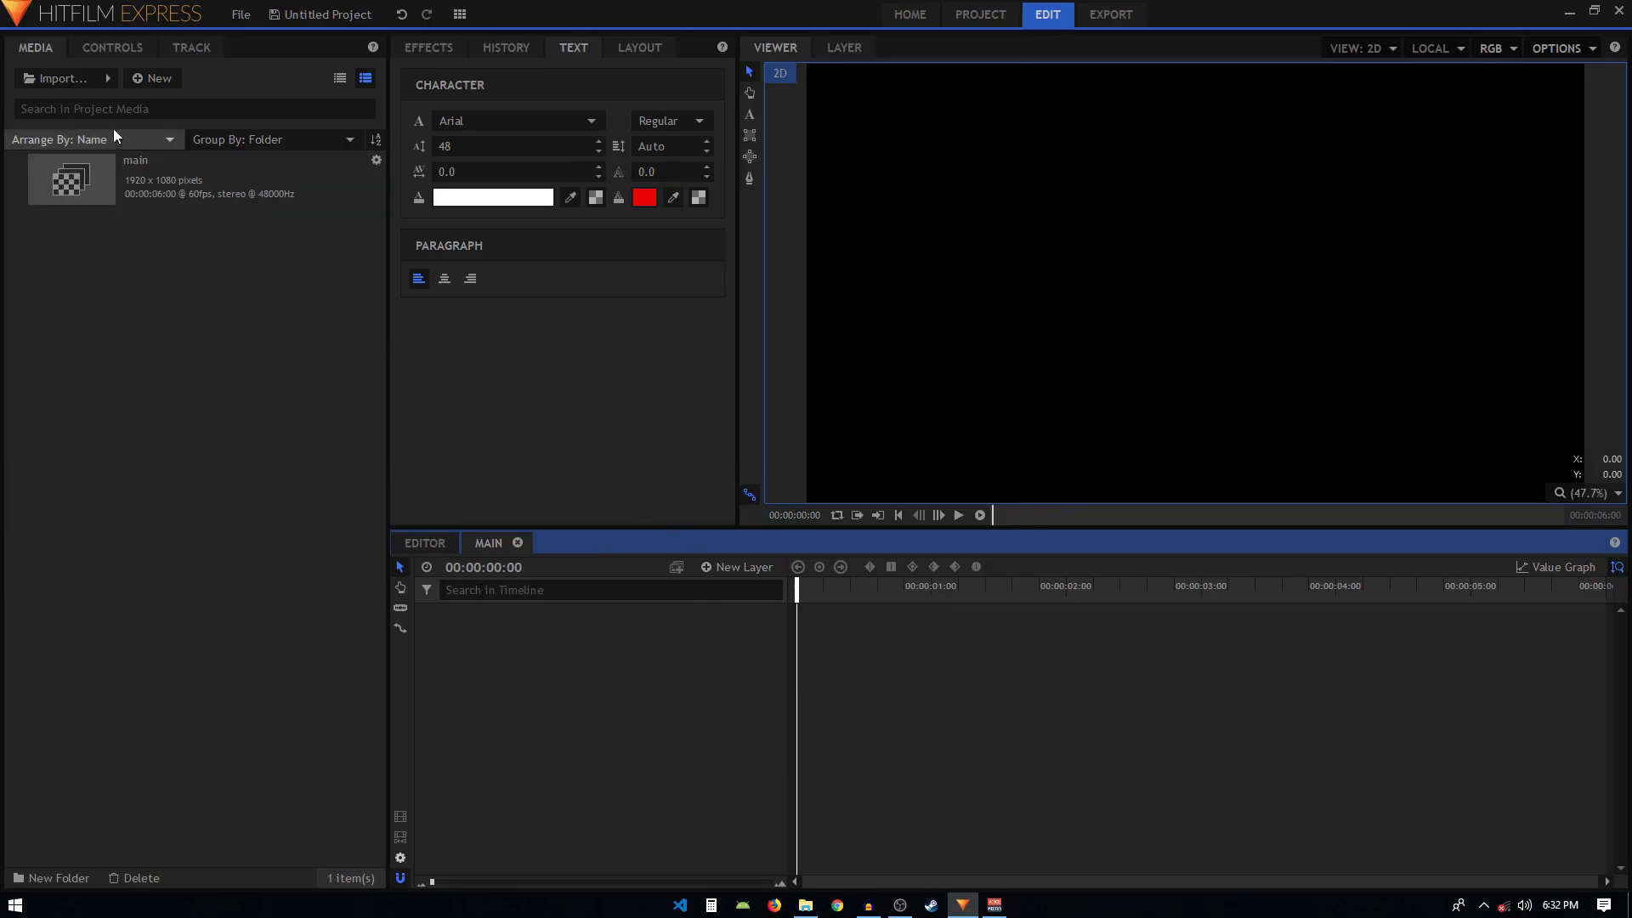
# Step: Create a new composite shot named "image 1" with a width and height of 800 pixels
pyautogui.click(157, 83)
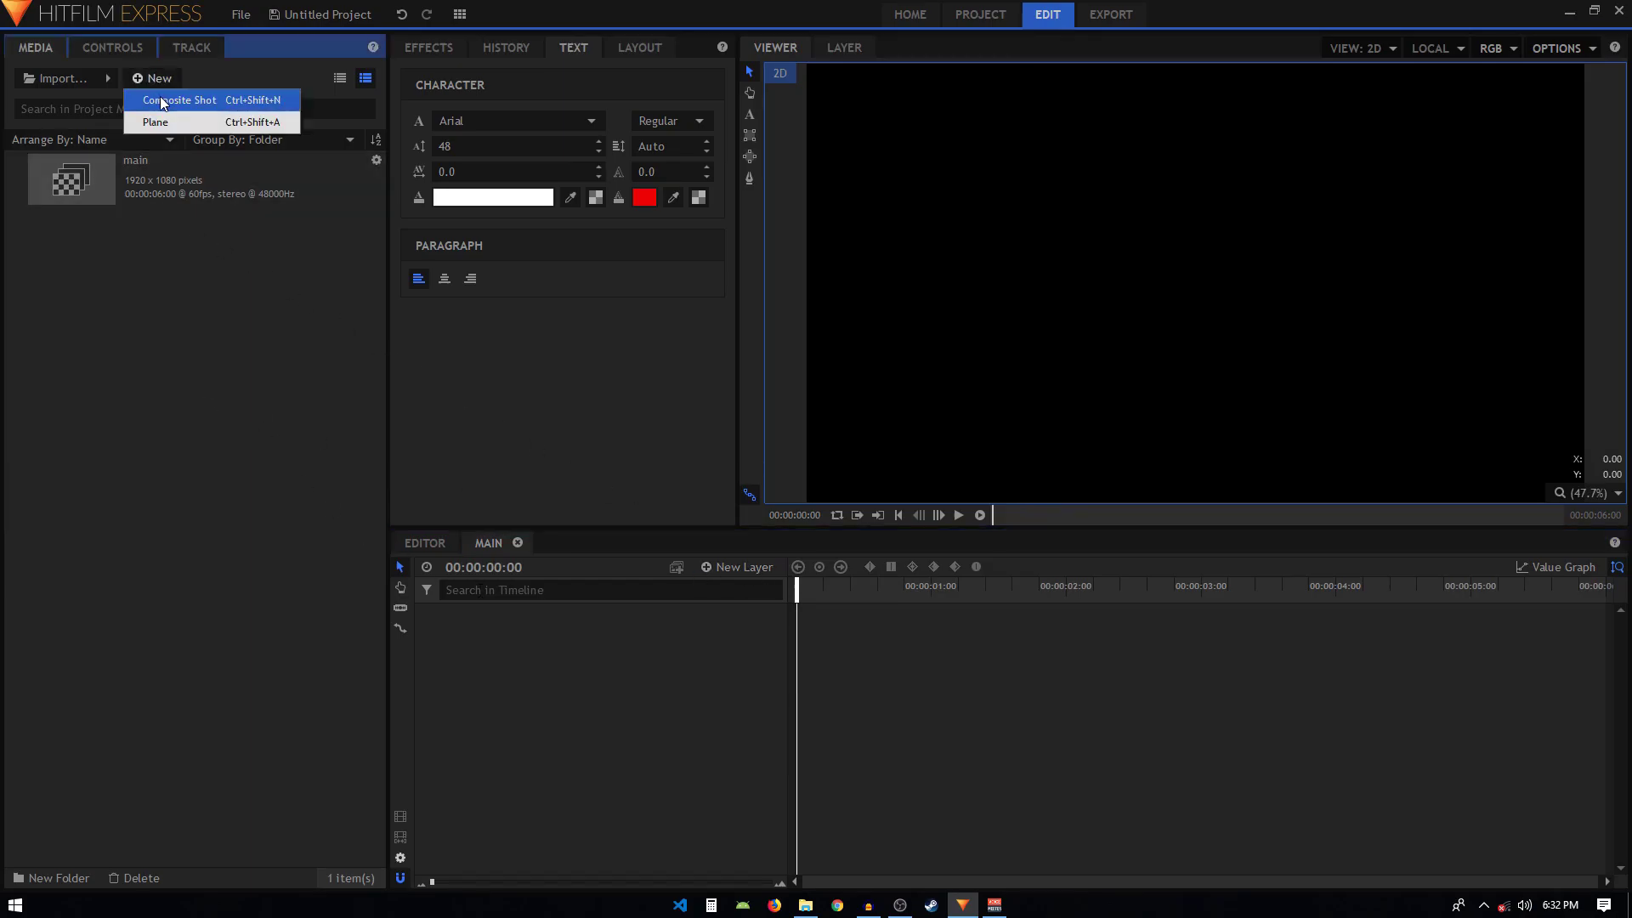
pyautogui.click(161, 96)
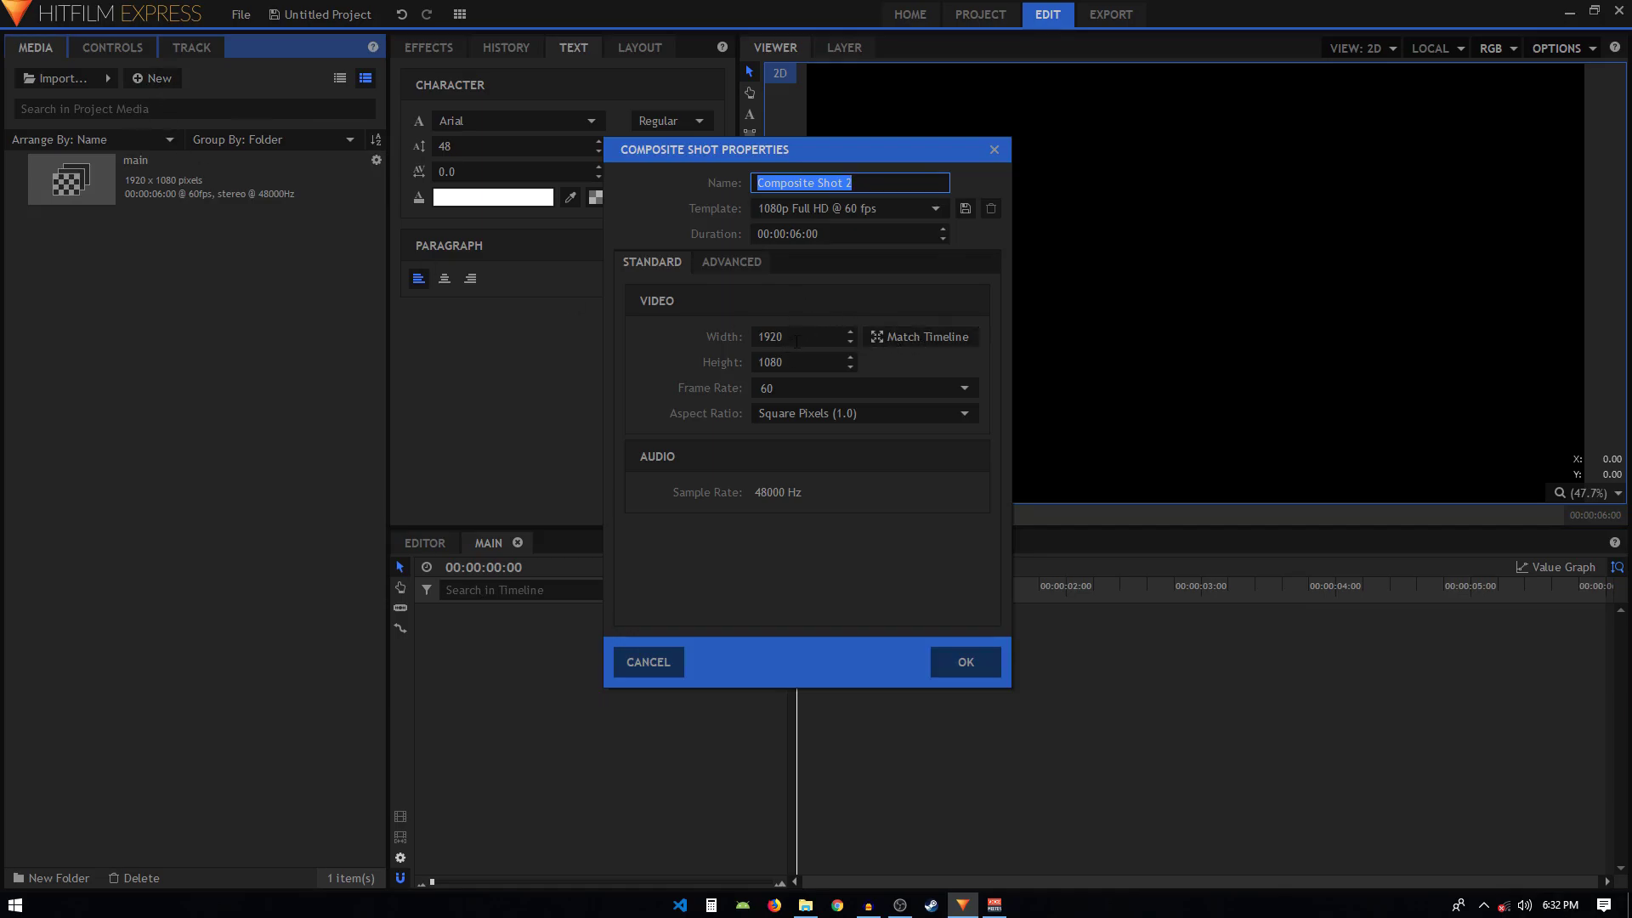
pyautogui.click(796, 338)
pyautogui.write('800')
pyautogui.press('Tab')
pyautogui.write('800')
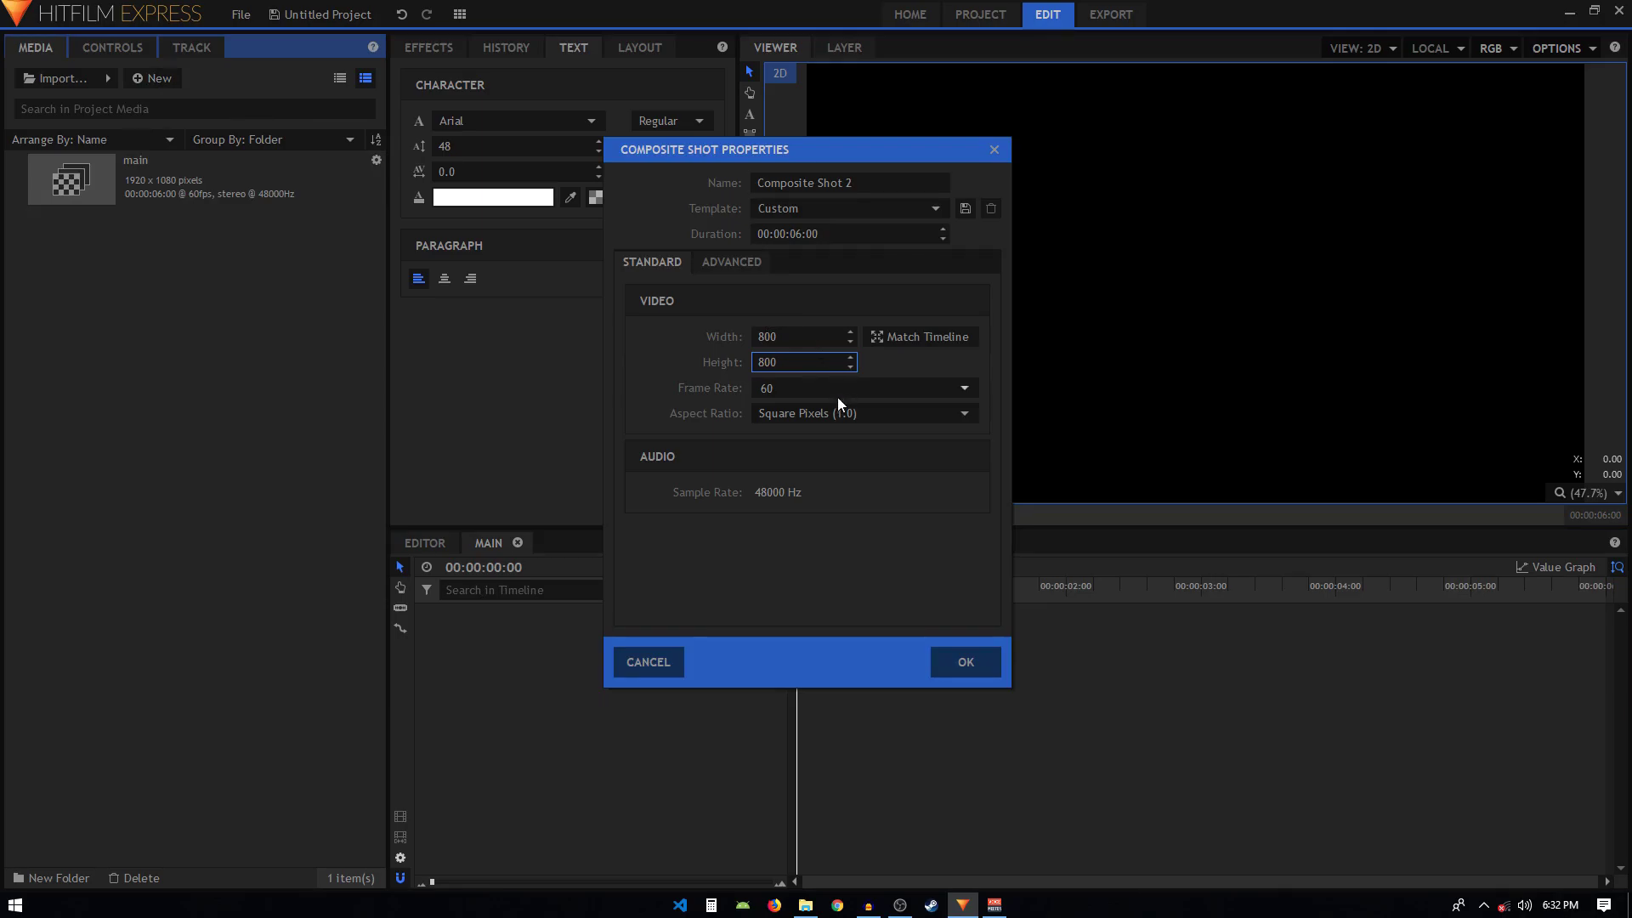
pyautogui.click(867, 186)
pyautogui.write('i')
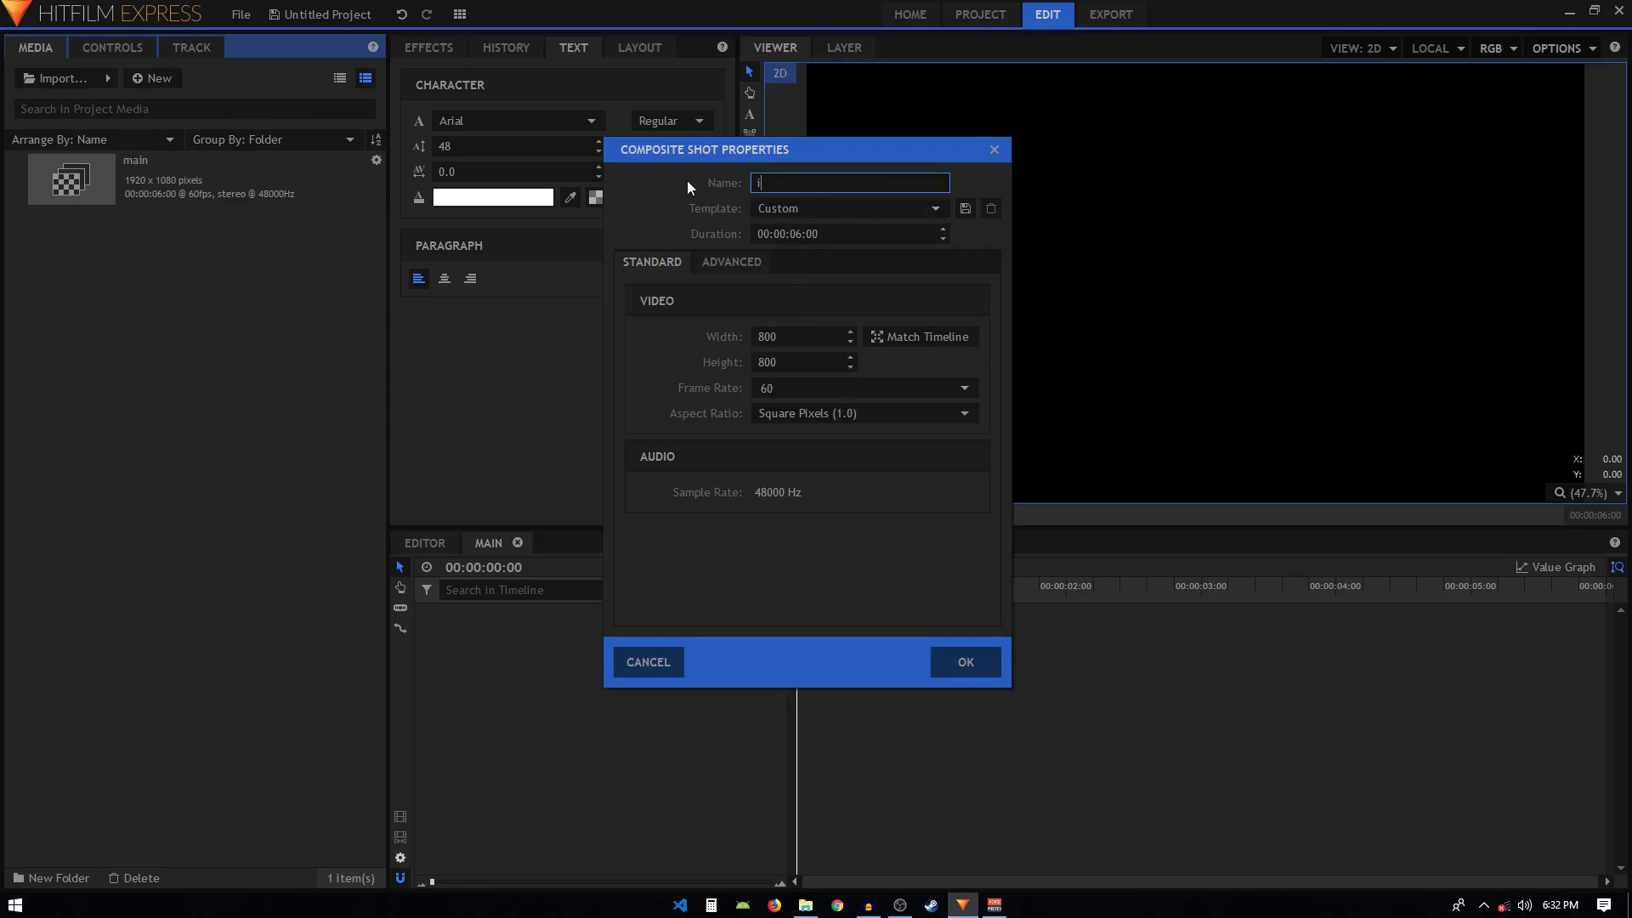
pyautogui.write('mage 1')
pyautogui.click(943, 661)
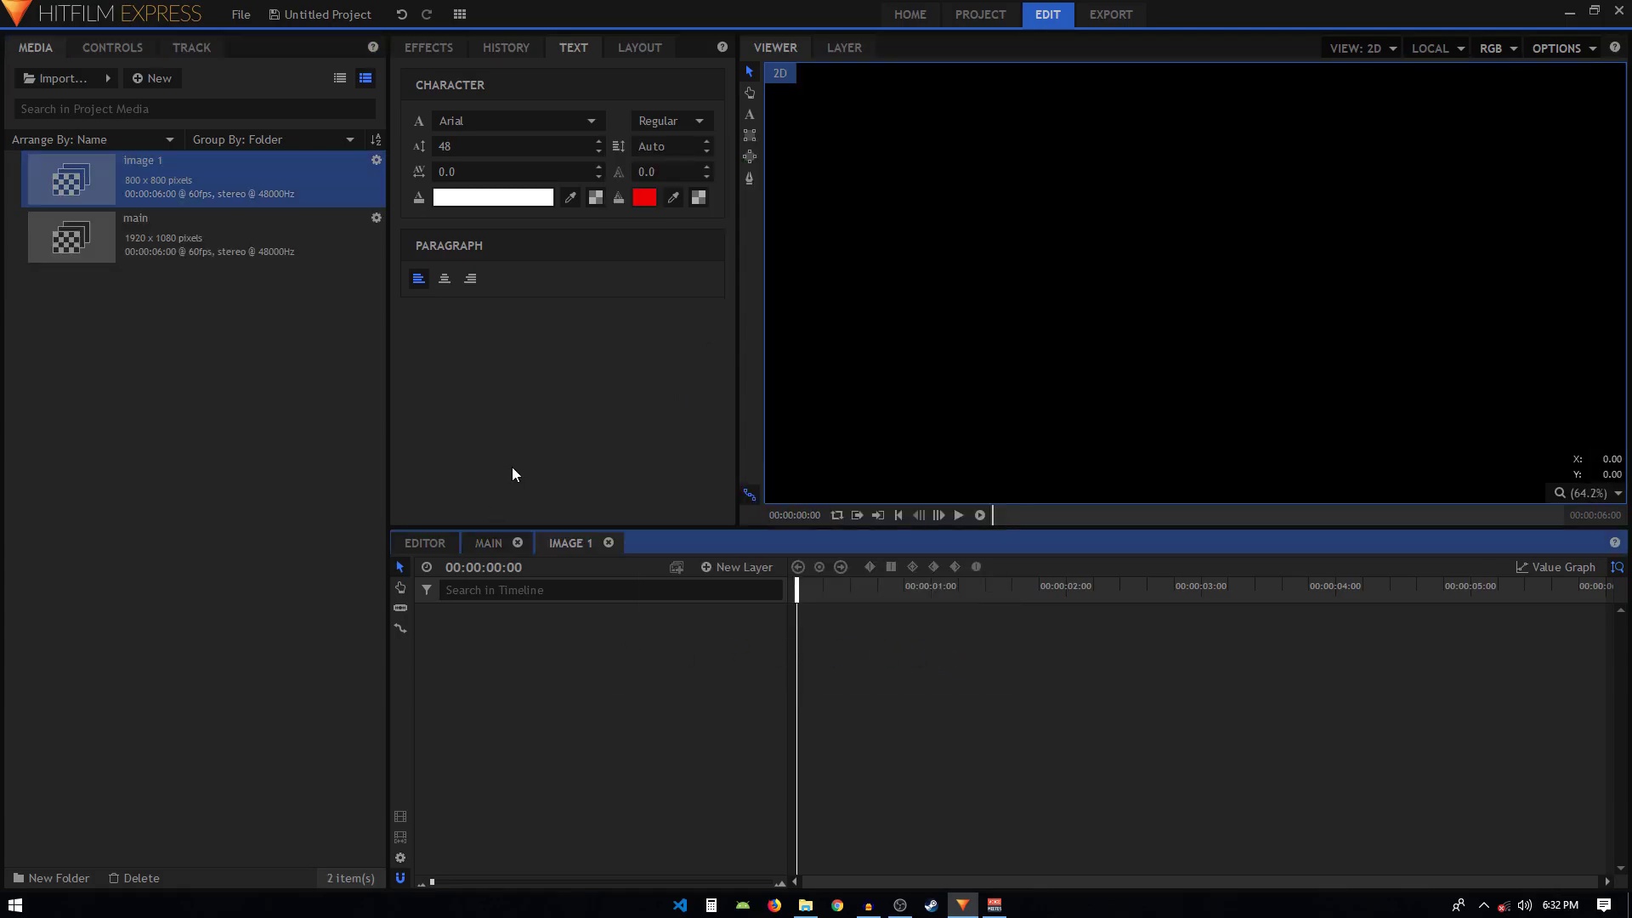
# Step: Add a pure white 800 x 800 plane layer named "border" to the image 1 composite shot
pyautogui.click(727, 569)
pyautogui.click(735, 588)
pyautogui.write('border')
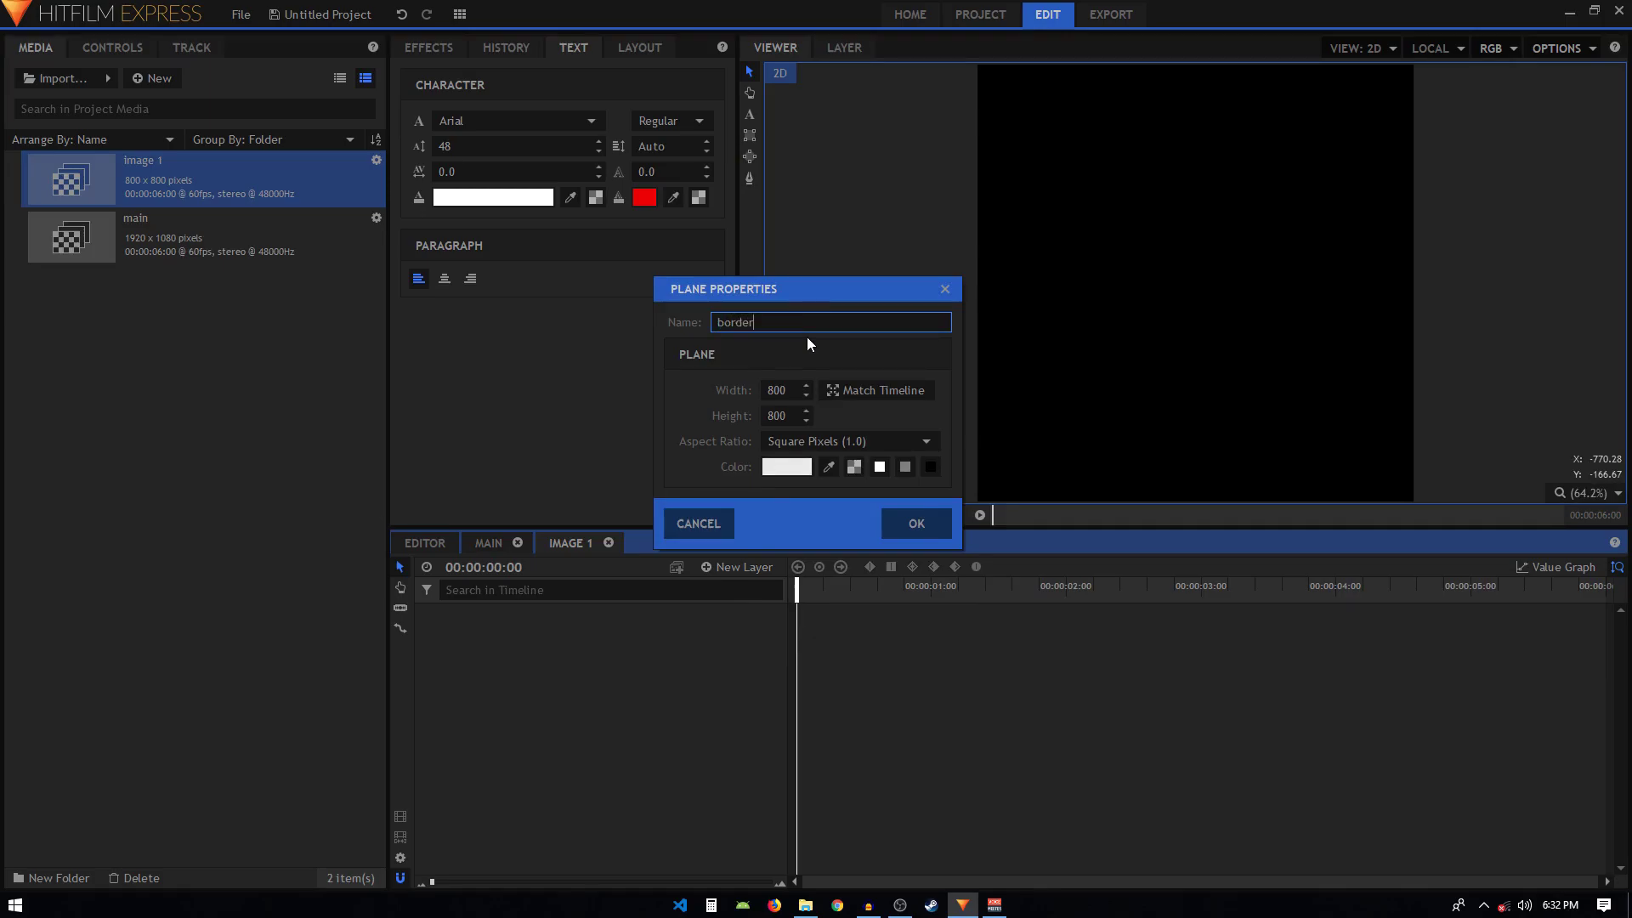
pyautogui.click(800, 467)
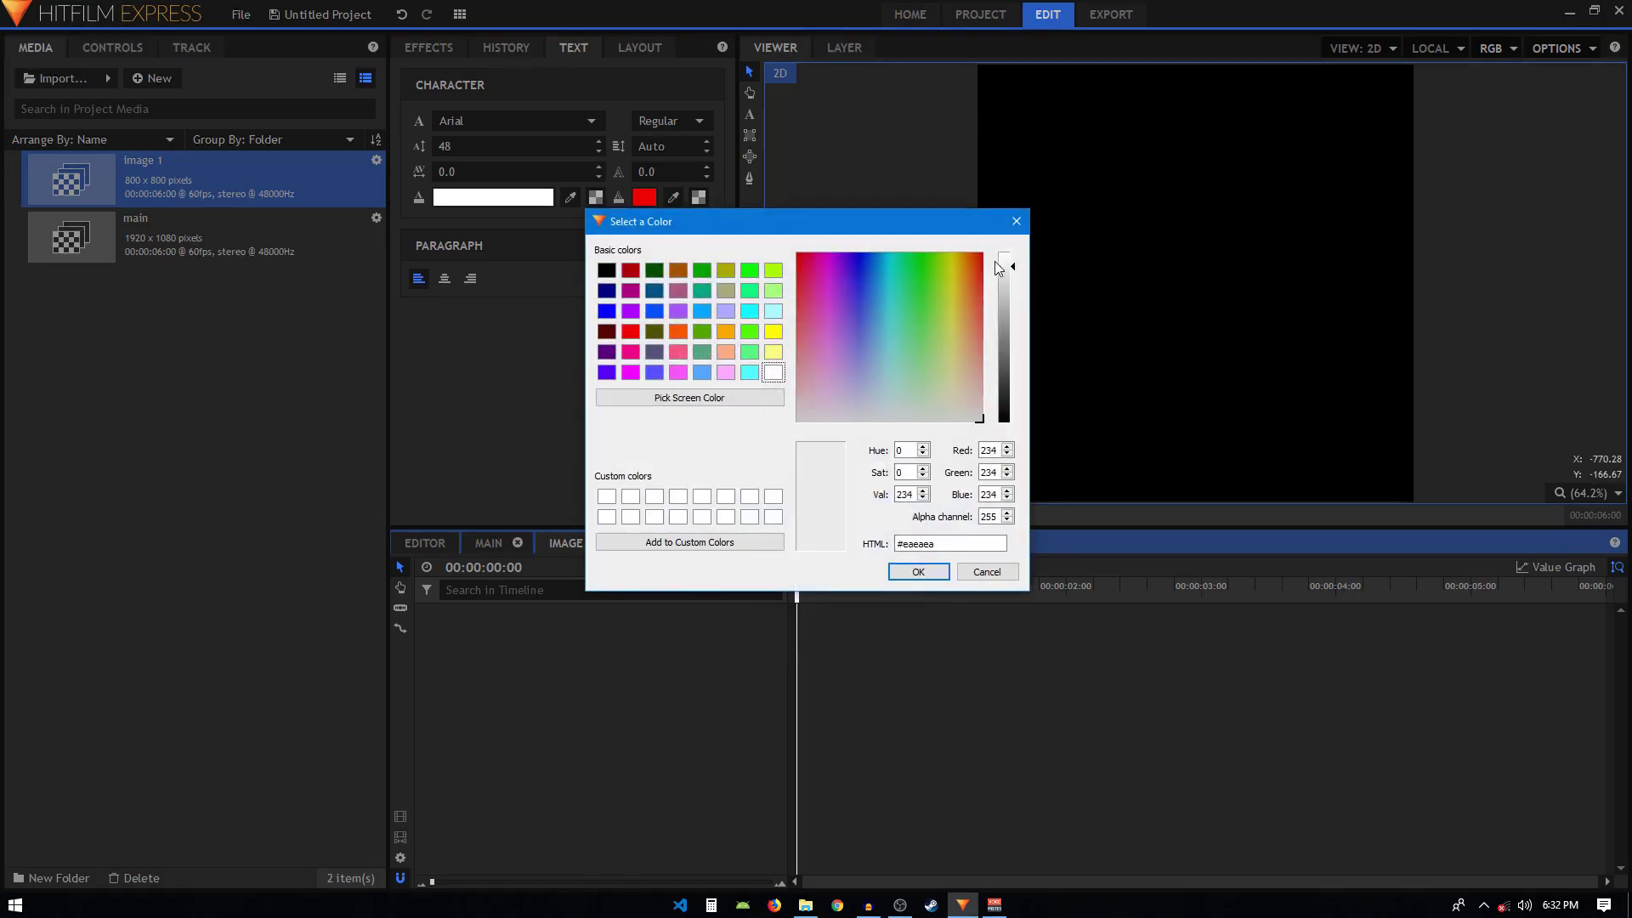
pyautogui.moveTo(997, 270); pyautogui.dragTo(997, 253)
pyautogui.click(910, 572)
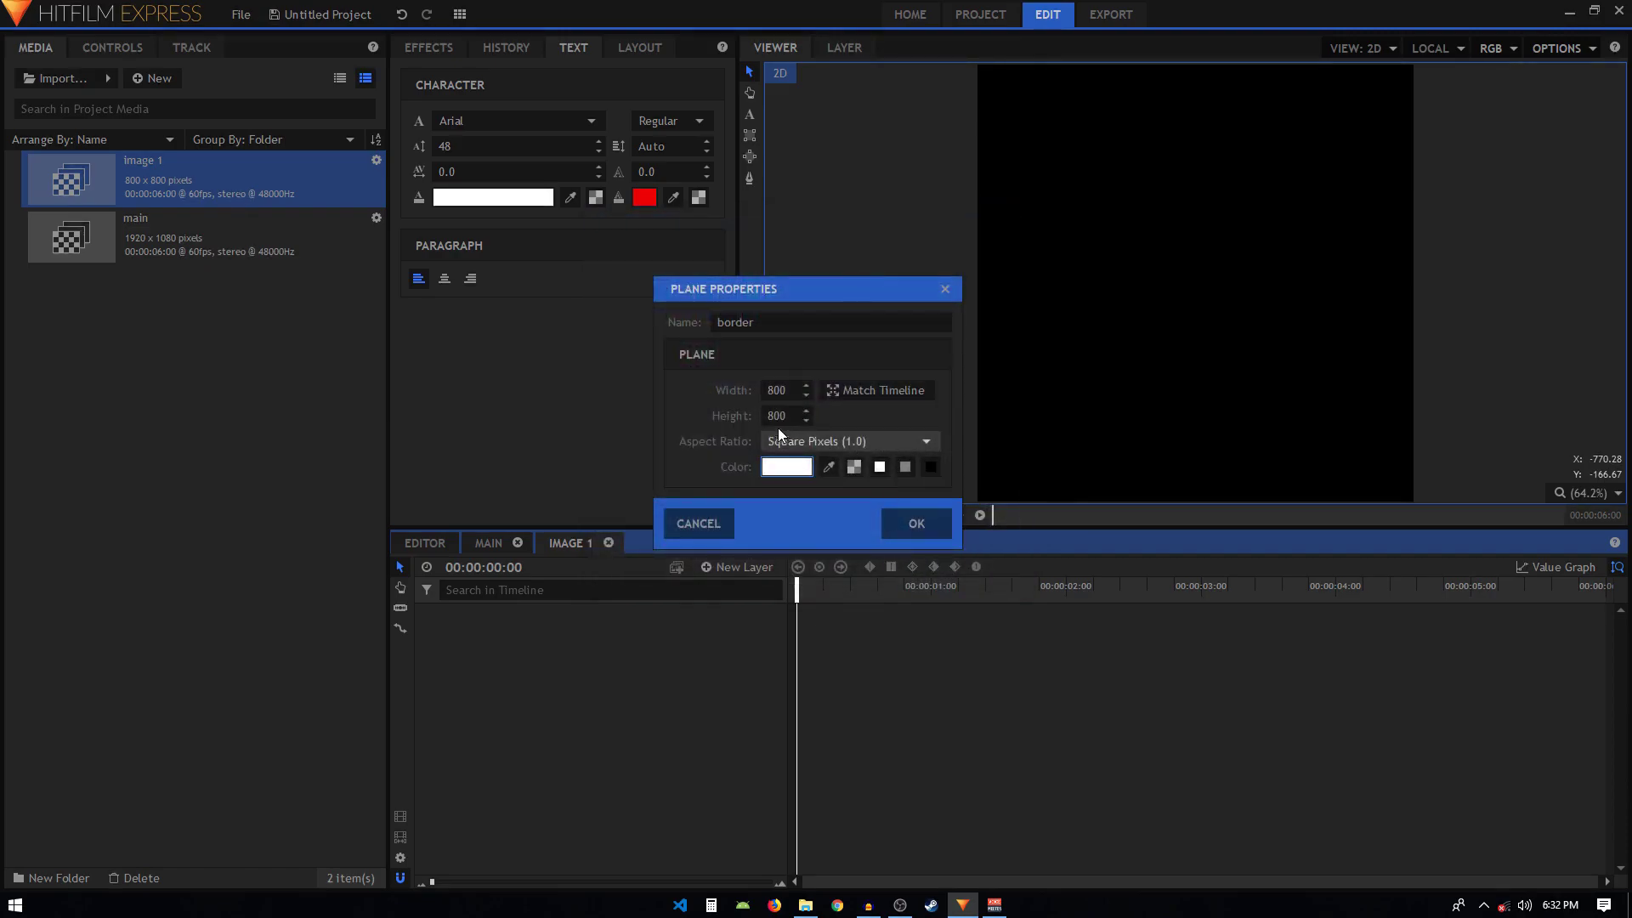
pyautogui.click(902, 521)
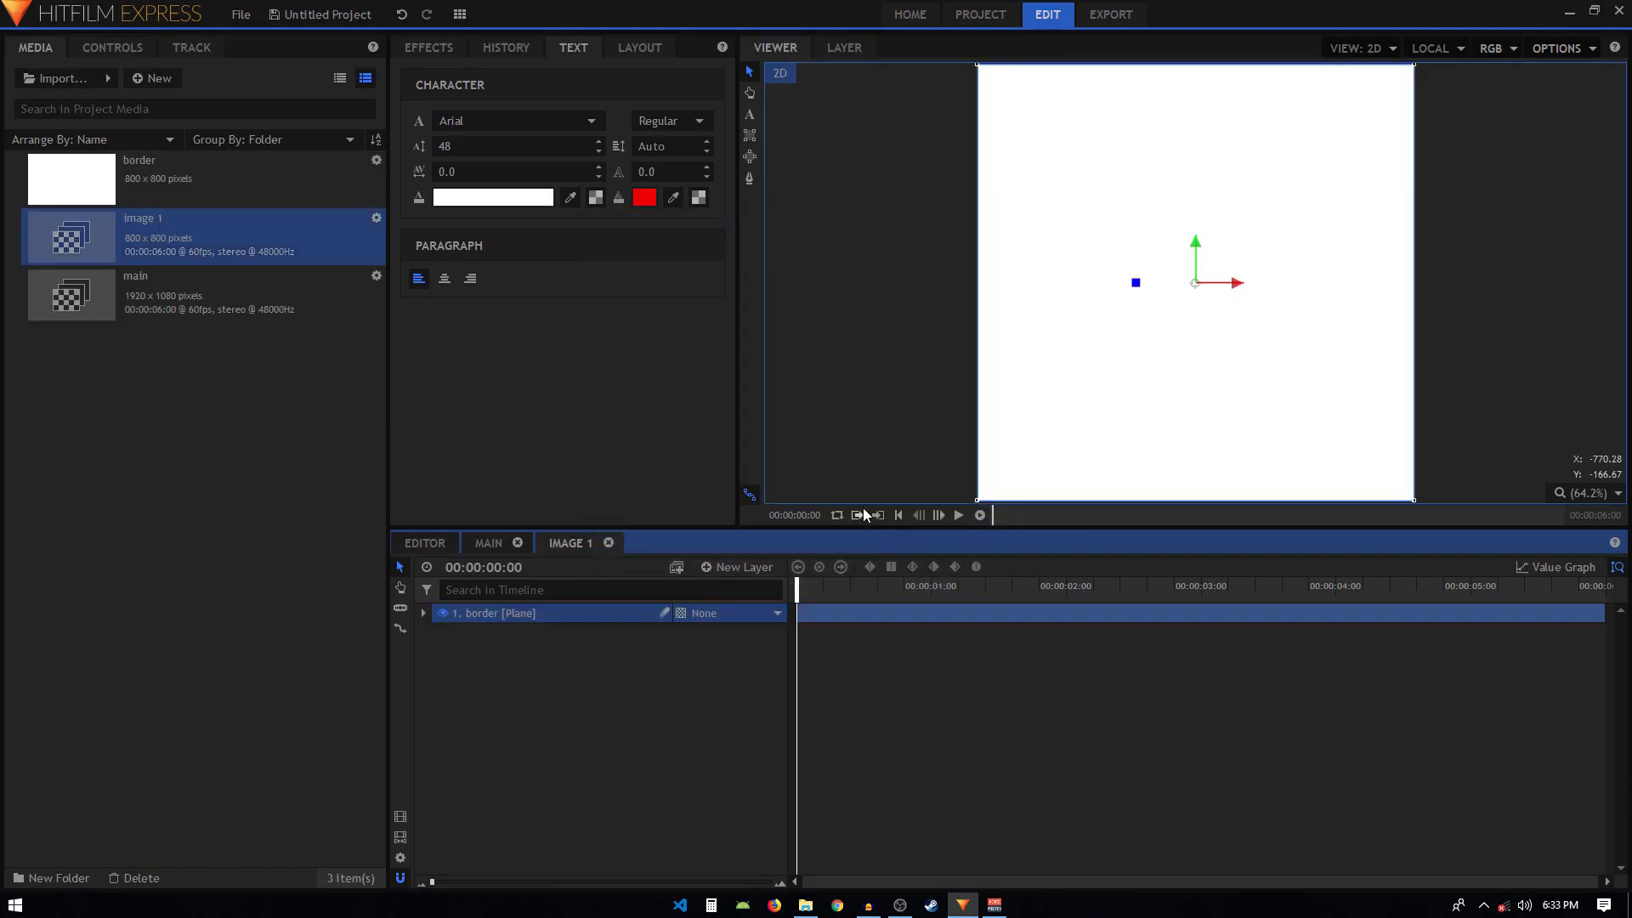
# Step: Draw a rectangular mask covering the whole border plane and duplicate that mask
pyautogui.click(750, 136)
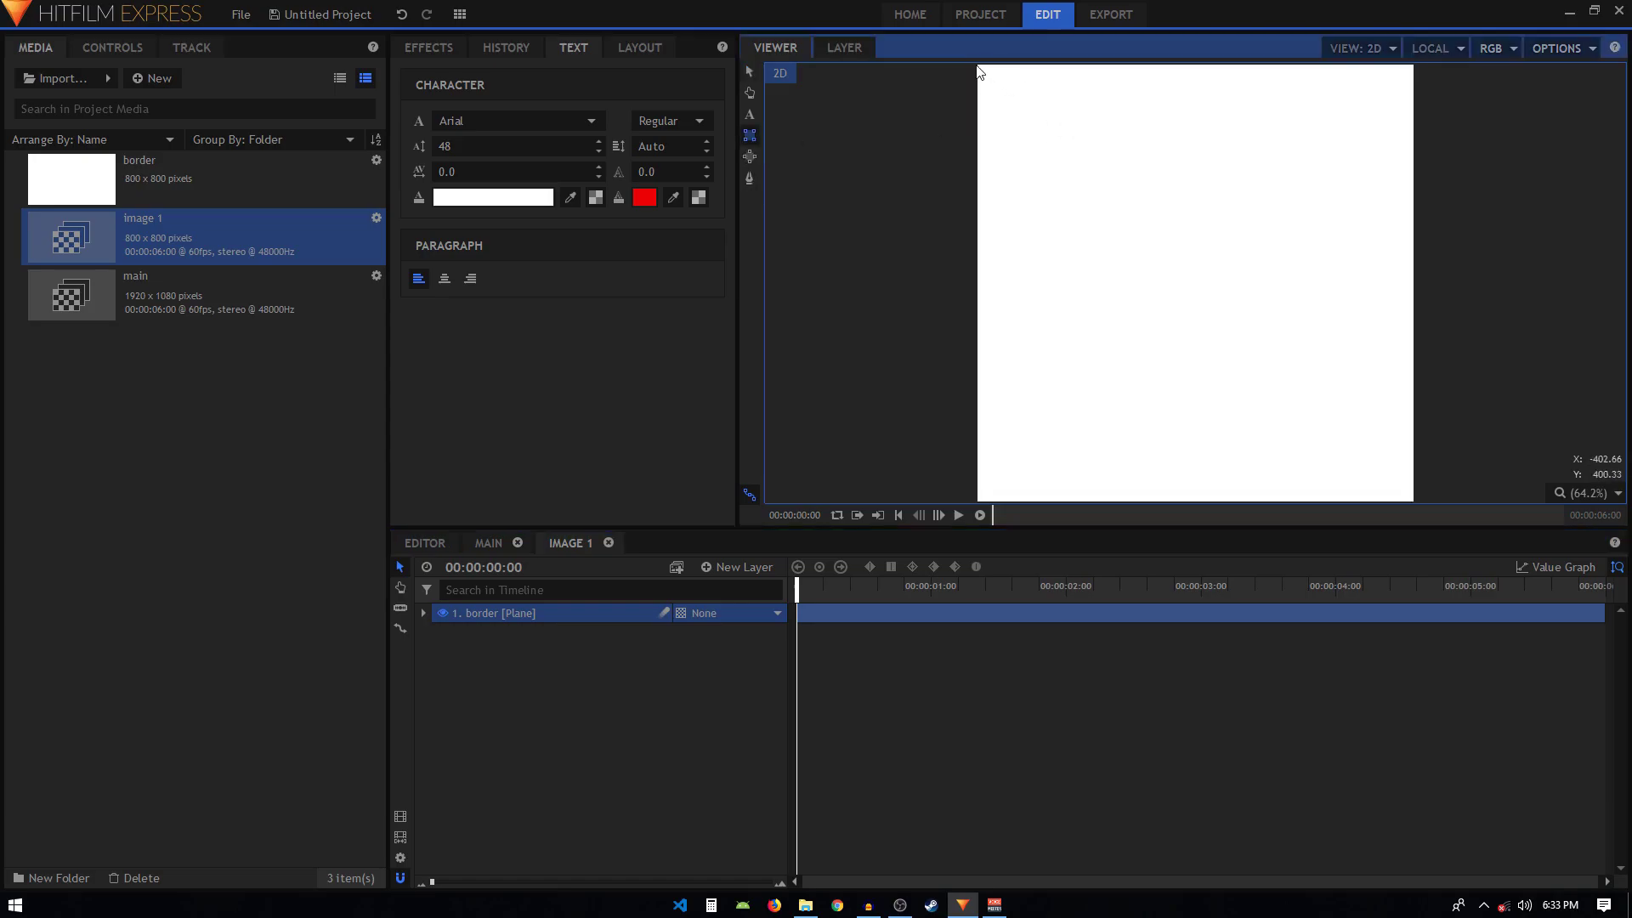
pyautogui.moveTo(979, 70); pyautogui.dragTo(1415, 509)
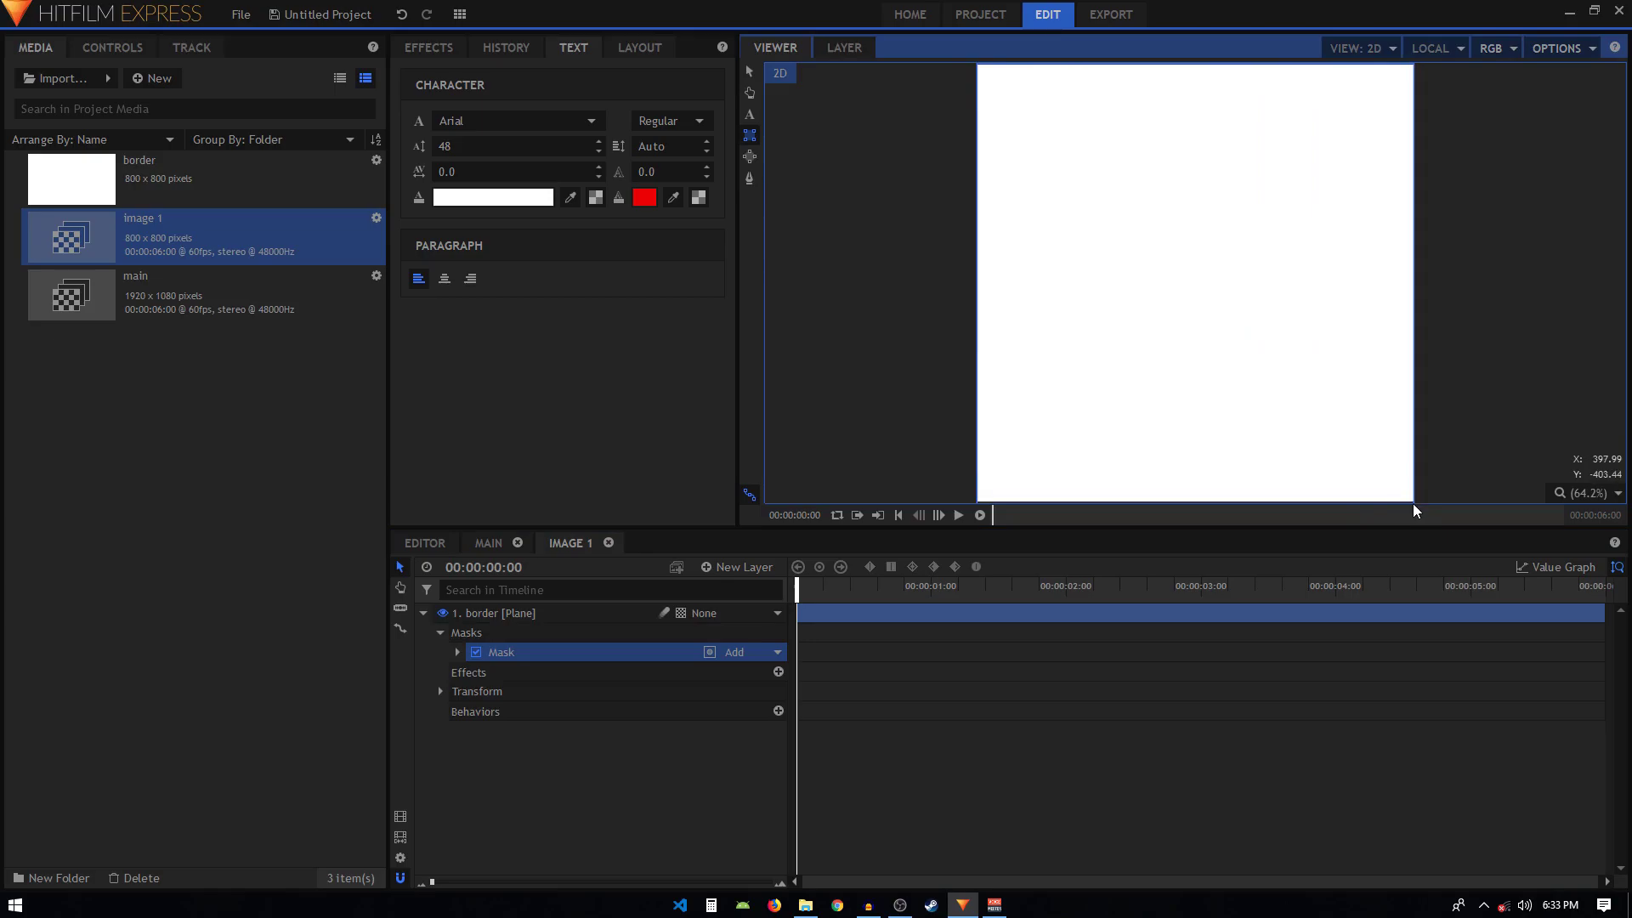
pyautogui.click(509, 656)
pyautogui.hotkey('ctrl', 'd')
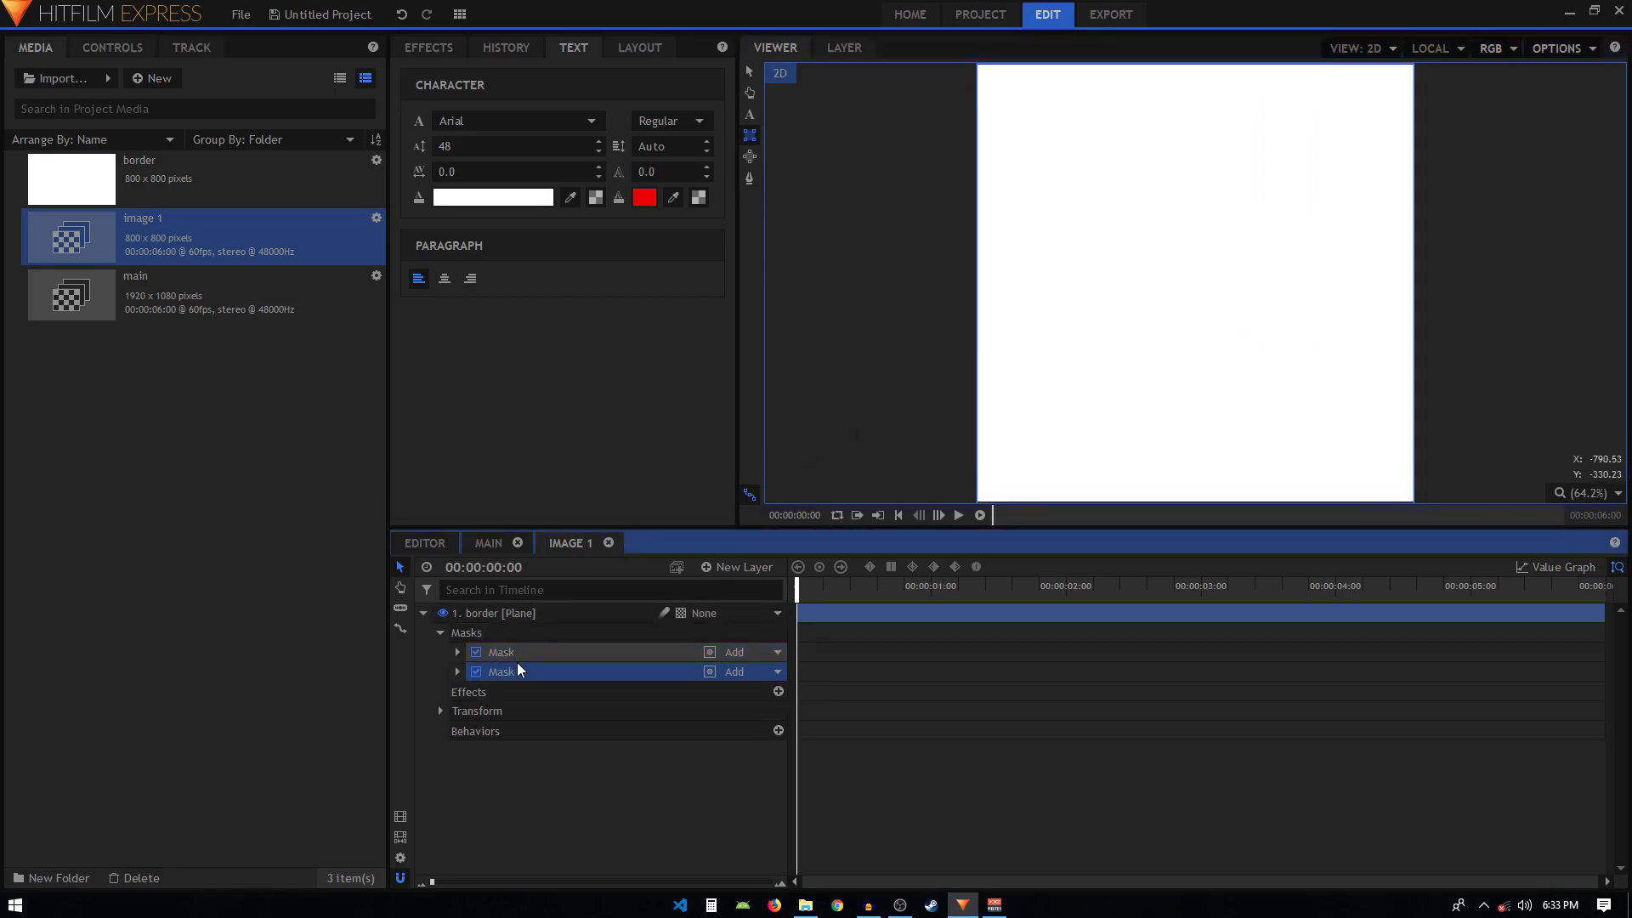
# Step: Scale the second mask to 90% and set its blend mode to Subtract to cut out the frame's interior
pyautogui.click(506, 672)
pyautogui.click(459, 672)
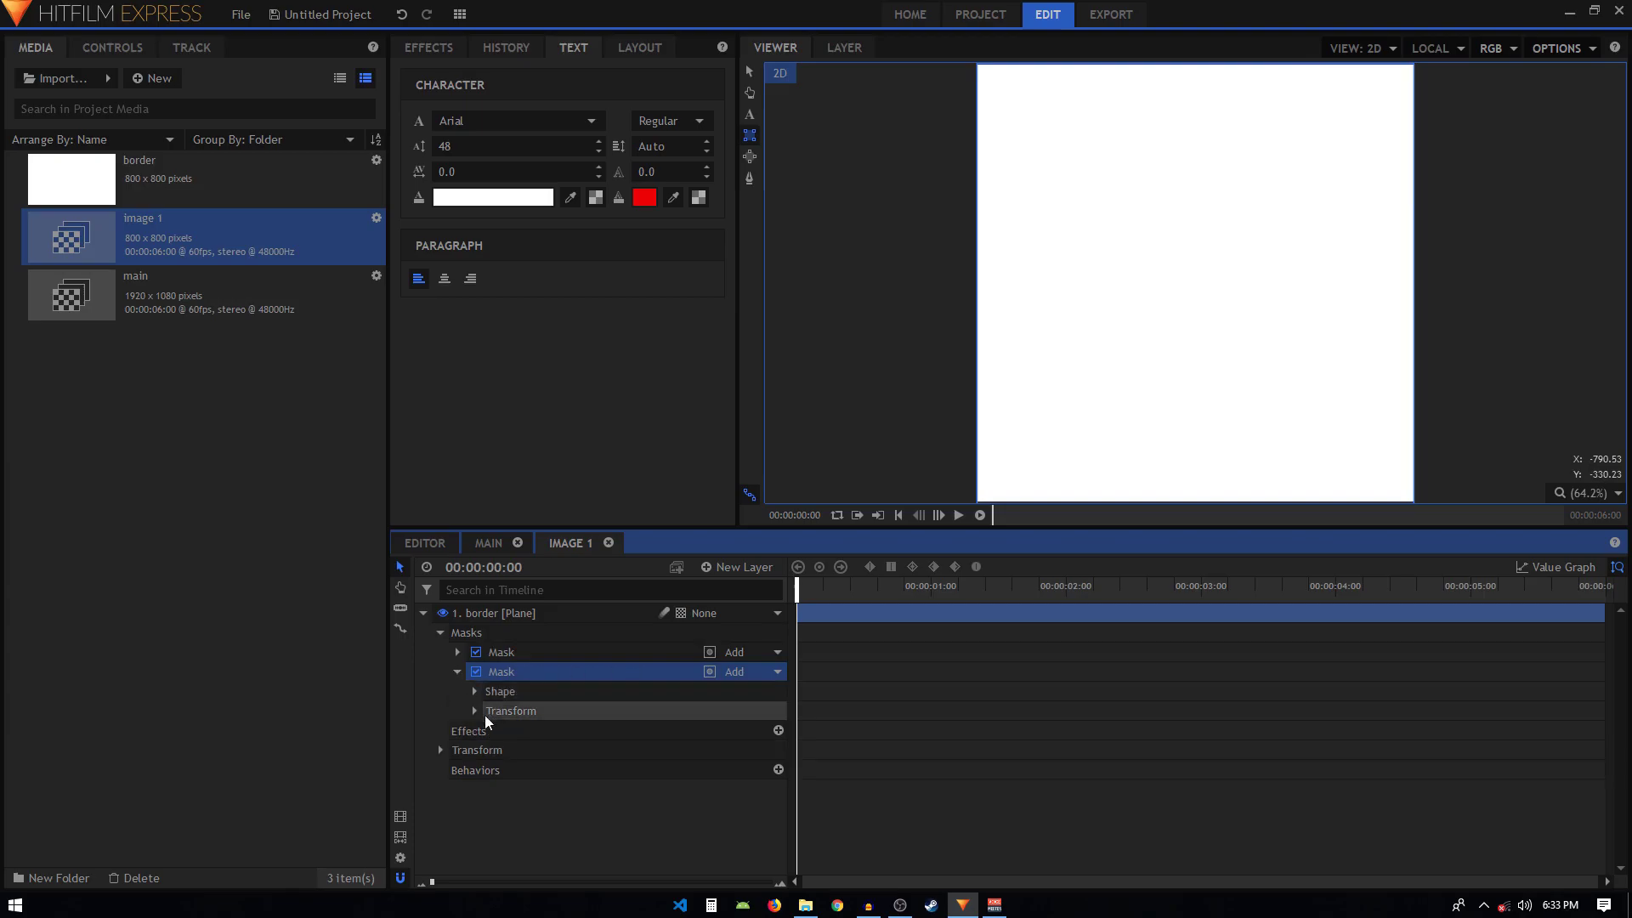
pyautogui.click(474, 711)
pyautogui.moveTo(725, 810); pyautogui.dragTo(718, 810)
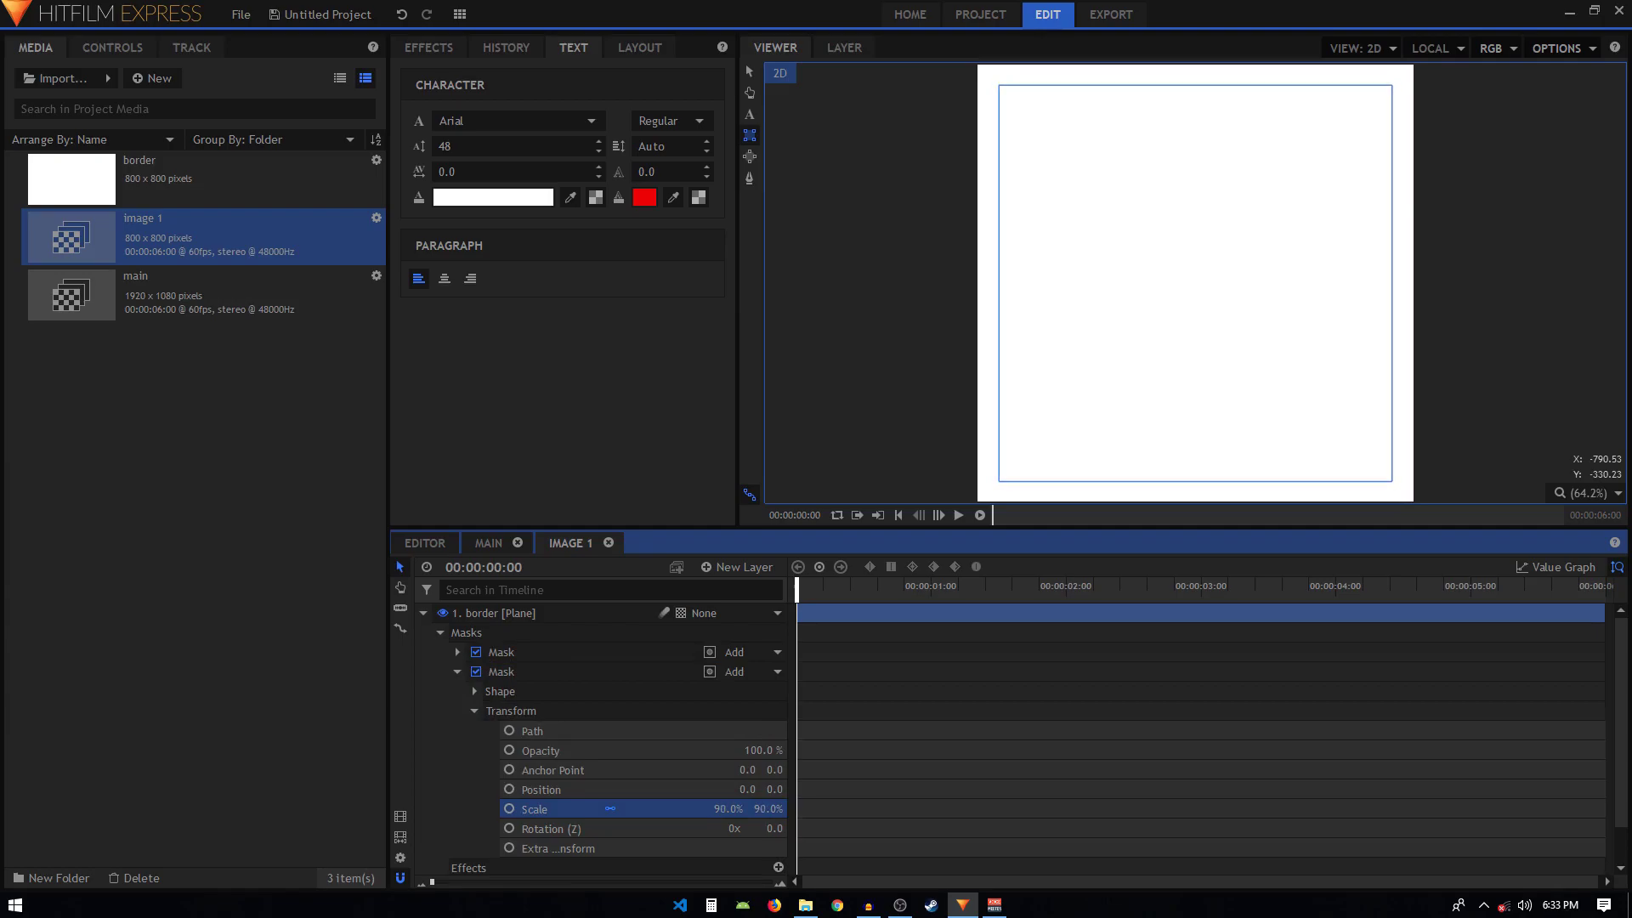
pyautogui.click(457, 671)
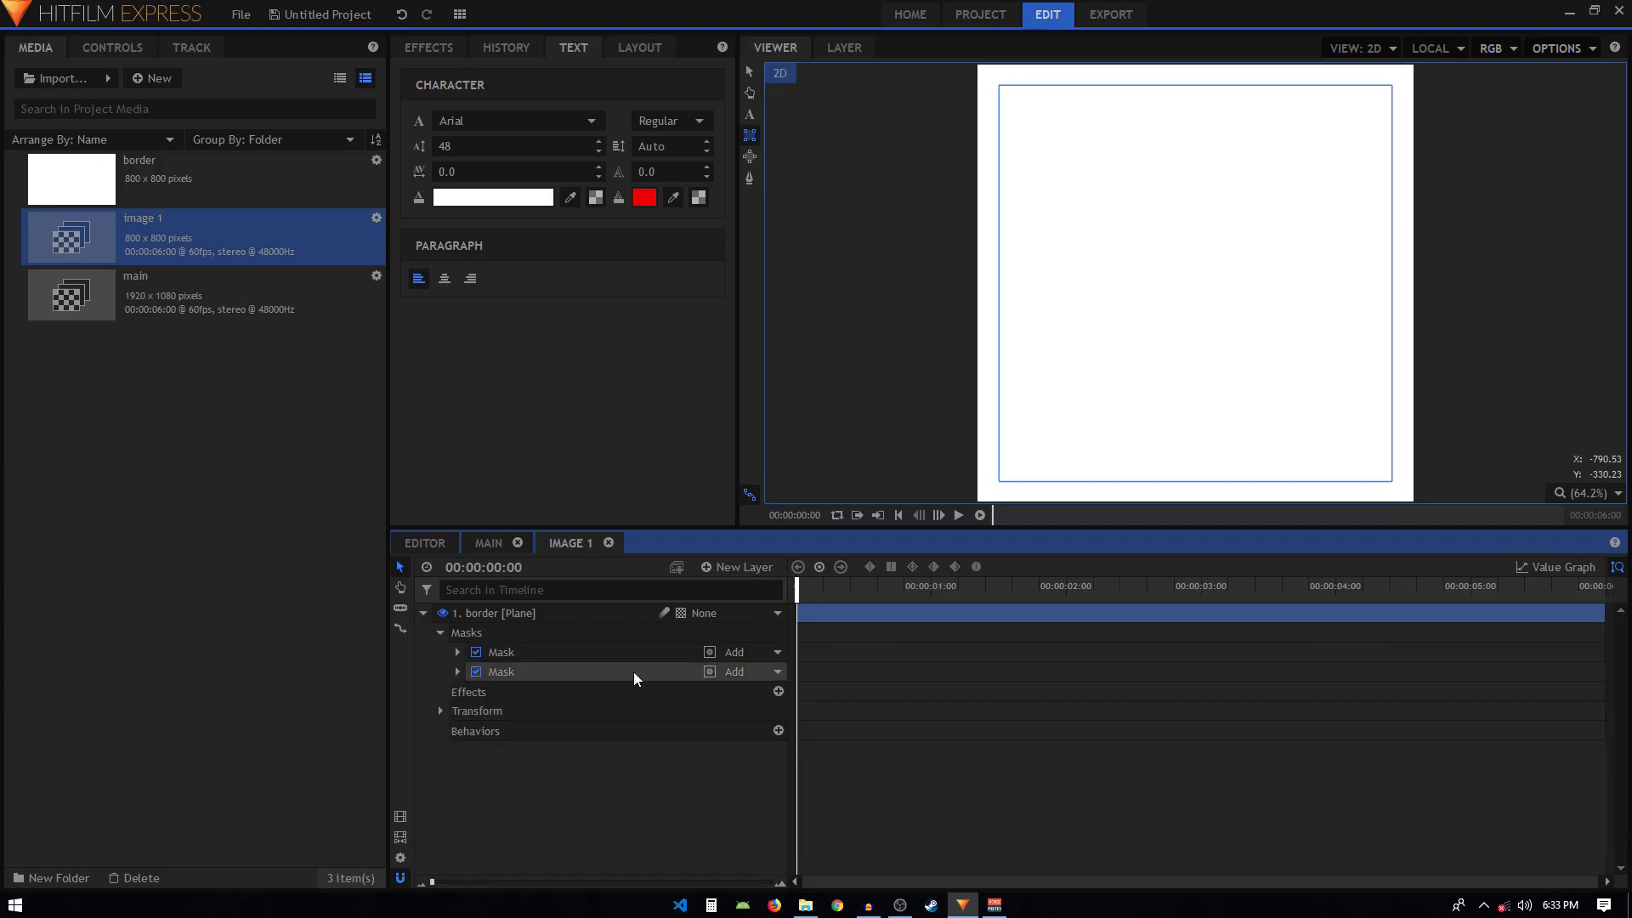
pyautogui.click(777, 673)
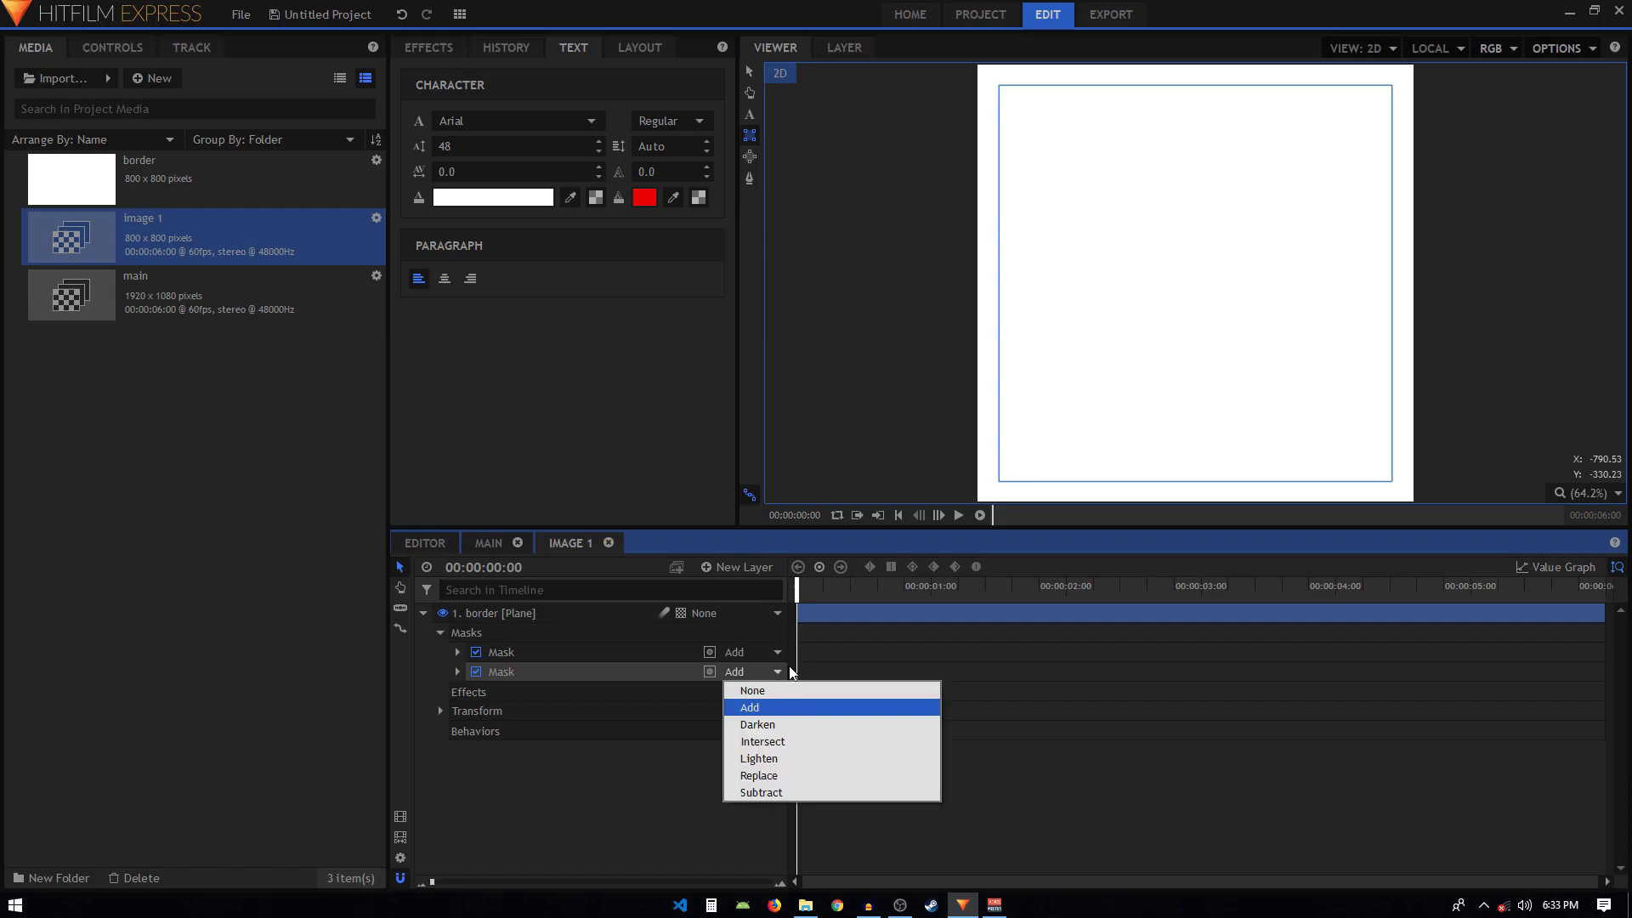
pyautogui.click(782, 794)
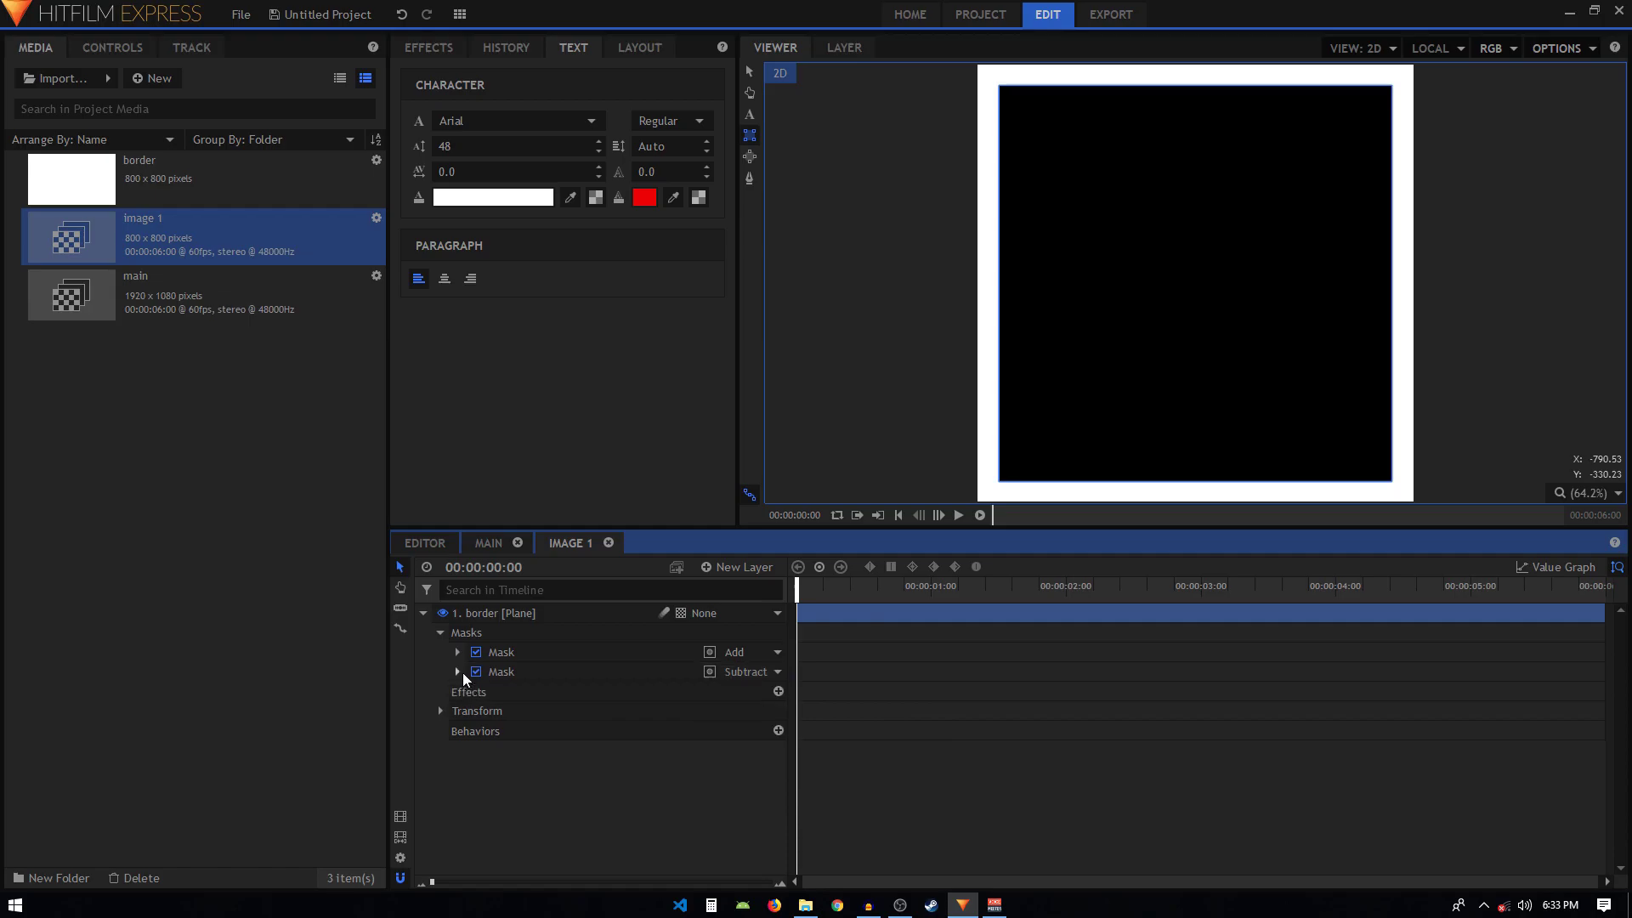
pyautogui.click(424, 613)
pyautogui.click(526, 672)
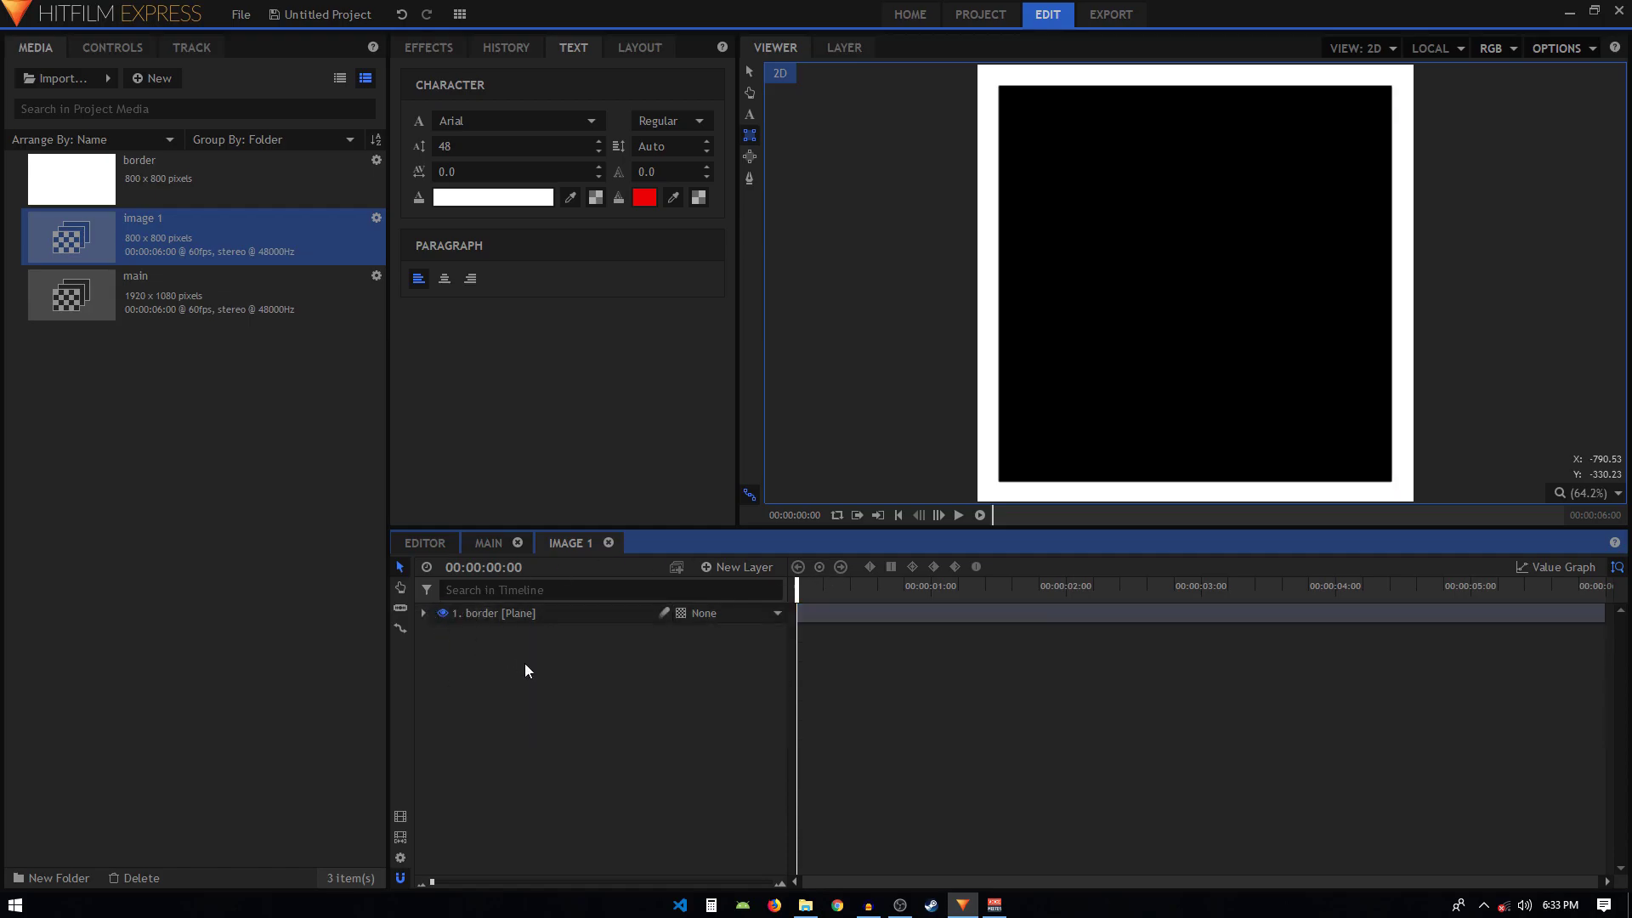
# Step: Import the five photos 1 (1).jpg through 1 (5).jpg into the project media
pyautogui.click(54, 81)
pyautogui.moveTo(201, 239); pyautogui.dragTo(712, 155)
pyautogui.click(729, 562)
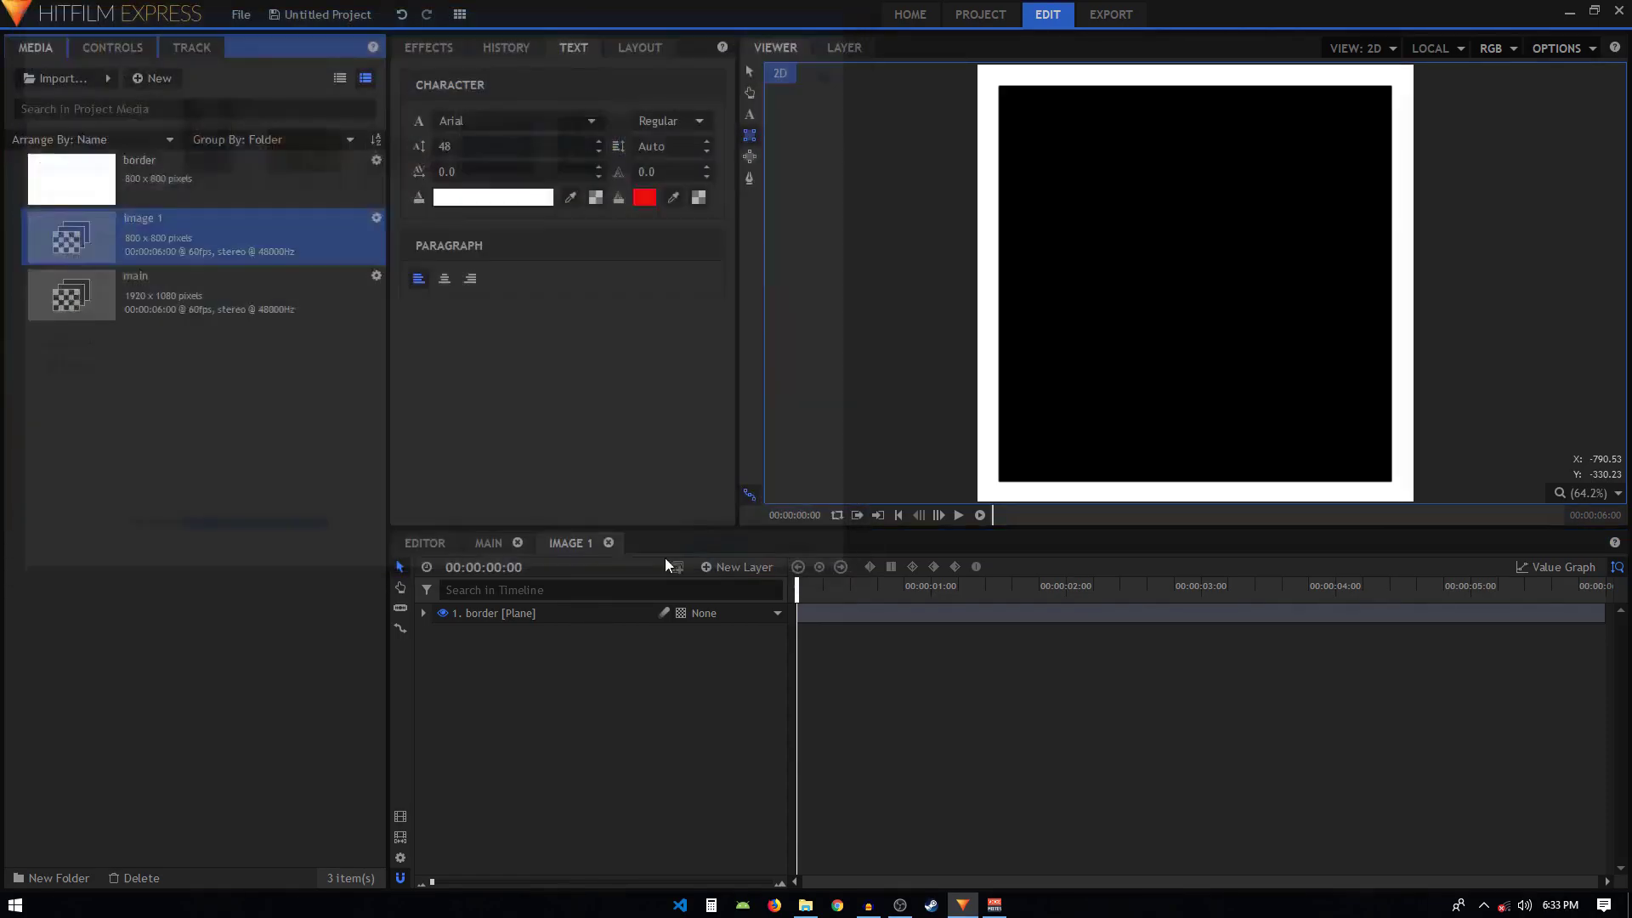
# Step: Place 1 (1).jpg beneath the border layer, scale it down to fit the frame, and close the image 1 composite shot
pyautogui.moveTo(136, 177); pyautogui.dragTo(536, 661)
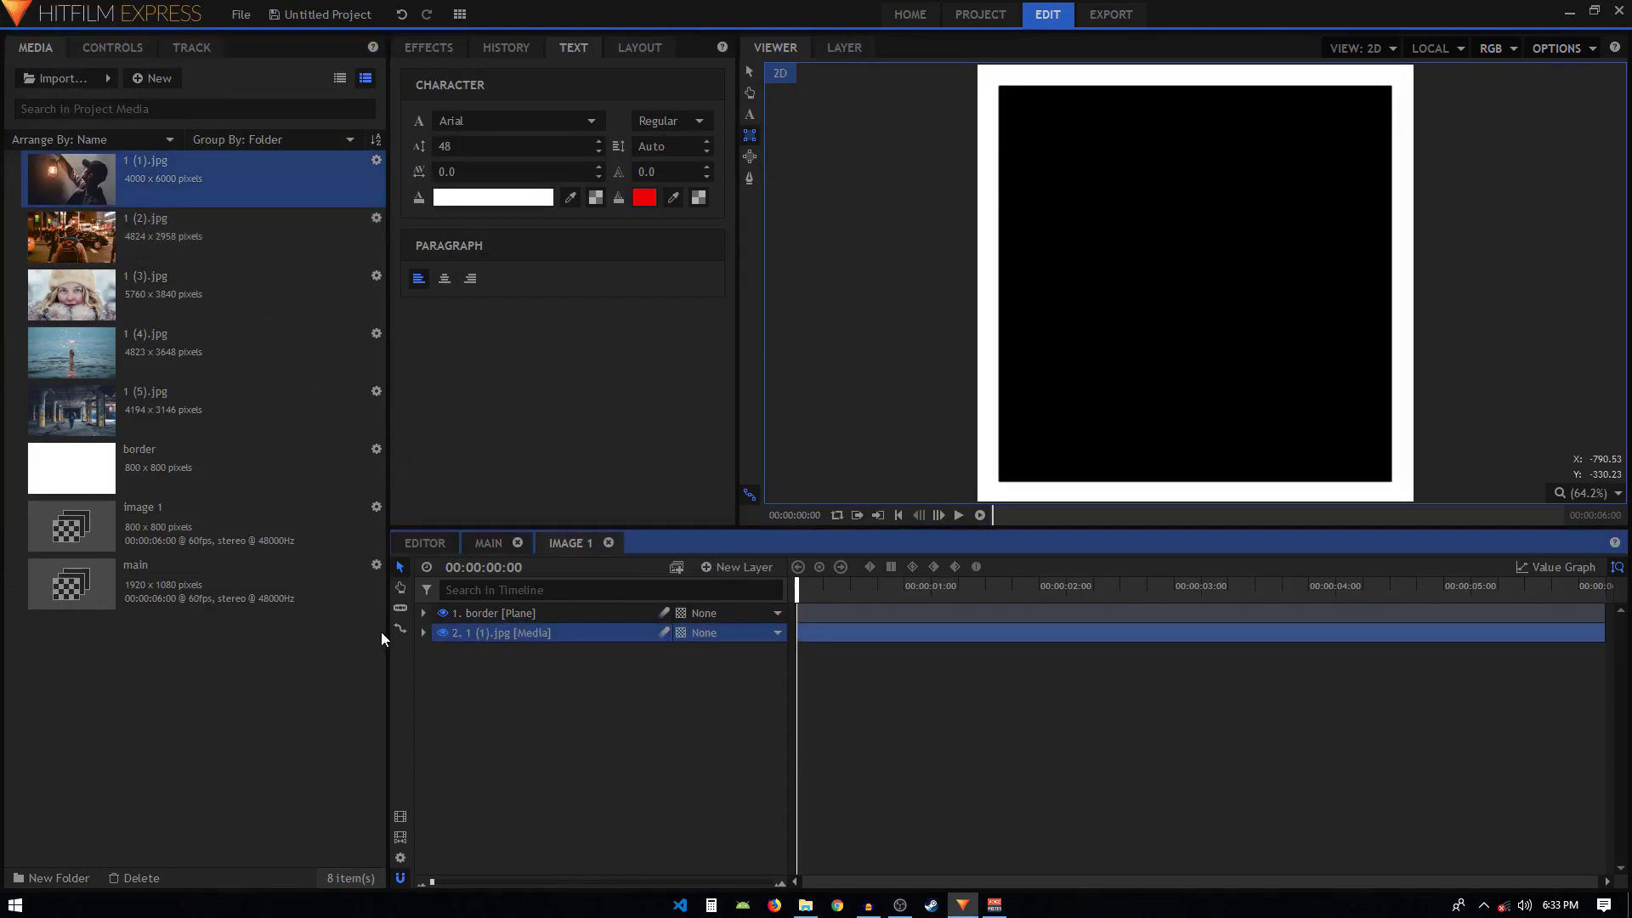
pyautogui.click(423, 632)
pyautogui.click(440, 691)
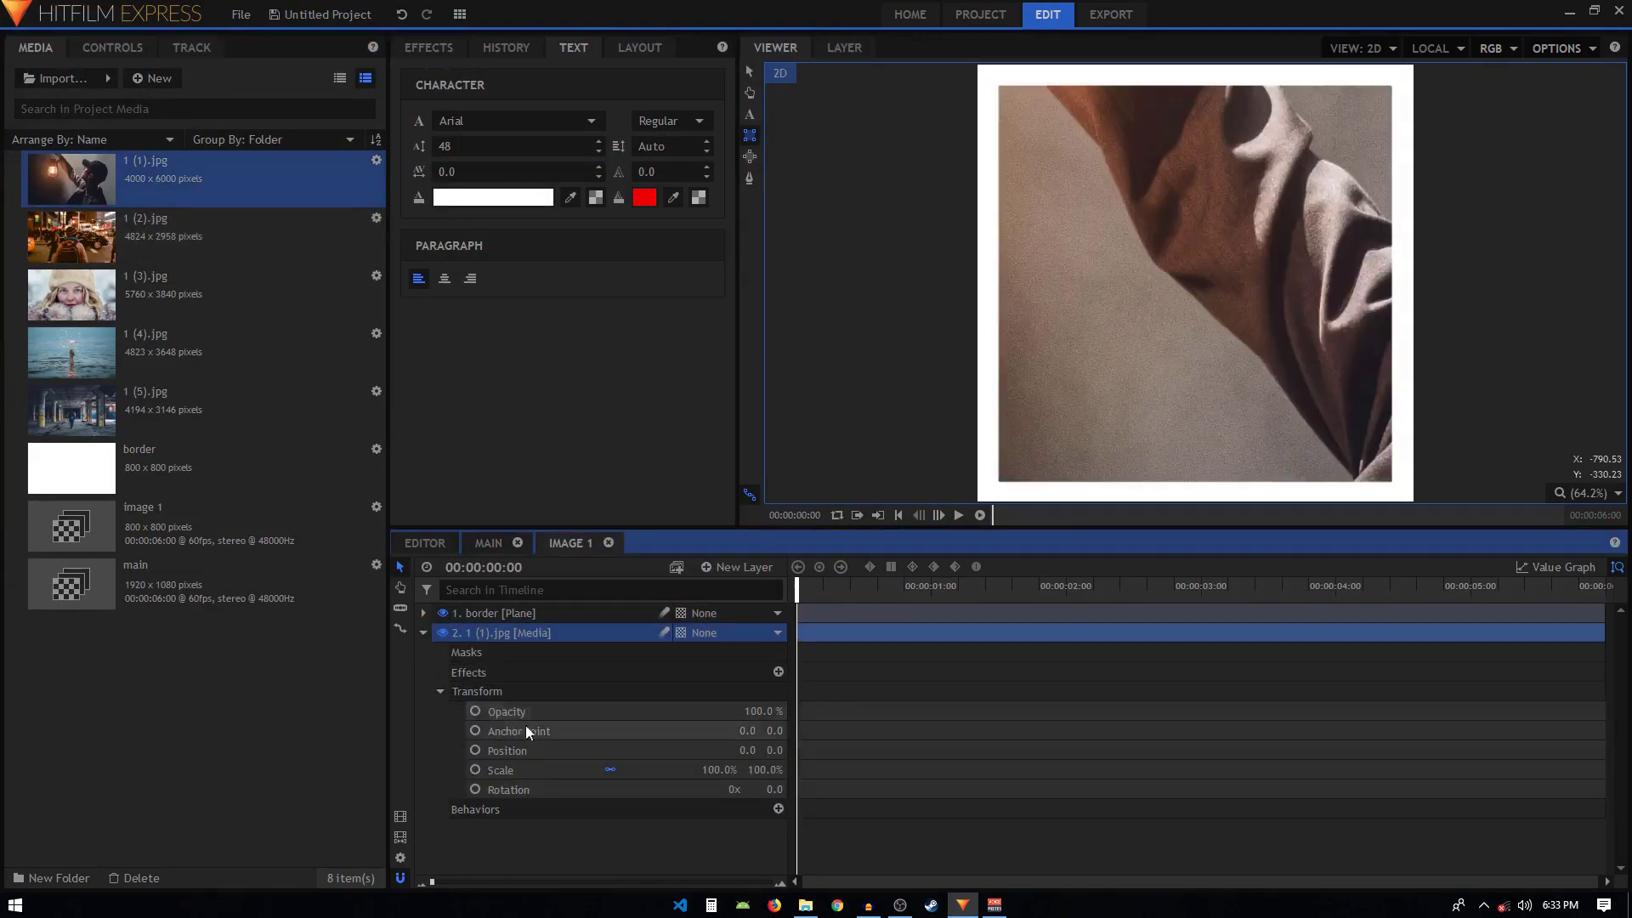
pyautogui.moveTo(729, 770)
pyautogui.mouseDown()
pyautogui.moveTo(671, 770)
pyautogui.moveTo(728, 772)
pyautogui.moveTo(685, 752)
pyautogui.moveTo(738, 770)
pyautogui.mouseUp()
pyautogui.click(424, 633)
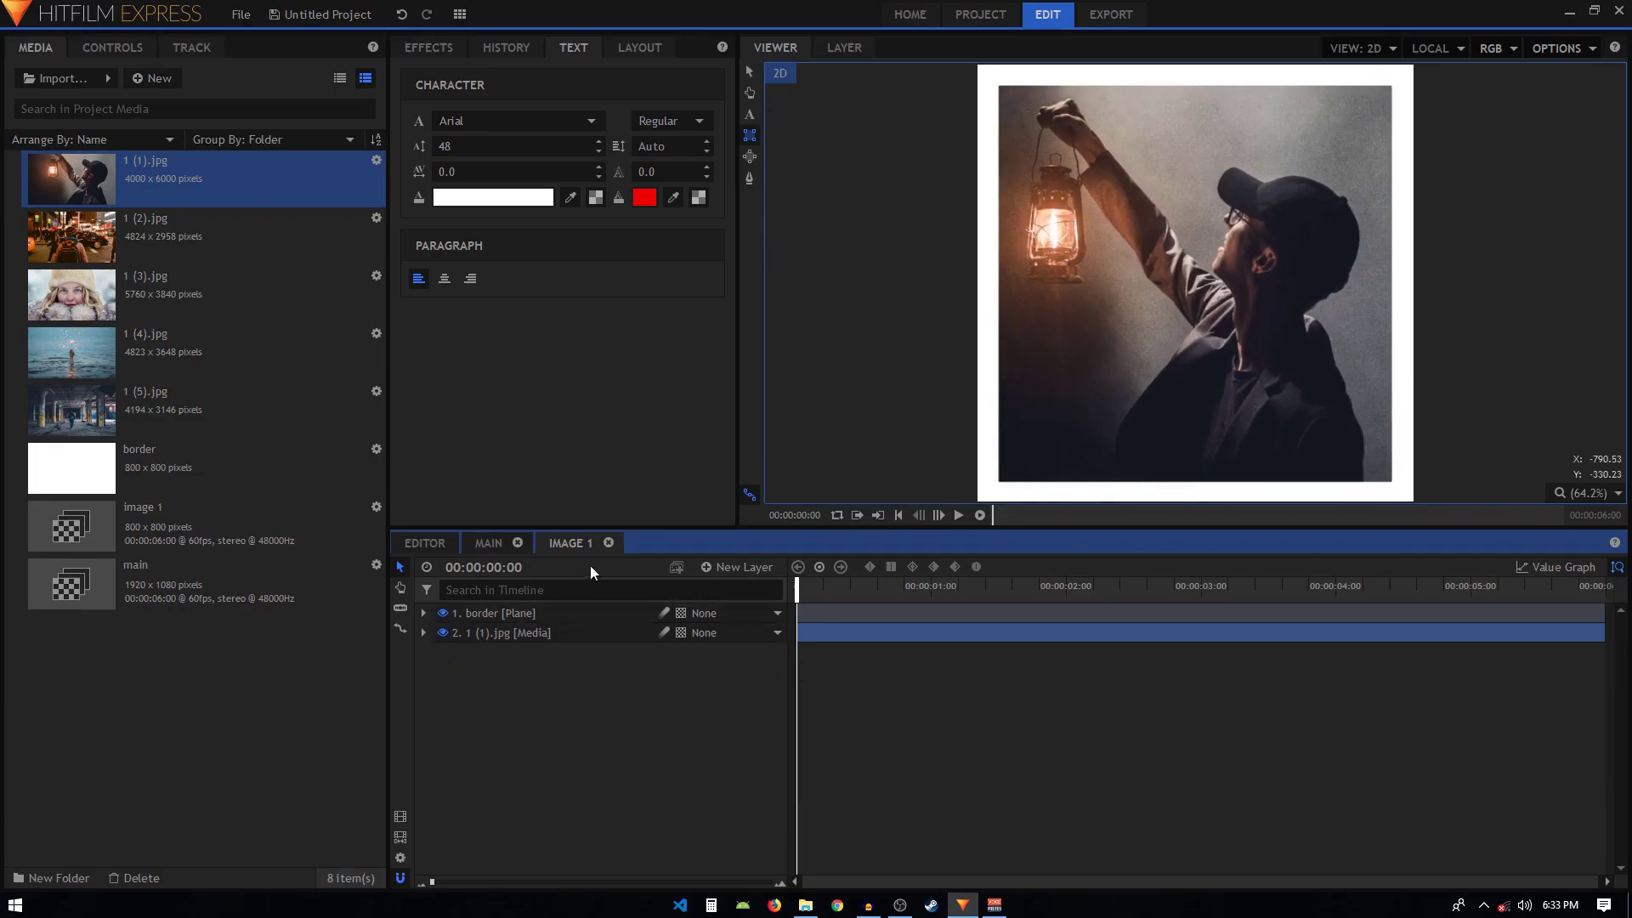
pyautogui.click(609, 543)
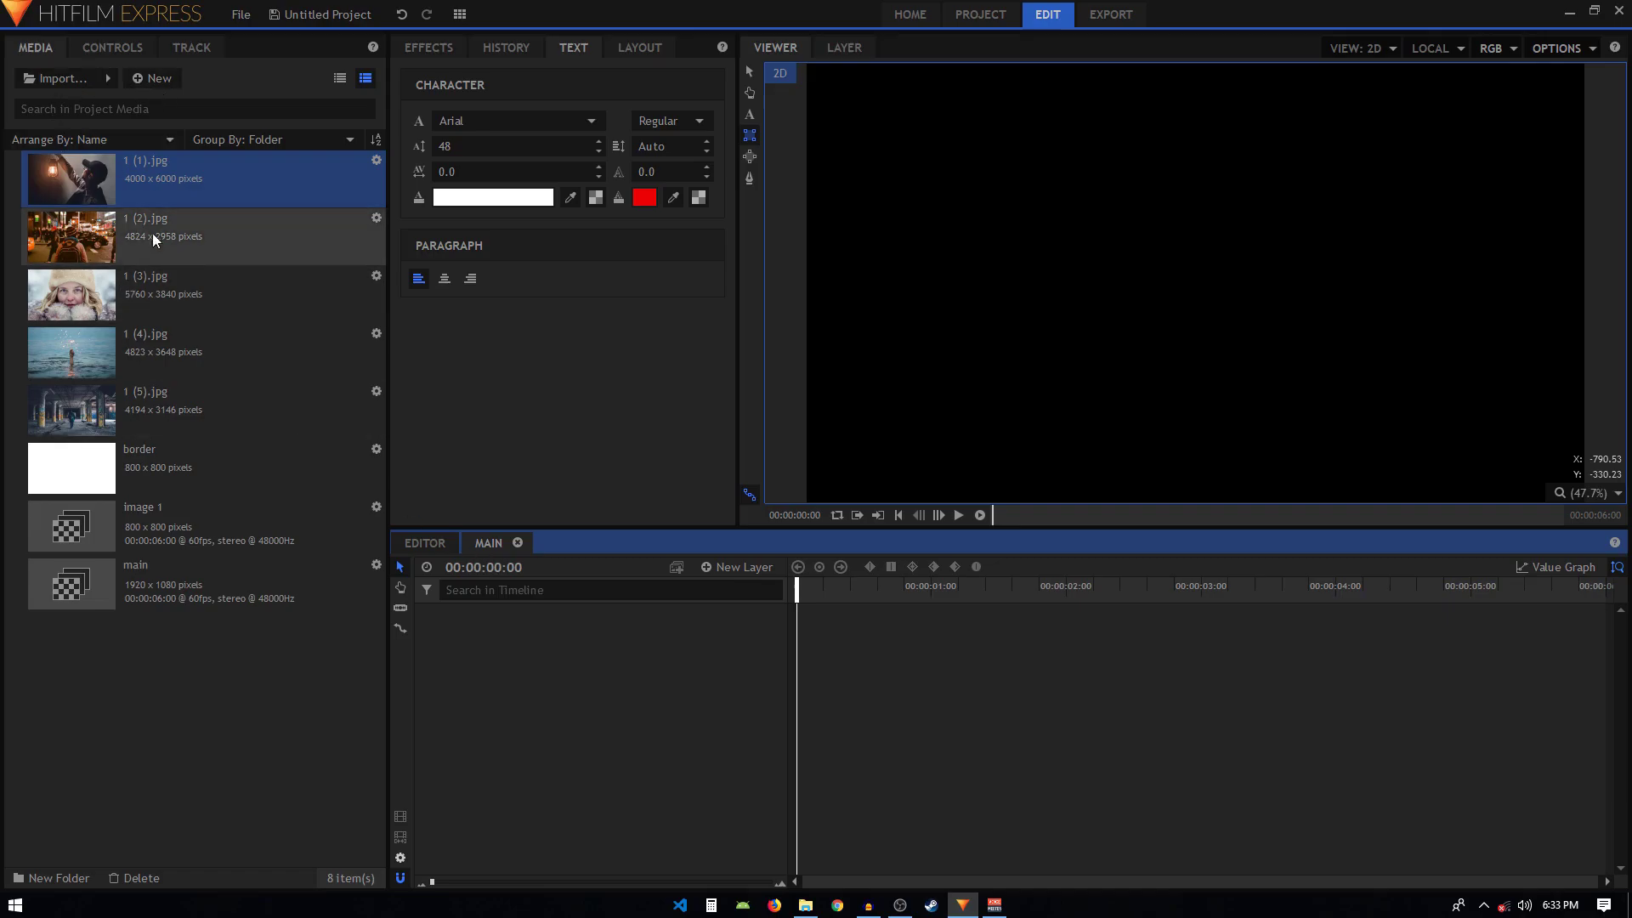
# Step: Duplicate the image 1 composite shot four times in the project media
pyautogui.click(118, 527)
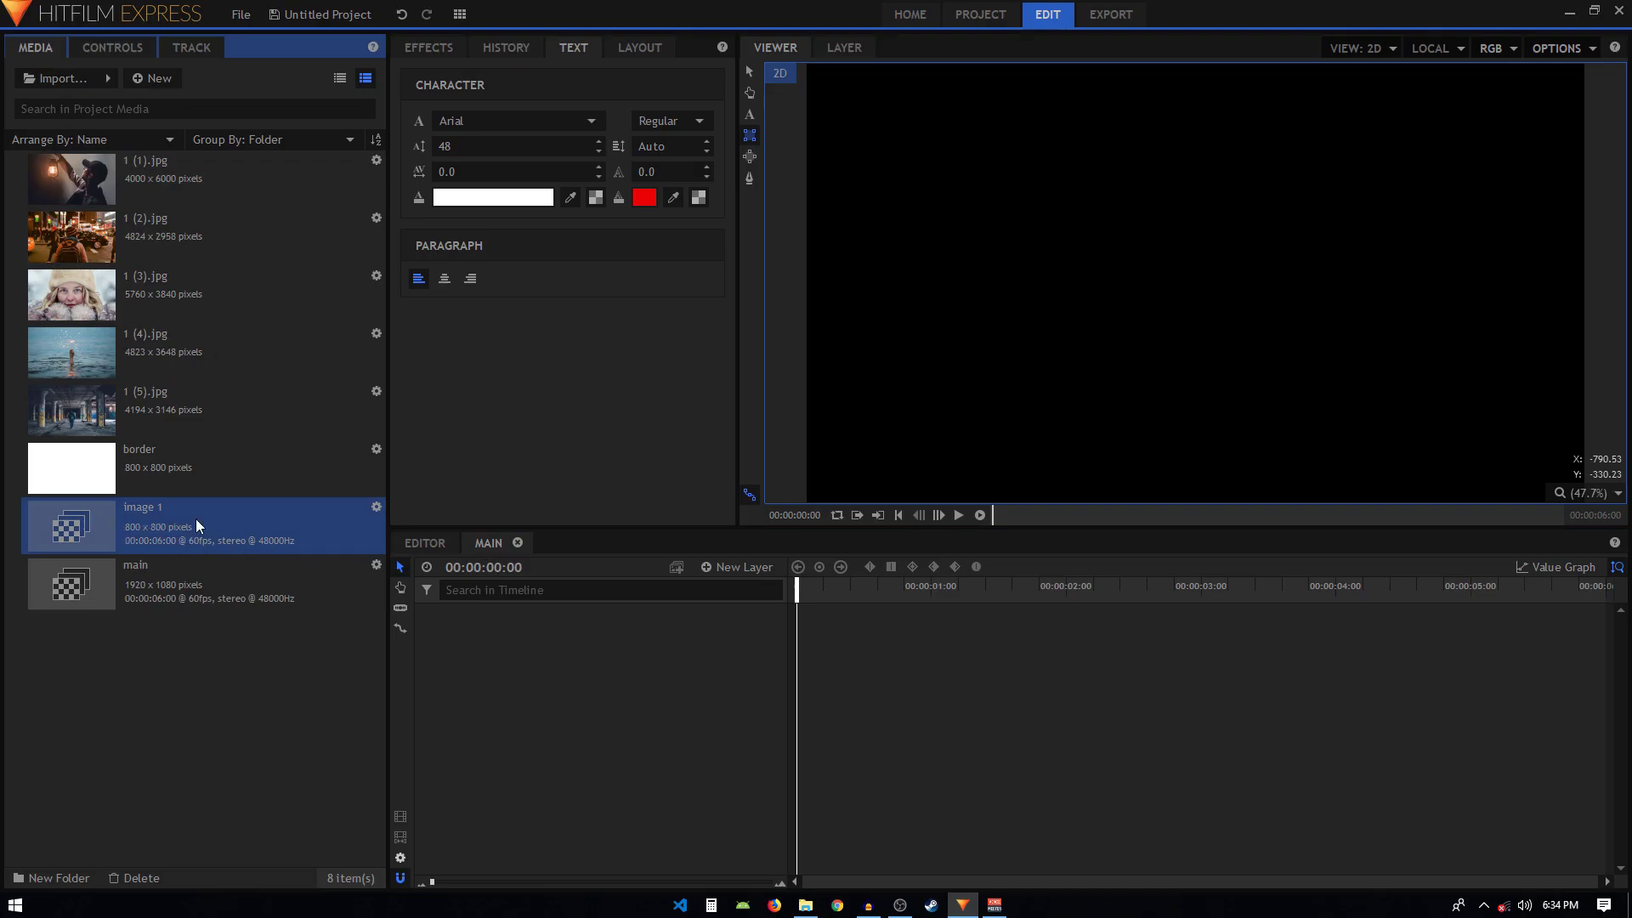
pyautogui.rightClick(151, 522)
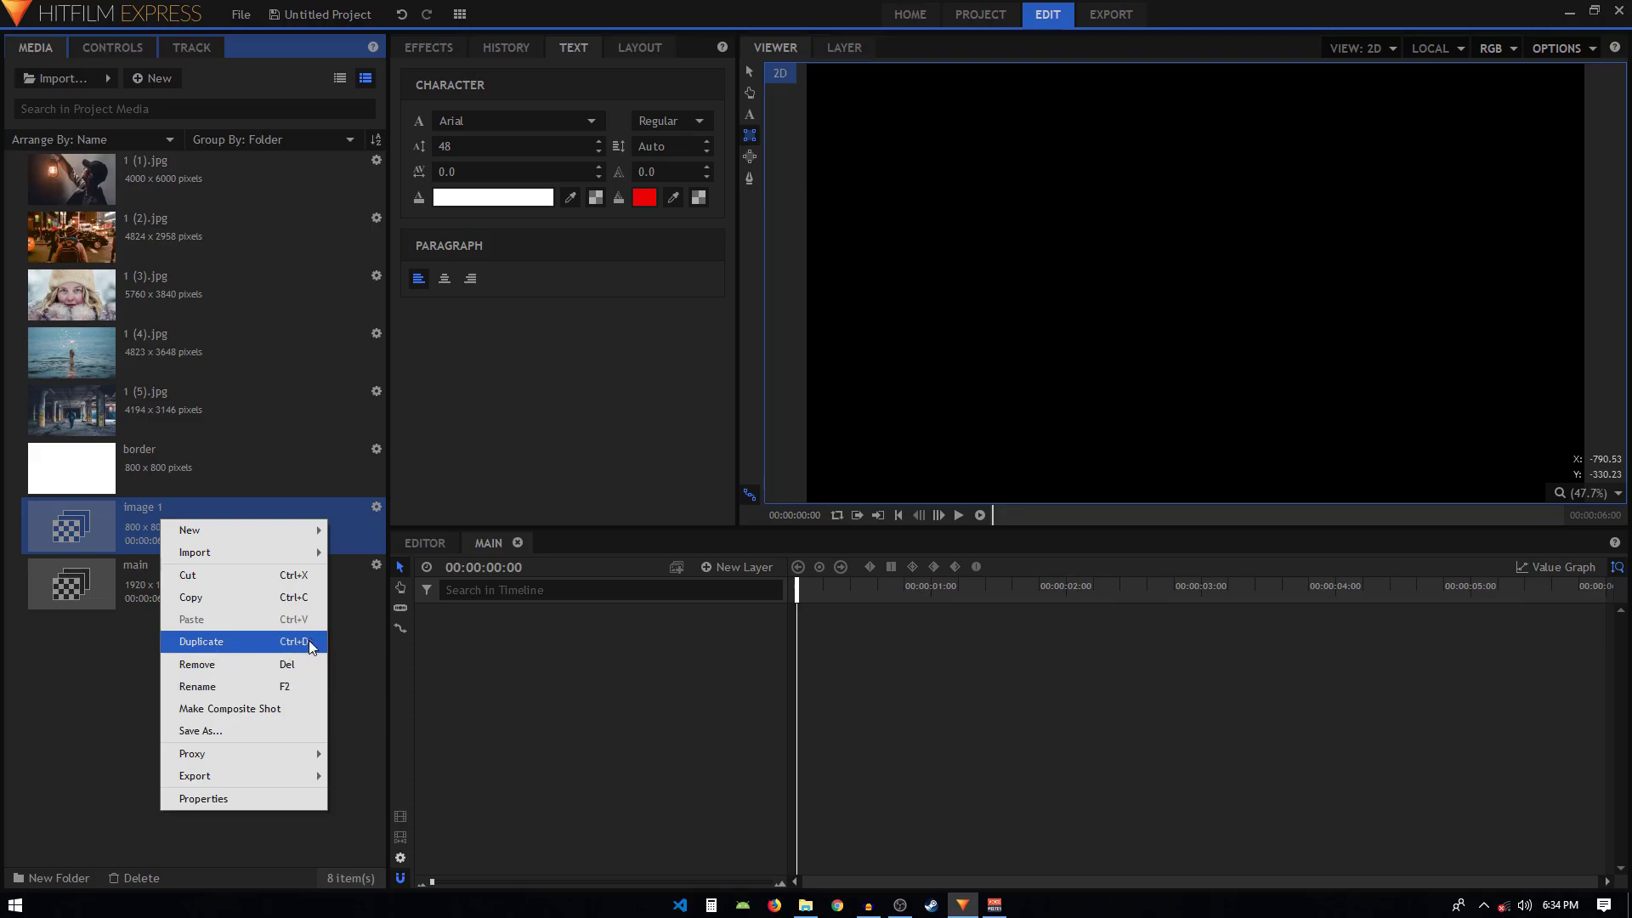
pyautogui.click(150, 524)
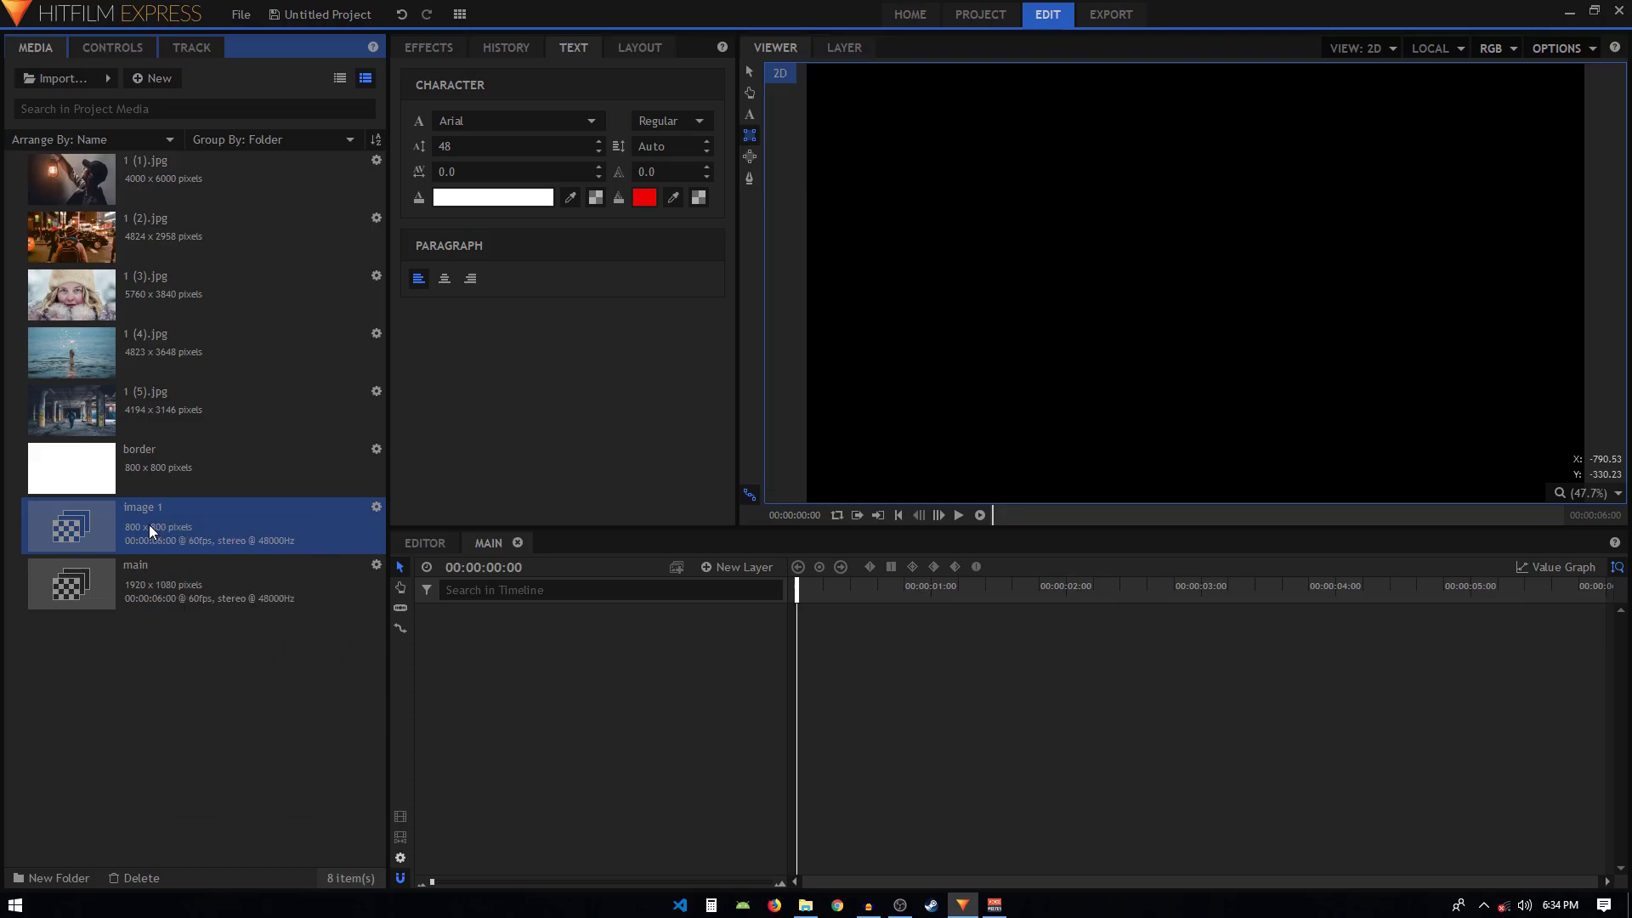
pyautogui.hotkey('ctrl', 'd')
pyautogui.hotkey('ctrl', 'd')
pyautogui.hotkey('ctrl', 'd')
pyautogui.hotkey('ctrl', 'd')
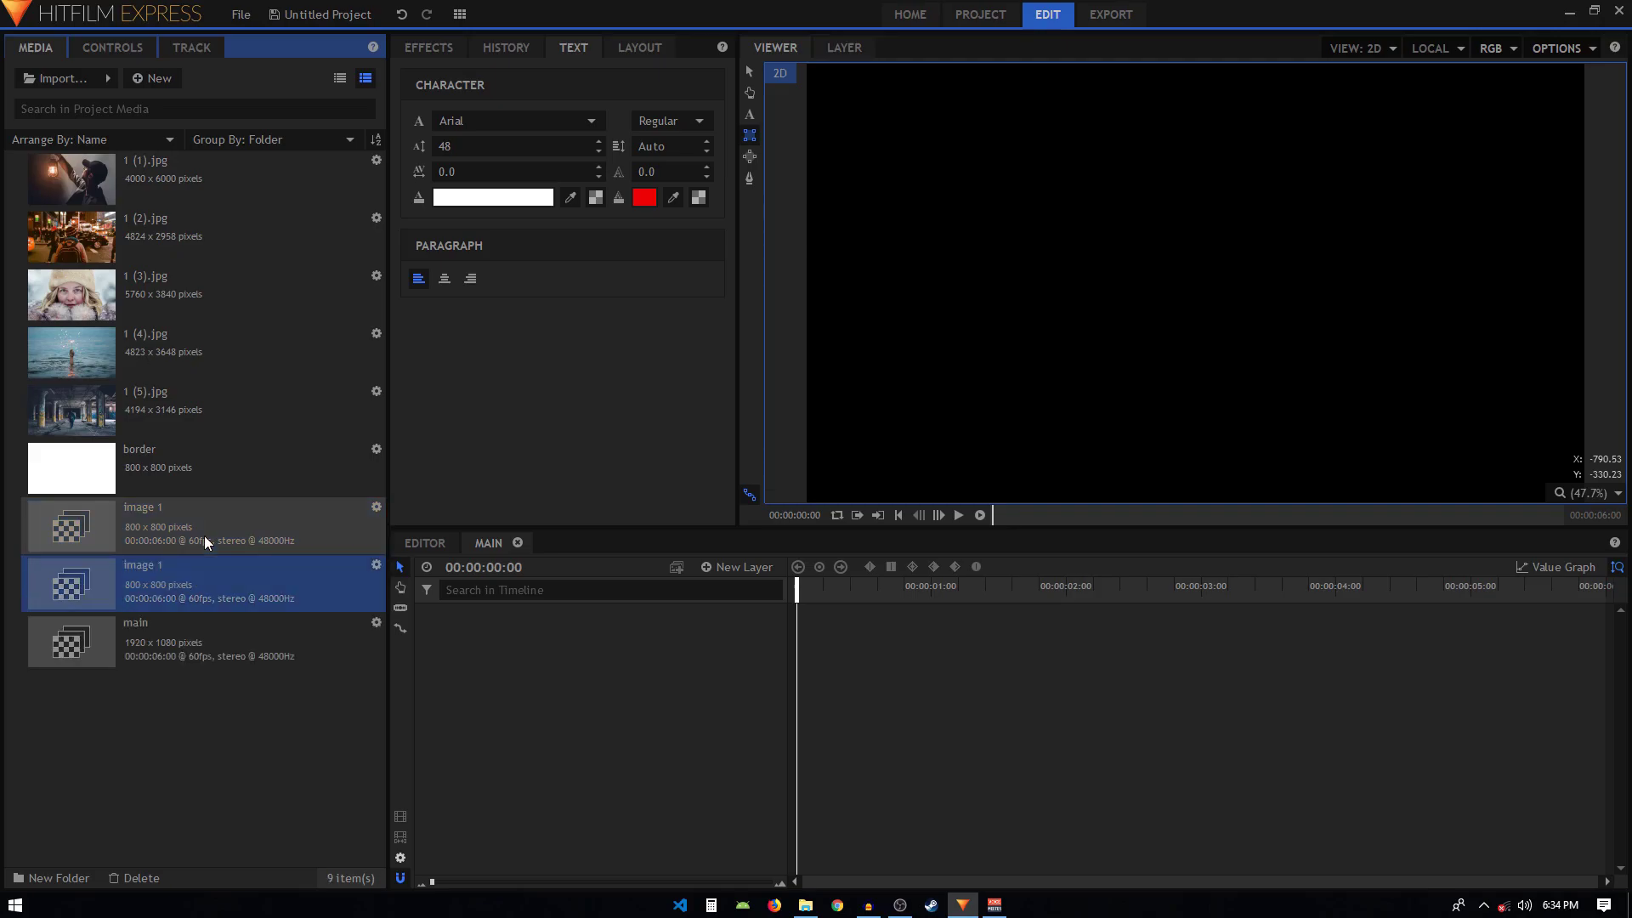
# Step: Rename one of the duplicated composite shots to "image 2"
pyautogui.click(158, 569)
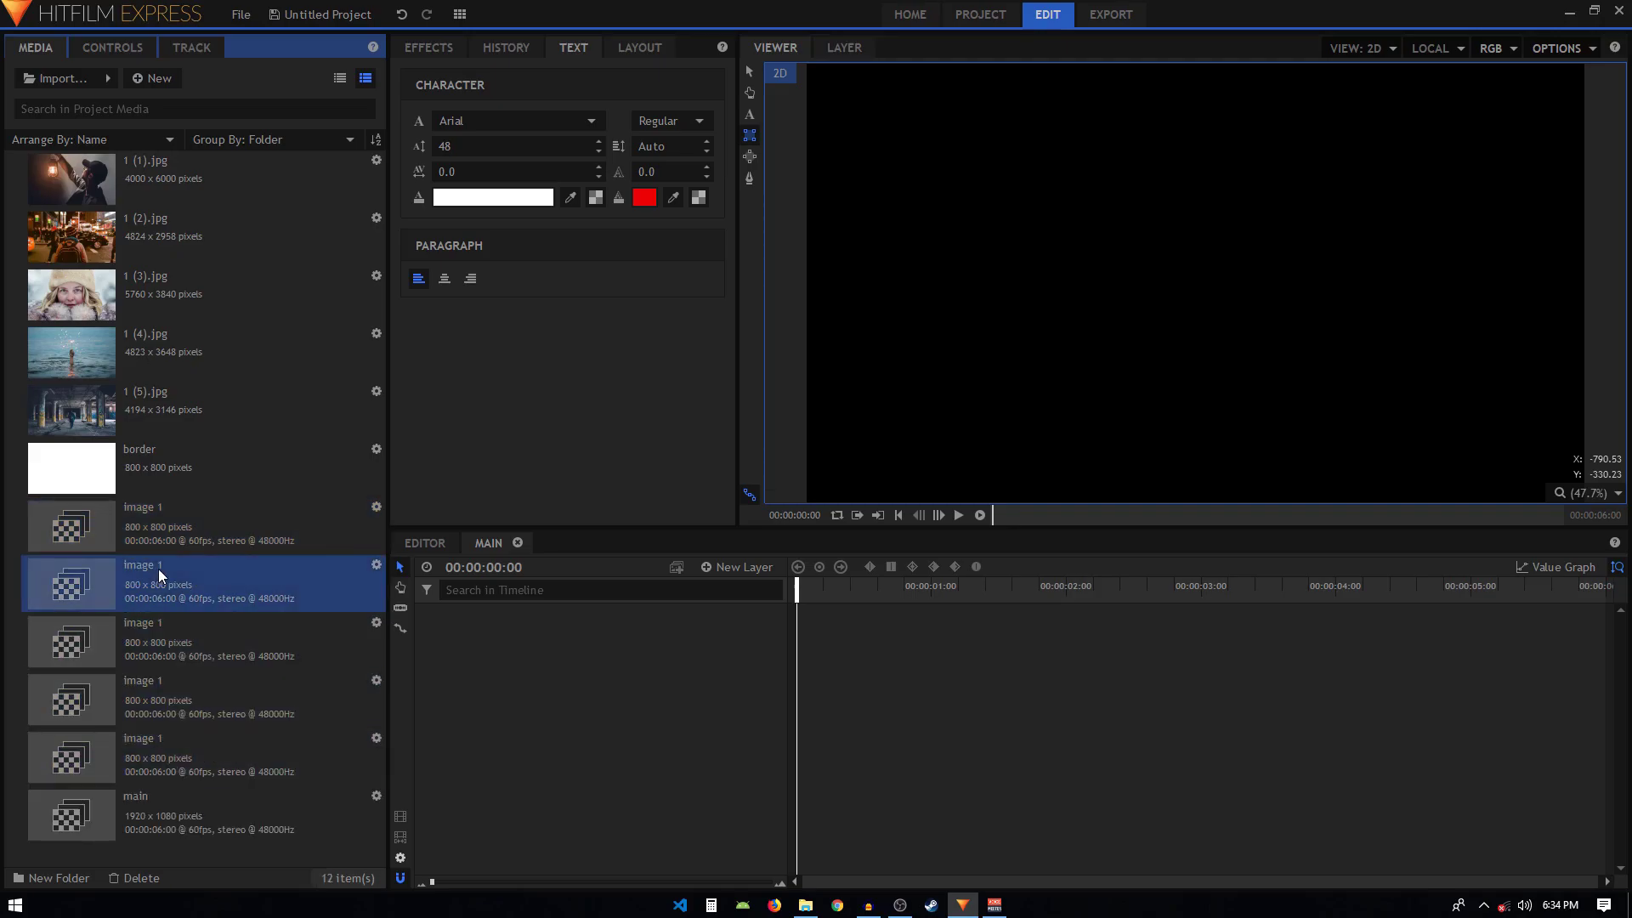
pyautogui.rightClick(158, 568)
pyautogui.click(192, 739)
pyautogui.click(170, 565)
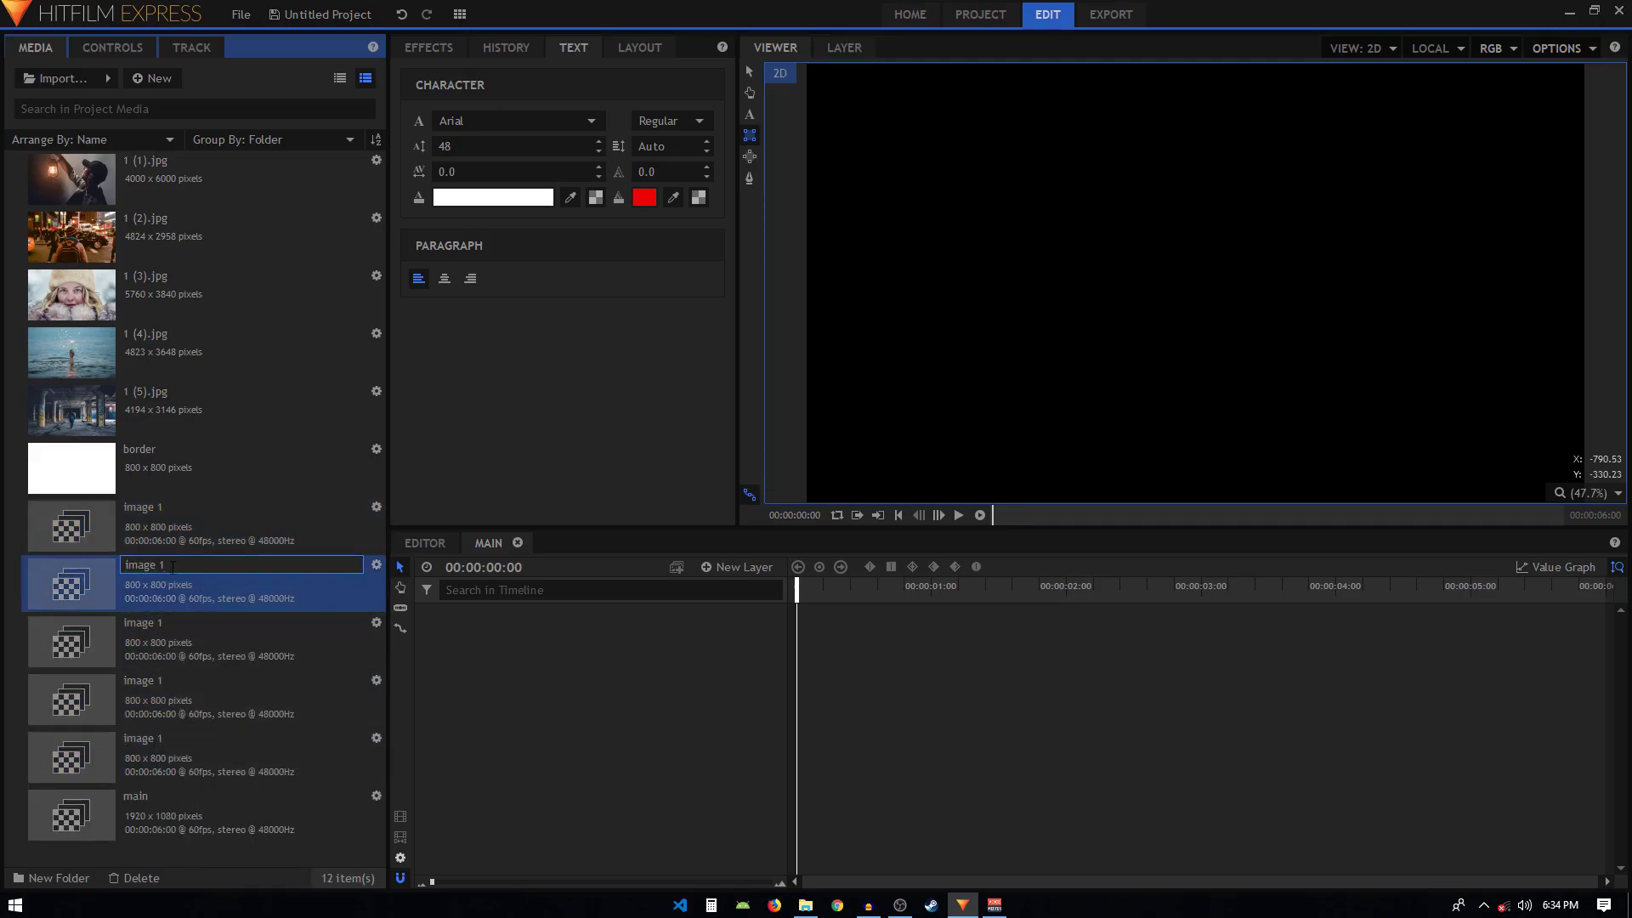
pyautogui.write('2')
pyautogui.press('Return')
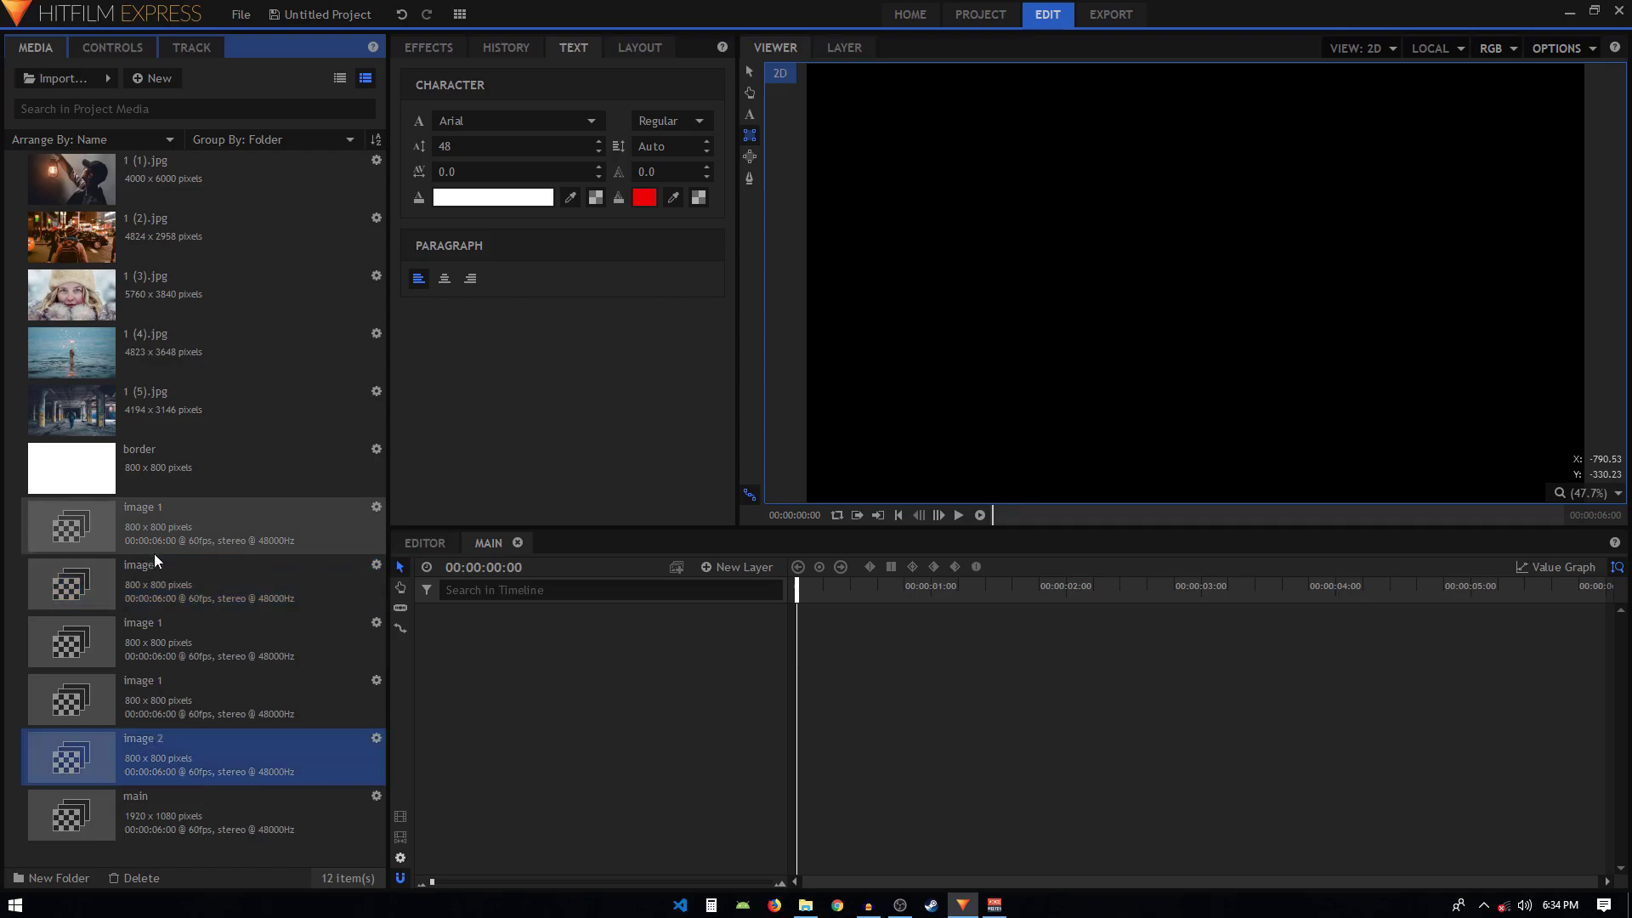
# Step: Rename another duplicate of the image 1 composite shot to "image 3"
pyautogui.click(165, 577)
pyautogui.press('F2')
pyautogui.click(167, 566)
pyautogui.press('BackSpace')
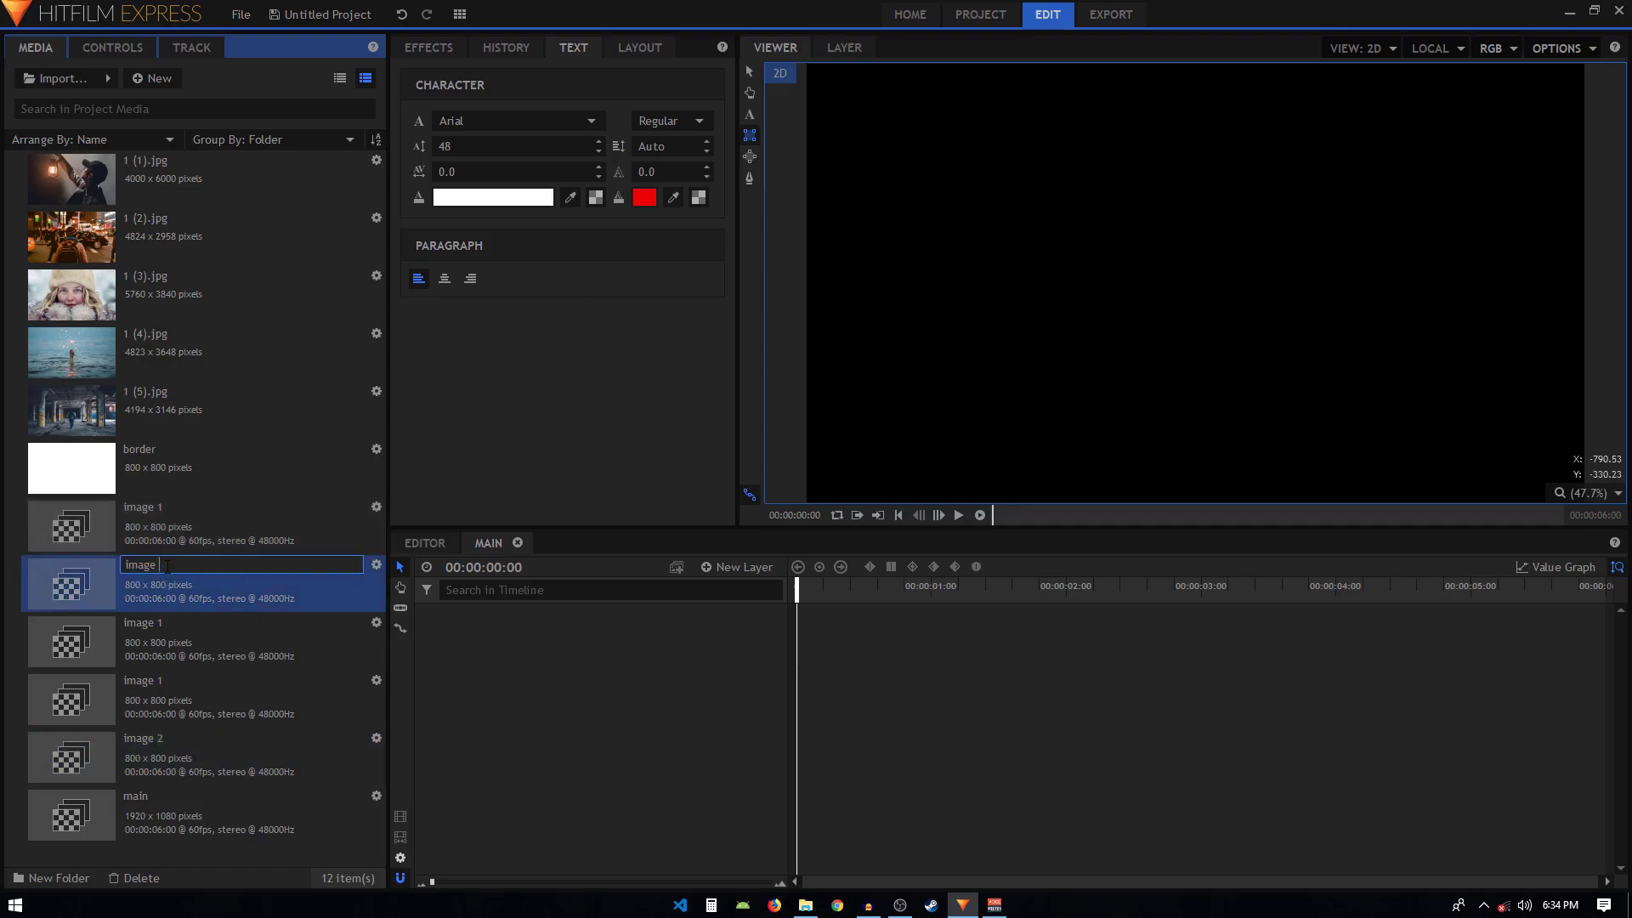
pyautogui.write('3')
pyautogui.press('Return')
# Step: Rename a further duplicate of the image 1 composite shot to "image 4"
pyautogui.rightClick(166, 566)
pyautogui.click(221, 734)
pyautogui.click(186, 565)
pyautogui.press('BackSpace')
pyautogui.write('4')
pyautogui.press('Return')
# Step: Rename the last remaining duplicate composite shot to "image 5"
pyautogui.click(186, 568)
pyautogui.press('F2')
pyautogui.click(184, 566)
pyautogui.press('BackSpace')
pyautogui.write('5')
pyautogui.press('Return')
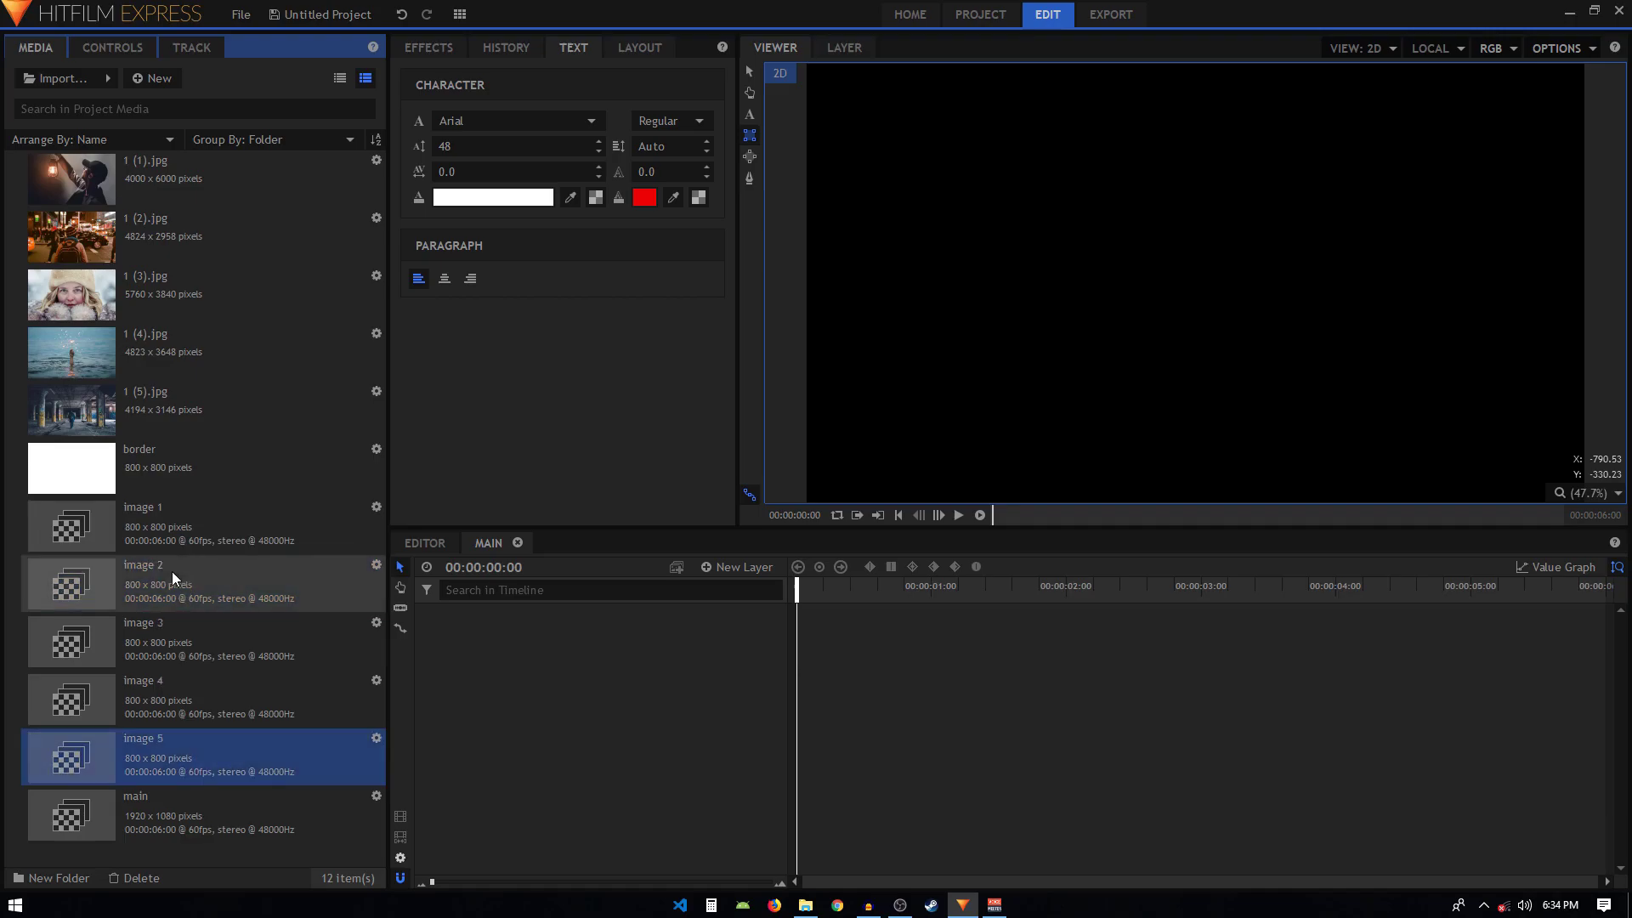
# Step: In the image 2 composite shot, replace 1 (1).jpg with 1 (2).jpg beneath the border and scale it to 27%
pyautogui.doubleClick(172, 576)
pyautogui.click(492, 634)
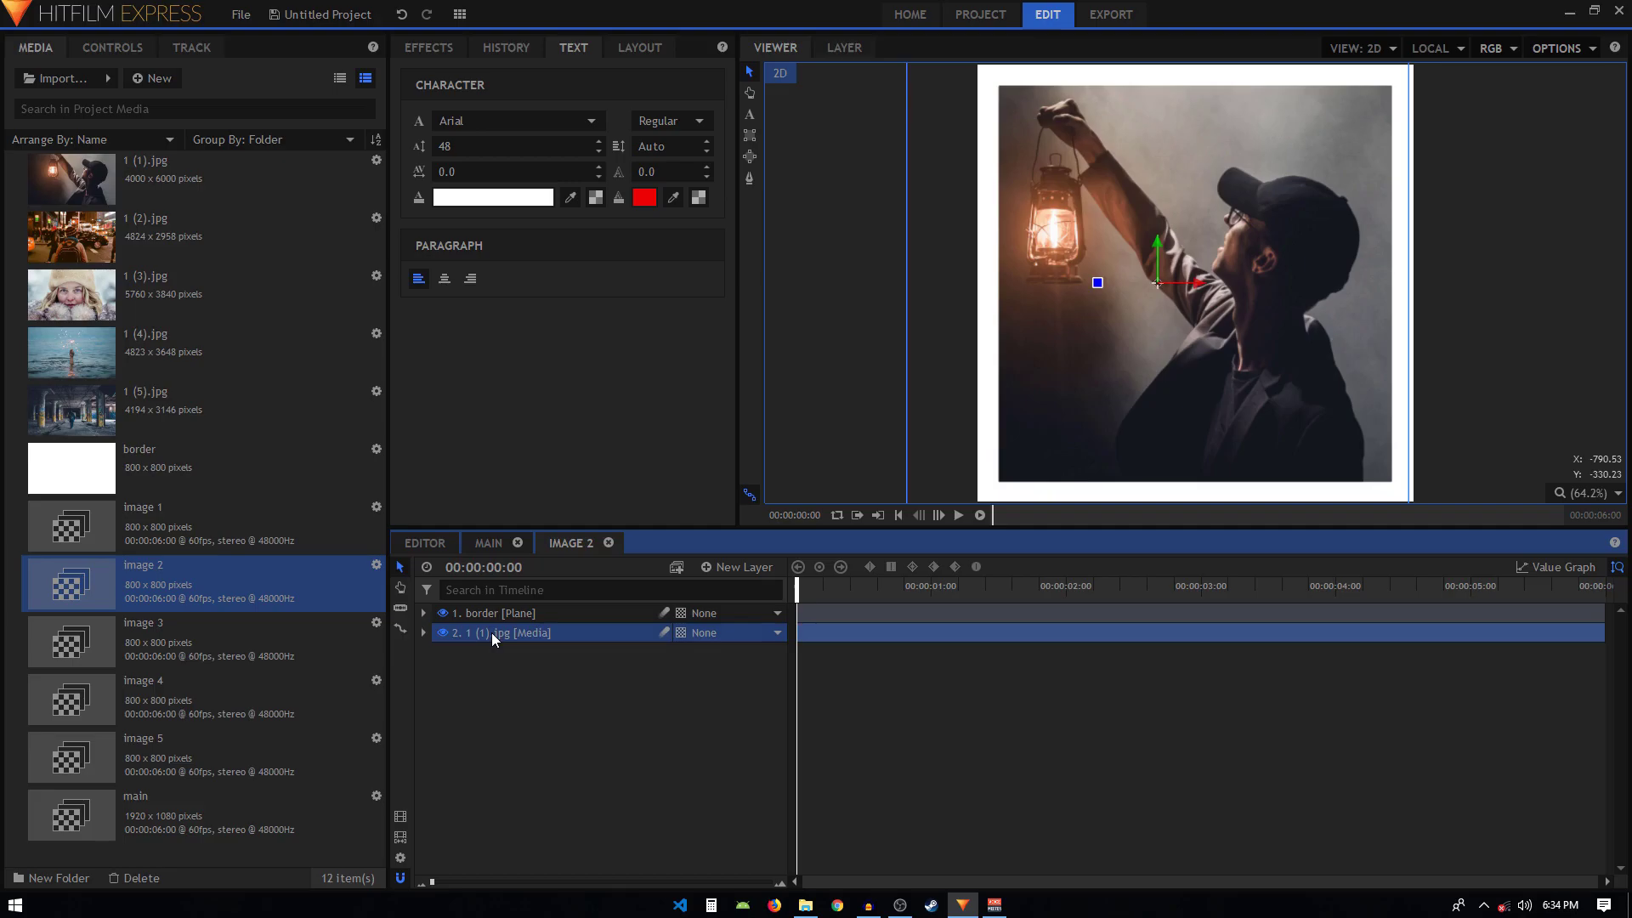
pyautogui.press('Delete')
pyautogui.moveTo(141, 247); pyautogui.dragTo(431, 638)
pyautogui.click(423, 632)
pyautogui.click(441, 690)
pyautogui.moveTo(719, 769); pyautogui.dragTo(658, 769)
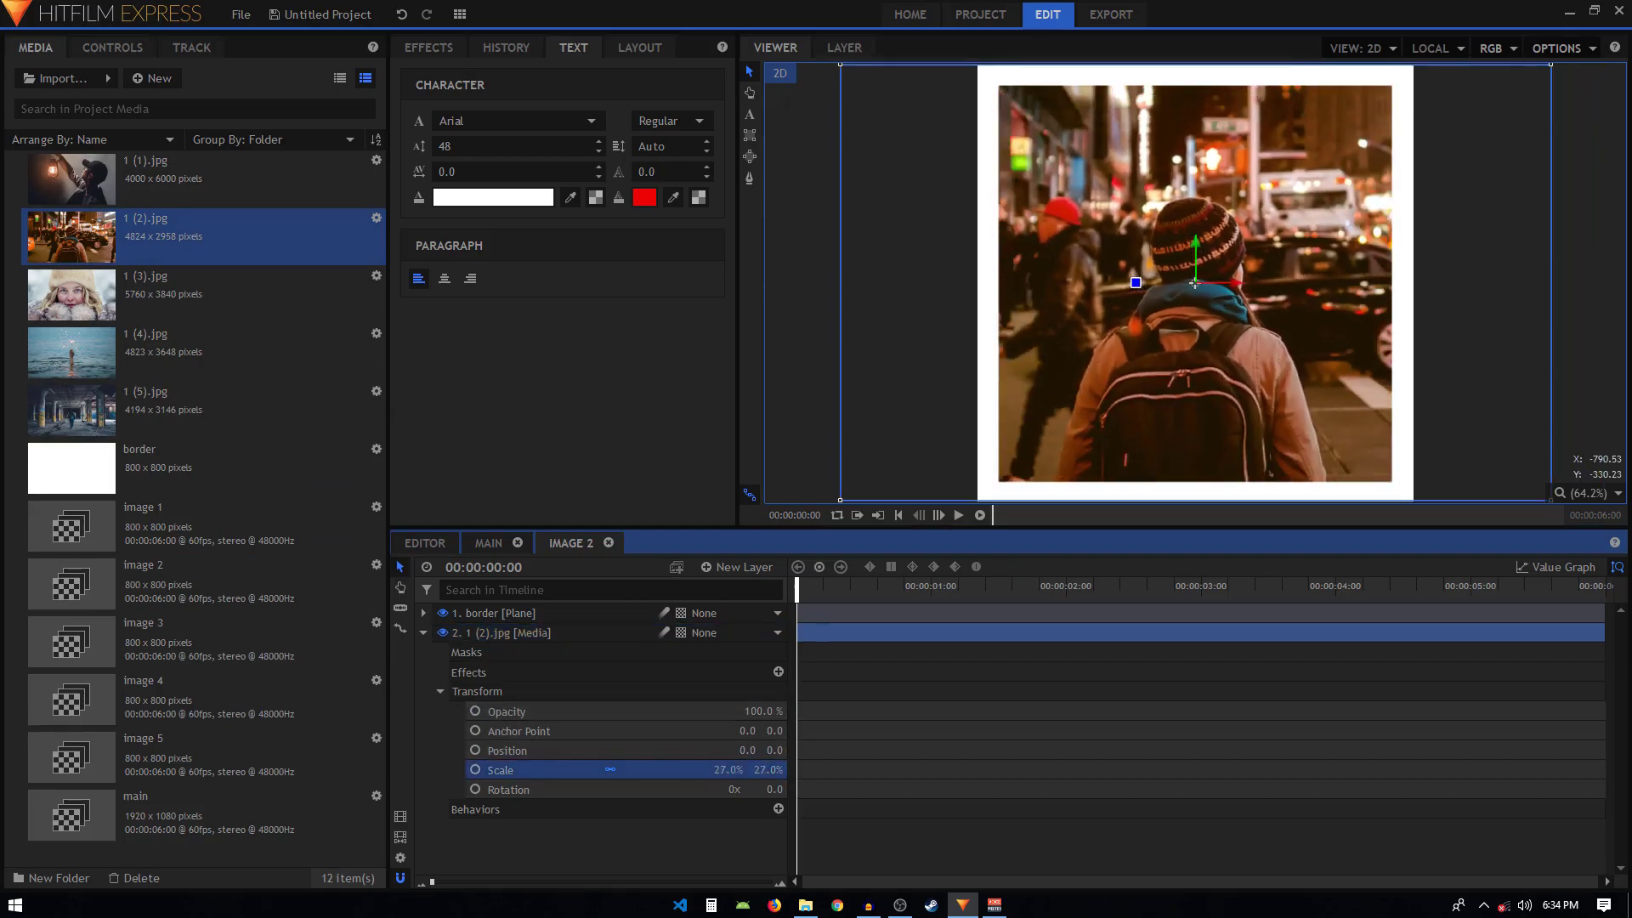
pyautogui.click(424, 632)
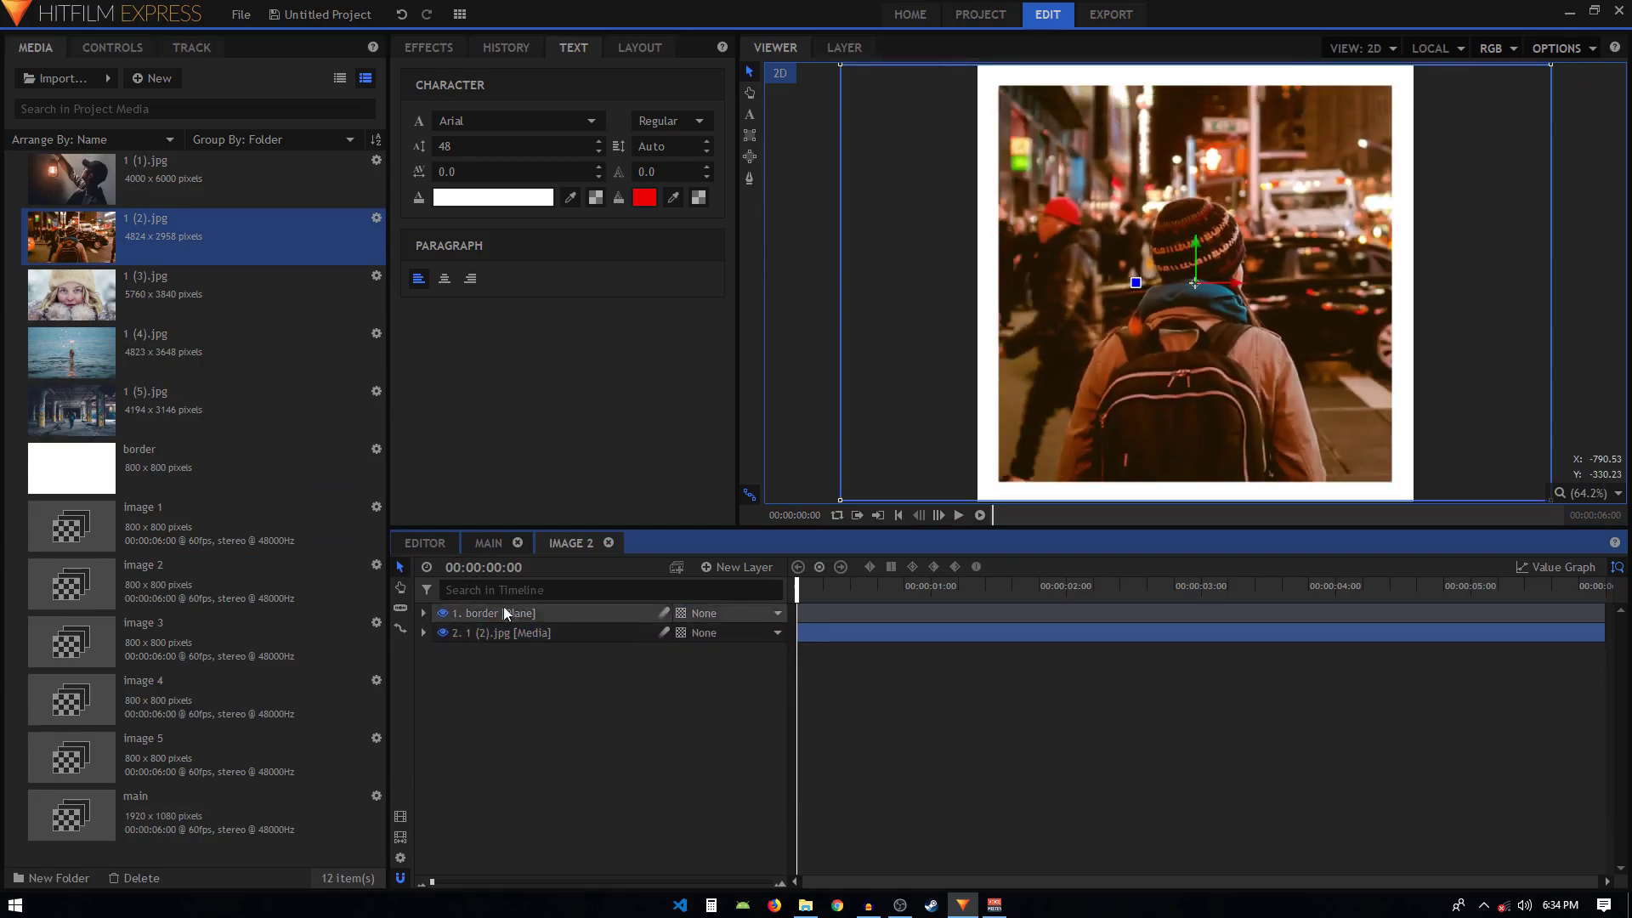
# Step: In the image 3 composite shot, replace the 1 (1).jpg layer with 1 (3).jpg beneath the border
pyautogui.click(609, 542)
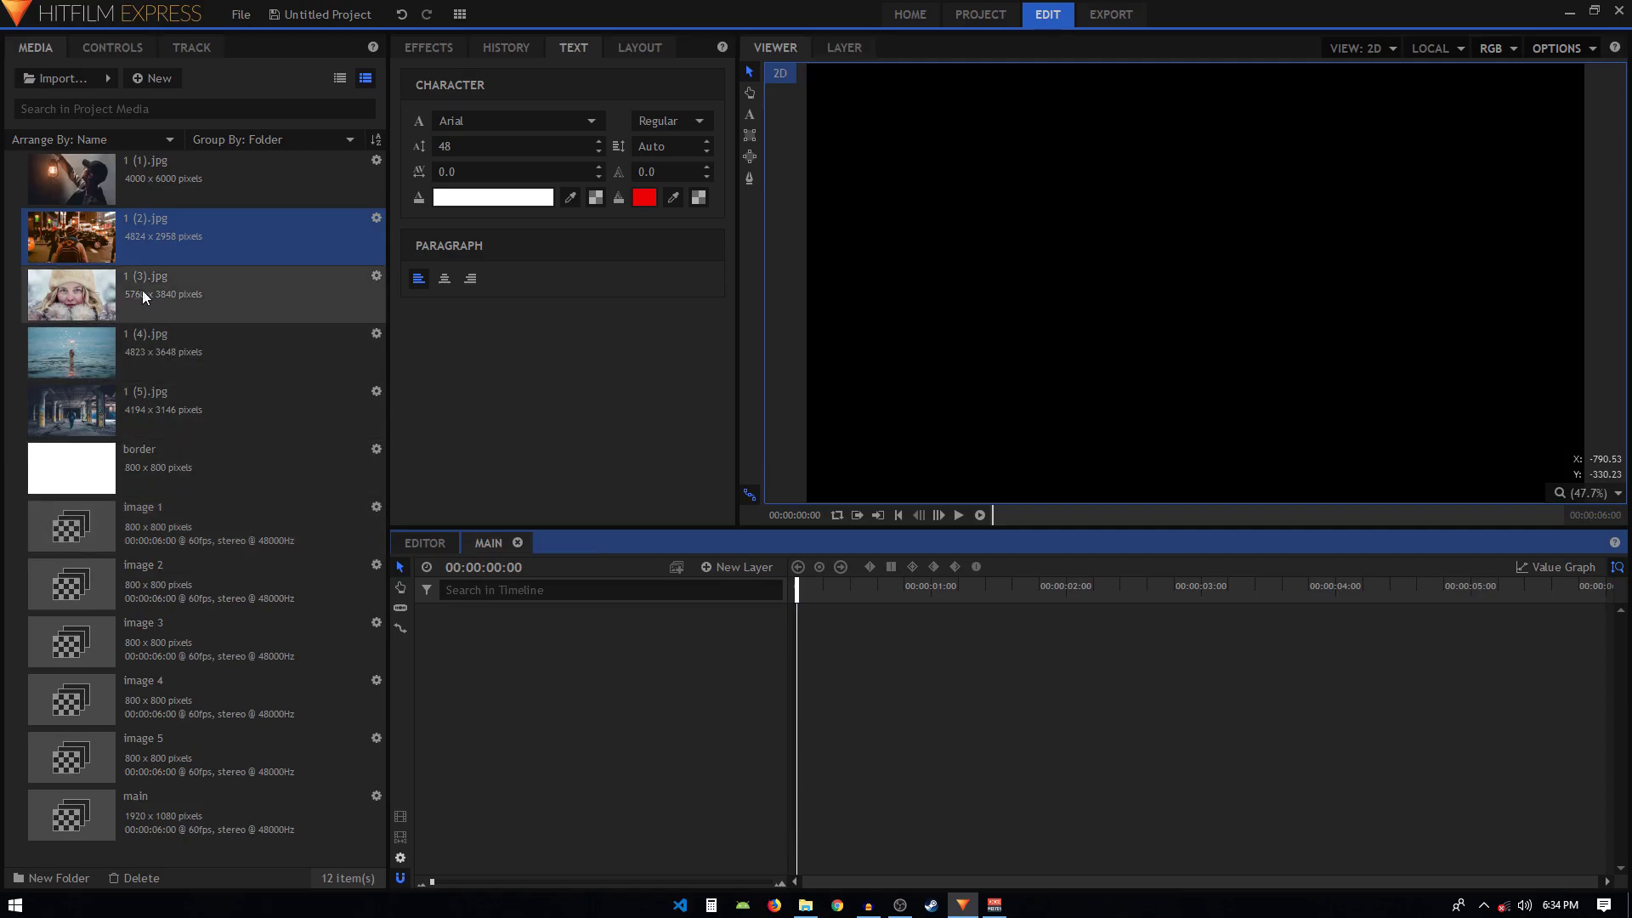
pyautogui.doubleClick(186, 626)
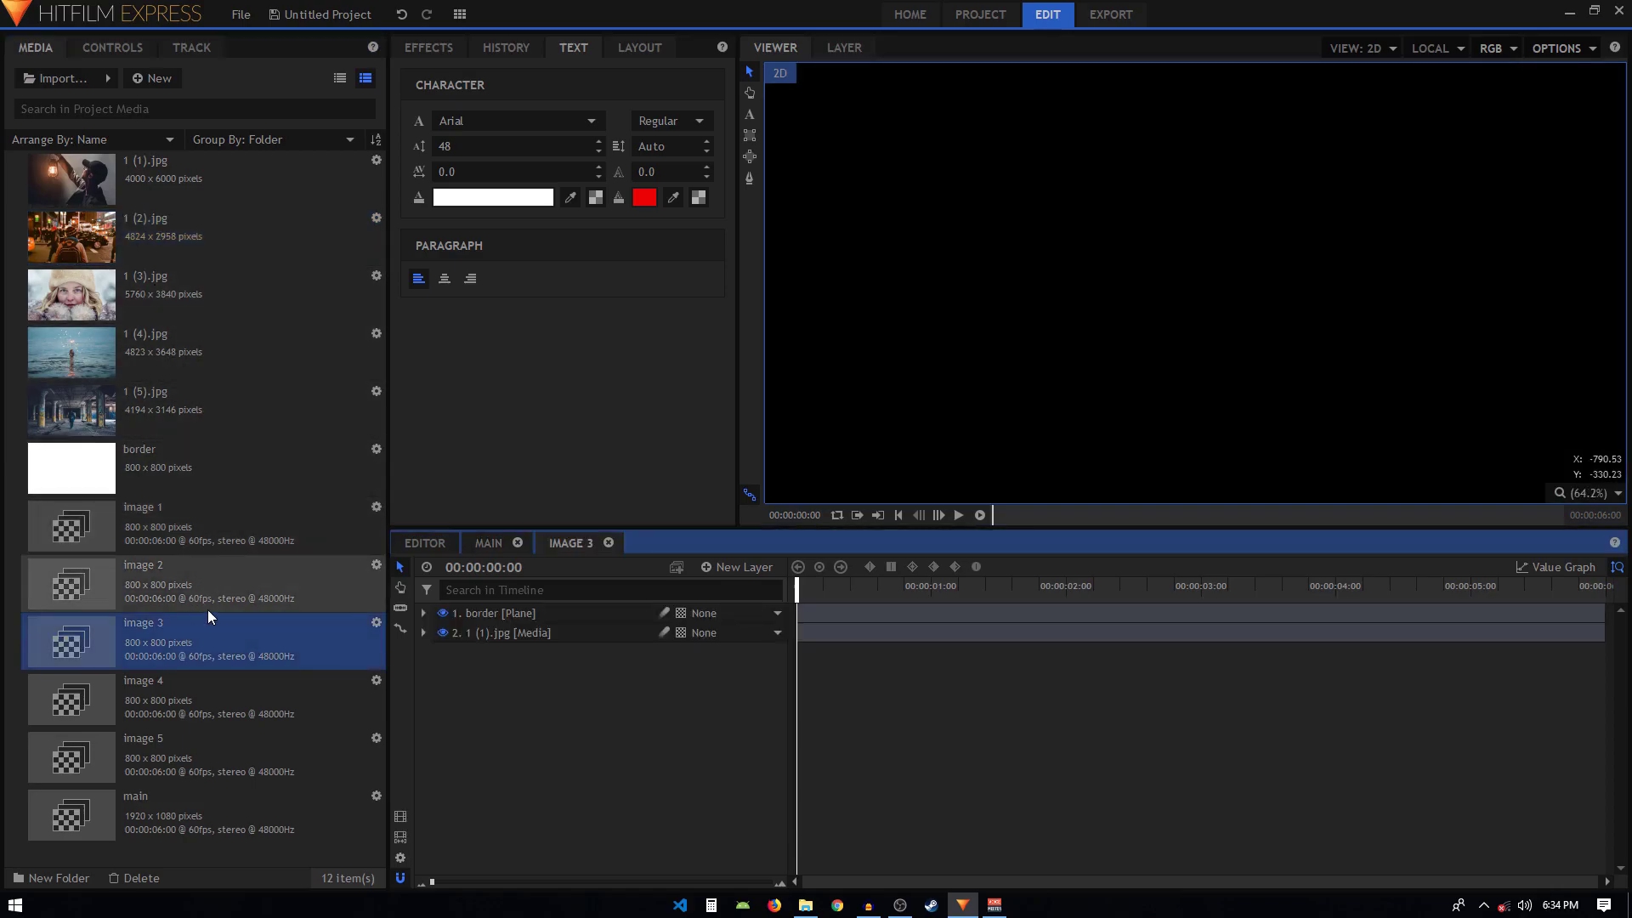
pyautogui.click(524, 636)
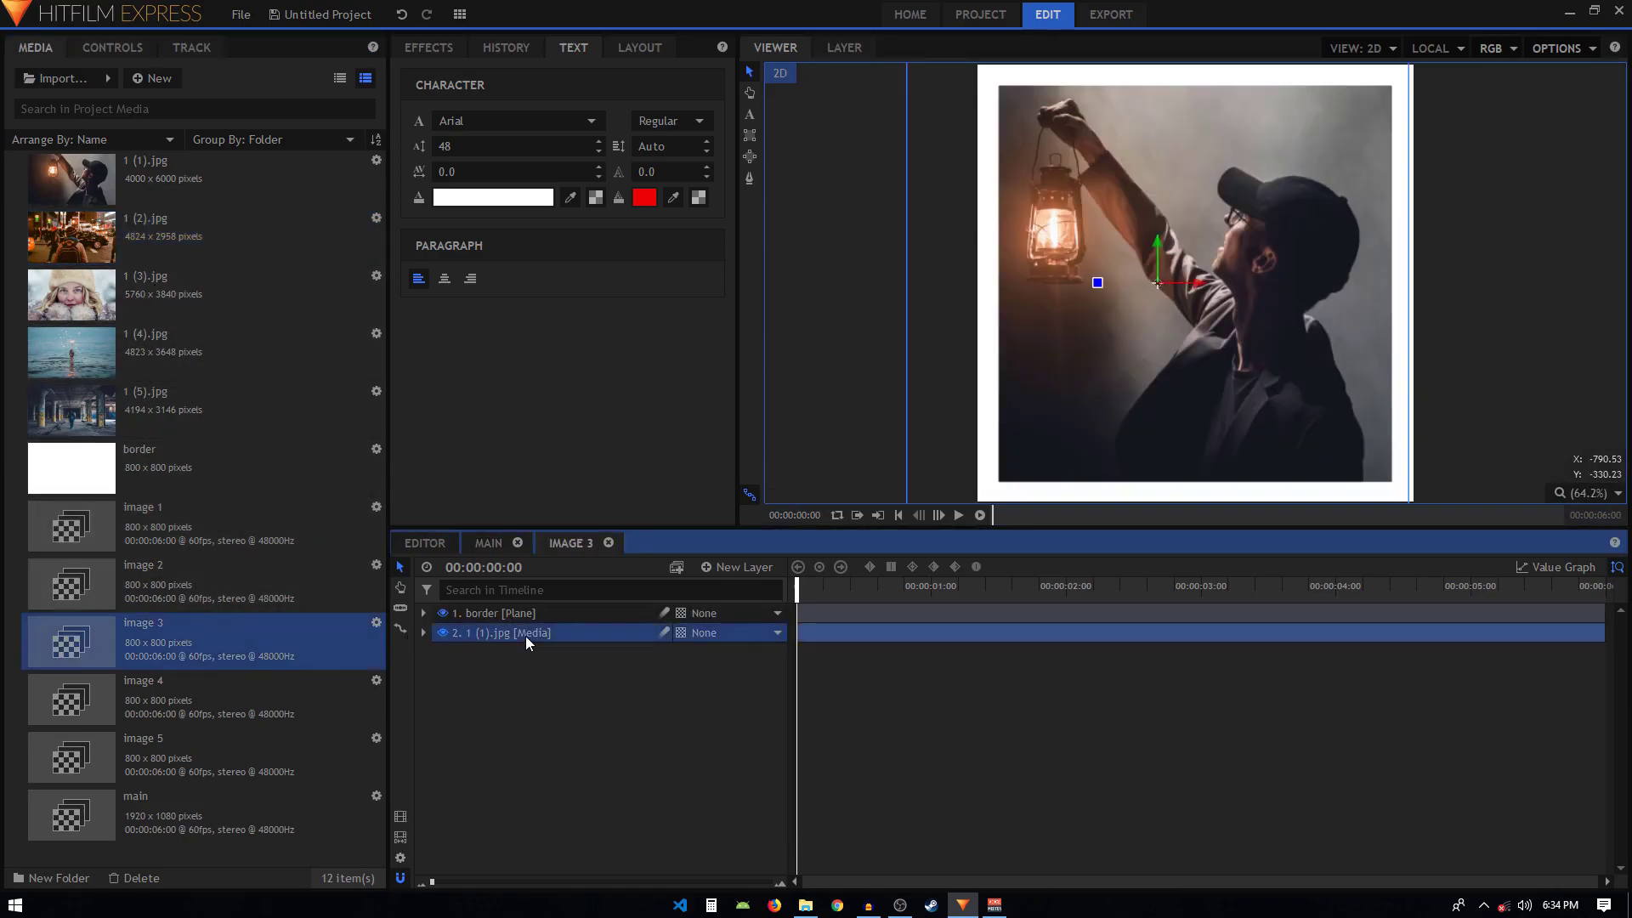
pyautogui.press('Delete')
pyautogui.moveTo(88, 315); pyautogui.dragTo(545, 660)
# Step: Scale down the 1 (3).jpg layer uniformly until the woman's face and fur hat fit inside the border, and close the image 3 composite shot
pyautogui.click(423, 632)
pyautogui.click(440, 691)
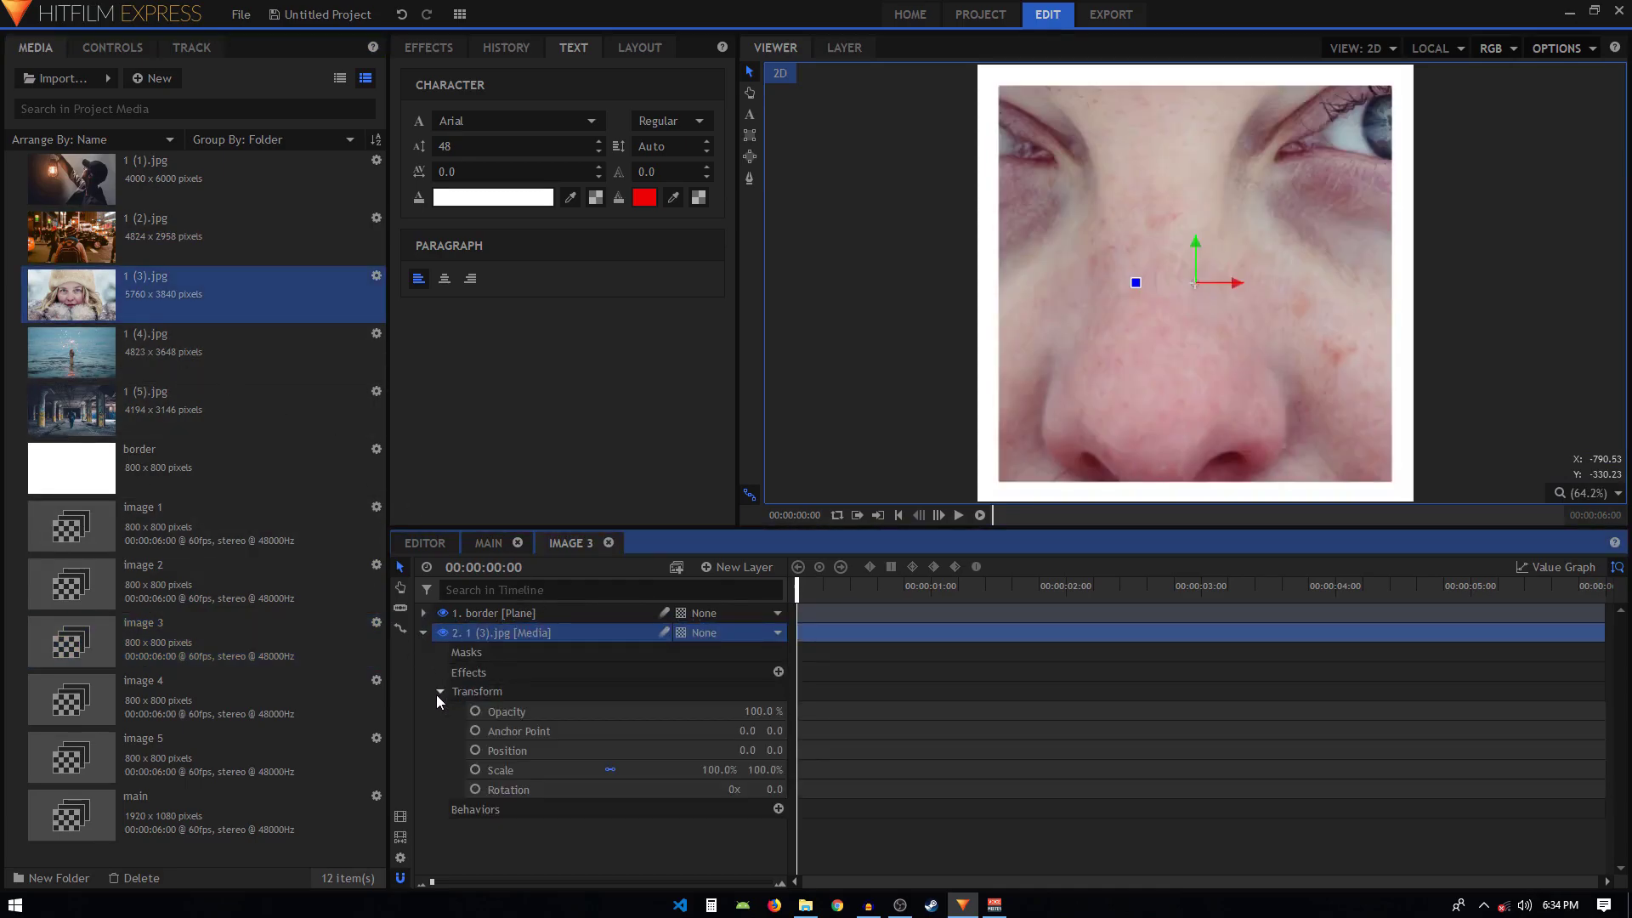
pyautogui.click(502, 769)
pyautogui.moveTo(712, 770); pyautogui.dragTo(644, 770)
pyautogui.click(424, 632)
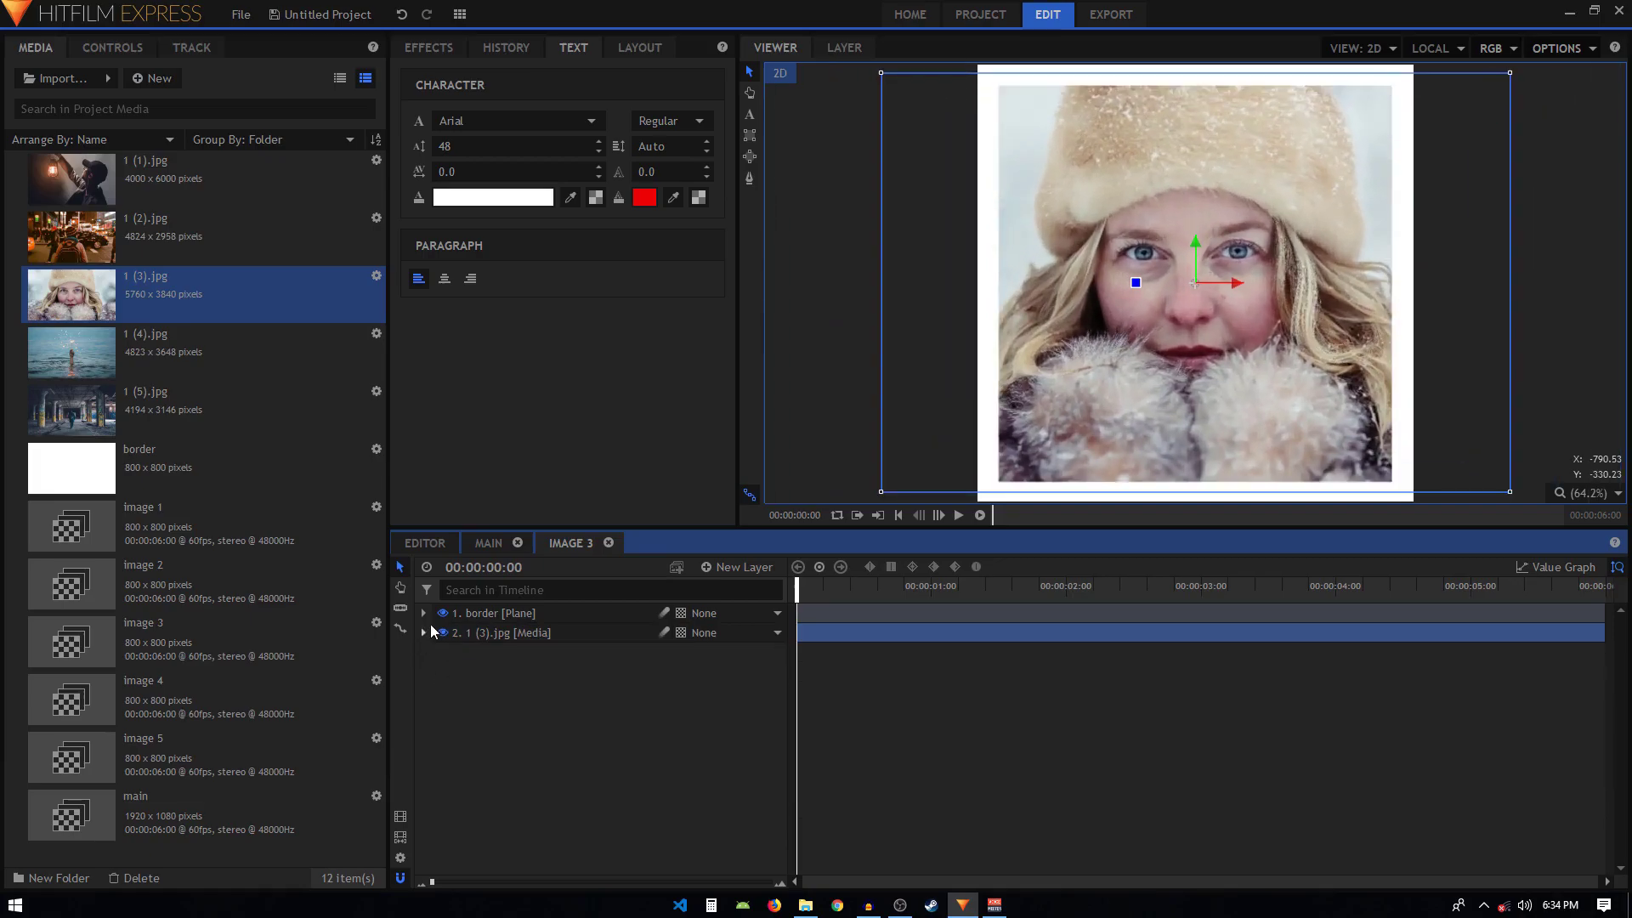
pyautogui.click(609, 542)
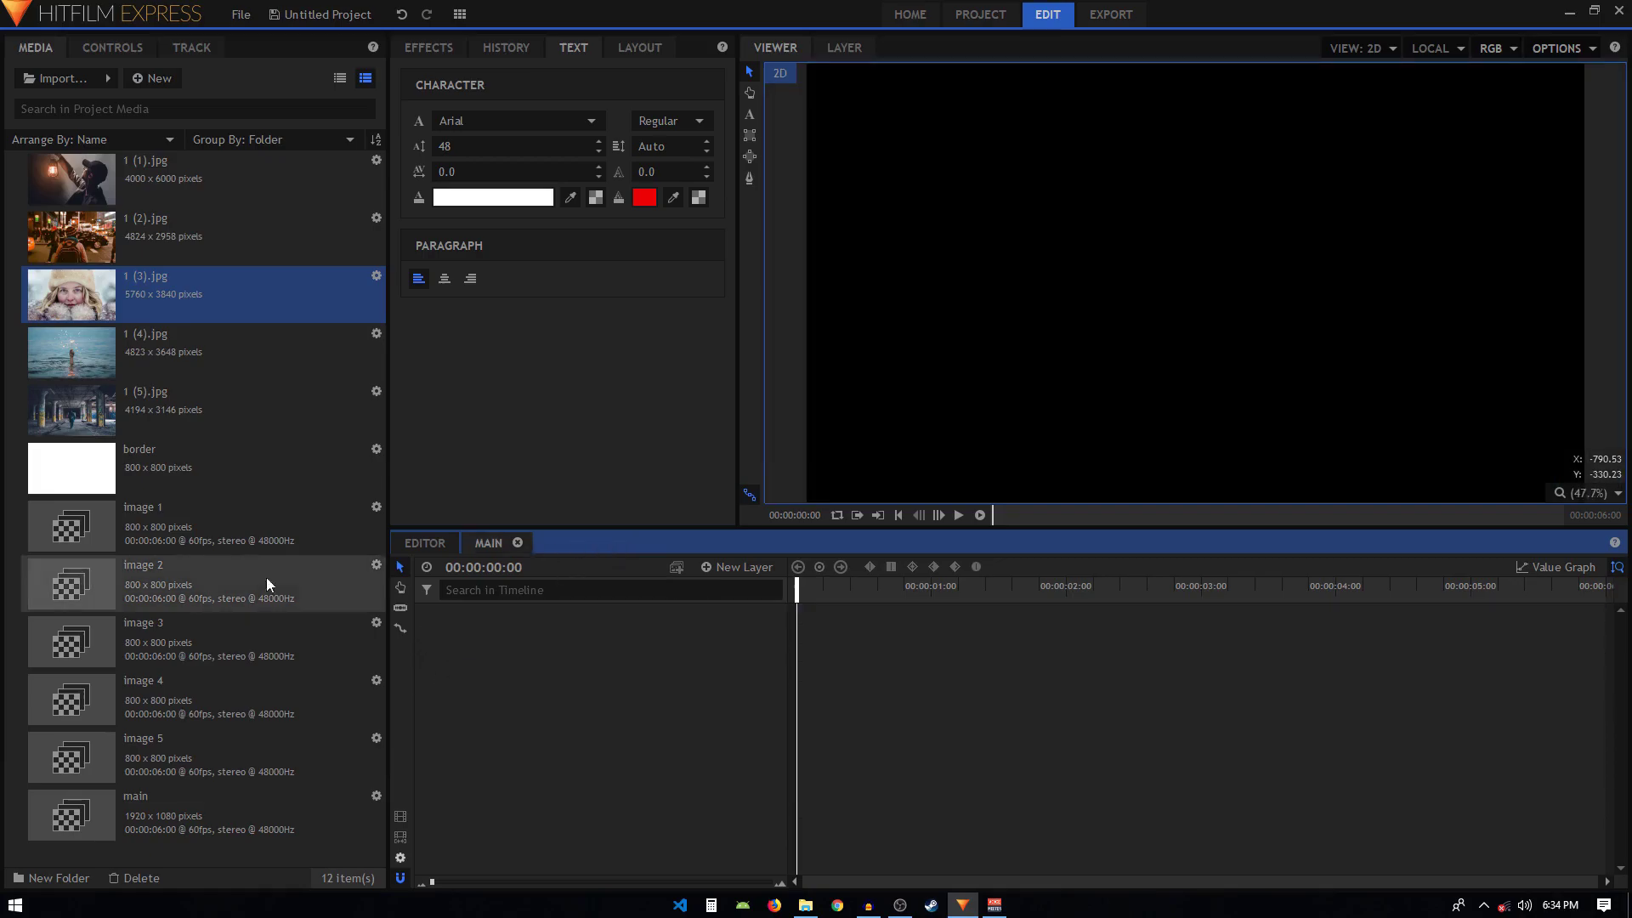
# Step: In the image 4 composite shot, replace the 1 (1).jpg layer with 1 (4).jpg beneath the border
pyautogui.doubleClick(197, 691)
pyautogui.click(509, 631)
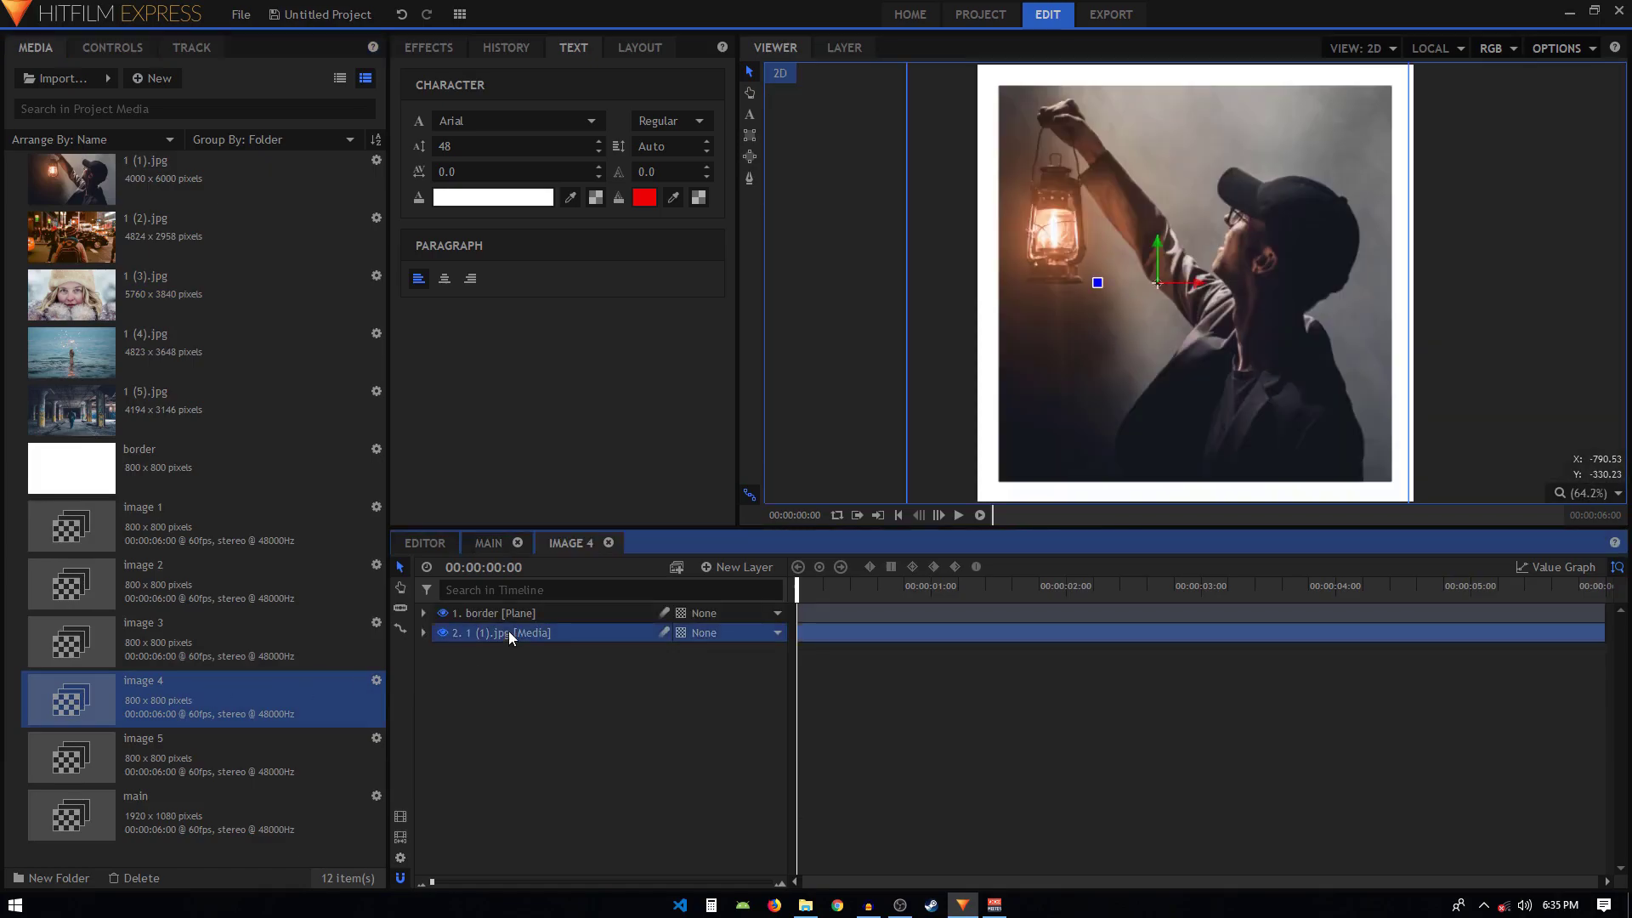
pyautogui.press('Delete')
pyautogui.moveTo(130, 353); pyautogui.dragTo(470, 655)
# Step: Scale the 1 (4).jpg layer to 21% and close the image 4 composite shot
pyautogui.click(423, 632)
pyautogui.click(440, 691)
pyautogui.moveTo(701, 770); pyautogui.dragTo(634, 770)
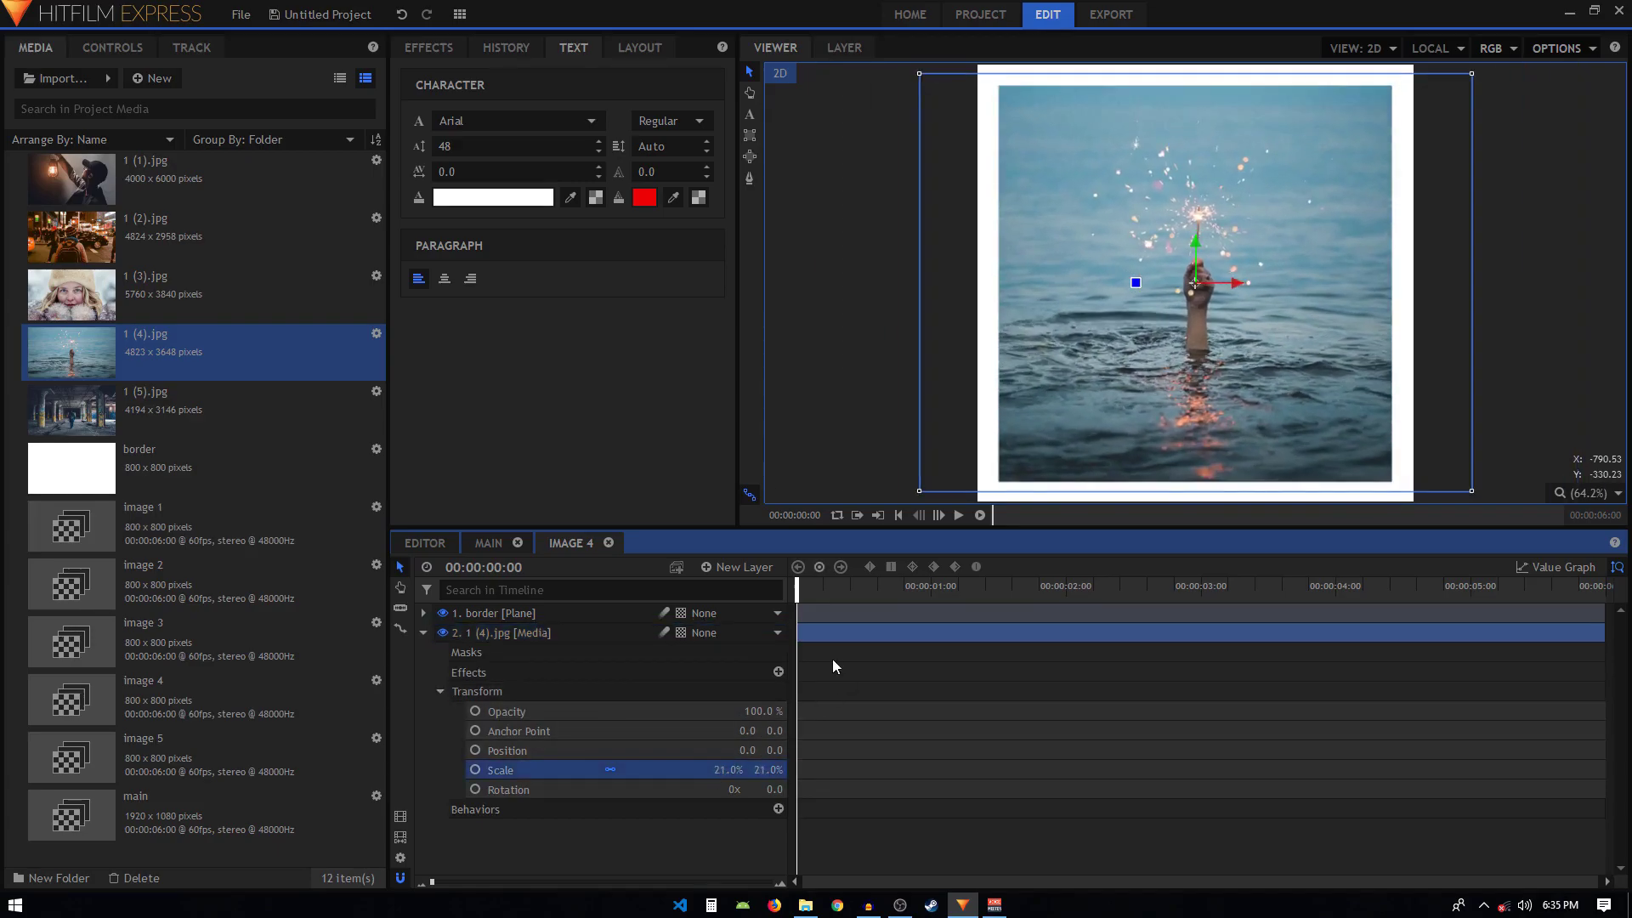
pyautogui.click(423, 633)
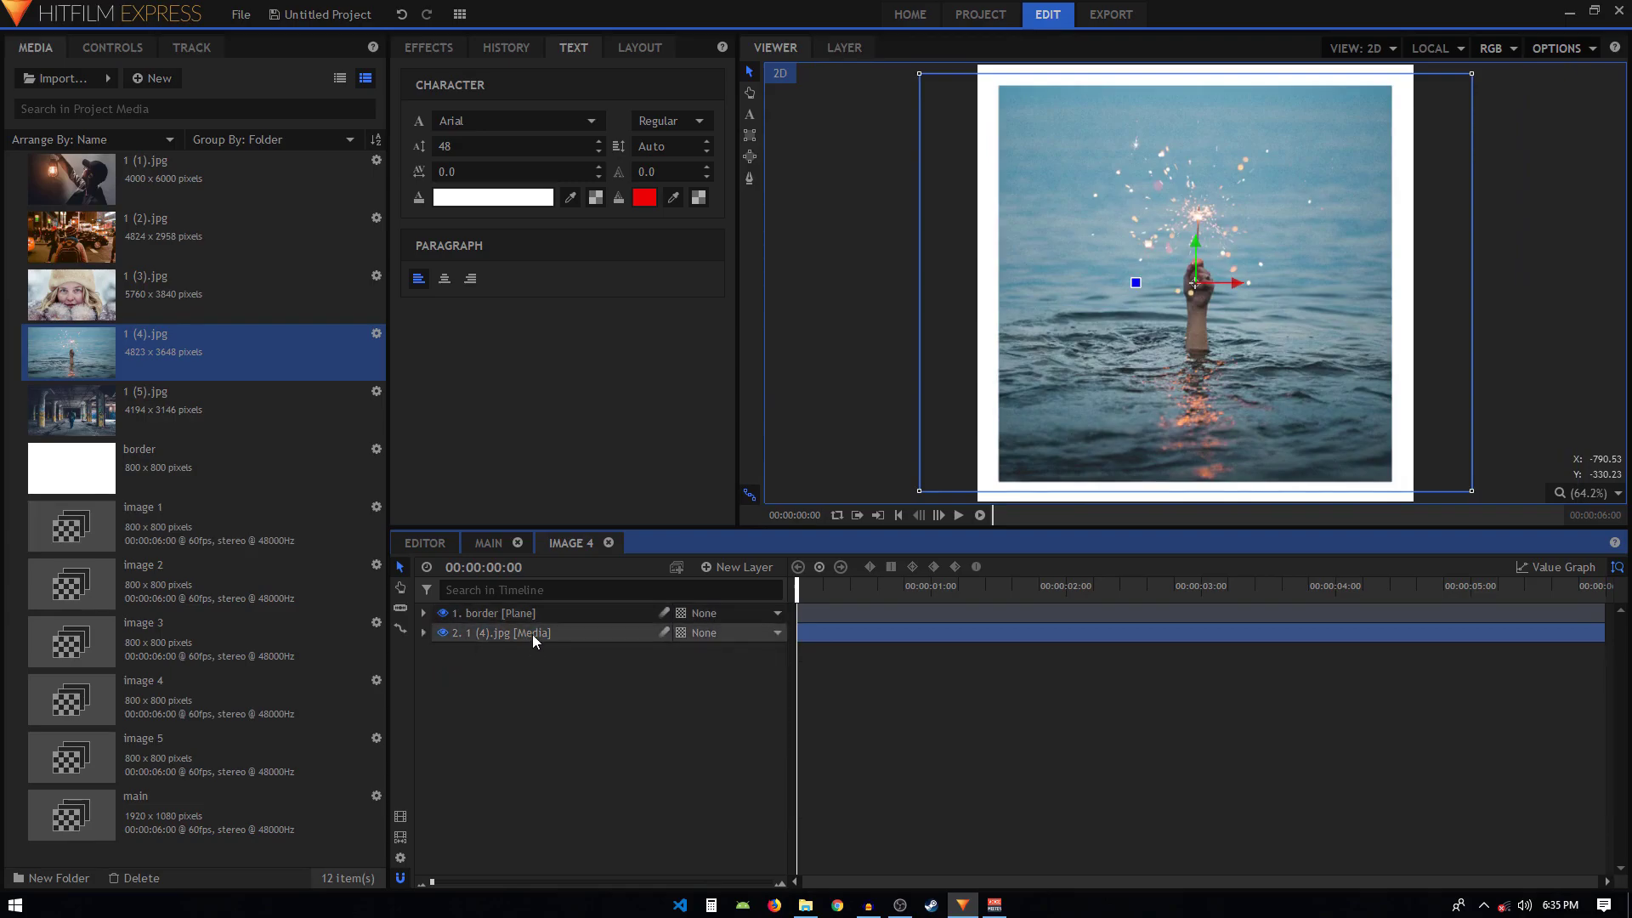
pyautogui.click(252, 434)
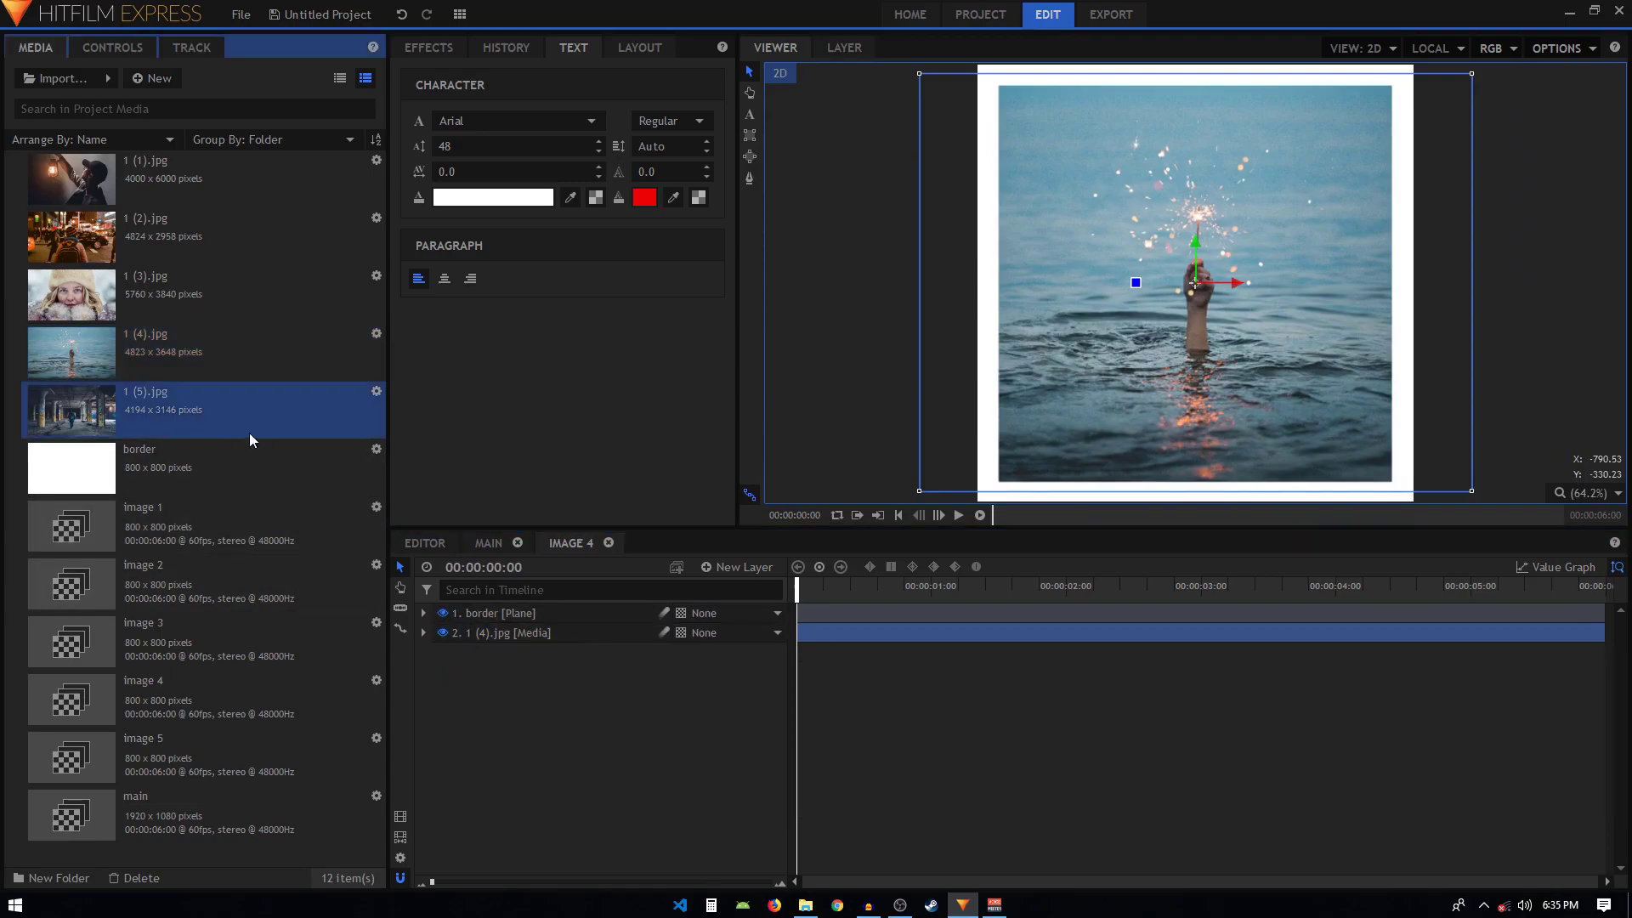
pyautogui.click(608, 543)
# Step: In the image 5 composite shot, replace the 1 (1).jpg layer with 1 (5).jpg beneath the border
pyautogui.doubleClick(102, 754)
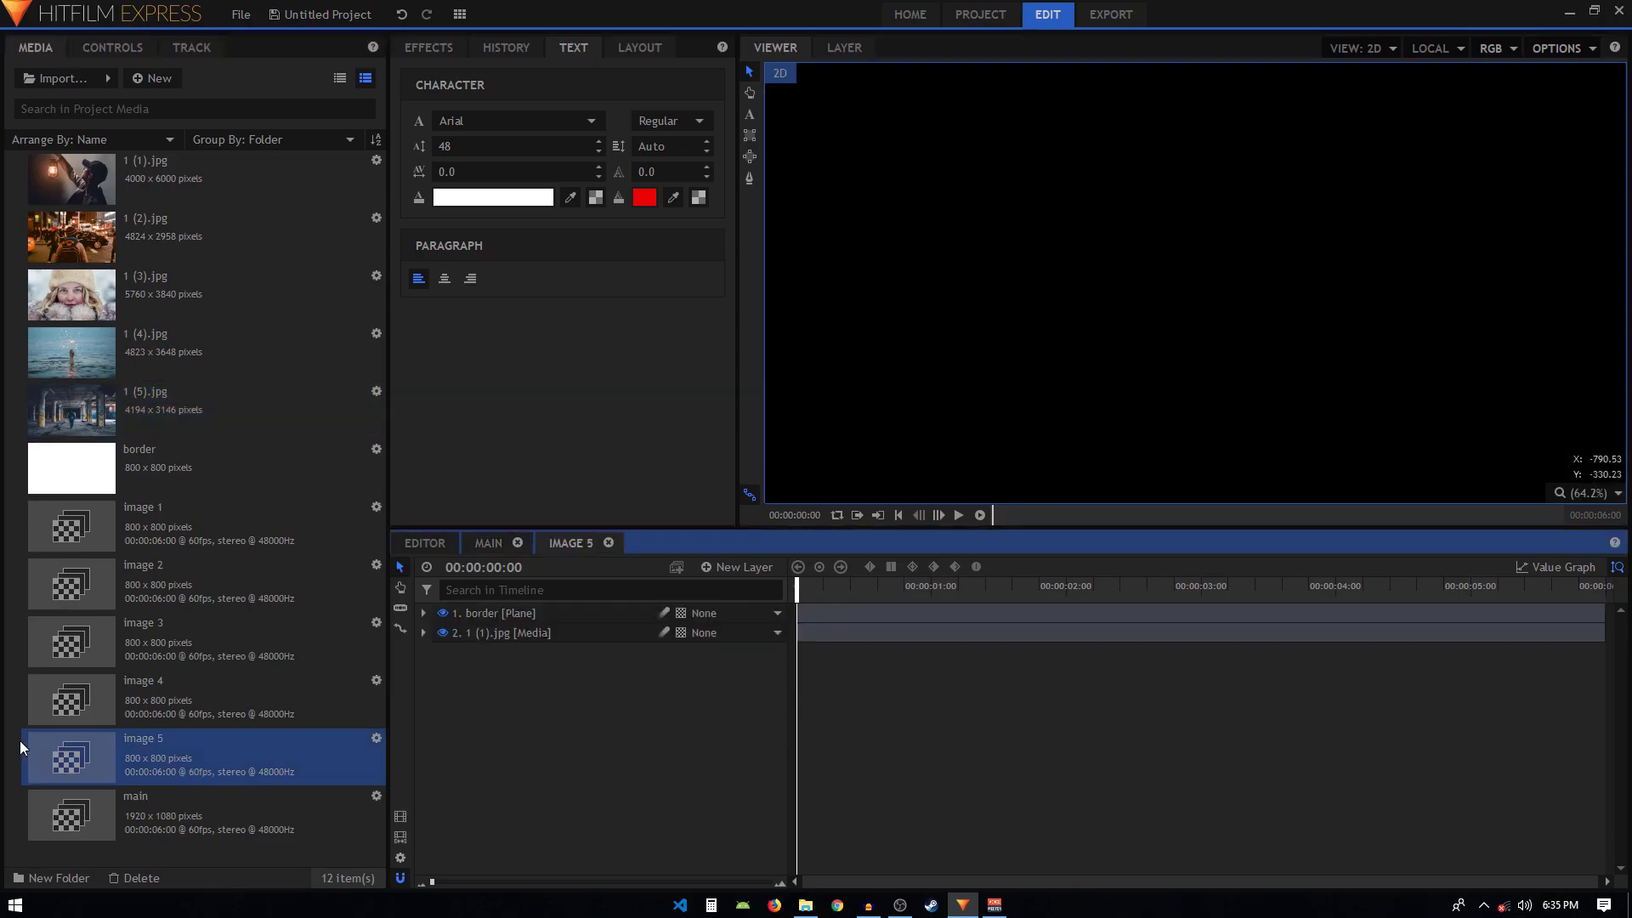
pyautogui.click(506, 632)
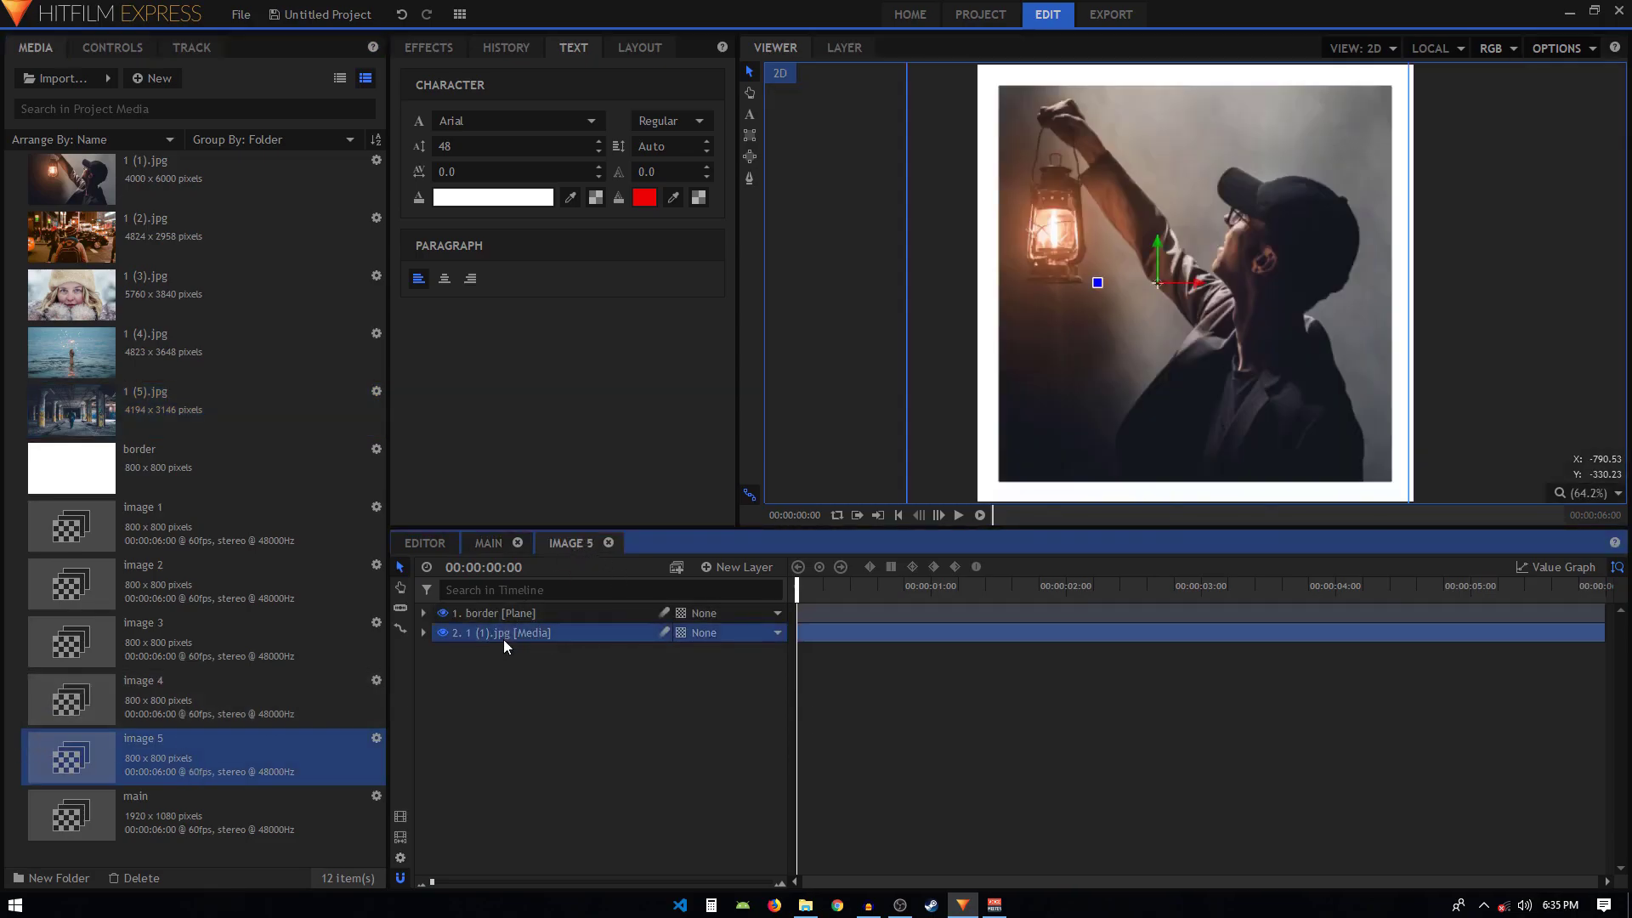
pyautogui.press('Delete')
pyautogui.moveTo(150, 415); pyautogui.dragTo(483, 656)
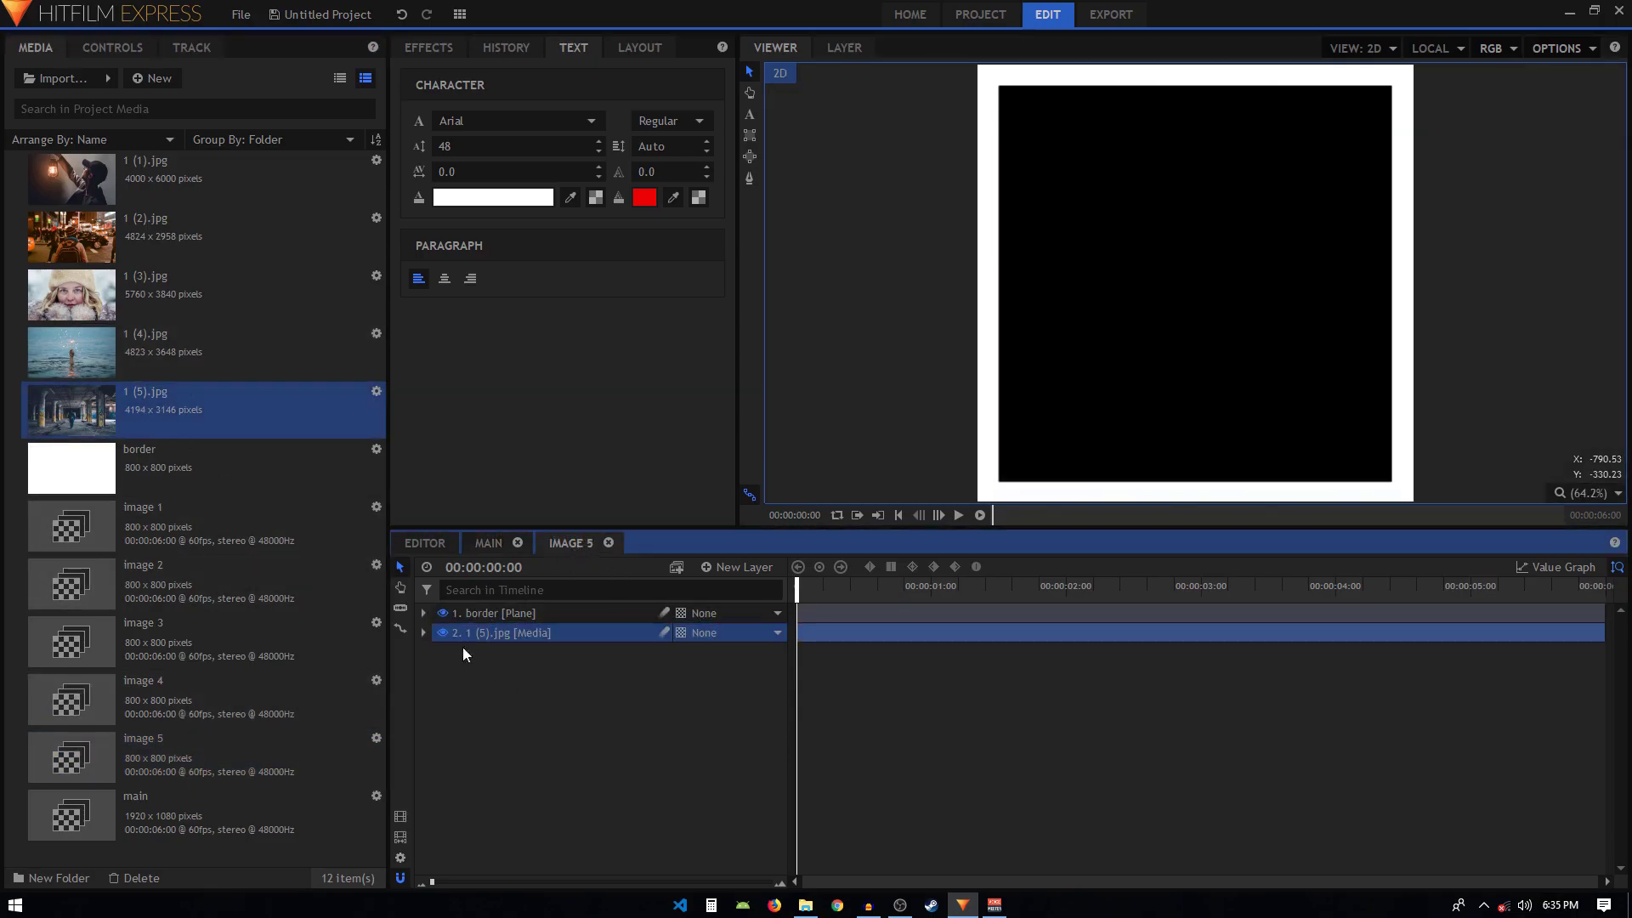
# Step: Scale down the 1 (5).jpg layer and move it straight up so the walking man is framed inside the border
pyautogui.click(423, 632)
pyautogui.click(437, 677)
pyautogui.moveTo(726, 778); pyautogui.dragTo(663, 778)
pyautogui.moveTo(1195, 267); pyautogui.dragTo(1194, 190)
pyautogui.click(423, 632)
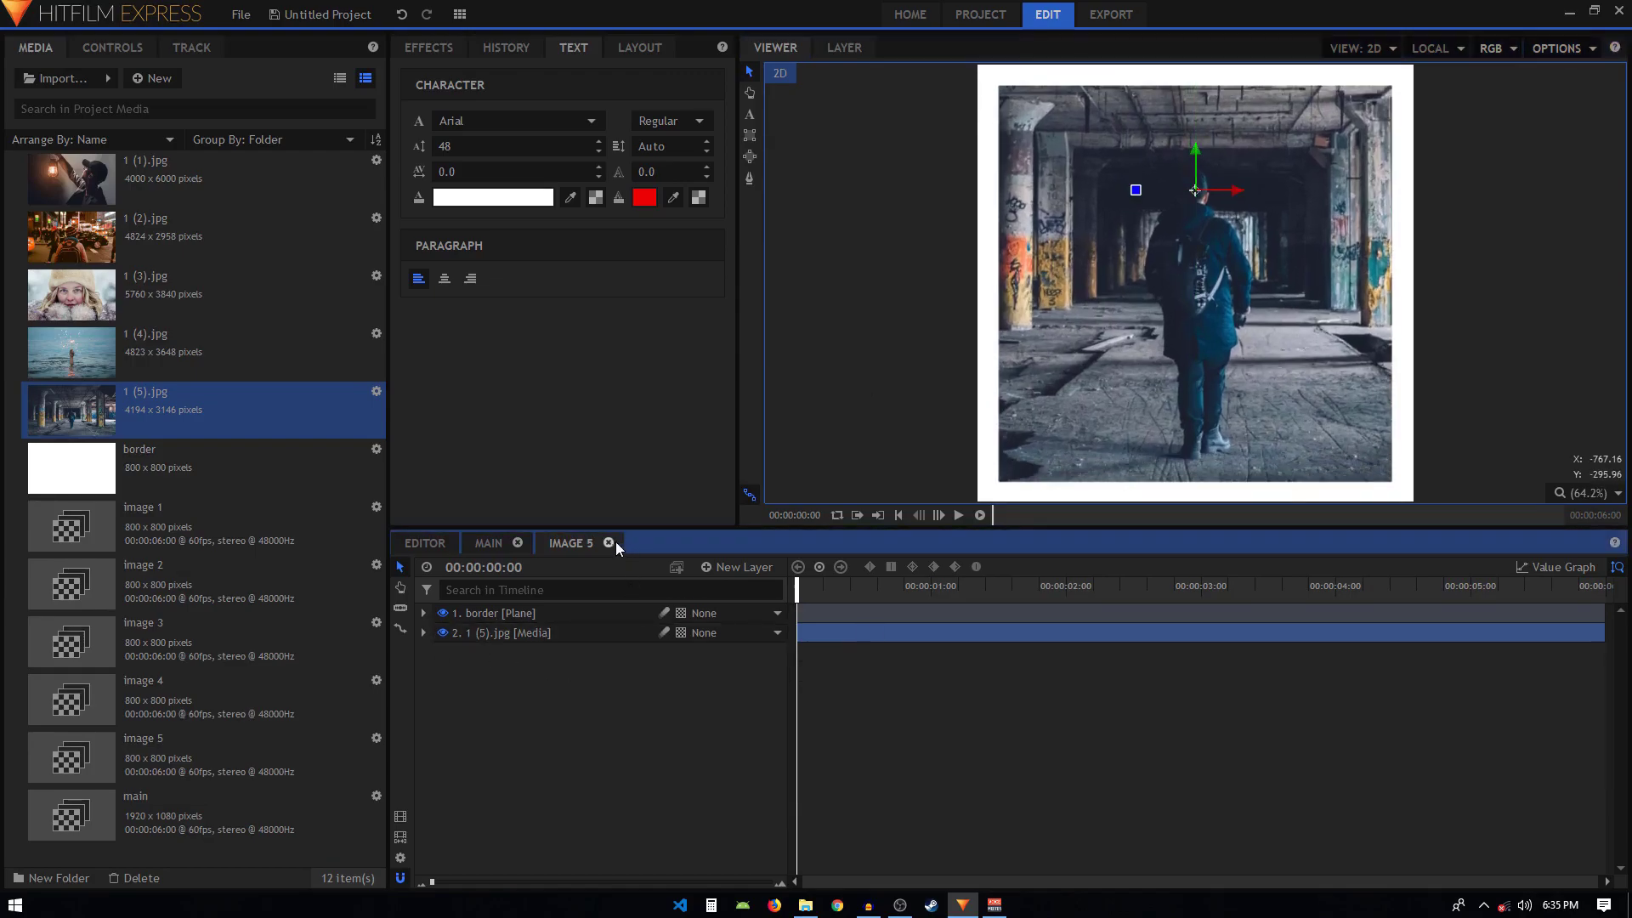
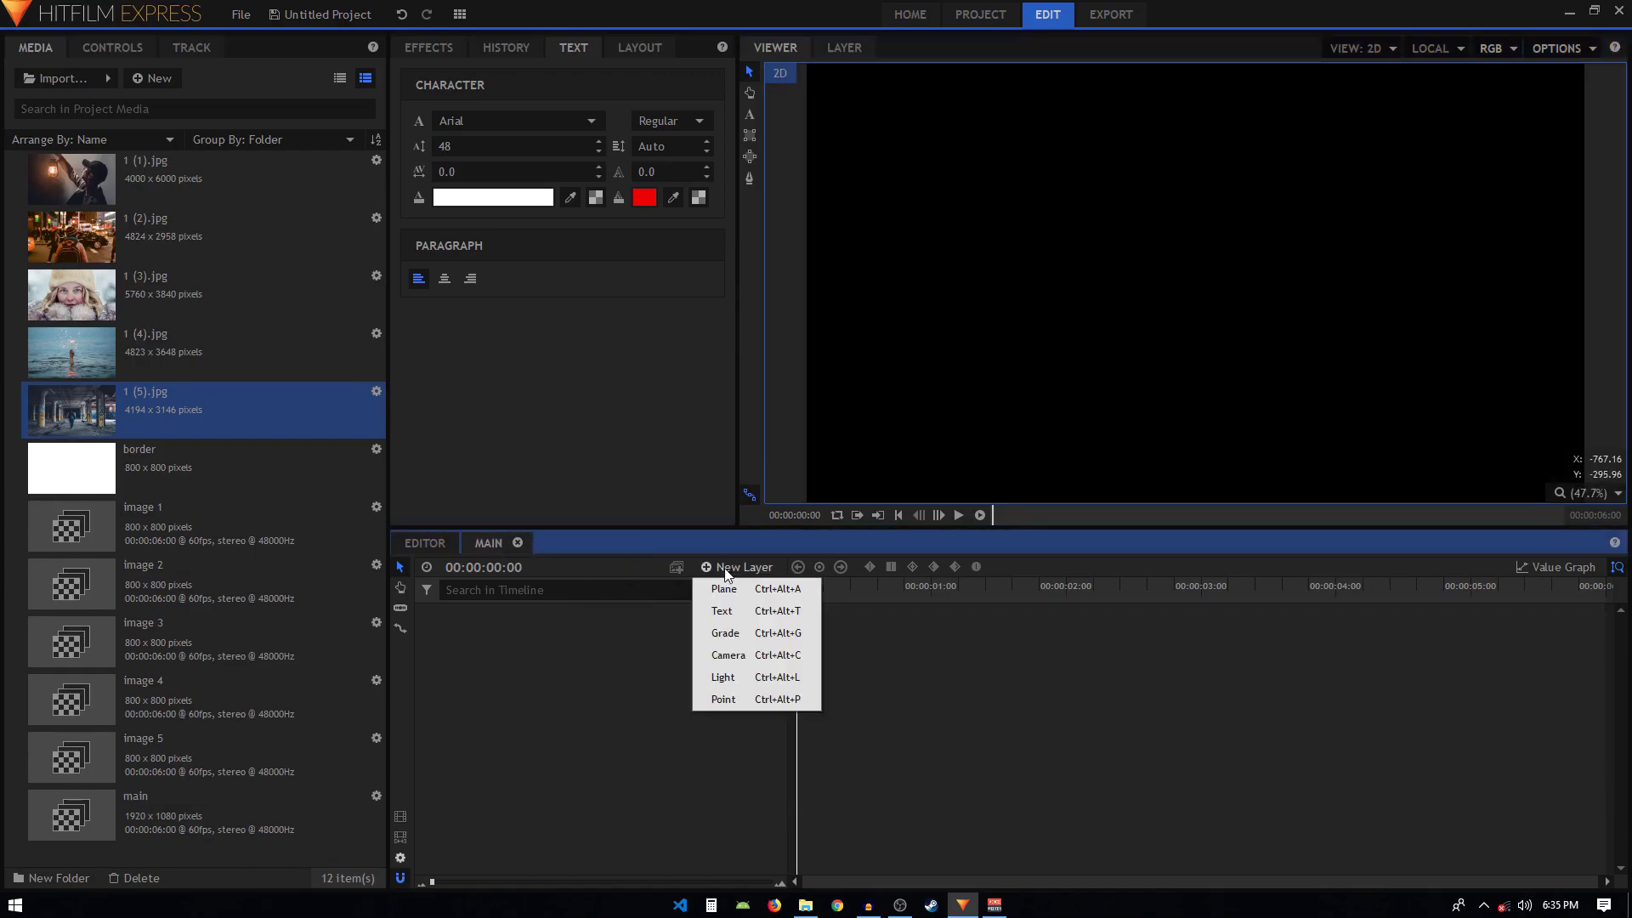
# Step: Create a 1920 x 1080 plane in the main composite shot with the light grey color #e5e5e5
pyautogui.click(714, 588)
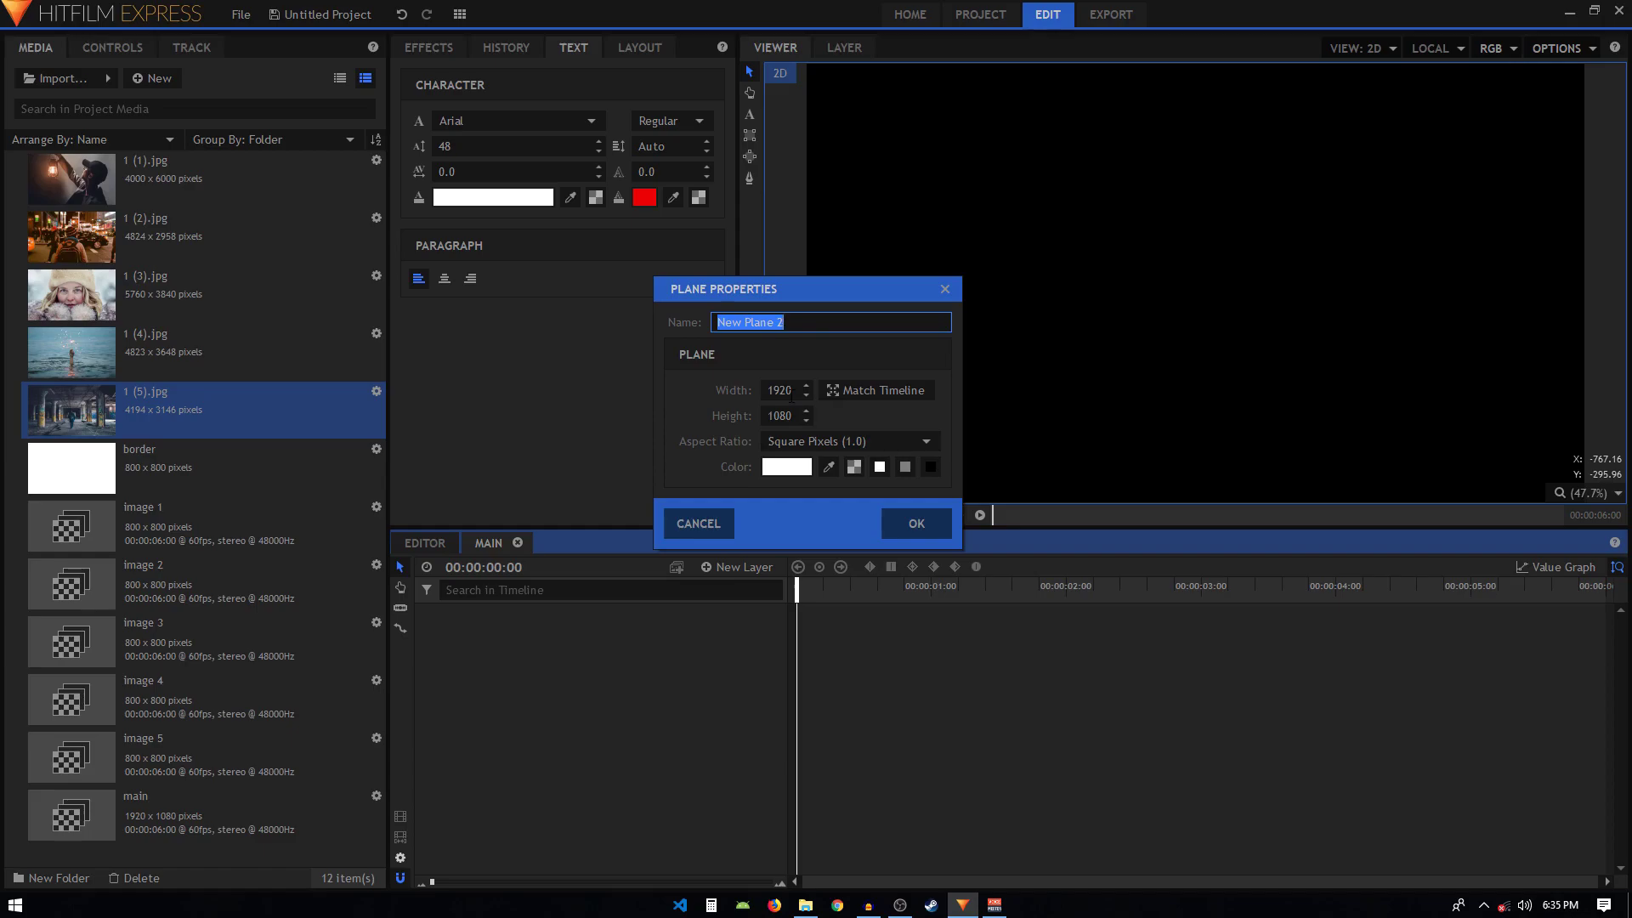
pyautogui.click(789, 469)
pyautogui.moveTo(1008, 270); pyautogui.dragTo(1011, 264)
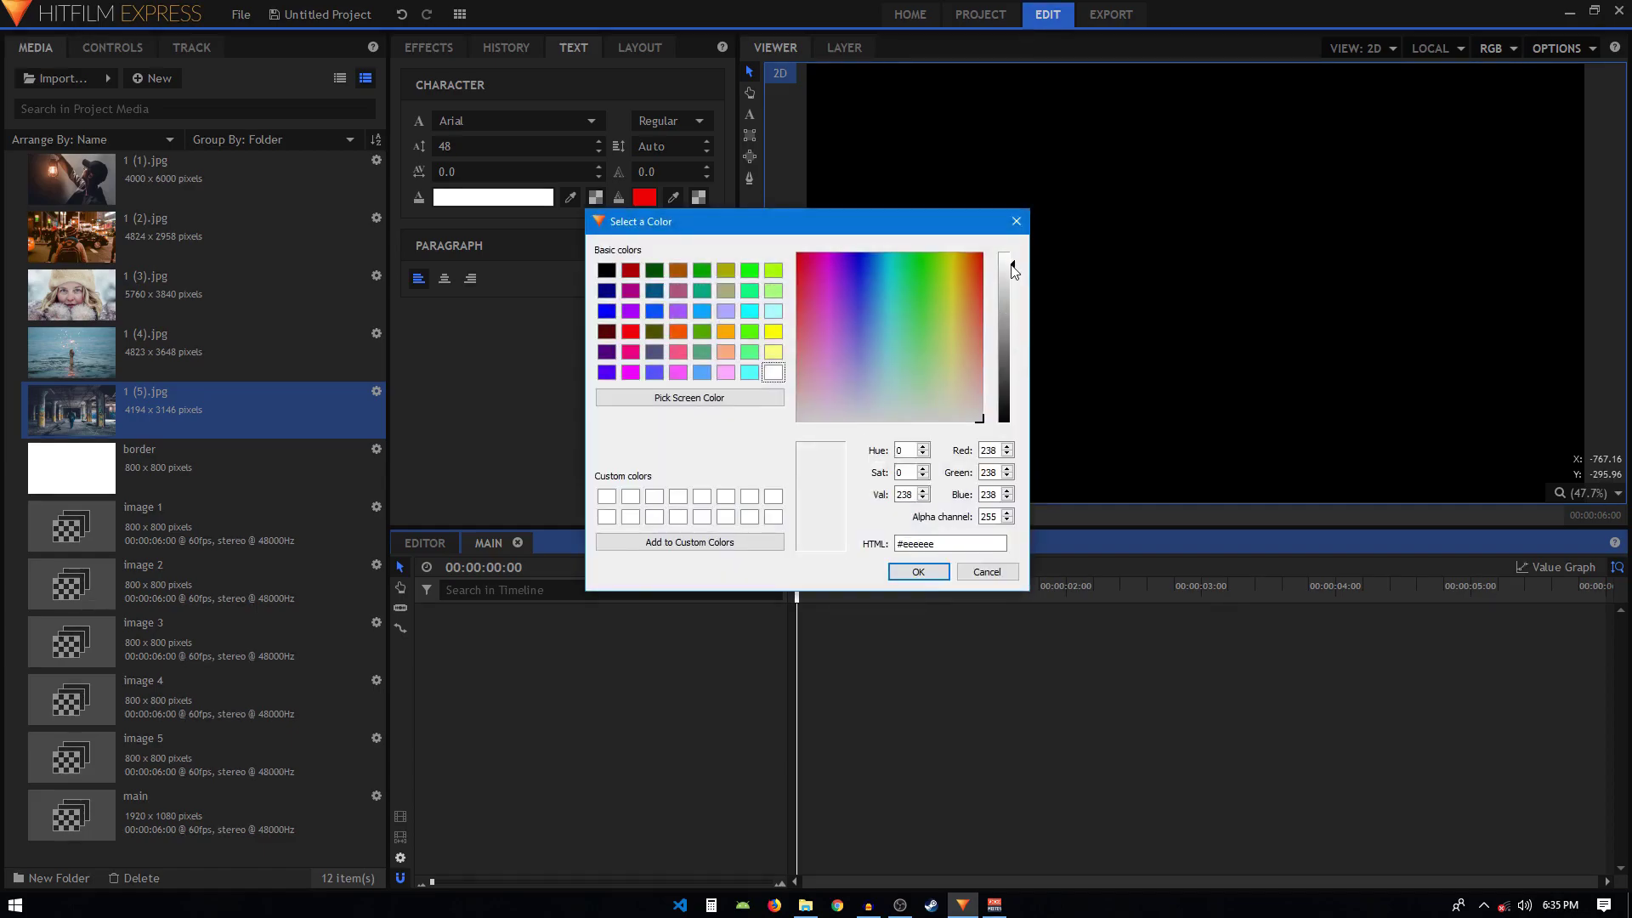
pyautogui.moveTo(941, 546); pyautogui.dragTo(936, 548)
pyautogui.doubleClick(936, 547)
pyautogui.click(1014, 270)
pyautogui.moveTo(1014, 268); pyautogui.dragTo(1015, 273)
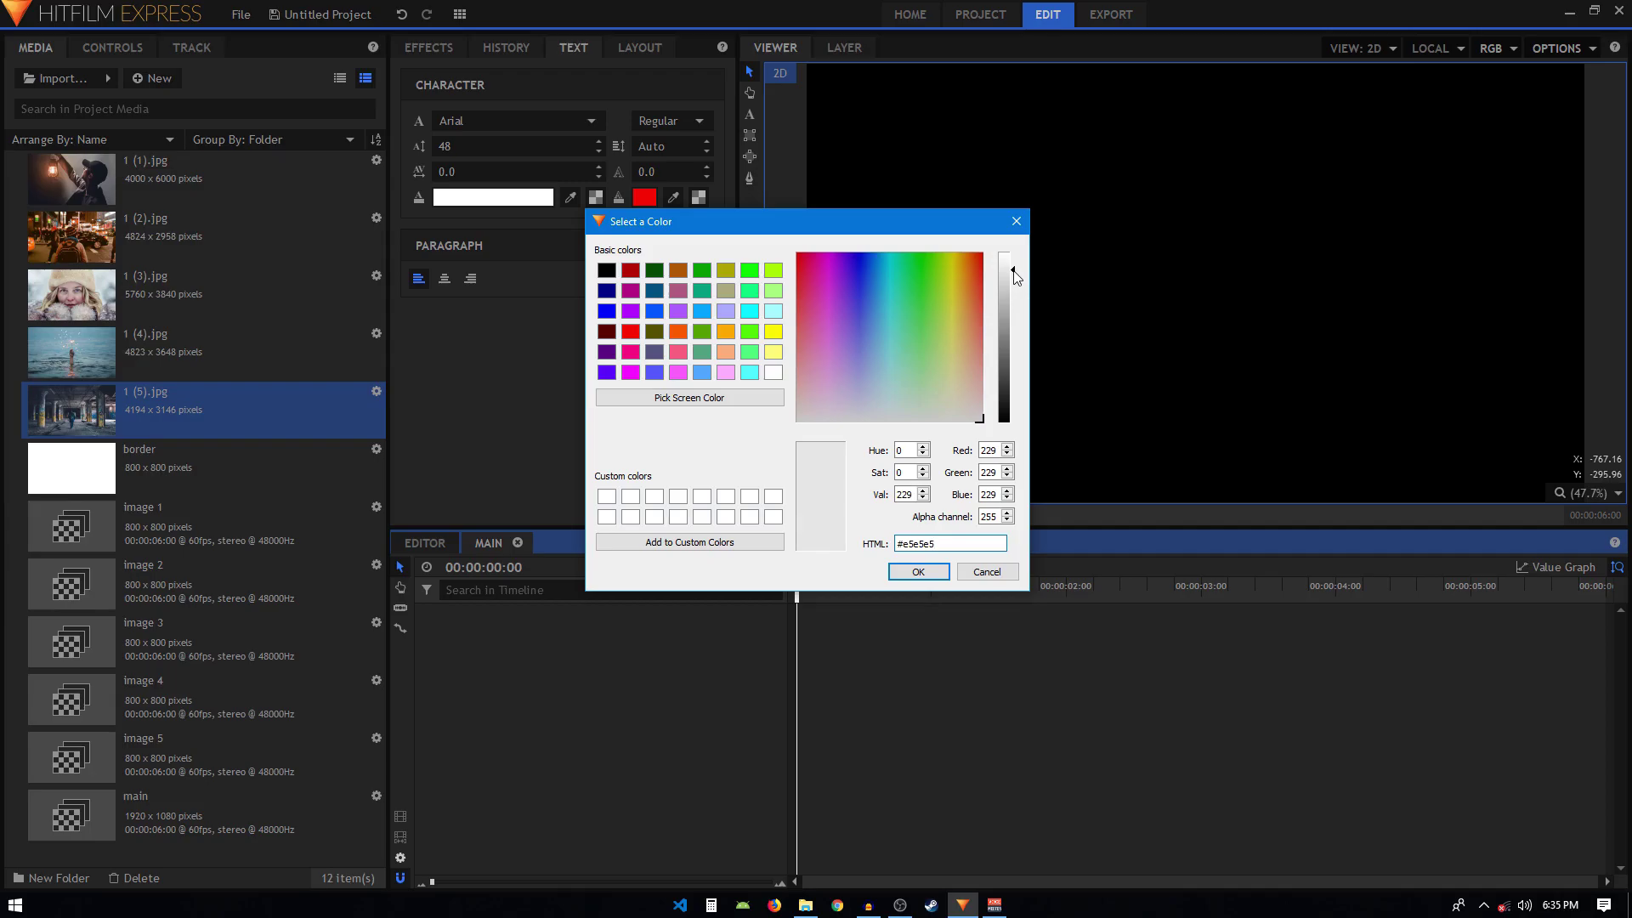
pyautogui.click(918, 571)
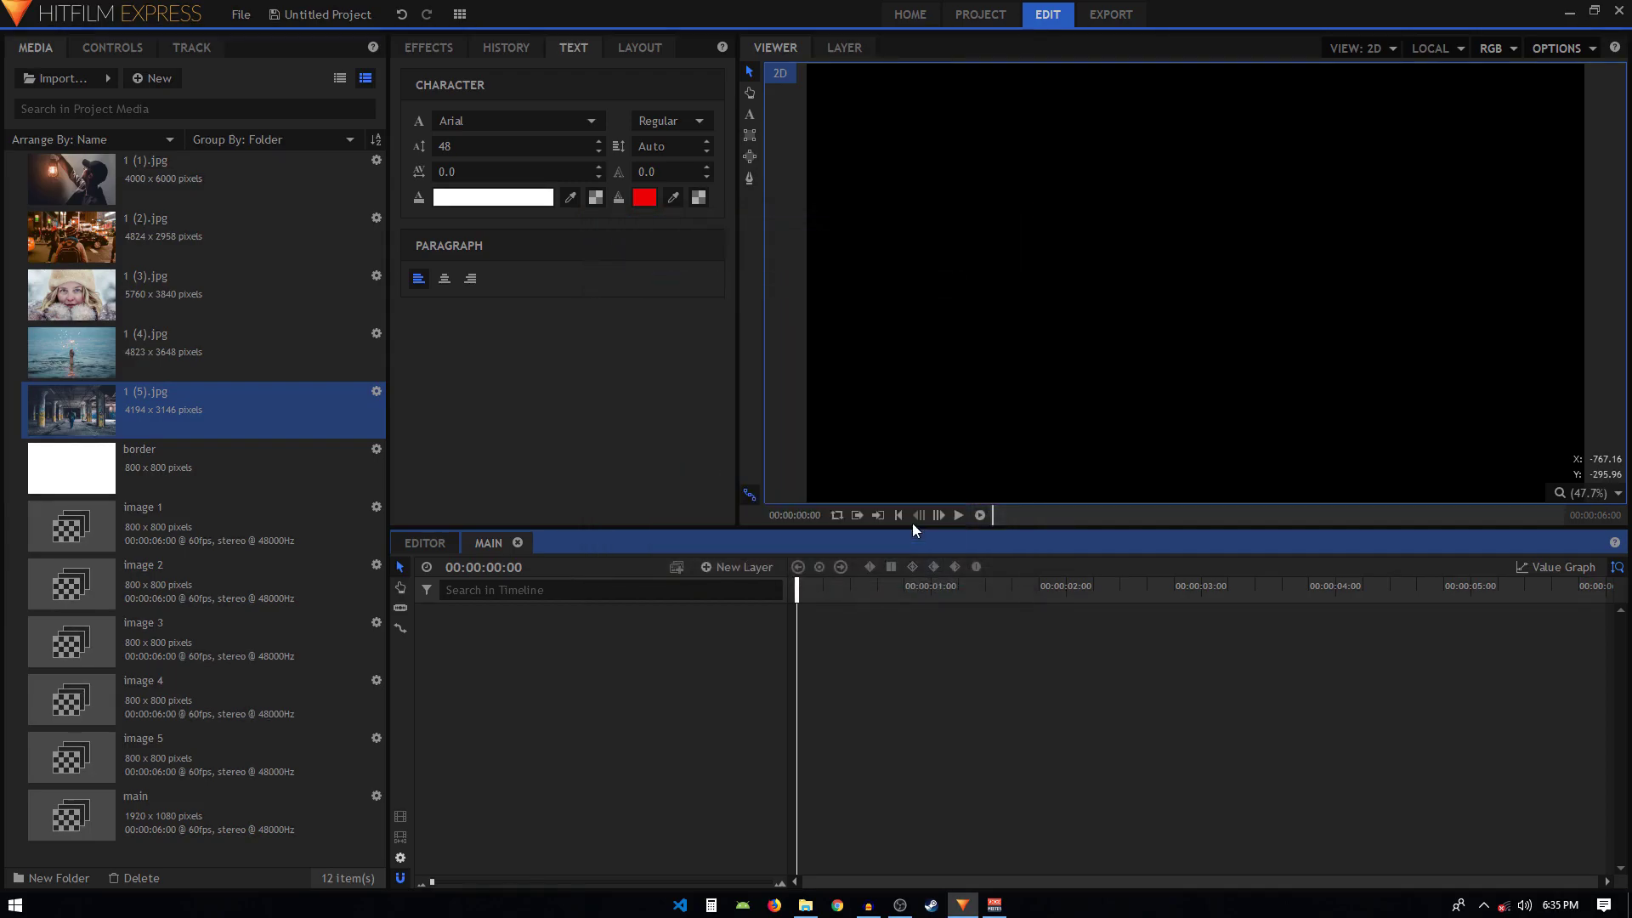
pyautogui.click(916, 525)
pyautogui.scroll(-1, 1184, 310)
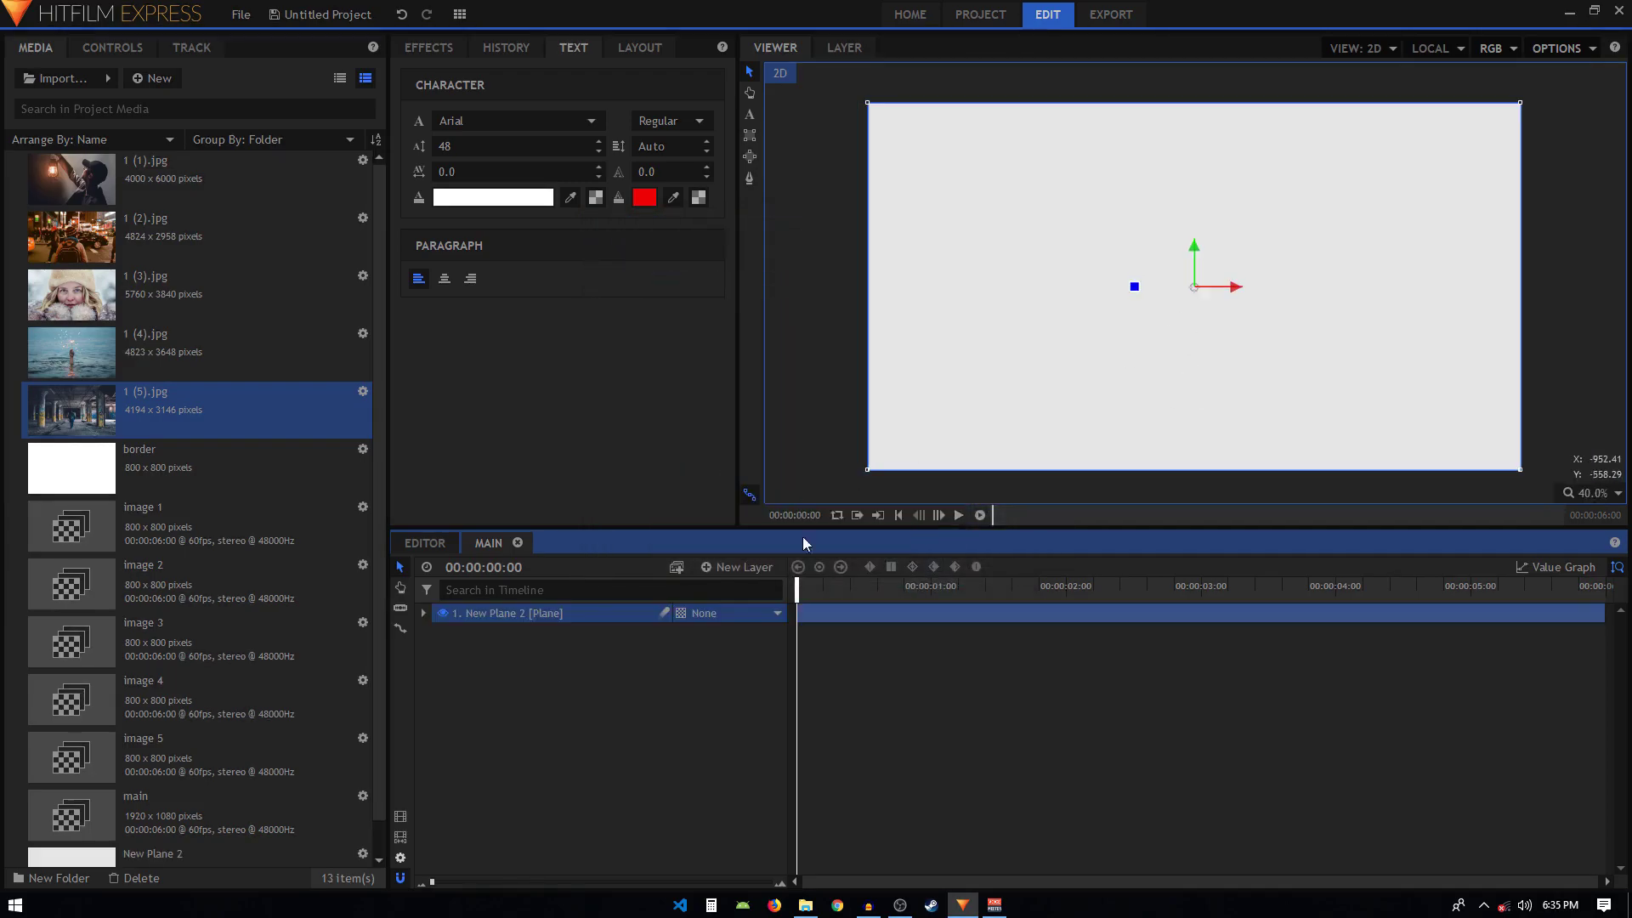
# Step: Rename the new grey plane layer as BG
pyautogui.click(639, 672)
pyautogui.click(507, 617)
pyautogui.click(505, 619)
pyautogui.write('BG')
pyautogui.press('Return')
pyautogui.click(486, 668)
# Step: Add the composite shots image 1 through image 5 to the main timeline above the BG layer
pyautogui.click(197, 530)
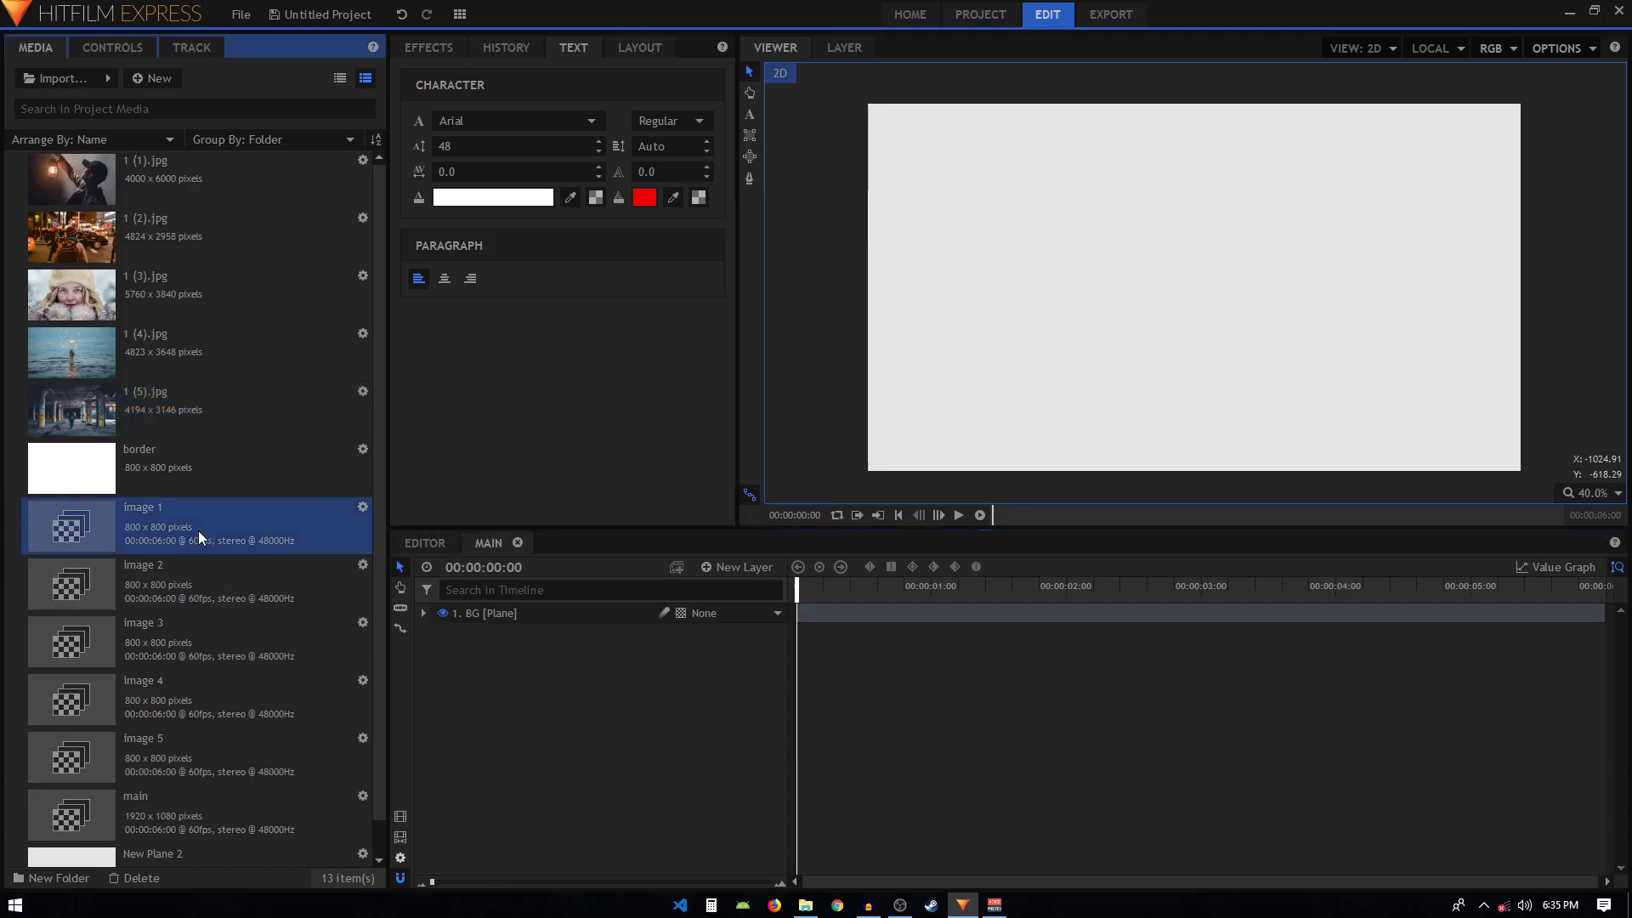
pyautogui.keyDown('shift'); pyautogui.click(174, 762); pyautogui.keyUp('shift')
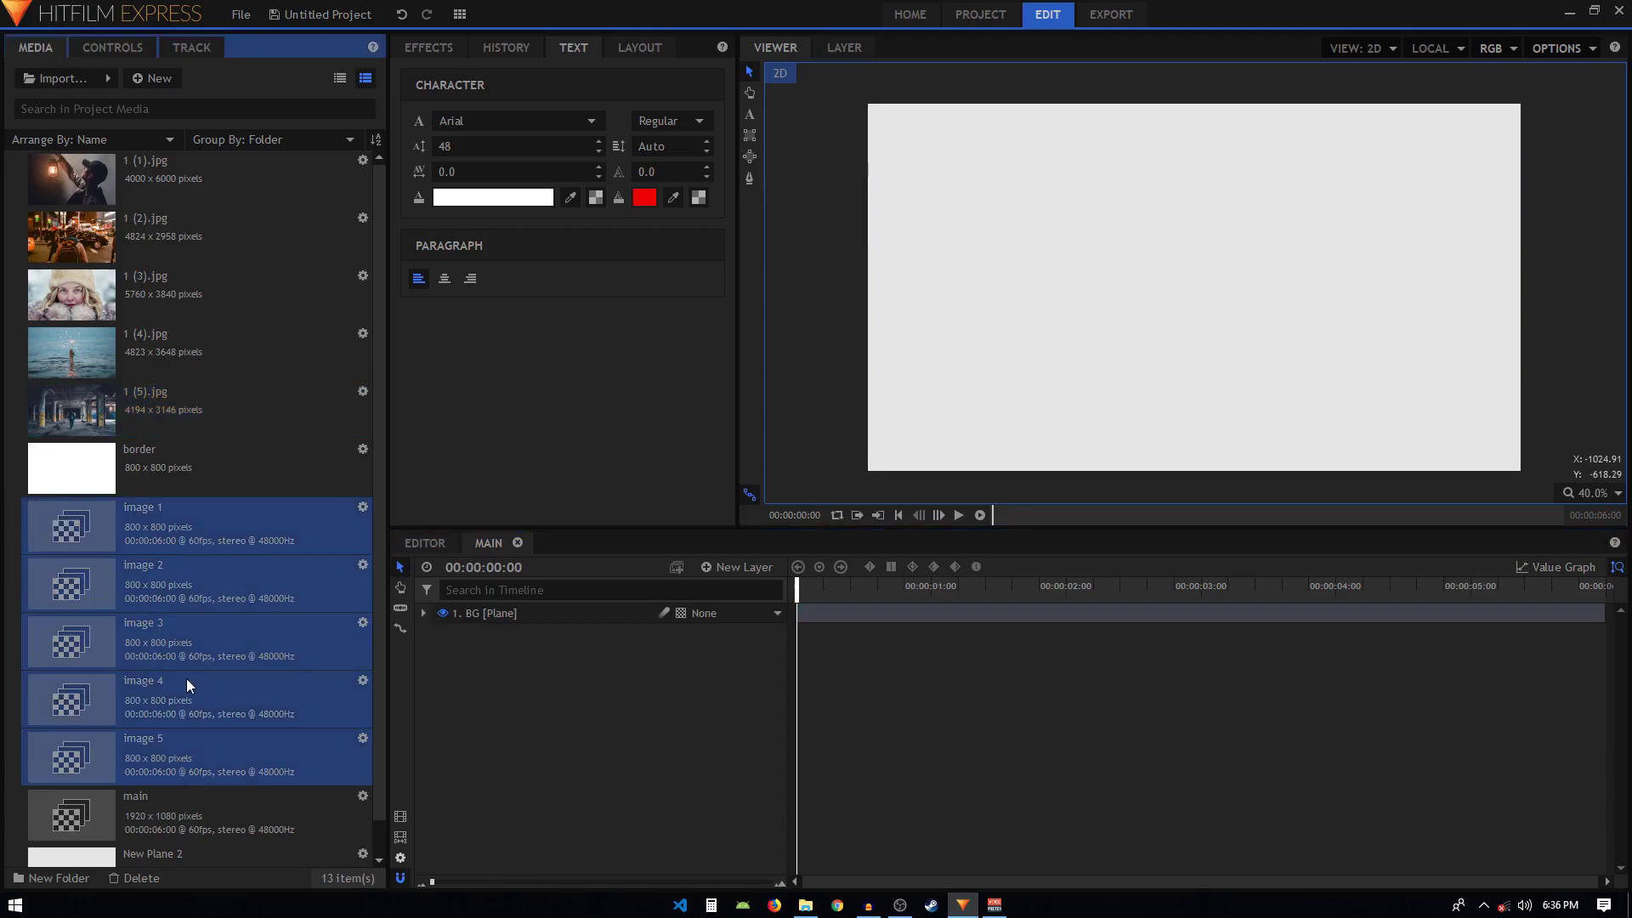
pyautogui.moveTo(129, 531); pyautogui.dragTo(496, 627)
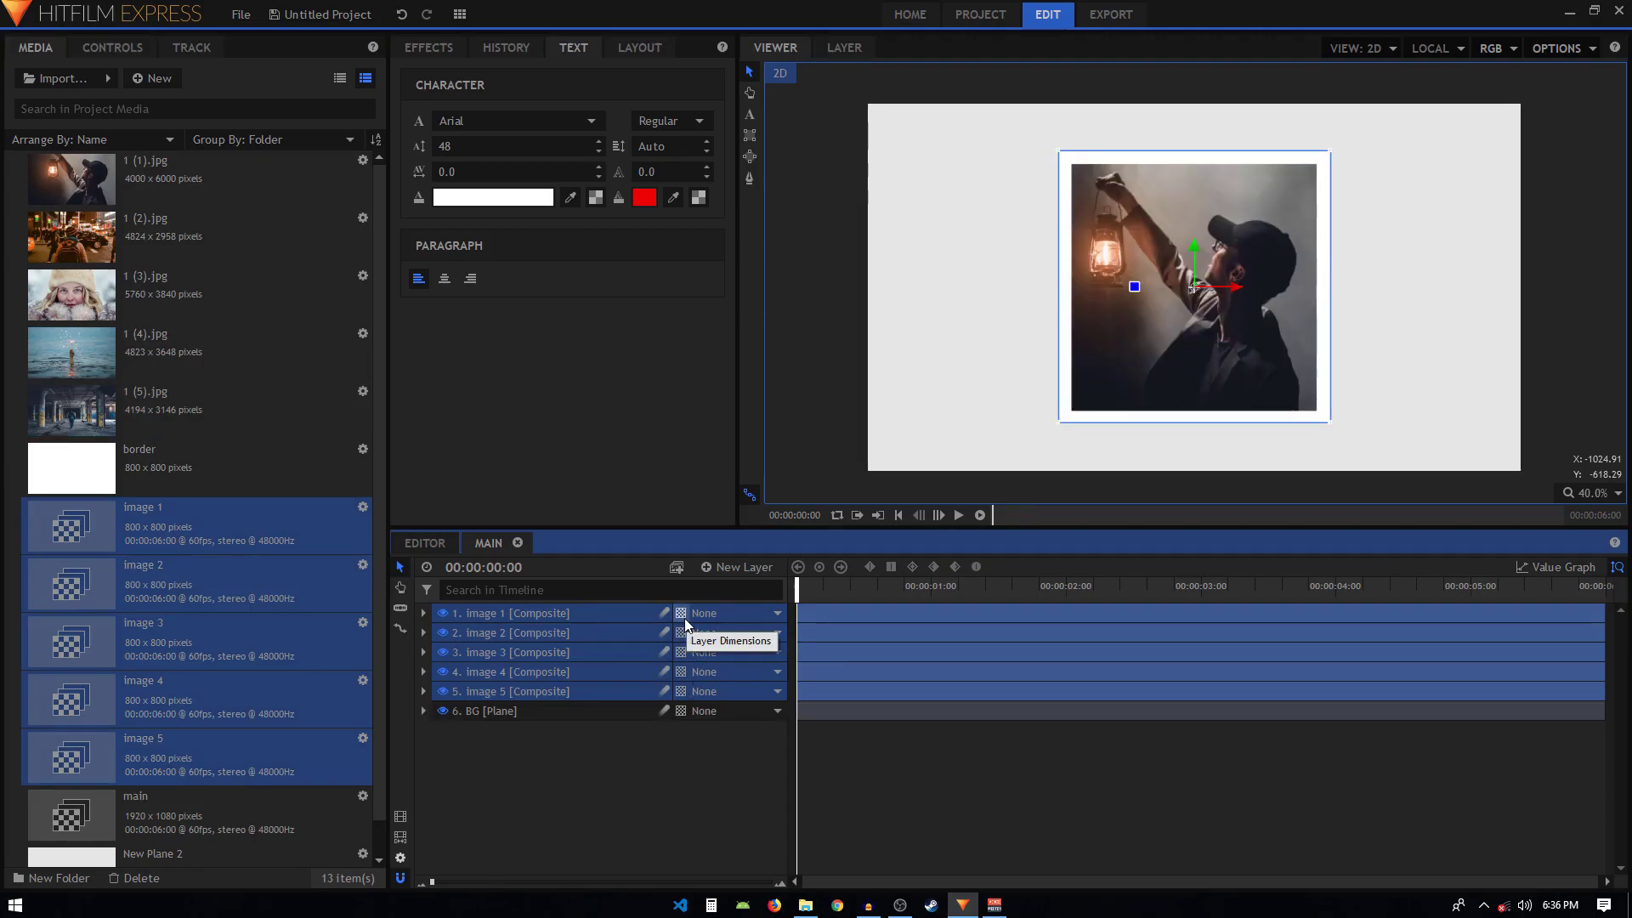
# Step: Convert the five image layers to 3D planes and accept adding a camera to the composite shot
pyautogui.click(685, 618)
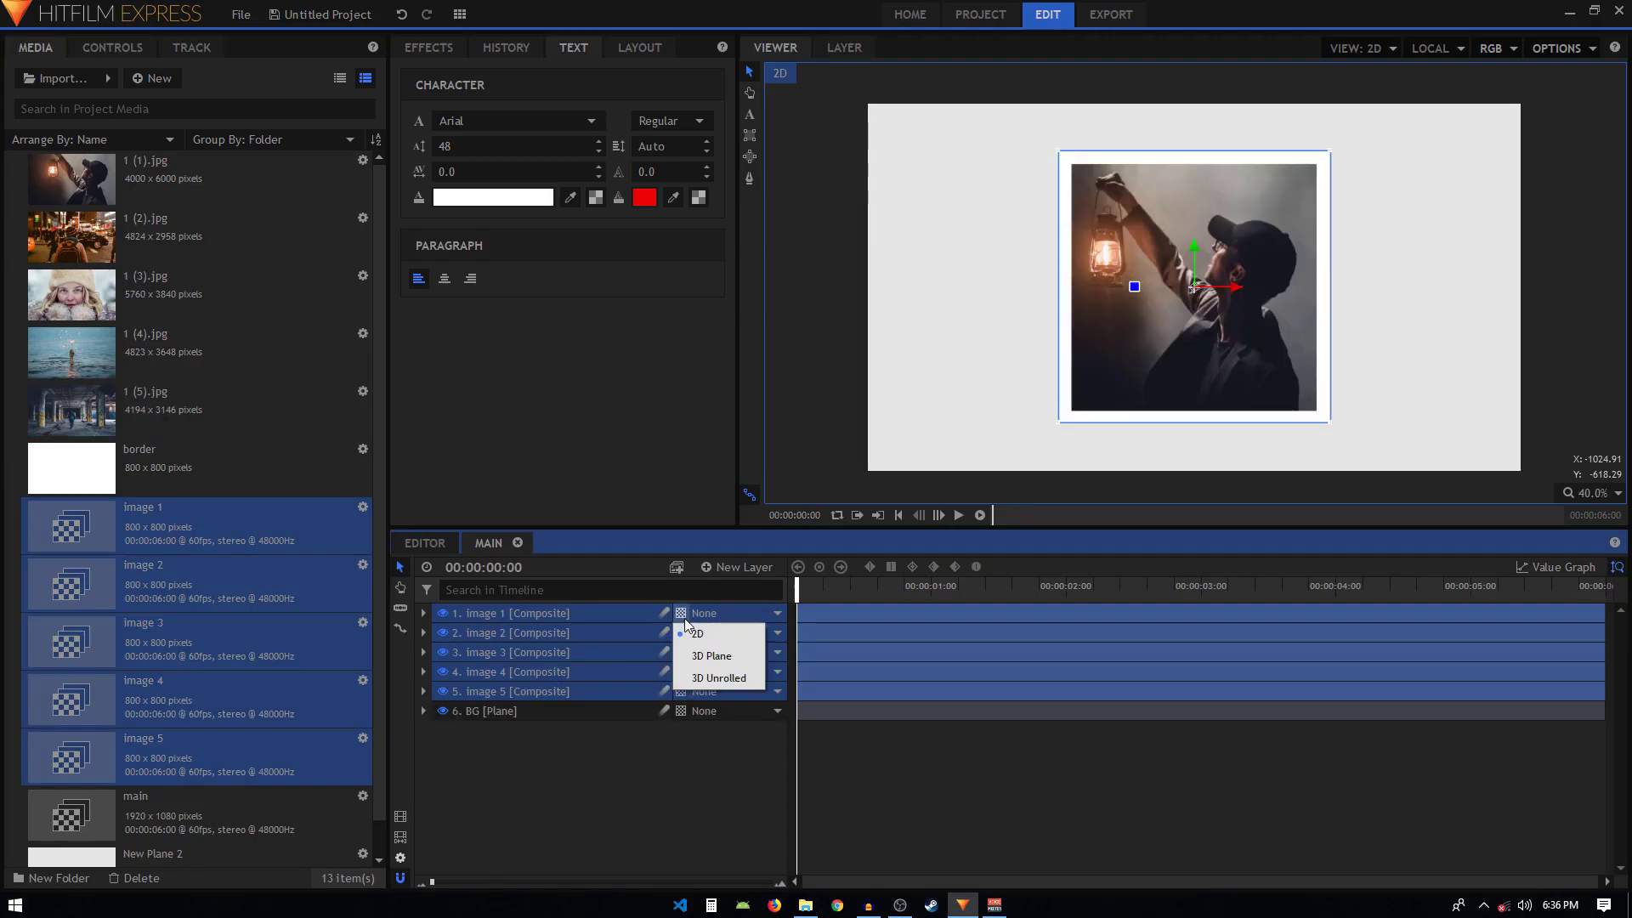
pyautogui.click(710, 656)
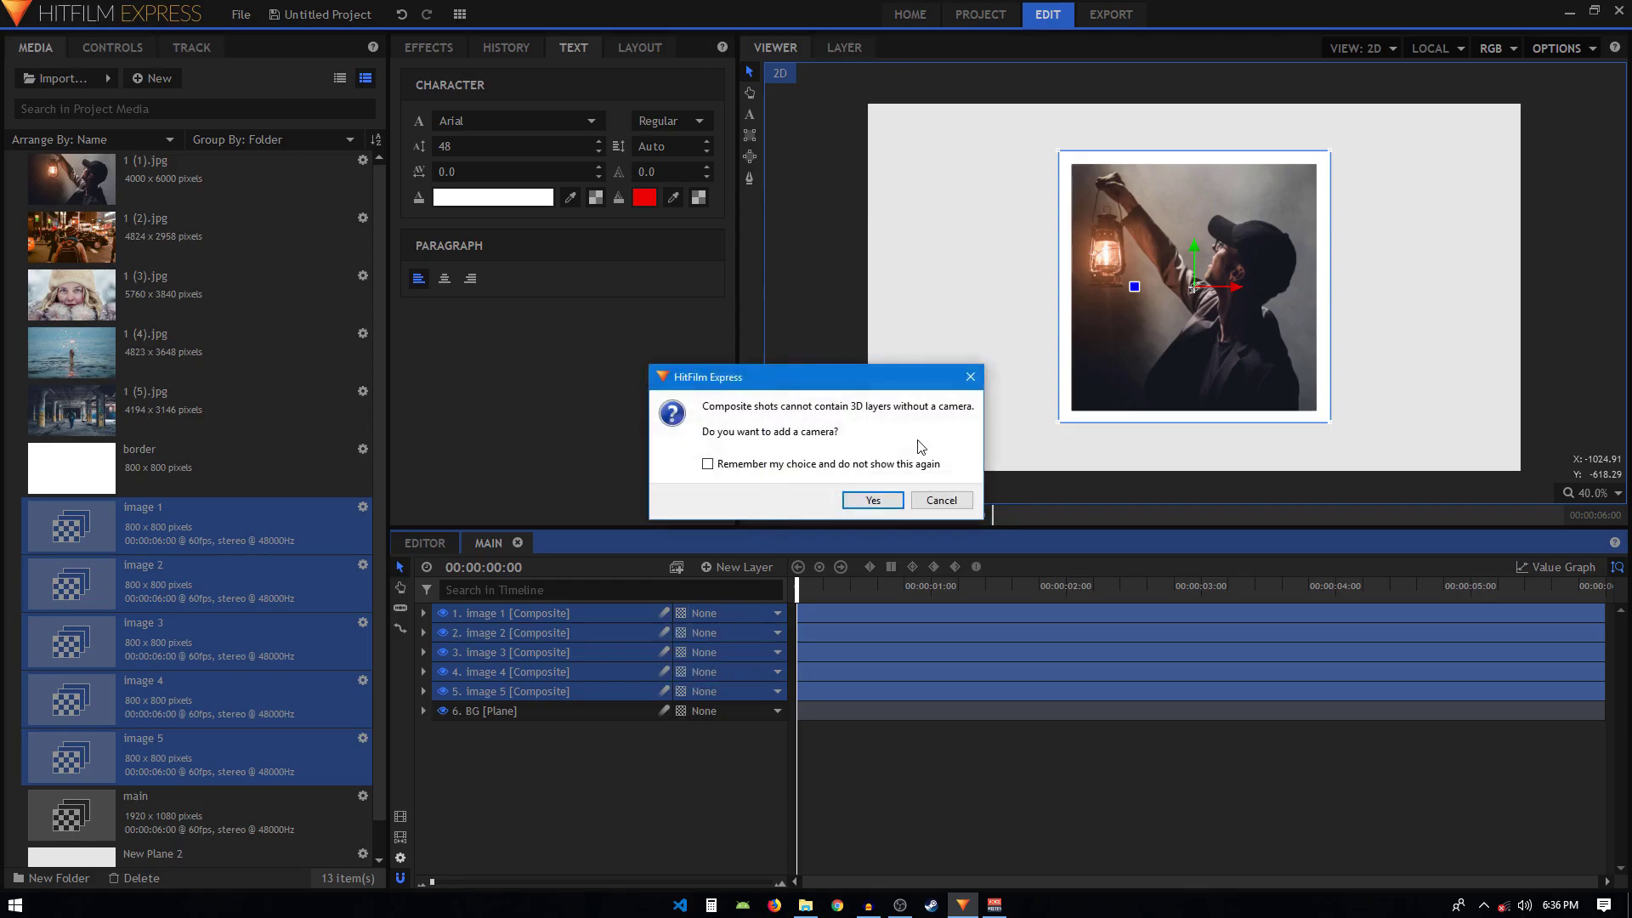
pyautogui.click(879, 500)
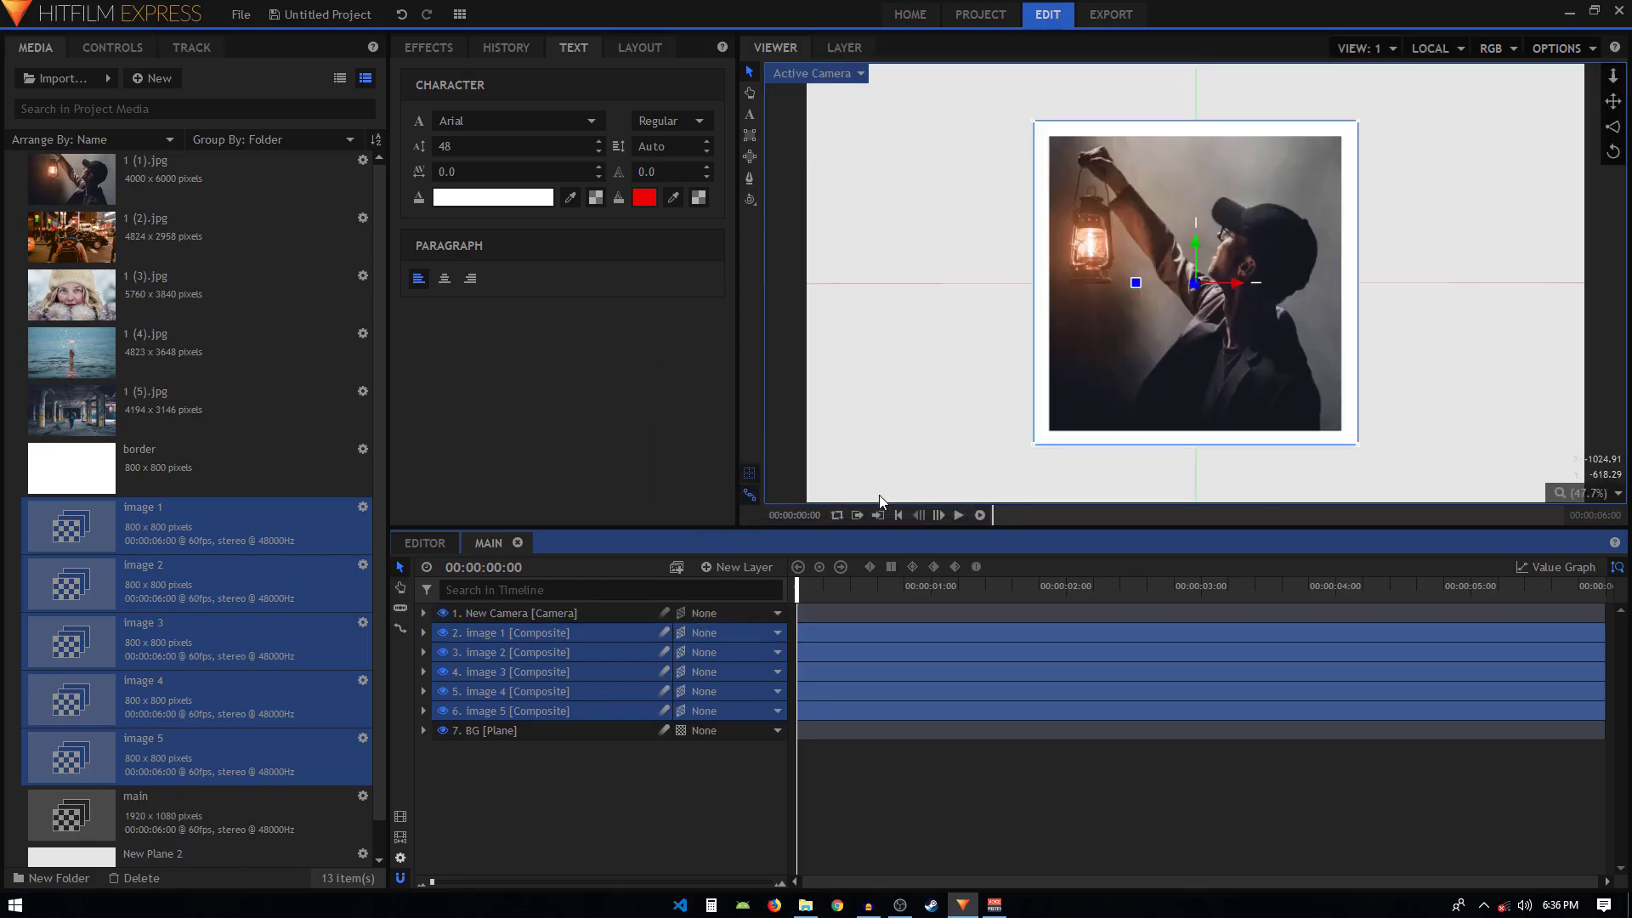
pyautogui.click(572, 770)
# Step: Find the Drop Shadow effect and apply it to the image 1 layer
pyautogui.click(429, 47)
pyautogui.click(426, 78)
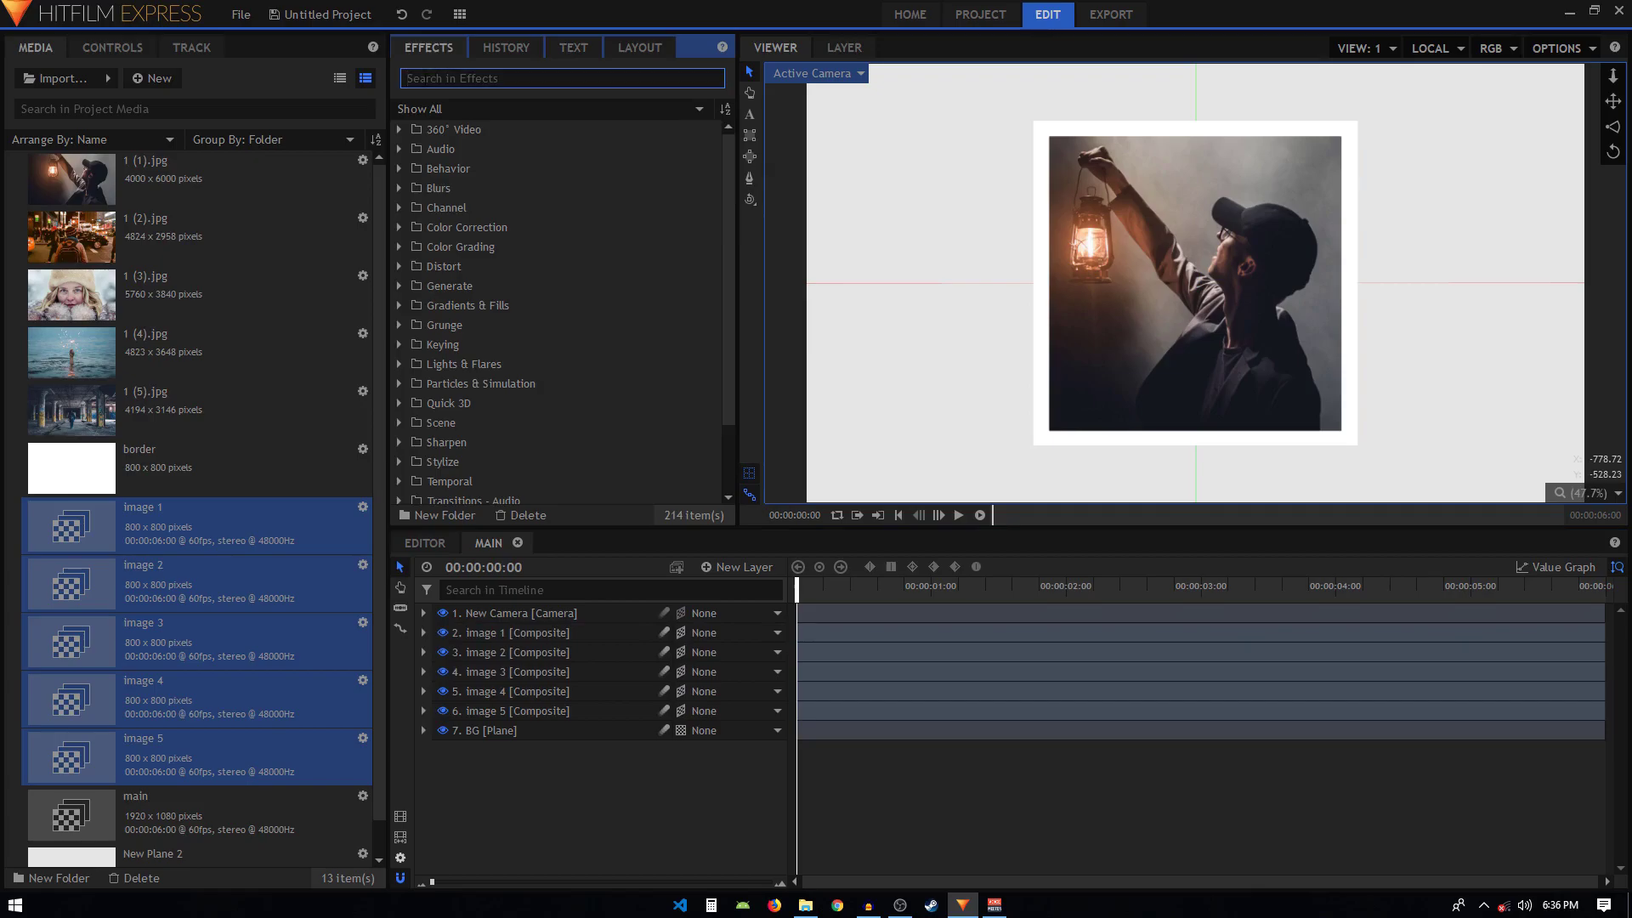
pyautogui.write('drp')
pyautogui.press('BackSpace')
pyautogui.write('o')
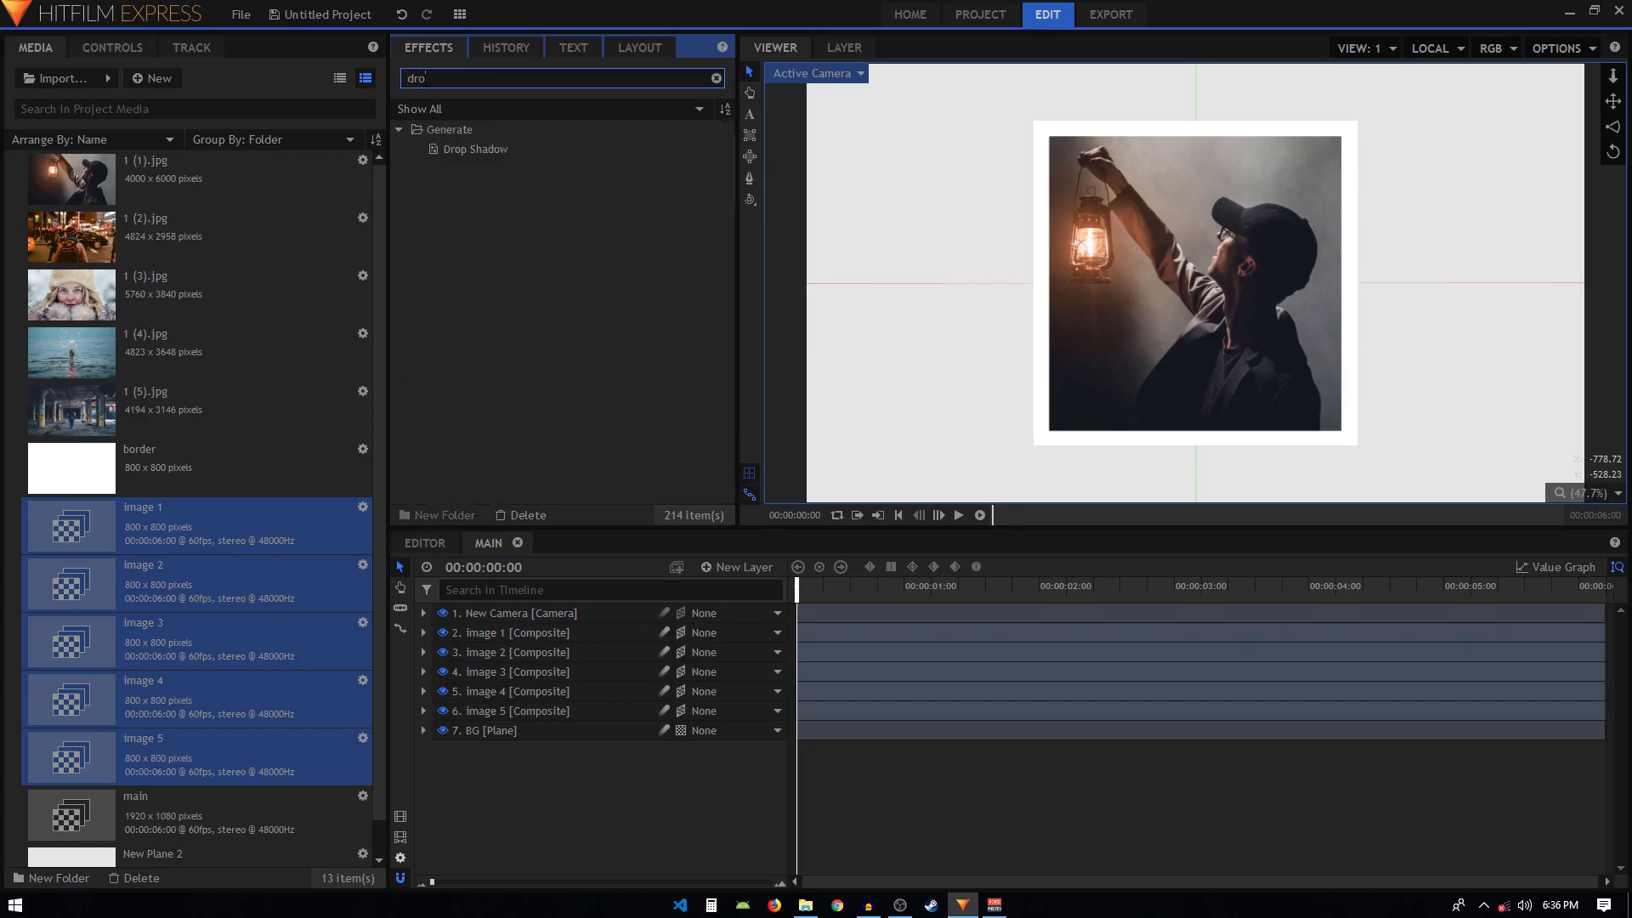
pyautogui.moveTo(485, 150); pyautogui.dragTo(514, 634)
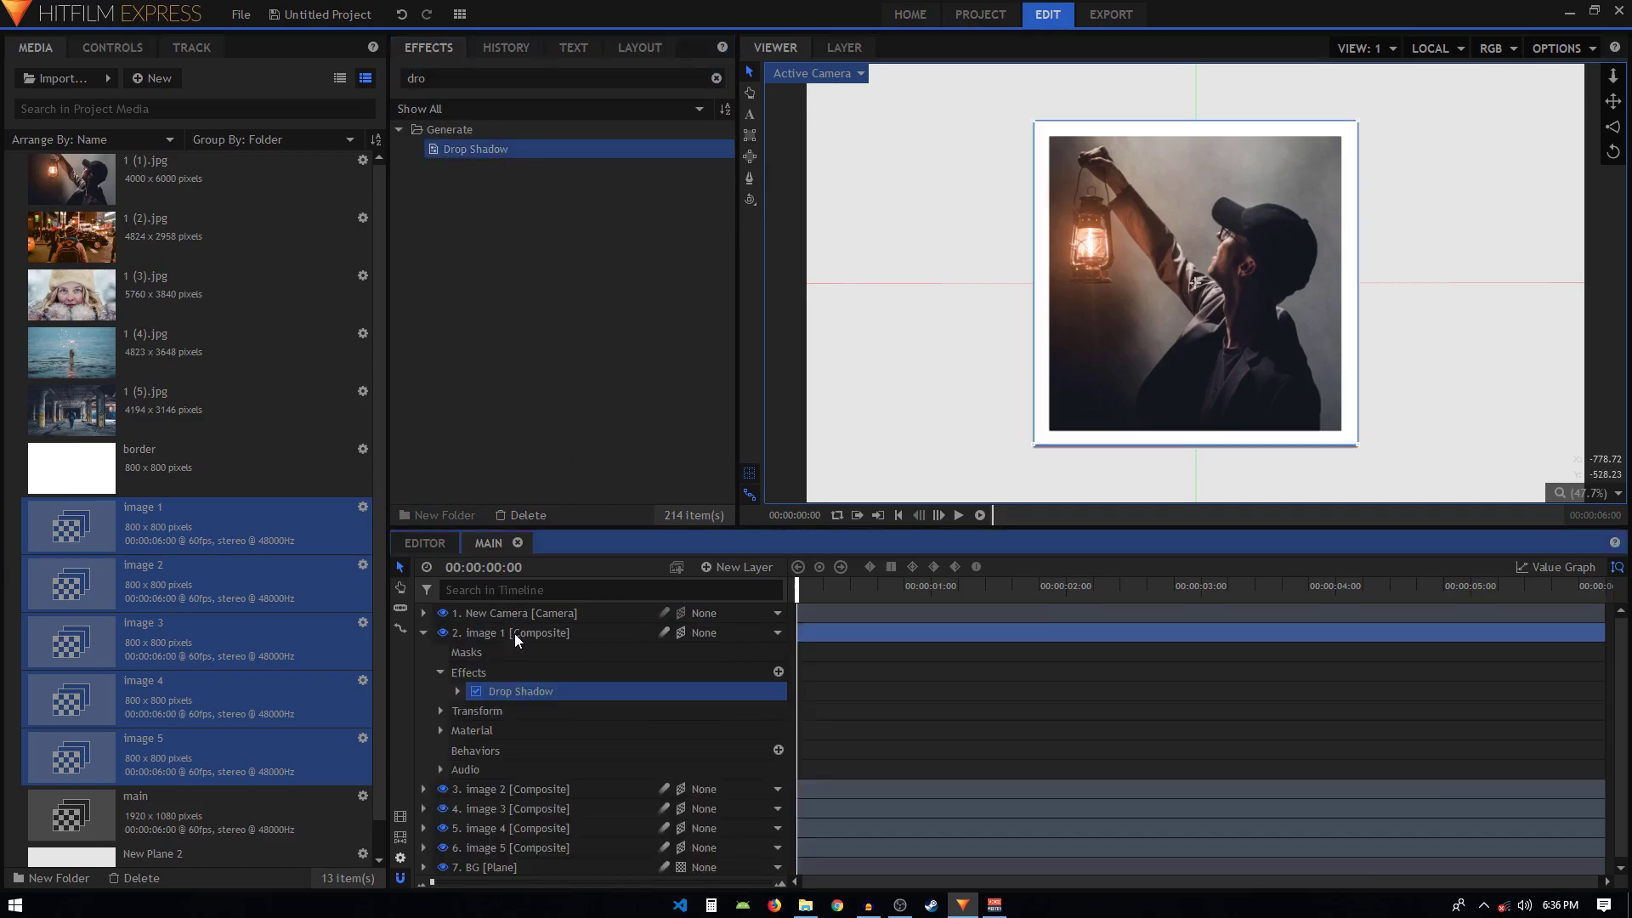
# Step: Set image 1's Drop Shadow to distance 0, penumbra 43.2 px and opacity 0.27
pyautogui.click(459, 691)
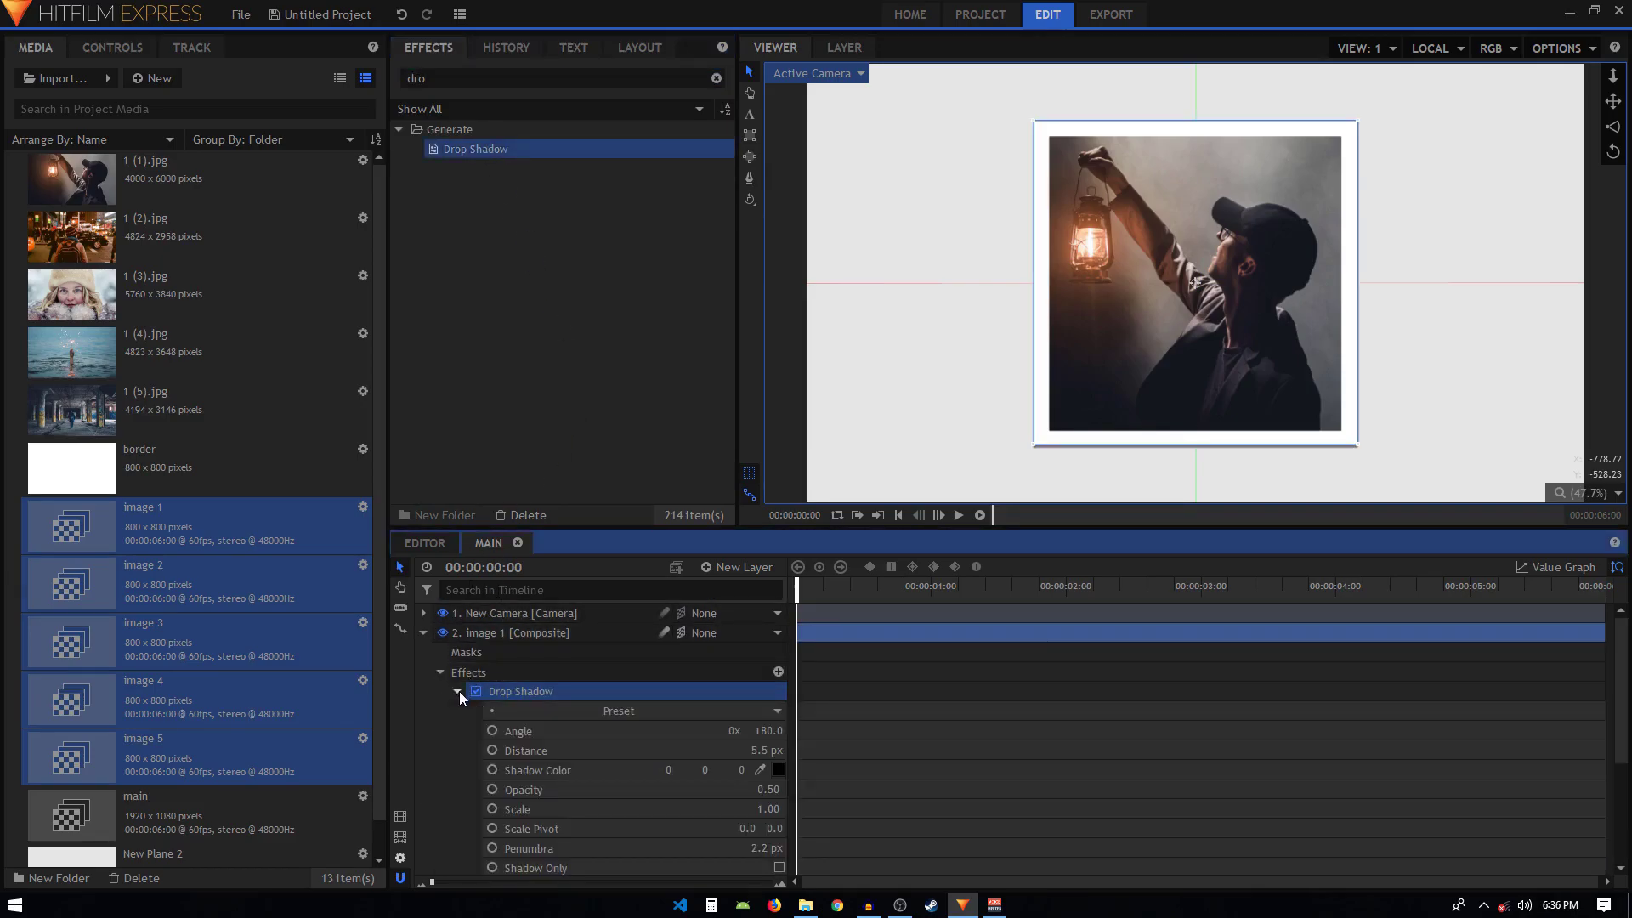
pyautogui.click(764, 789)
pyautogui.click(765, 750)
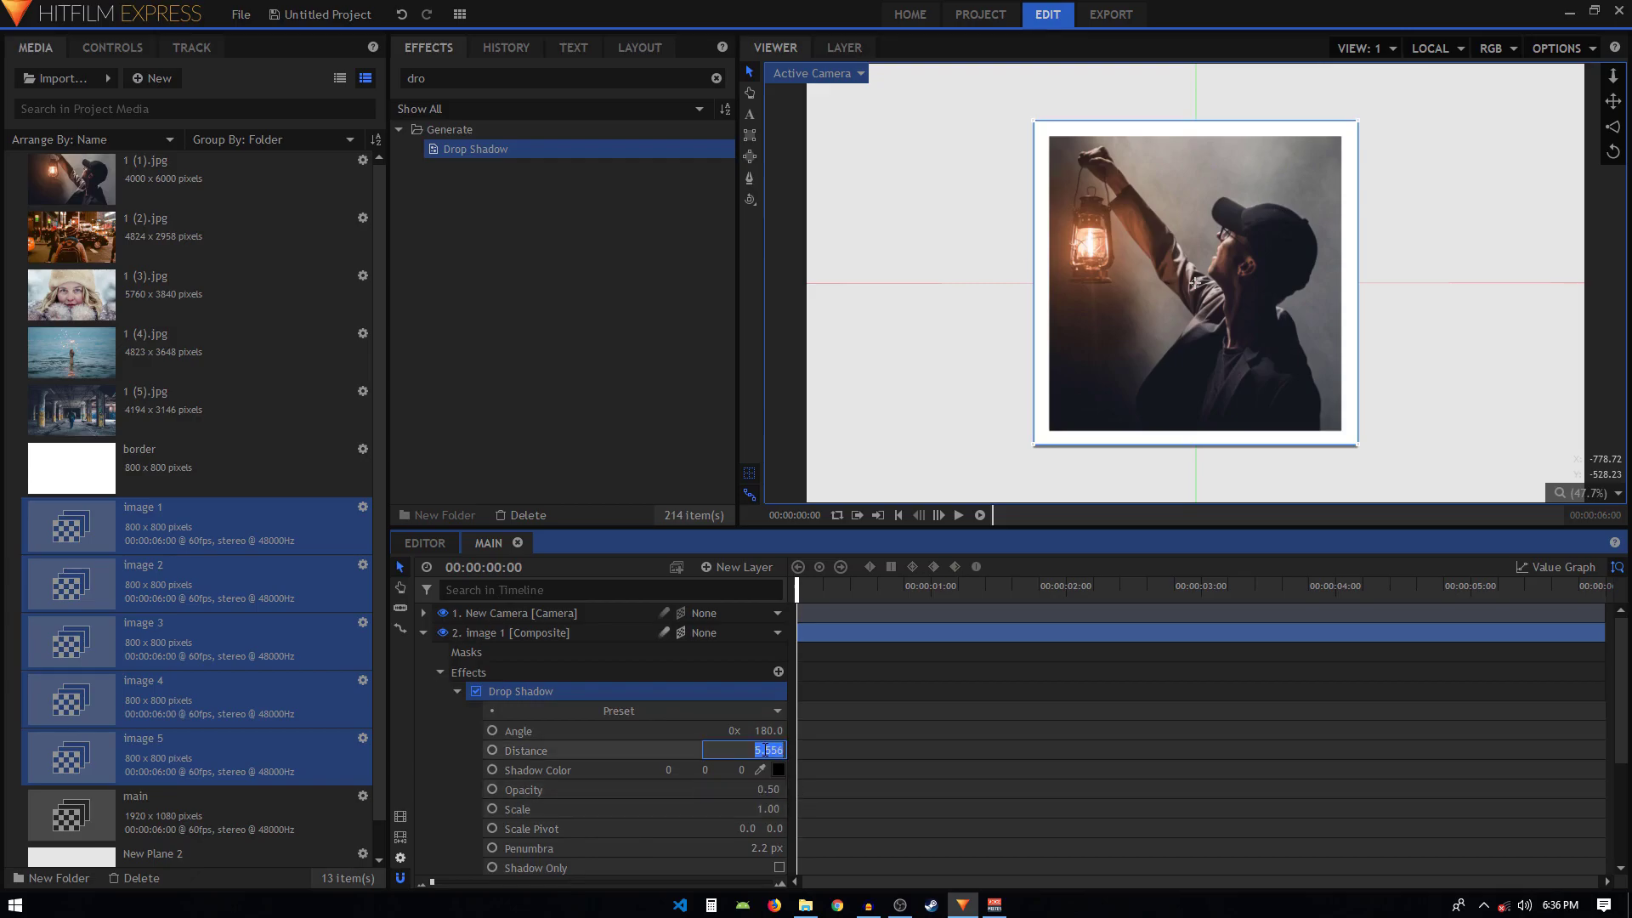
pyautogui.write('0')
pyautogui.press('Return')
pyautogui.moveTo(763, 849); pyautogui.dragTo(805, 849)
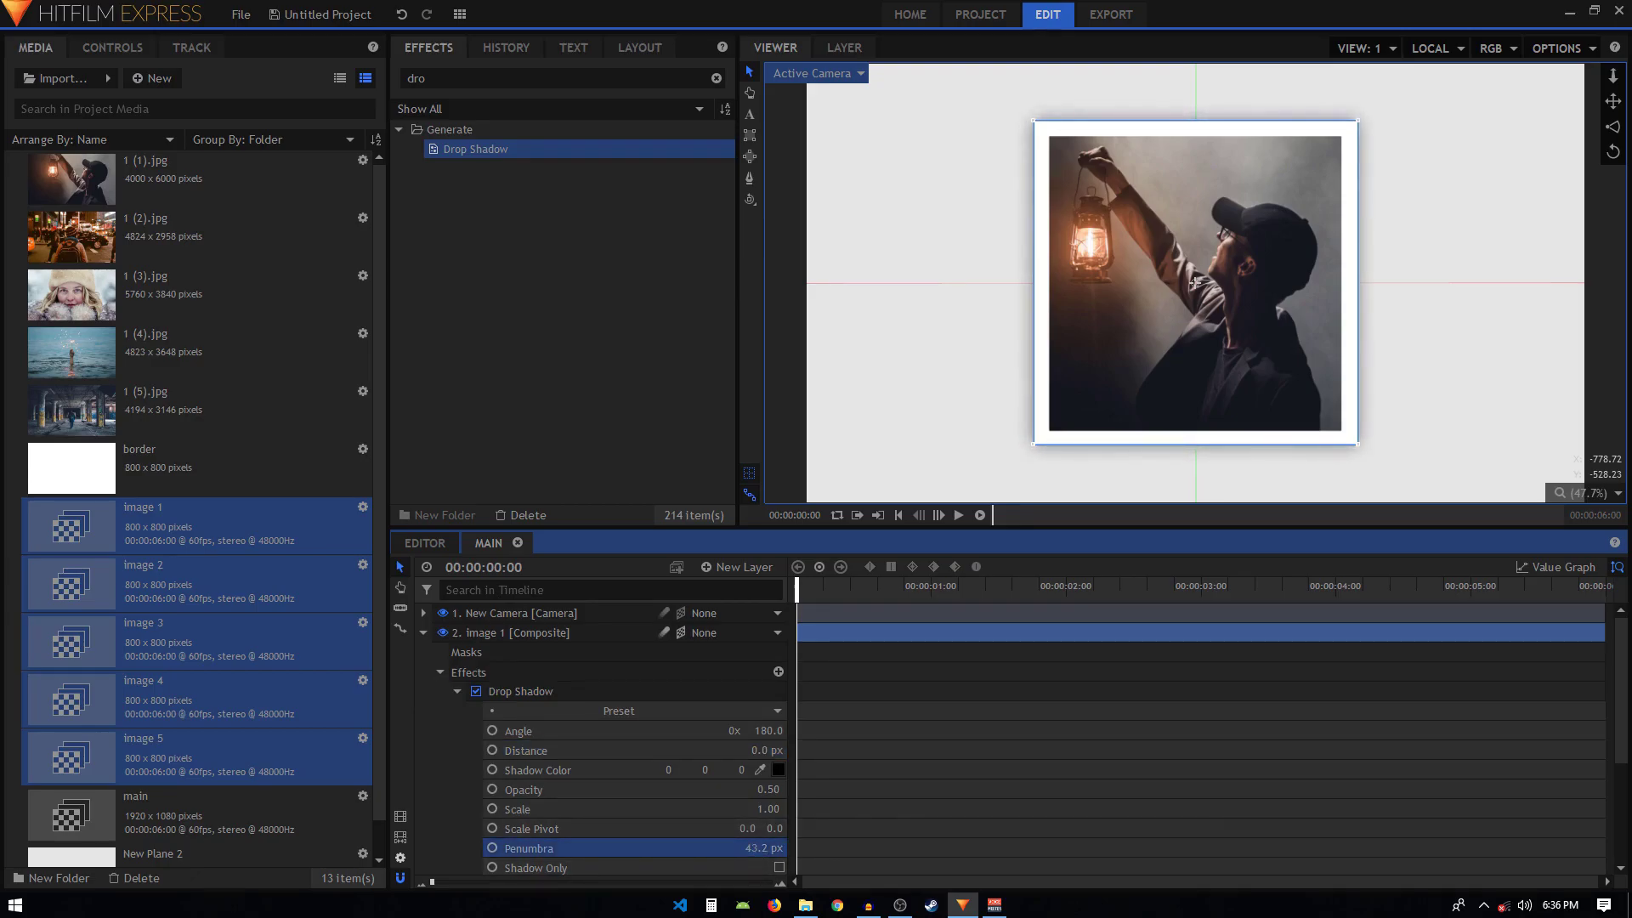
pyautogui.moveTo(769, 789); pyautogui.dragTo(751, 789)
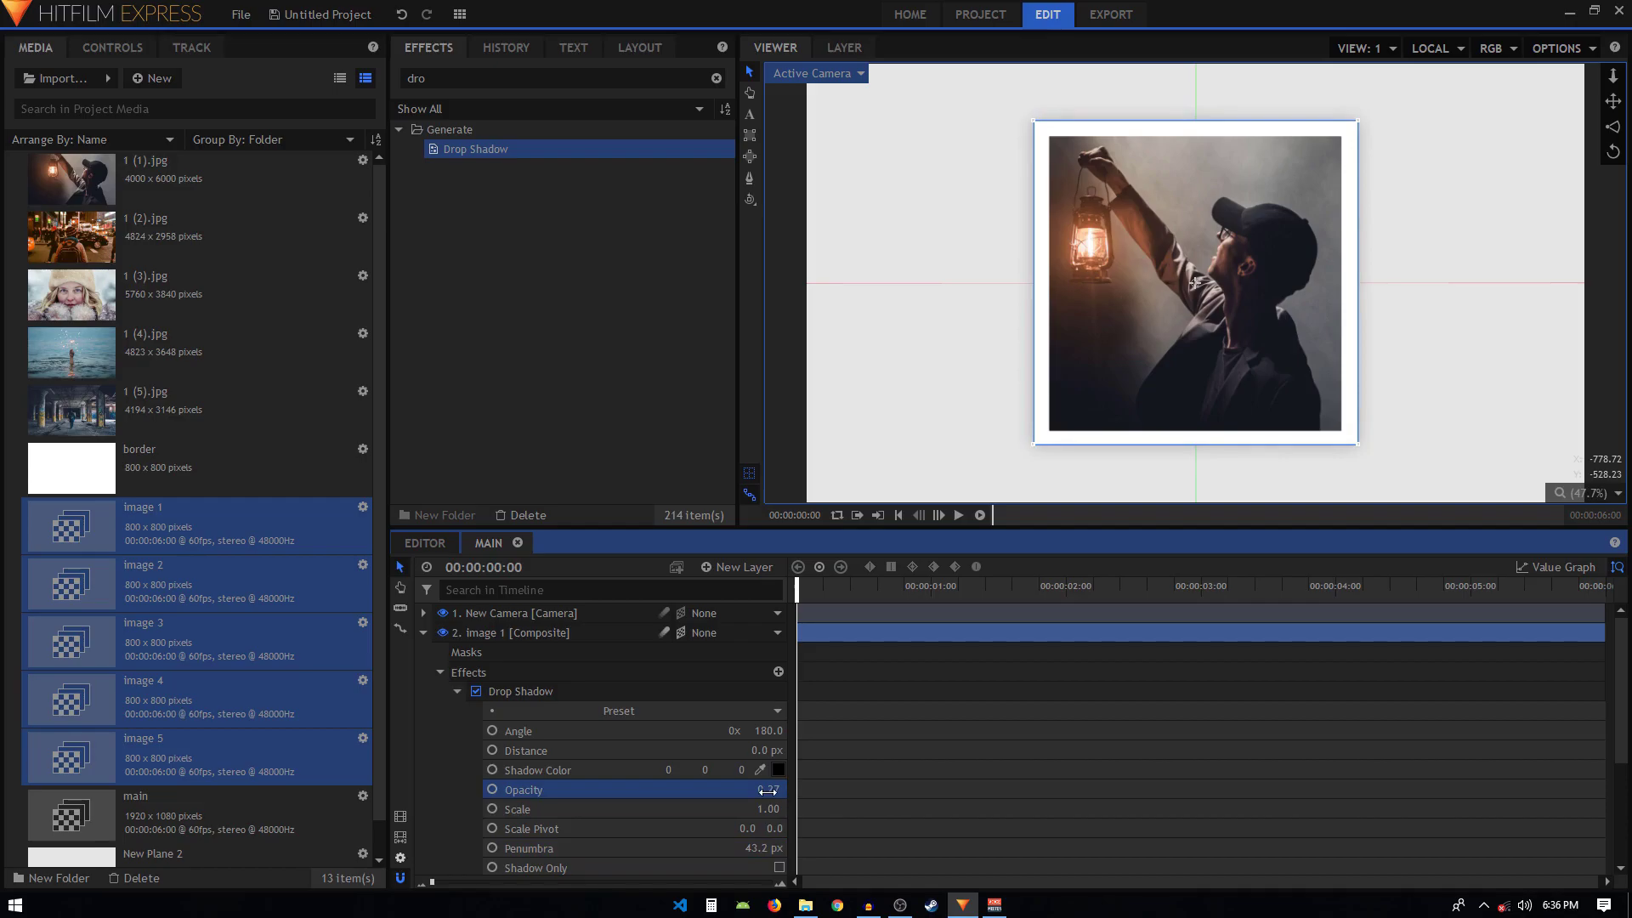
pyautogui.click(423, 632)
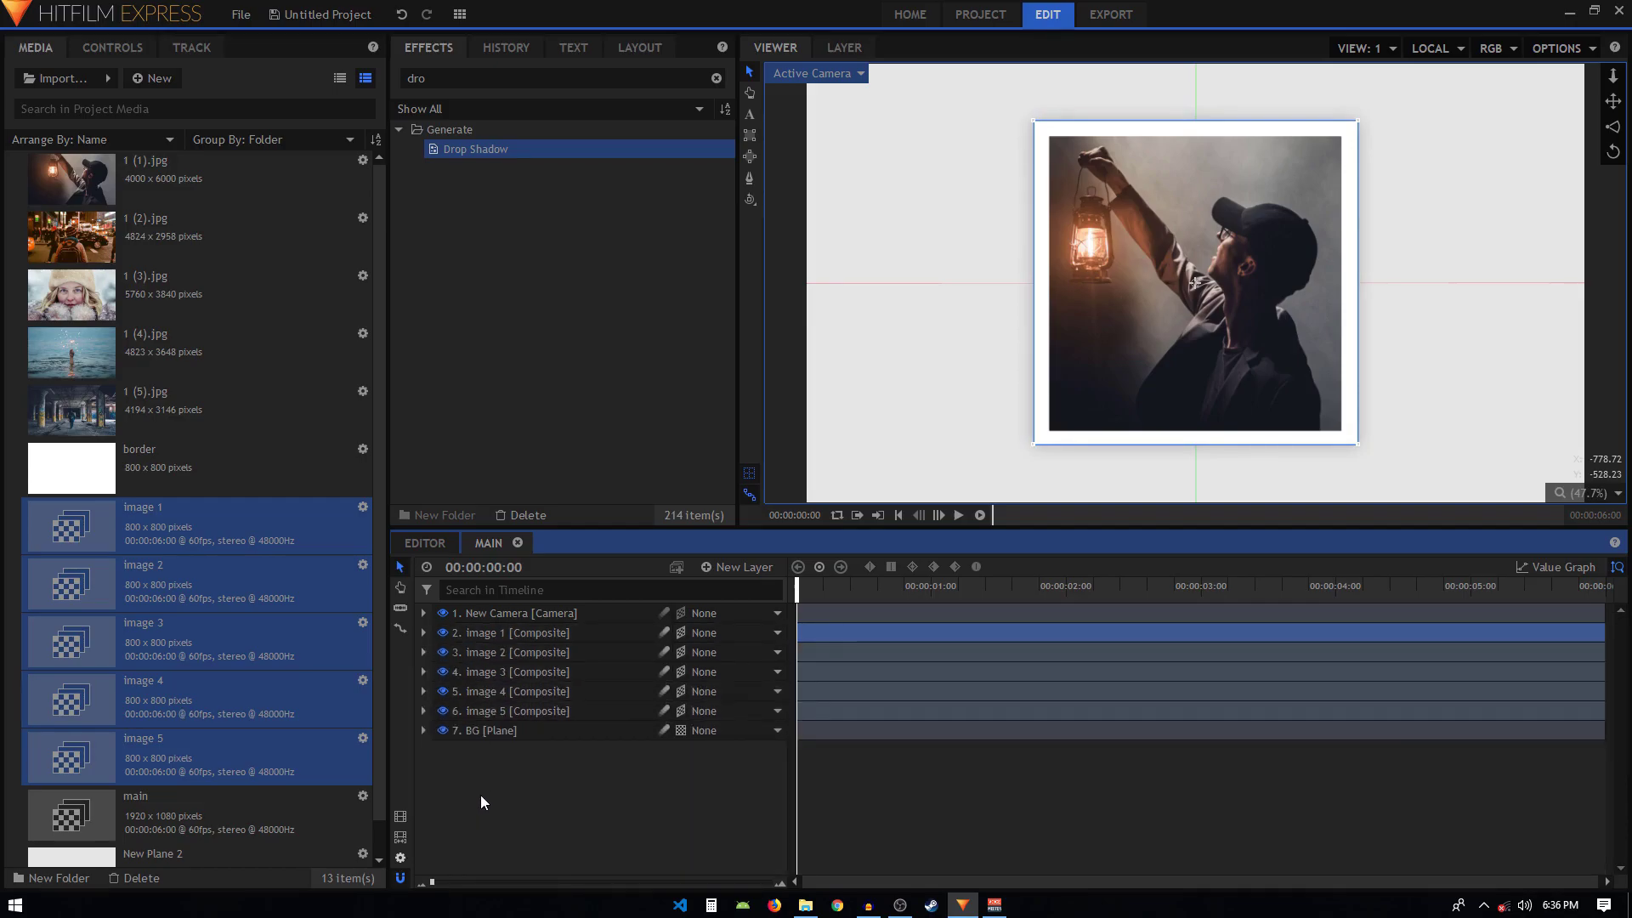
# Step: Copy image 1's Drop Shadow effect onto the image 2, image 3, image 4 and image 5 layers
pyautogui.click(423, 633)
pyautogui.click(530, 689)
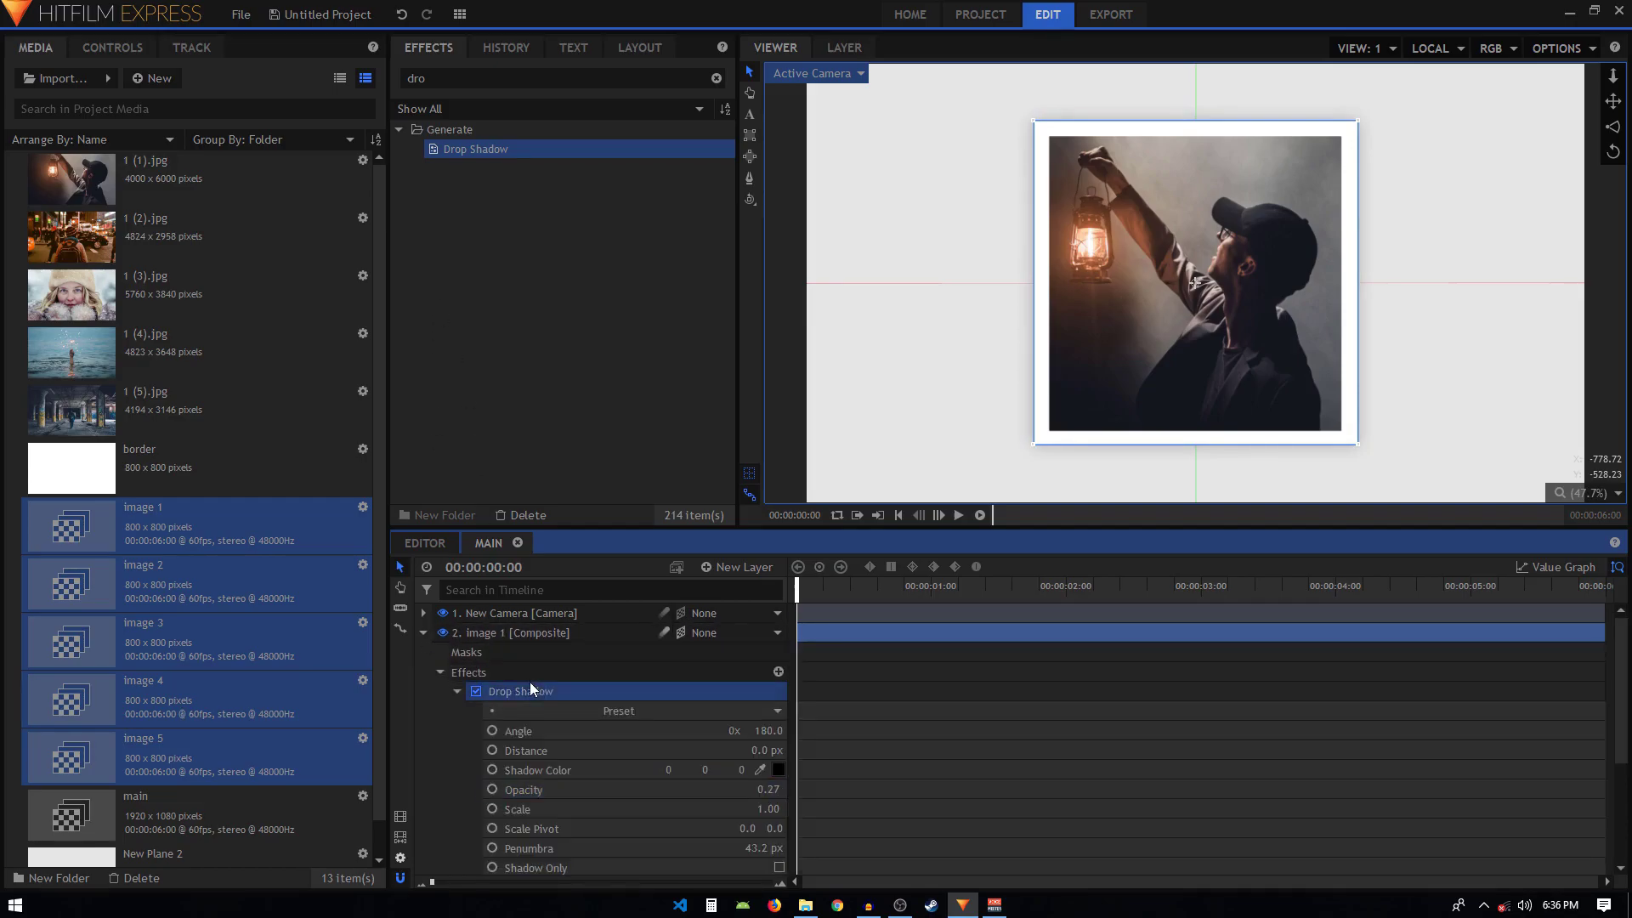
pyautogui.click(424, 633)
pyautogui.click(490, 653)
pyautogui.keyDown('shift'); pyautogui.click(519, 713); pyautogui.keyUp('shift')
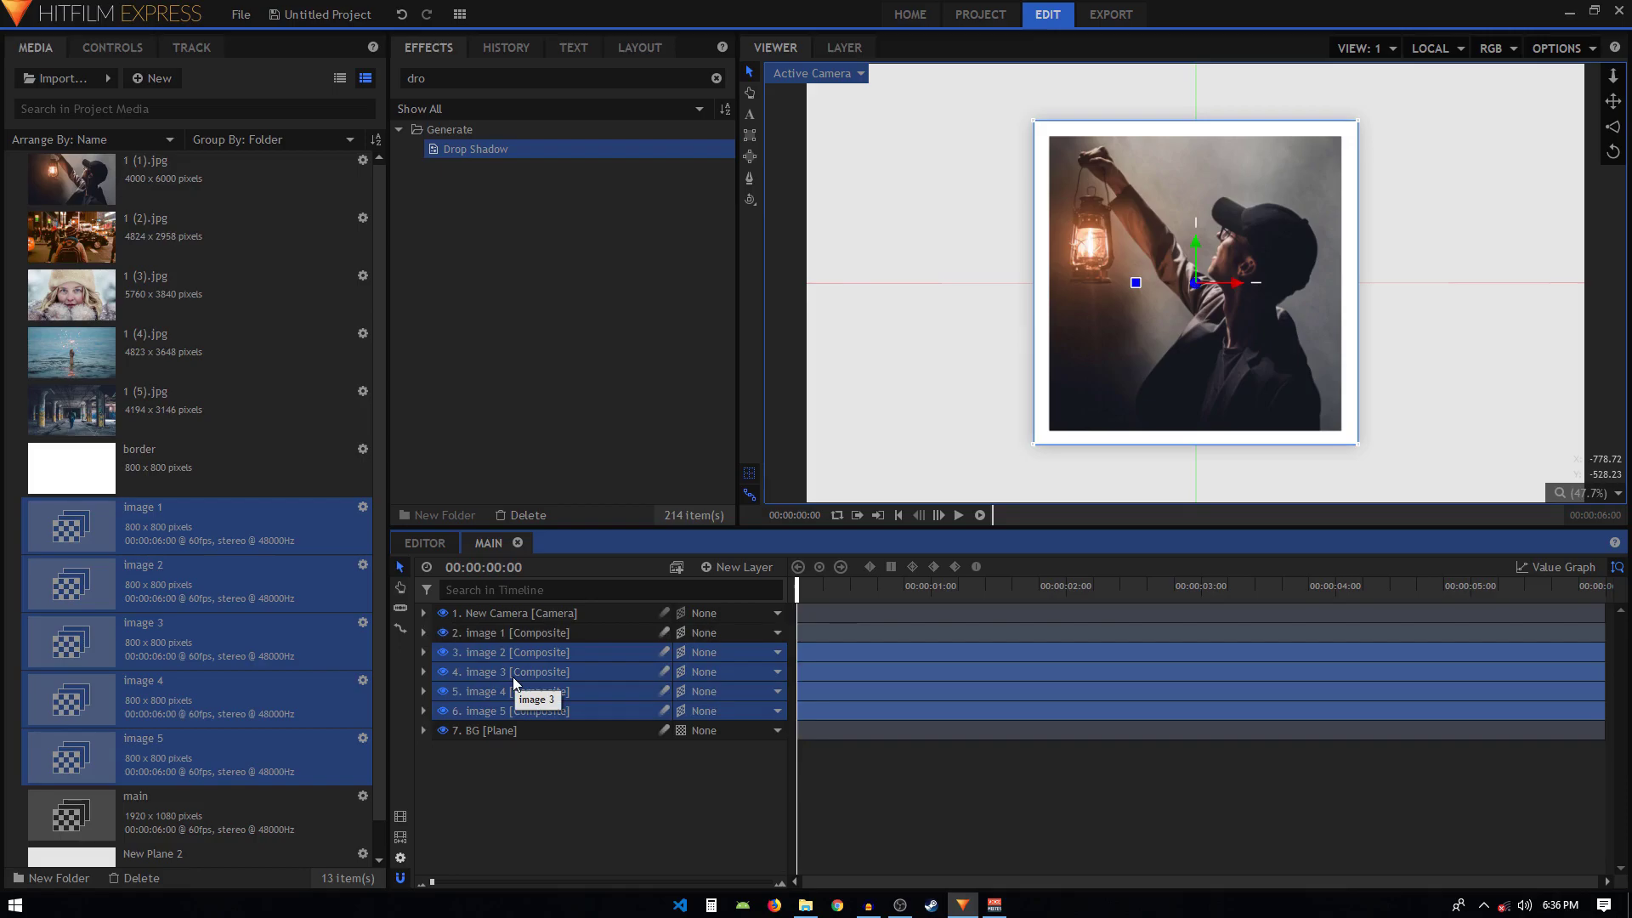
pyautogui.hotkey('ctrl', 'v')
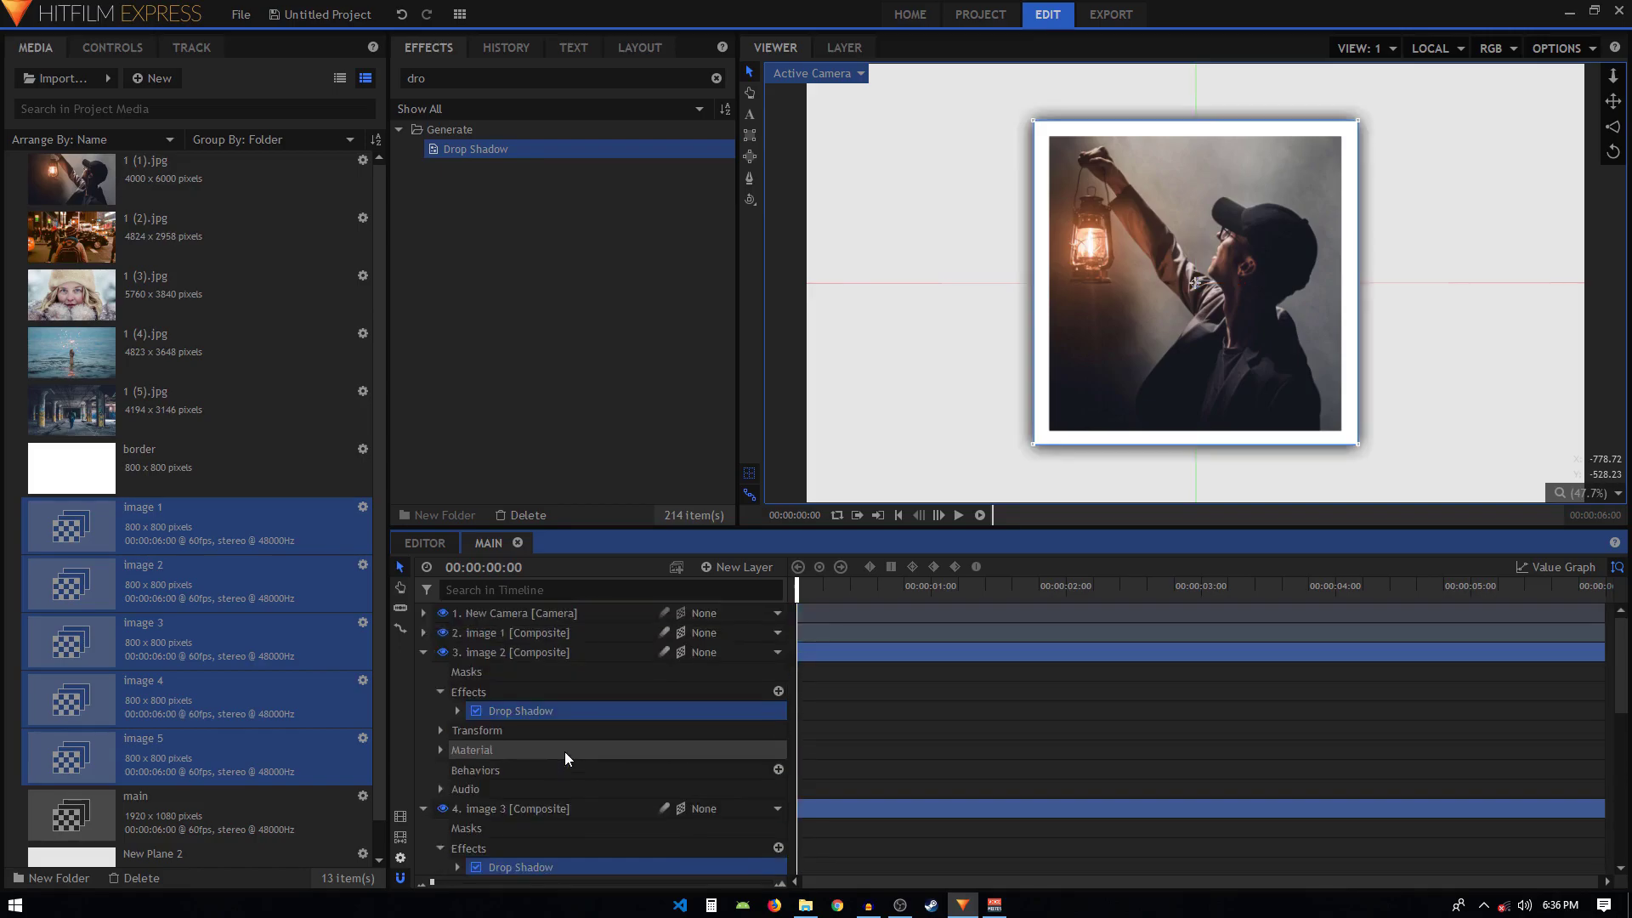
pyautogui.click(423, 653)
pyautogui.click(424, 672)
pyautogui.click(423, 692)
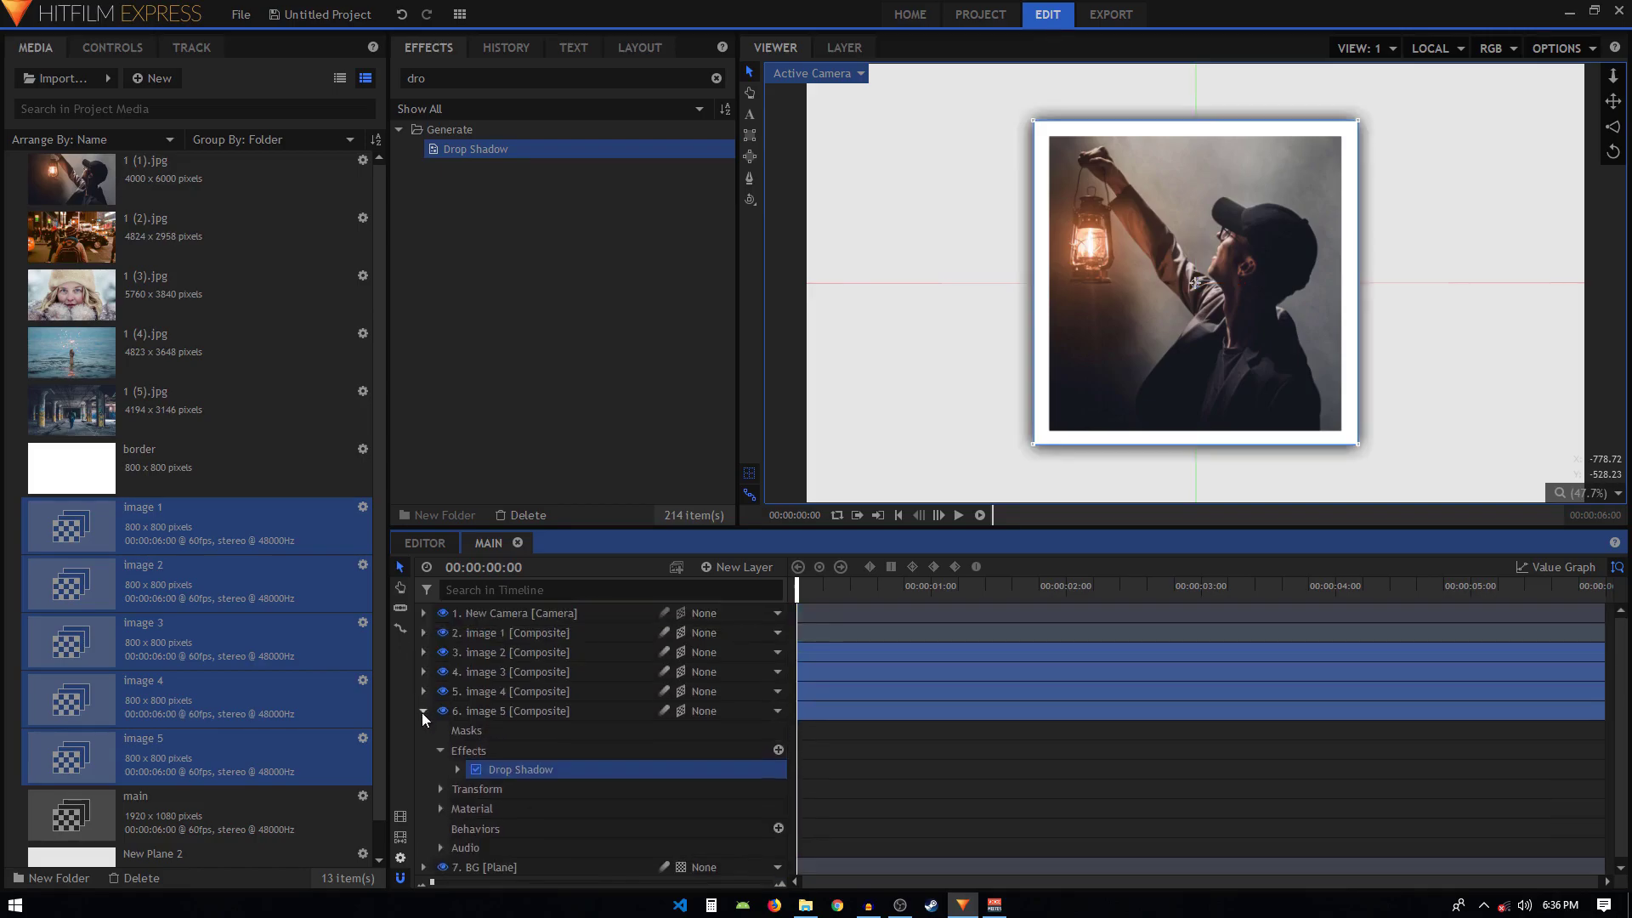
pyautogui.click(422, 711)
pyautogui.click(461, 811)
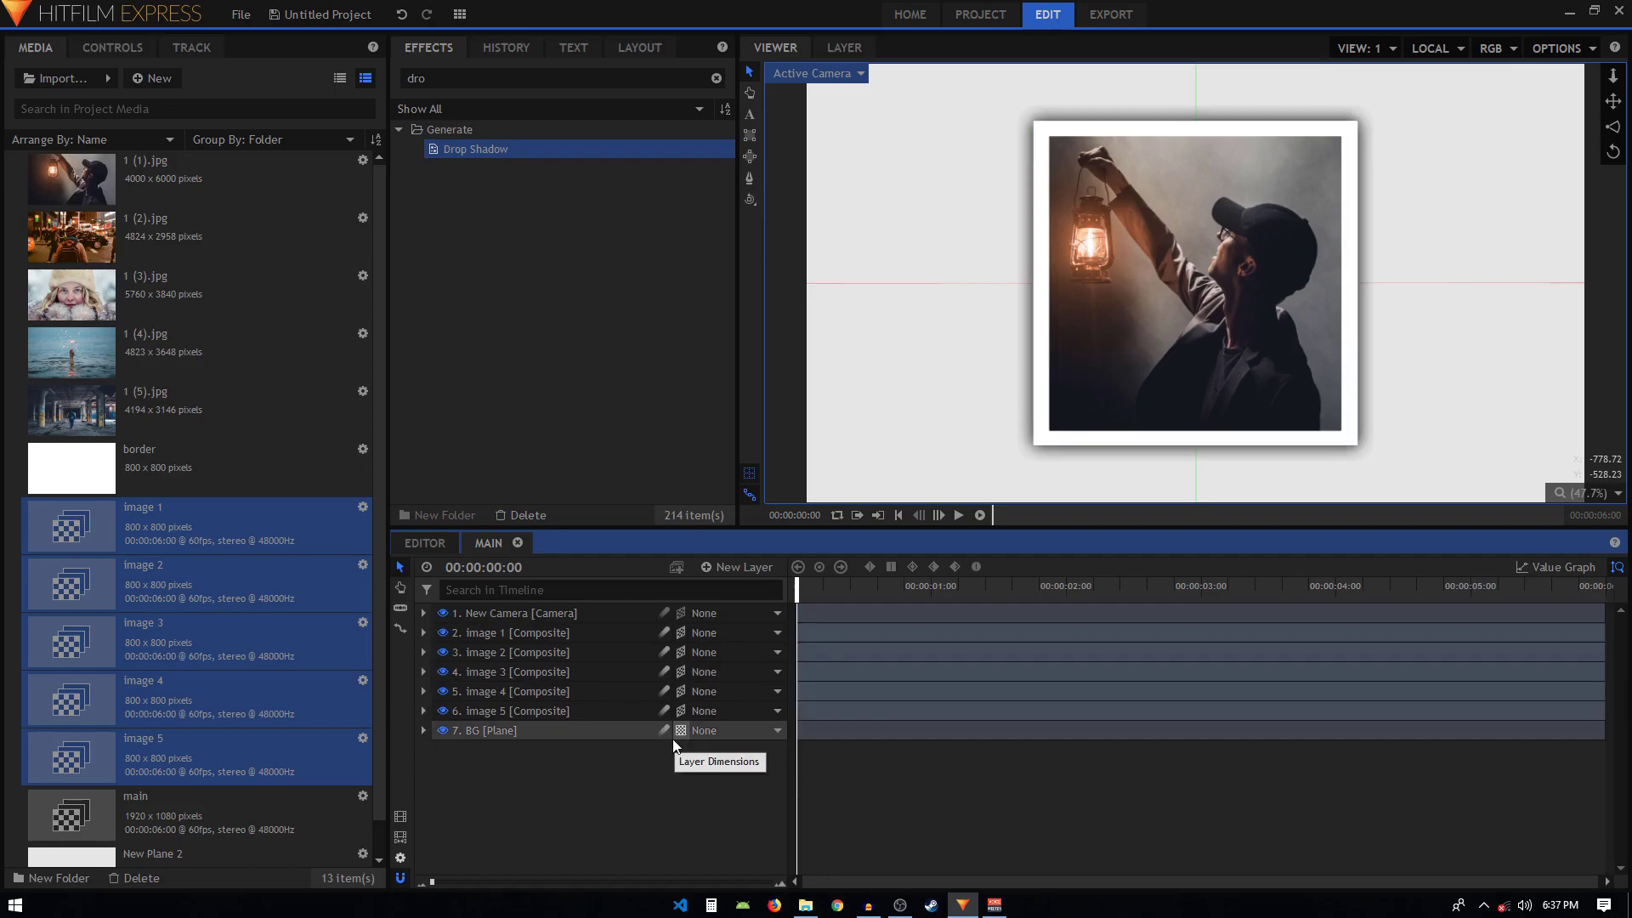
# Step: Add a point layer to the main composite shot and parent the camera to it
pyautogui.click(737, 571)
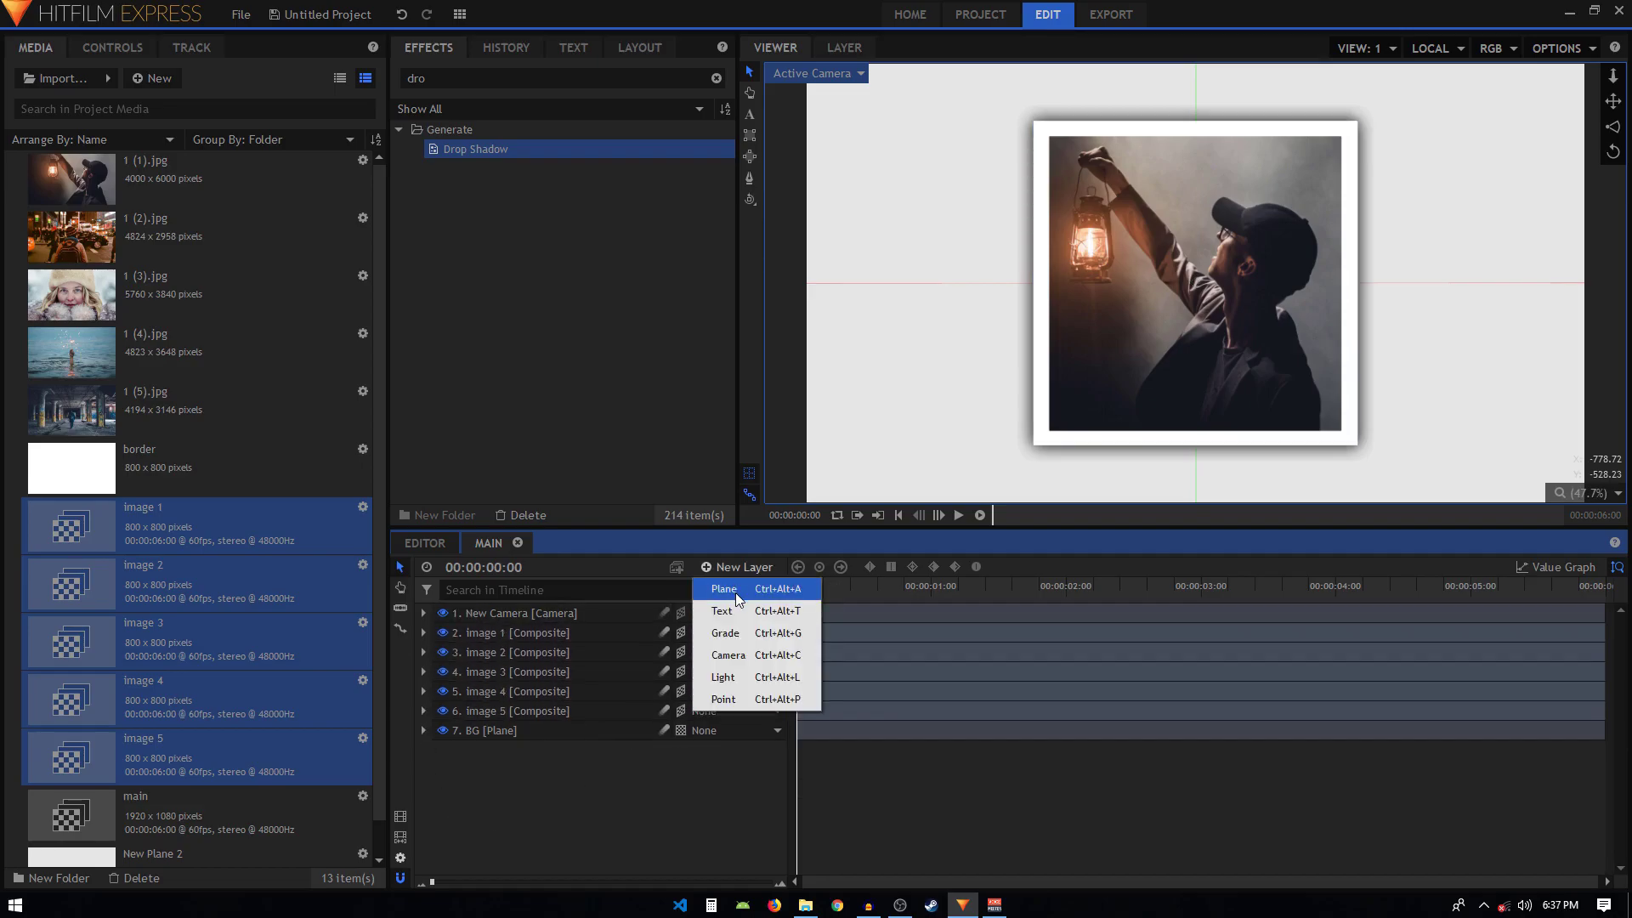
pyautogui.click(723, 697)
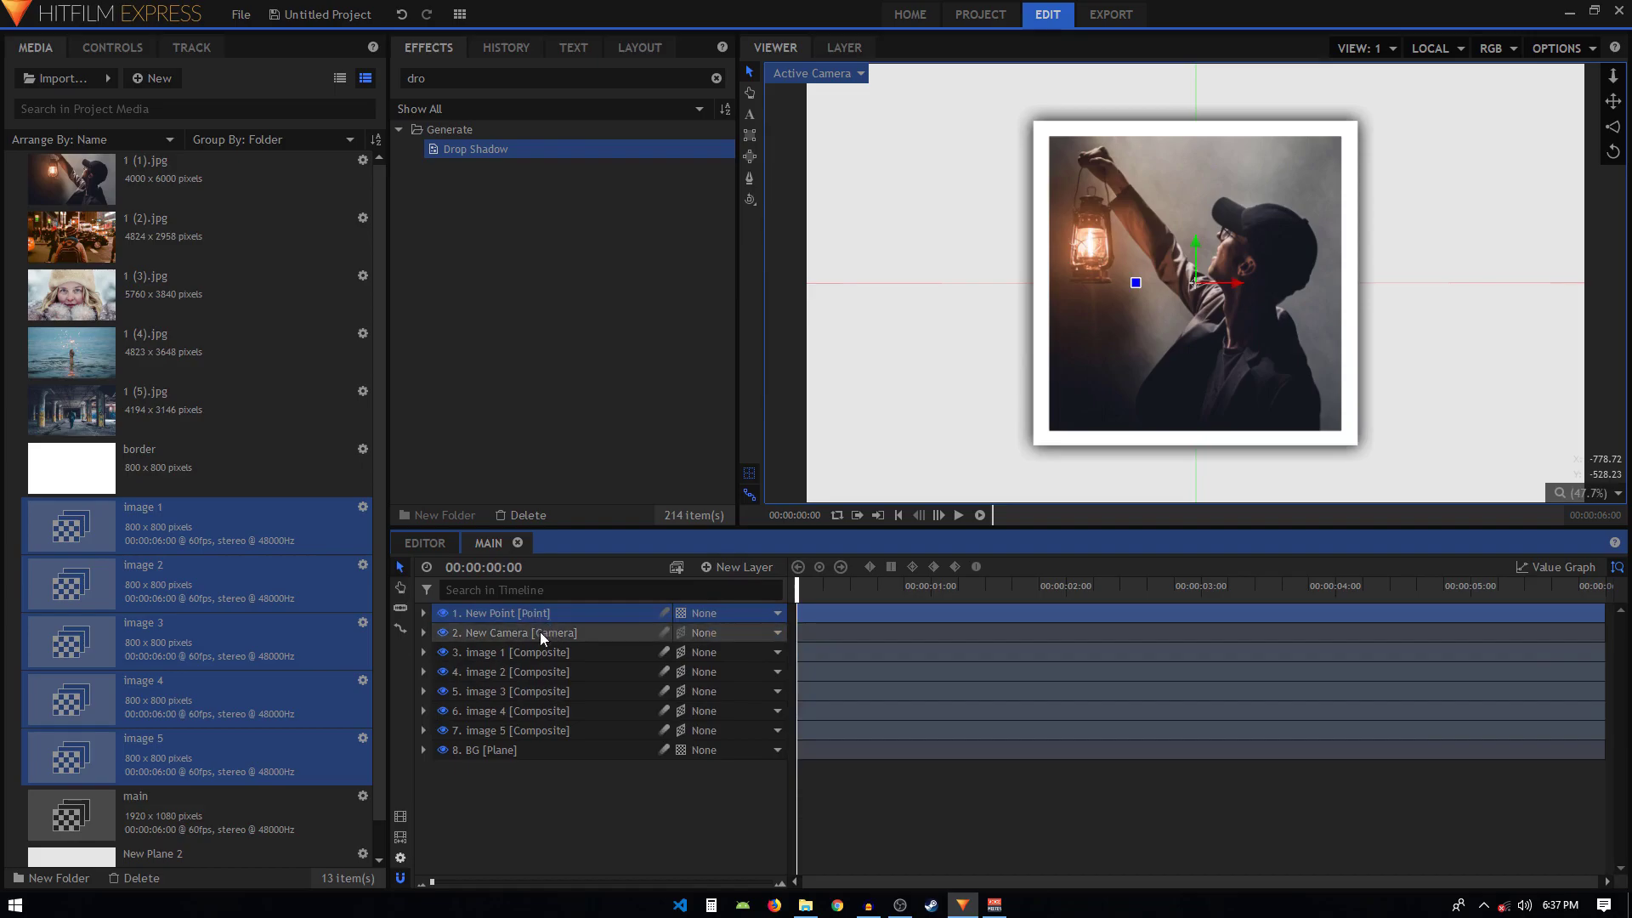
pyautogui.click(713, 636)
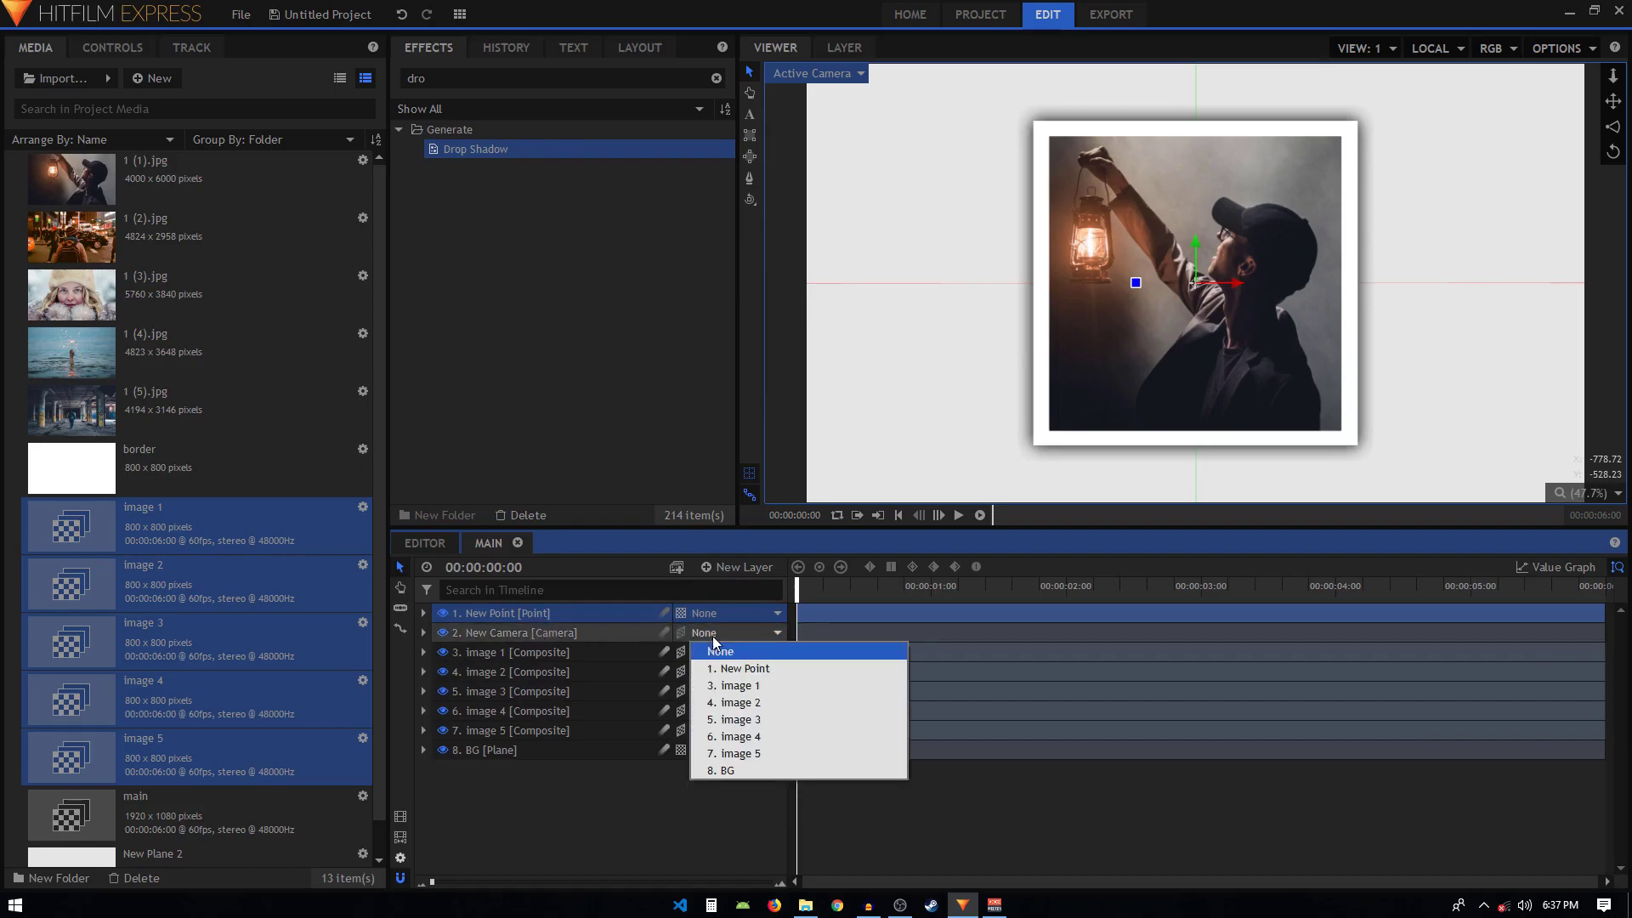
pyautogui.click(742, 670)
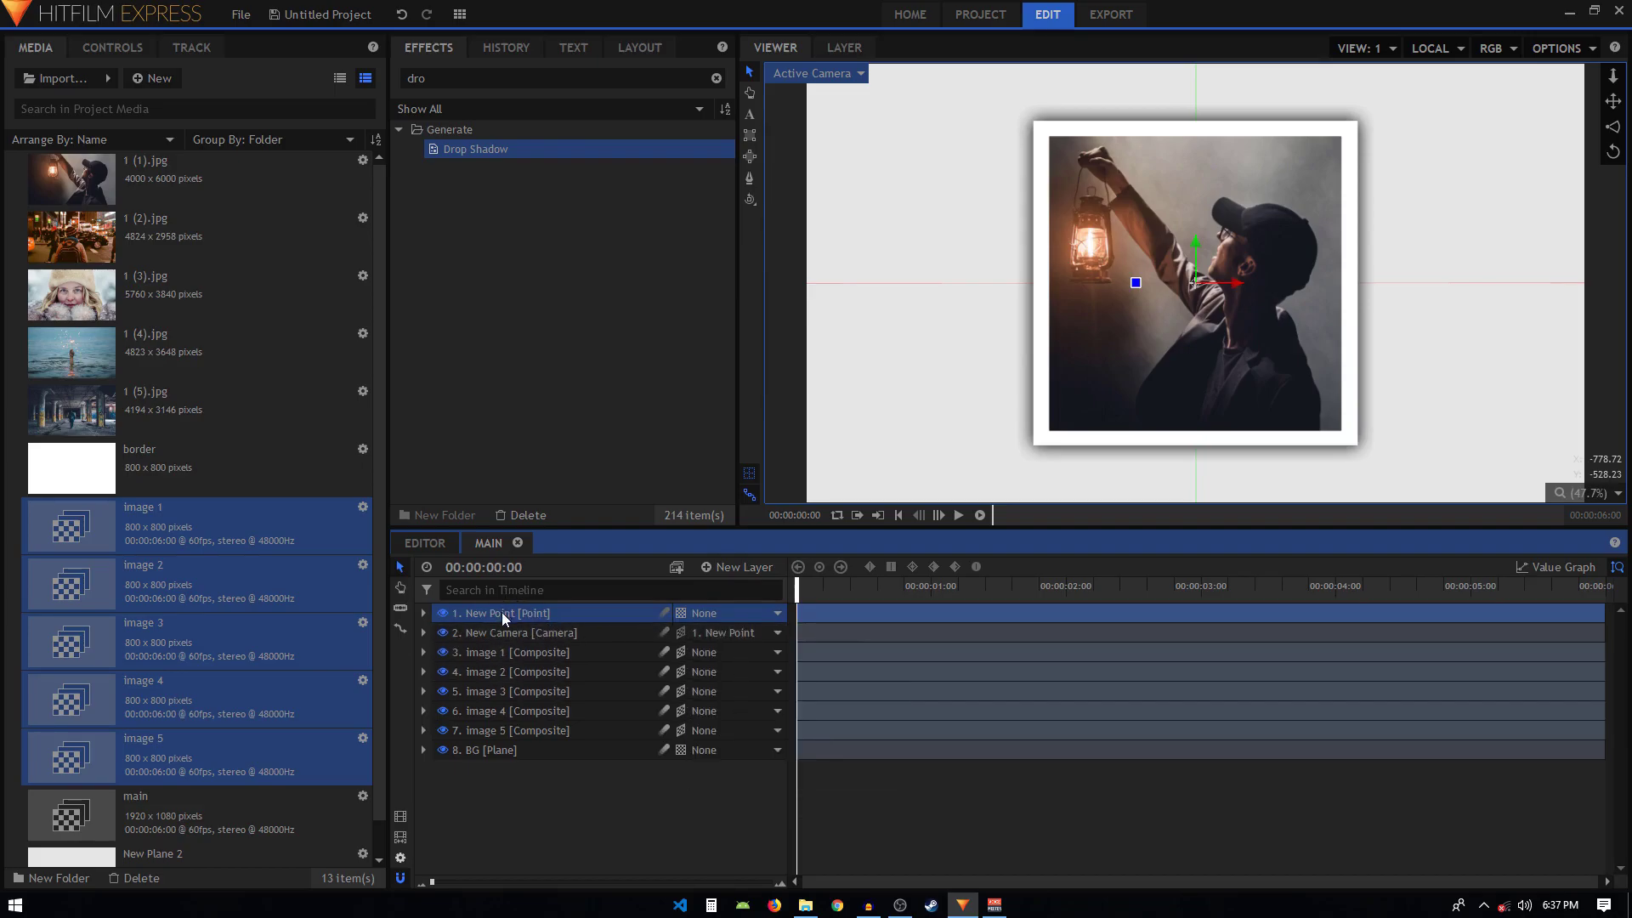
# Step: Convert the point layer from 2D to a 3D plane
pyautogui.click(681, 615)
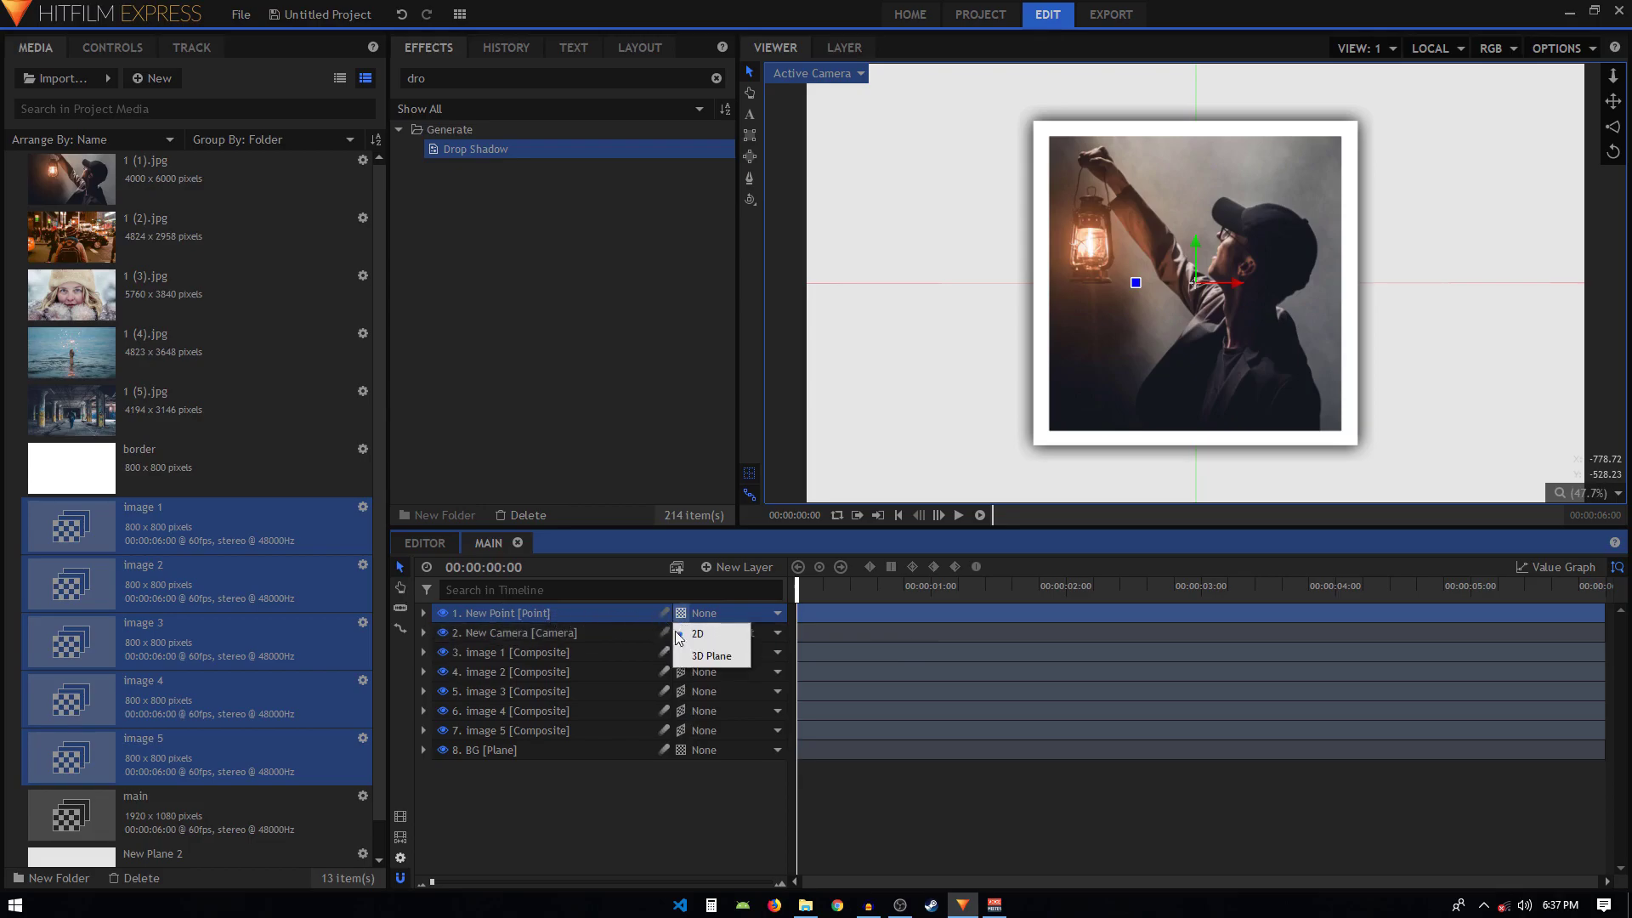
pyautogui.click(702, 656)
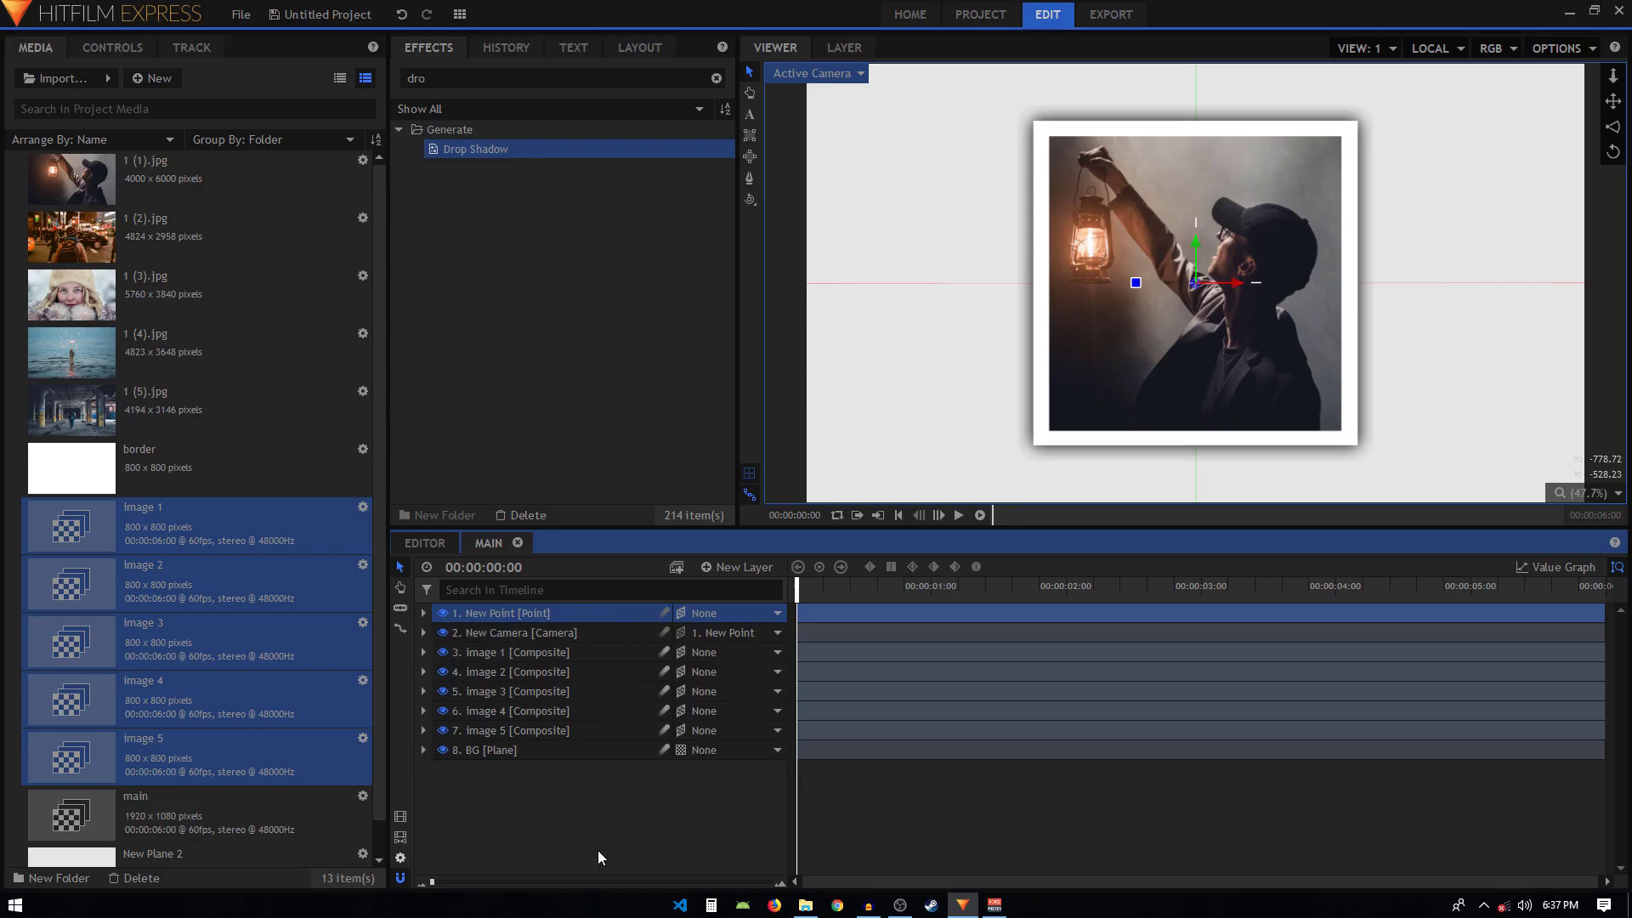
pyautogui.click(565, 828)
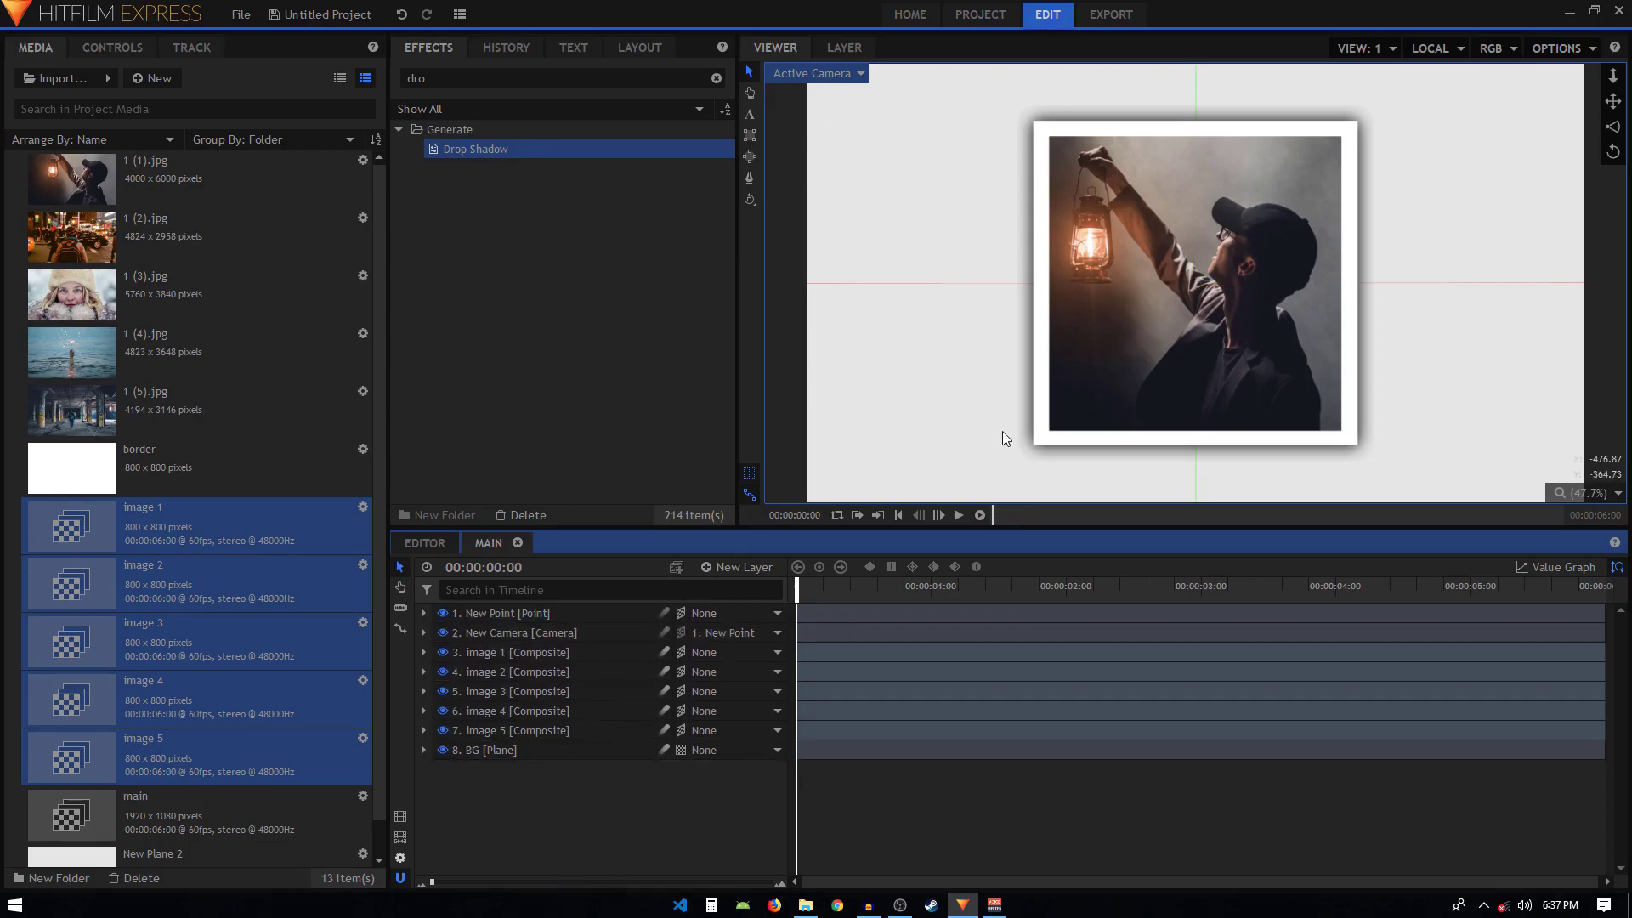
# Step: Switch the viewer from the active camera to the Top view
pyautogui.click(859, 75)
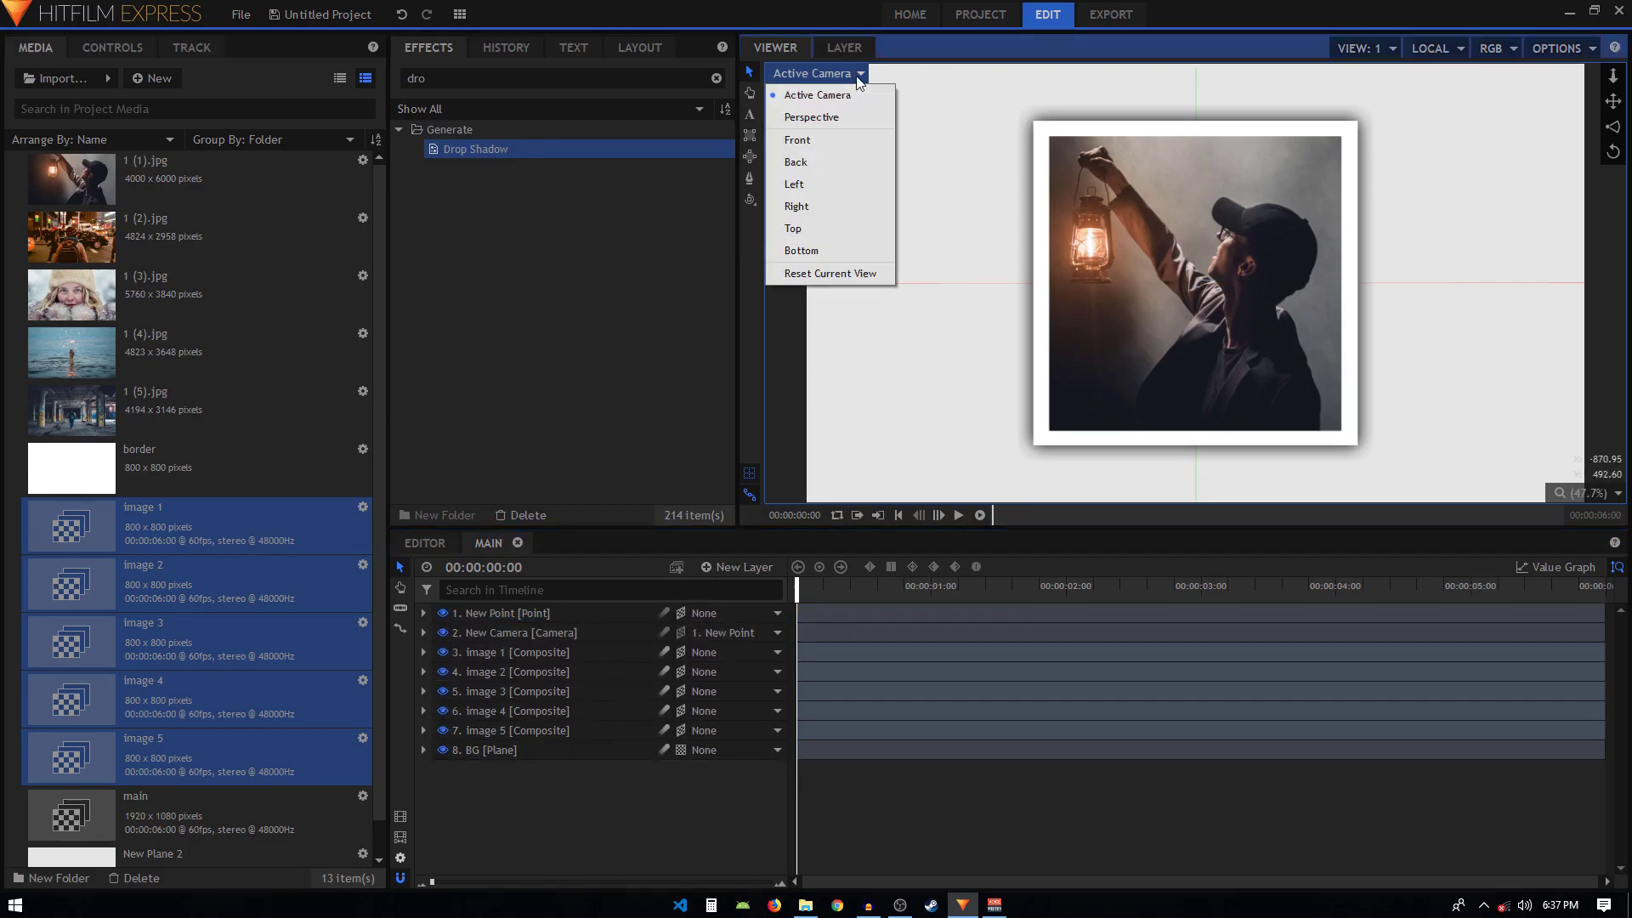
pyautogui.click(806, 231)
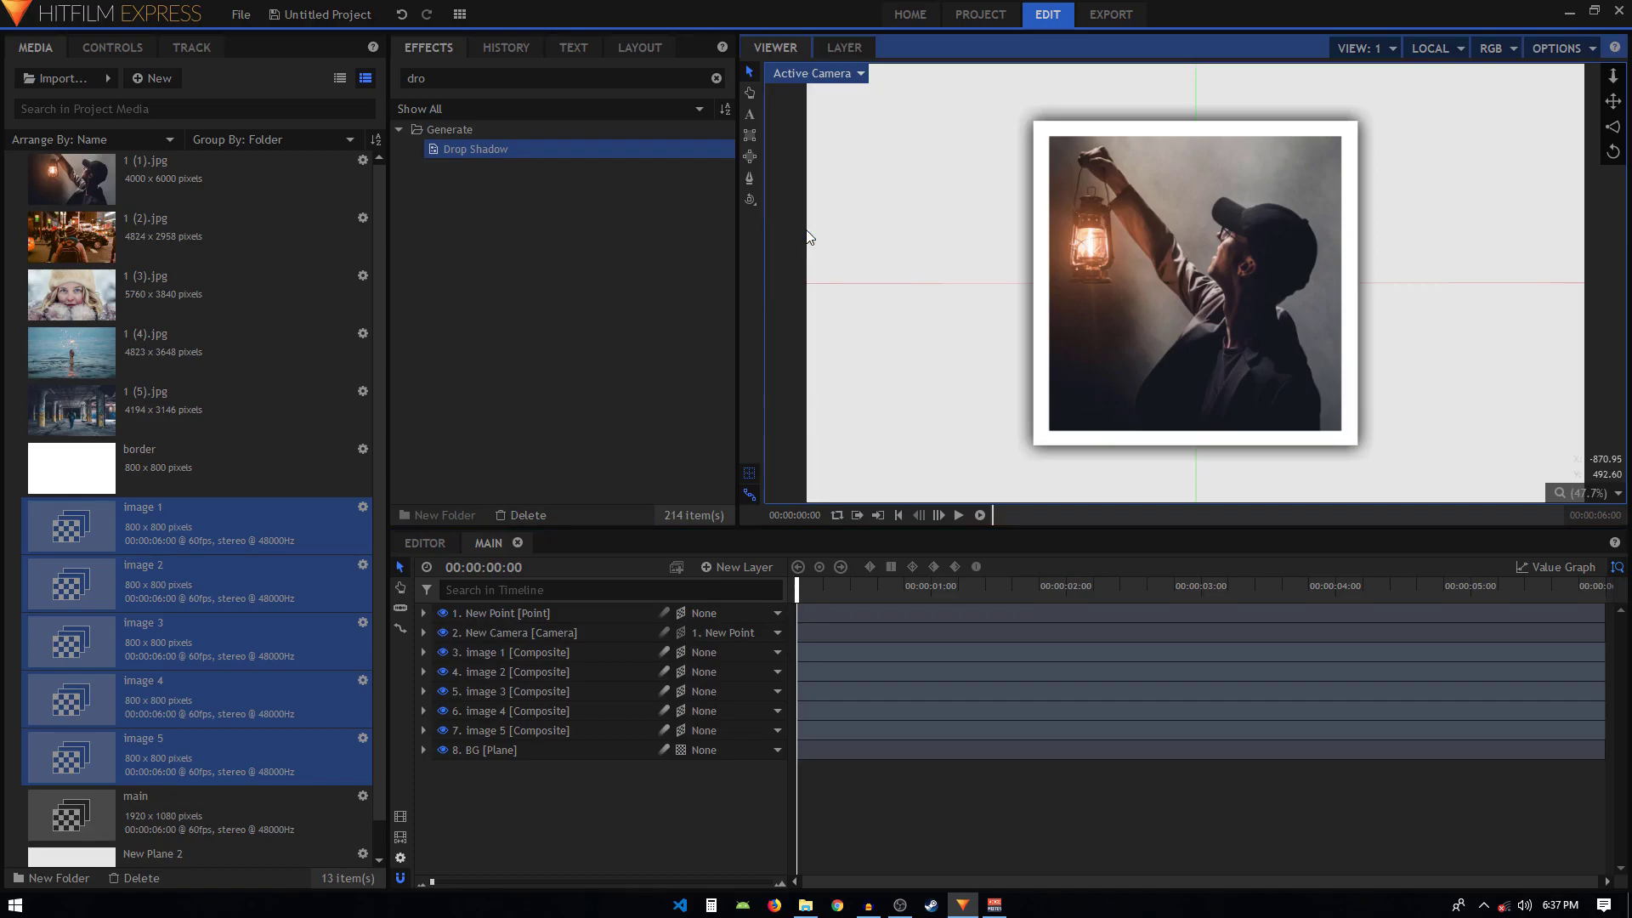
pyautogui.press('t')
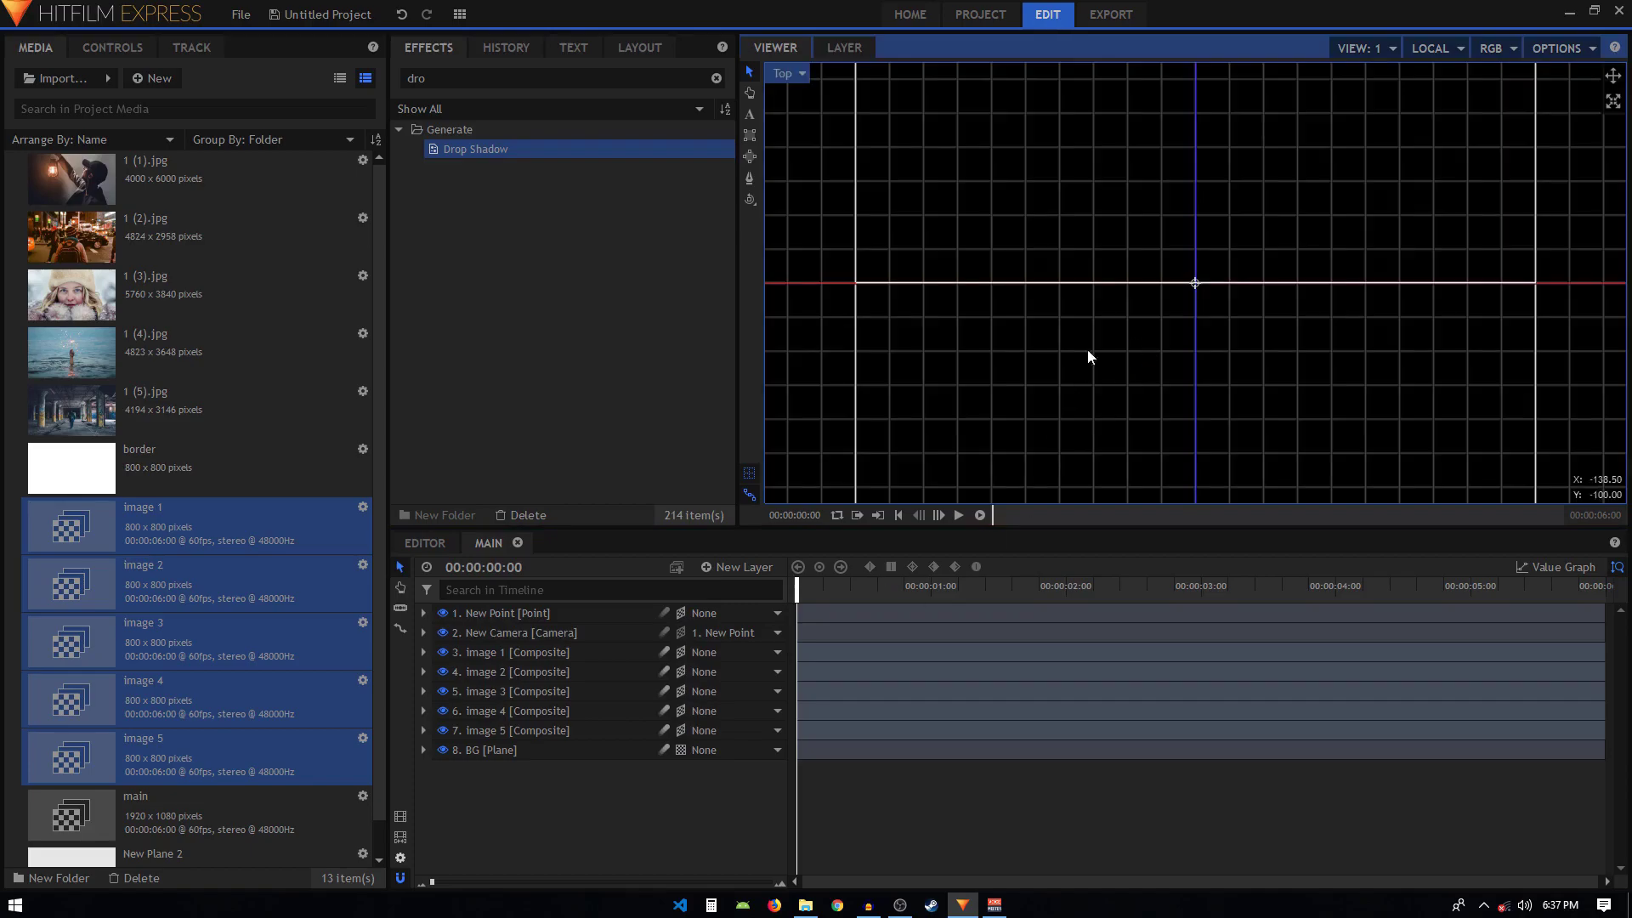
# Step: In the Top view, move the image 2 layer behind image 1 and to its left
pyautogui.scroll(-5, 1099, 327)
pyautogui.scroll(-3, 1185, 350)
pyautogui.press('h')
pyautogui.moveTo(1173, 380); pyautogui.dragTo(1242, 235)
pyautogui.scroll(-1, 1215, 321)
pyautogui.scroll(-2, 1230, 326)
pyautogui.scroll(-2, 1239, 257)
pyautogui.scroll(-1, 1242, 235)
pyautogui.moveTo(1244, 307); pyautogui.dragTo(1243, 272)
pyautogui.moveTo(1268, 353); pyautogui.dragTo(1266, 362)
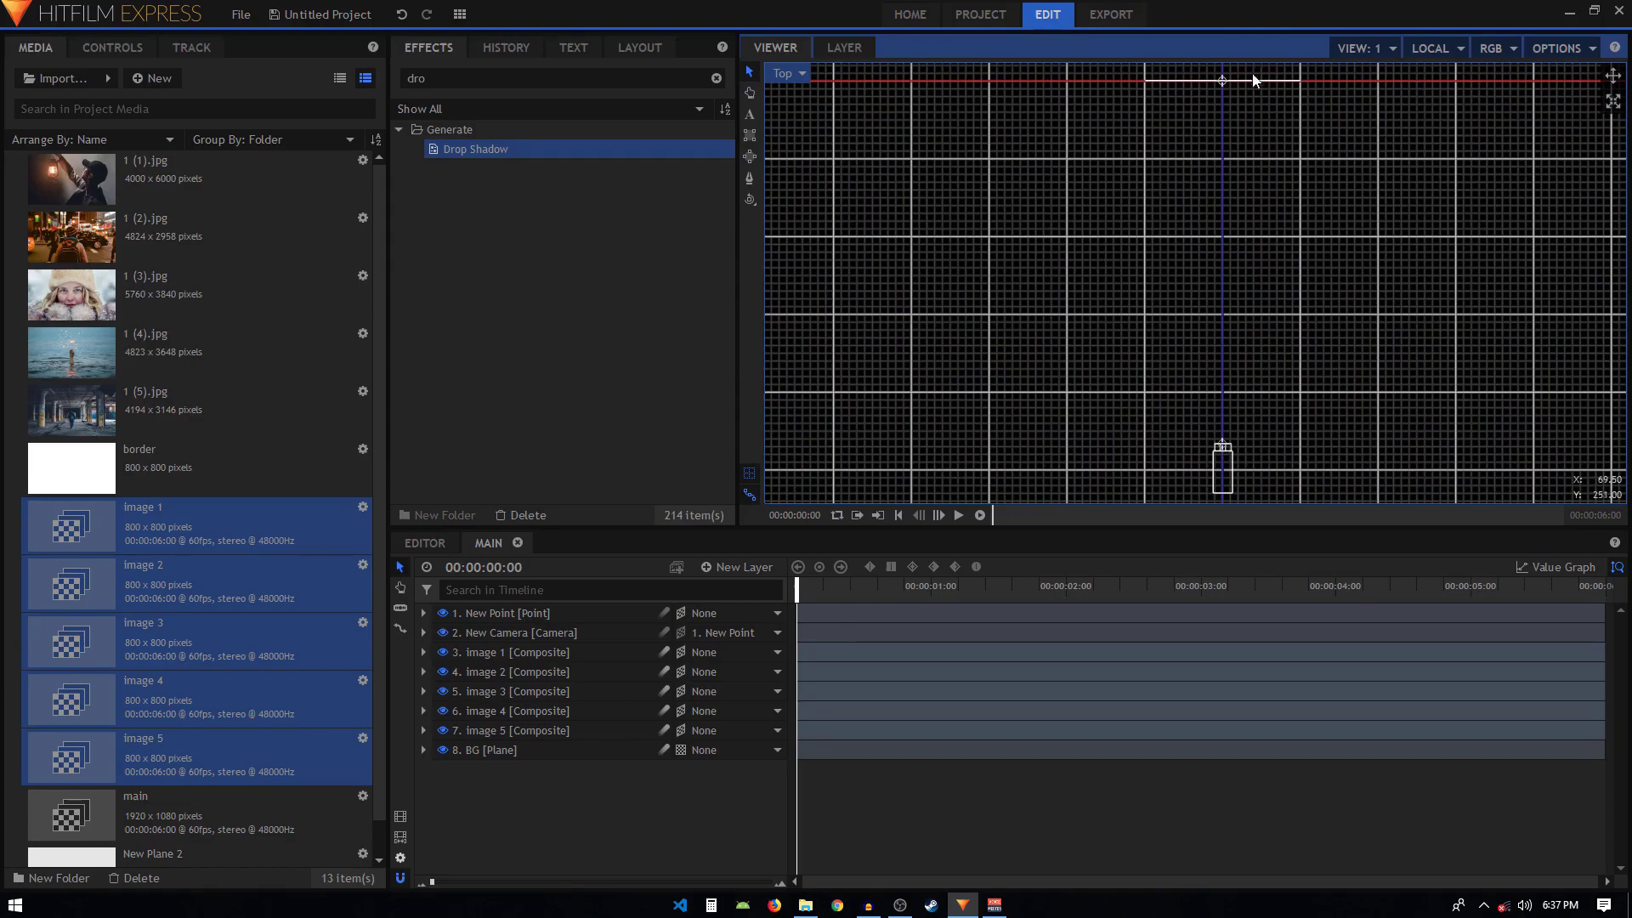
pyautogui.scroll(-1, 1226, 170)
pyautogui.moveTo(1226, 170); pyautogui.dragTo(1223, 198)
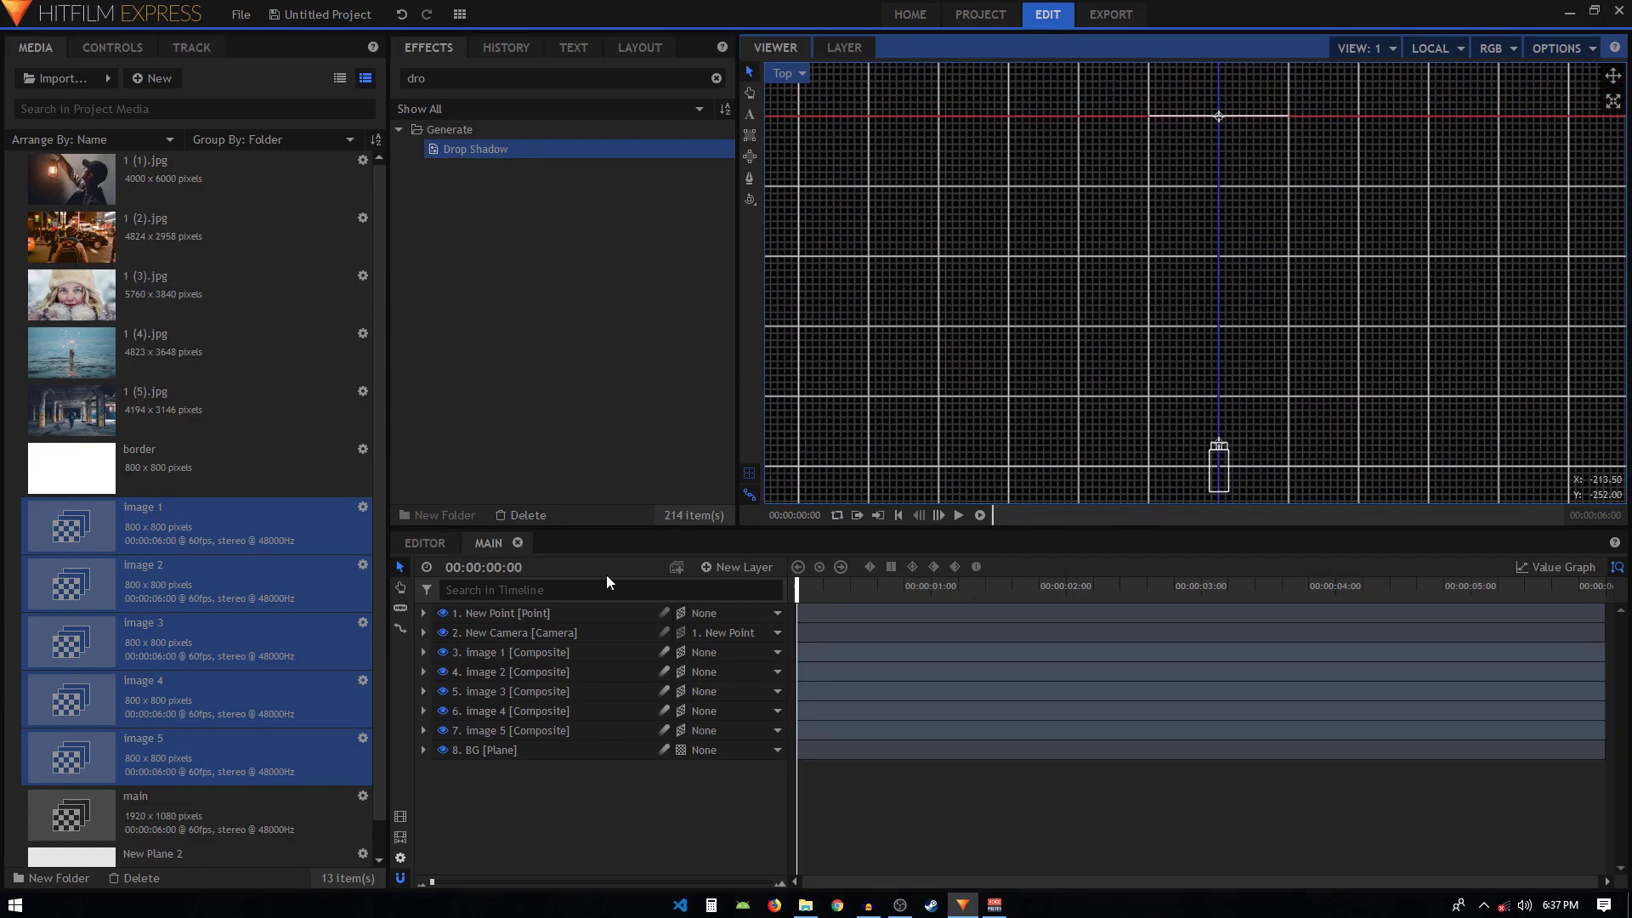
pyautogui.click(517, 651)
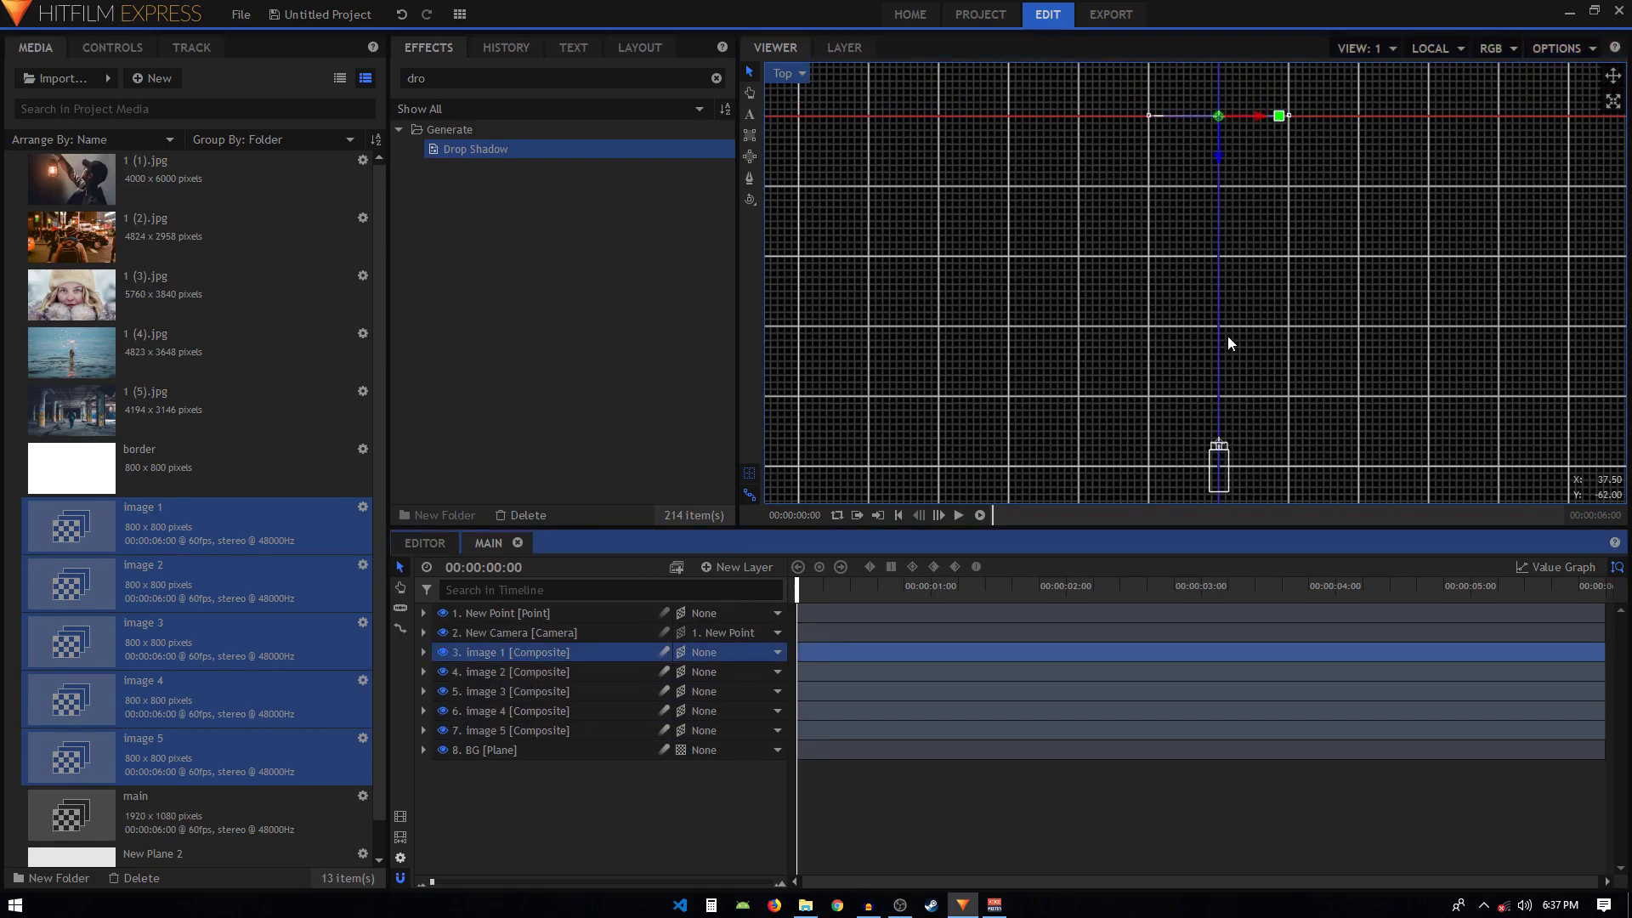
pyautogui.moveTo(1228, 343); pyautogui.dragTo(1227, 352)
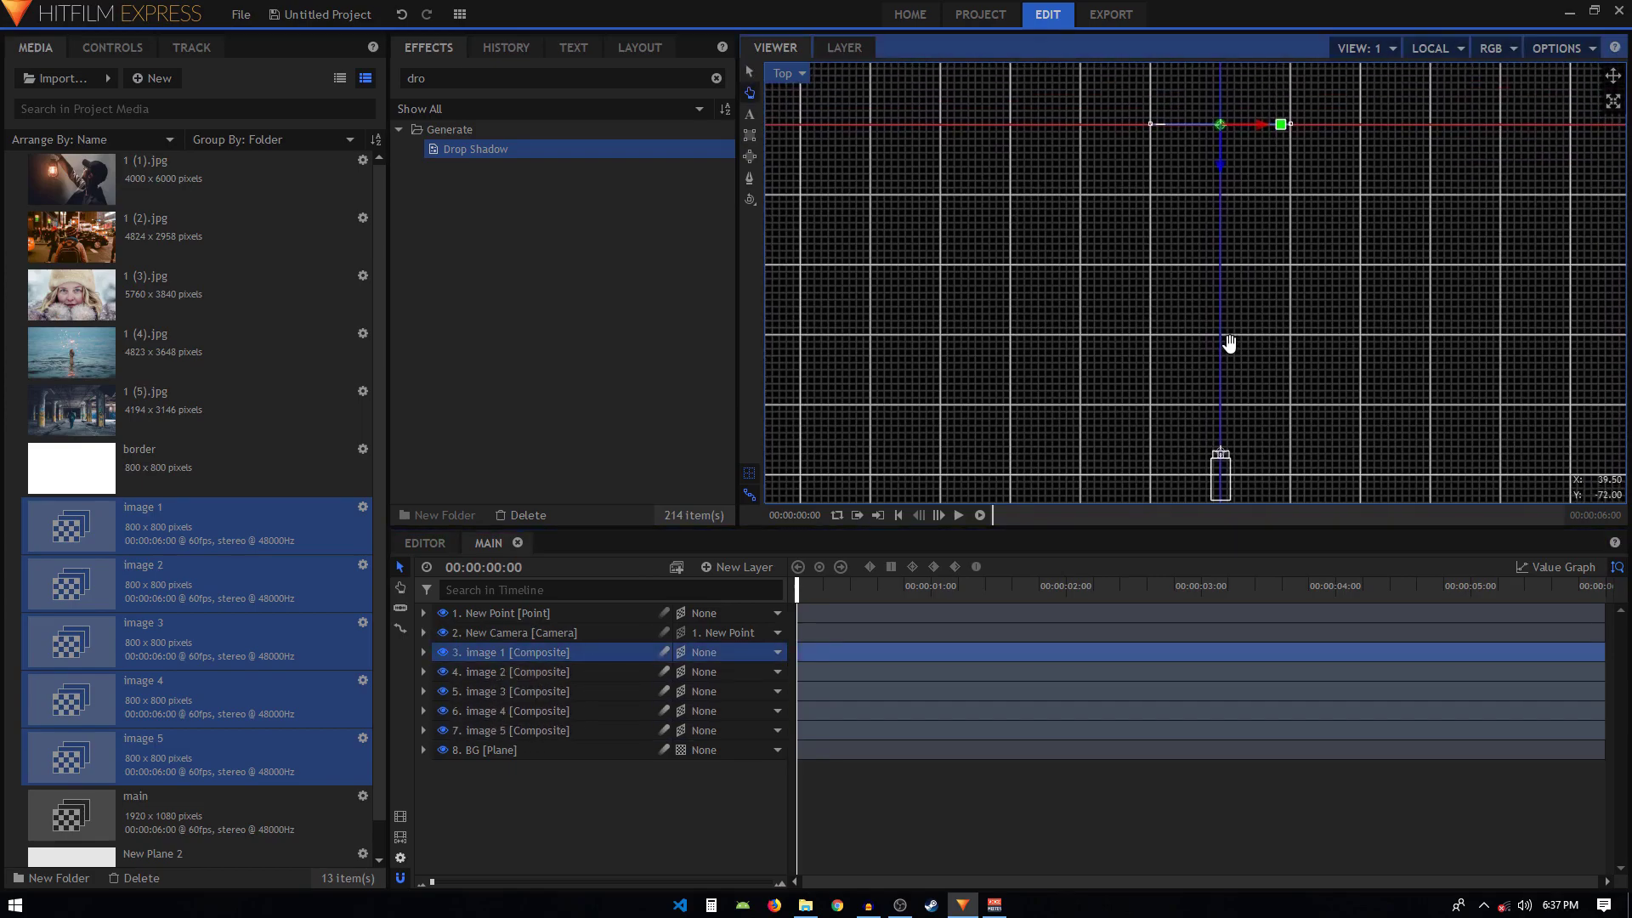
pyautogui.click(499, 674)
pyautogui.moveTo(1241, 237); pyautogui.dragTo(1118, 187)
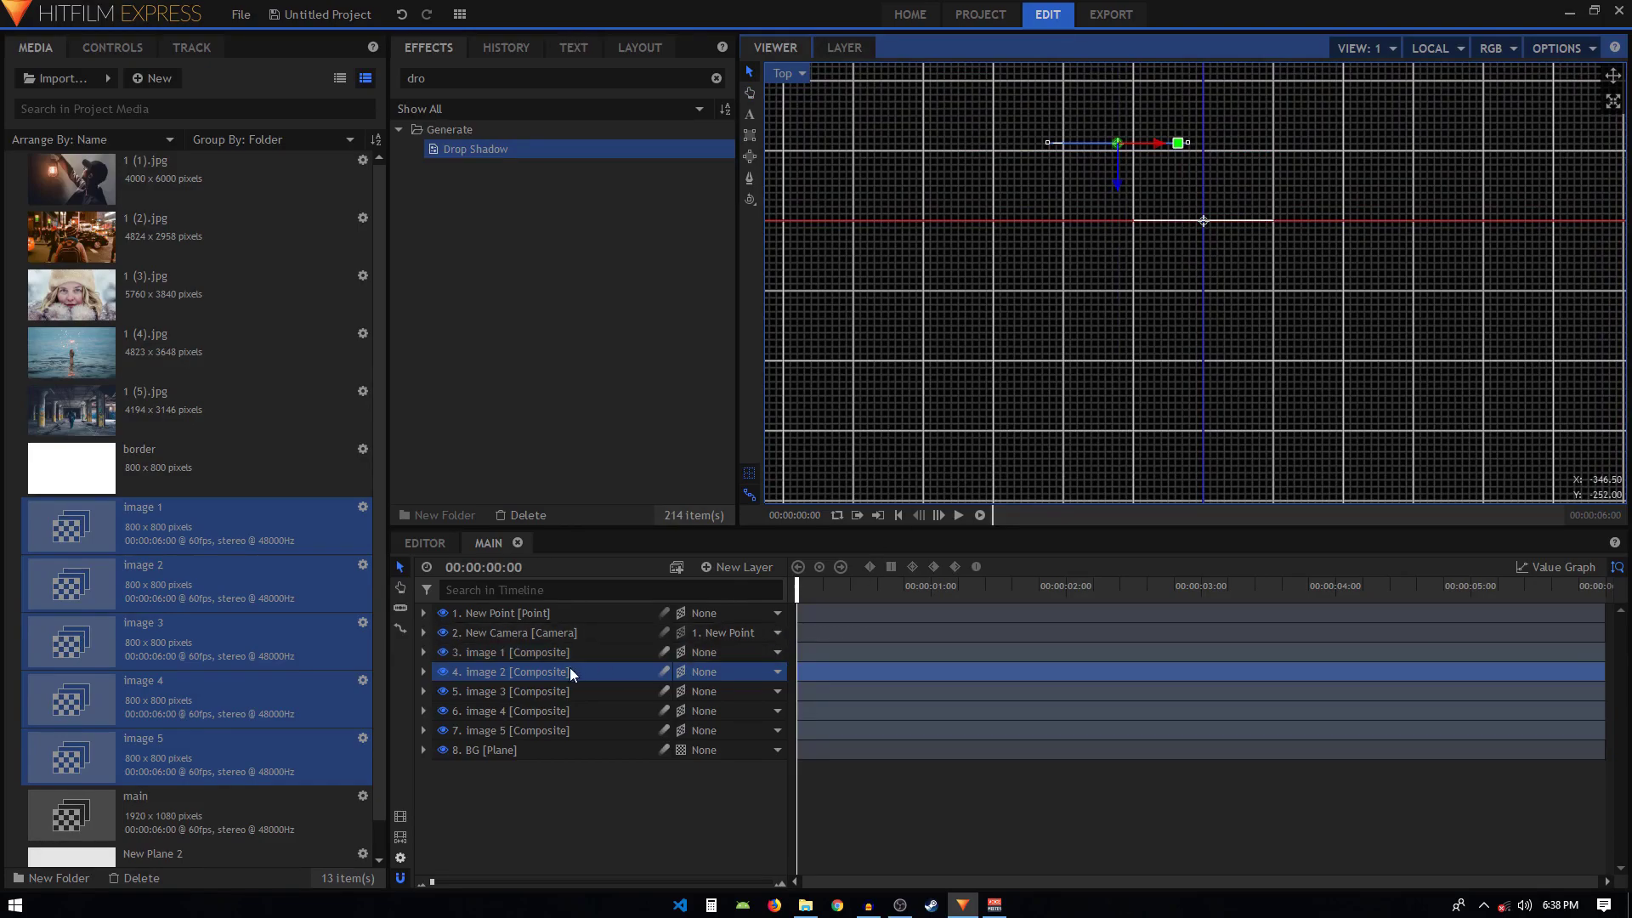
# Step: Stagger the image 3, 4 and 5 layers progressively farther back, with image 3 to the right, image 4 left and image 5 right
pyautogui.click(536, 692)
pyautogui.moveTo(1205, 270); pyautogui.dragTo(1125, 368)
pyautogui.click(535, 711)
pyautogui.moveTo(1171, 349); pyautogui.dragTo(1202, 183)
pyautogui.moveTo(1200, 148); pyautogui.dragTo(1129, 147)
pyautogui.click(595, 730)
pyautogui.moveTo(1172, 351); pyautogui.dragTo(1277, 101)
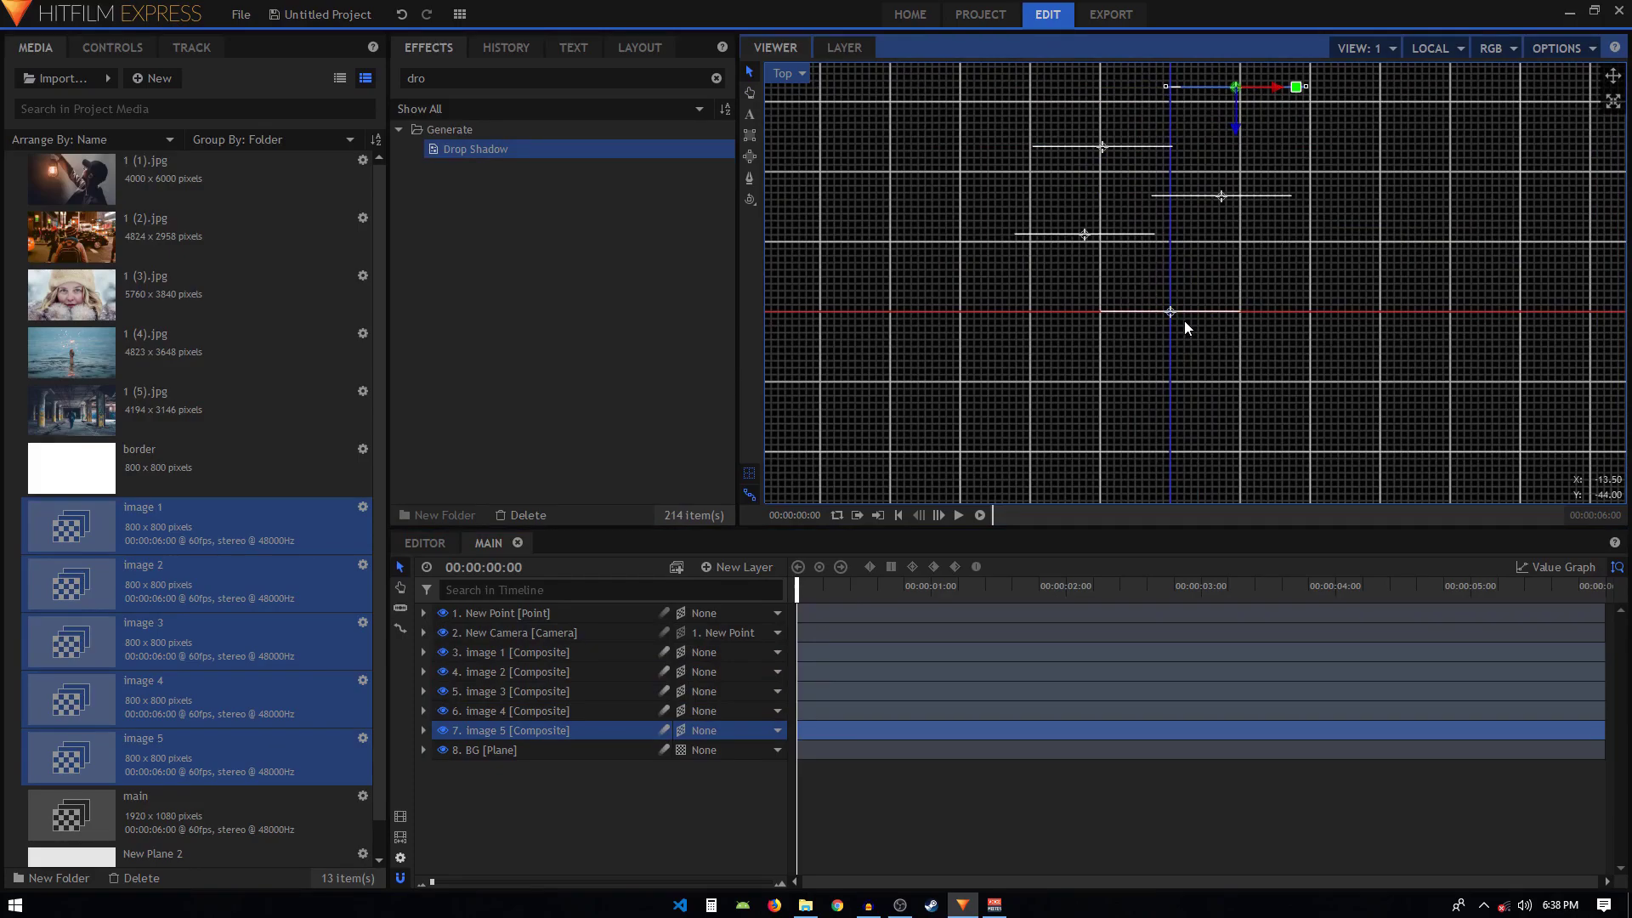
# Step: Switch the viewer to the Active Camera view to check the staggered layout
pyautogui.click(802, 75)
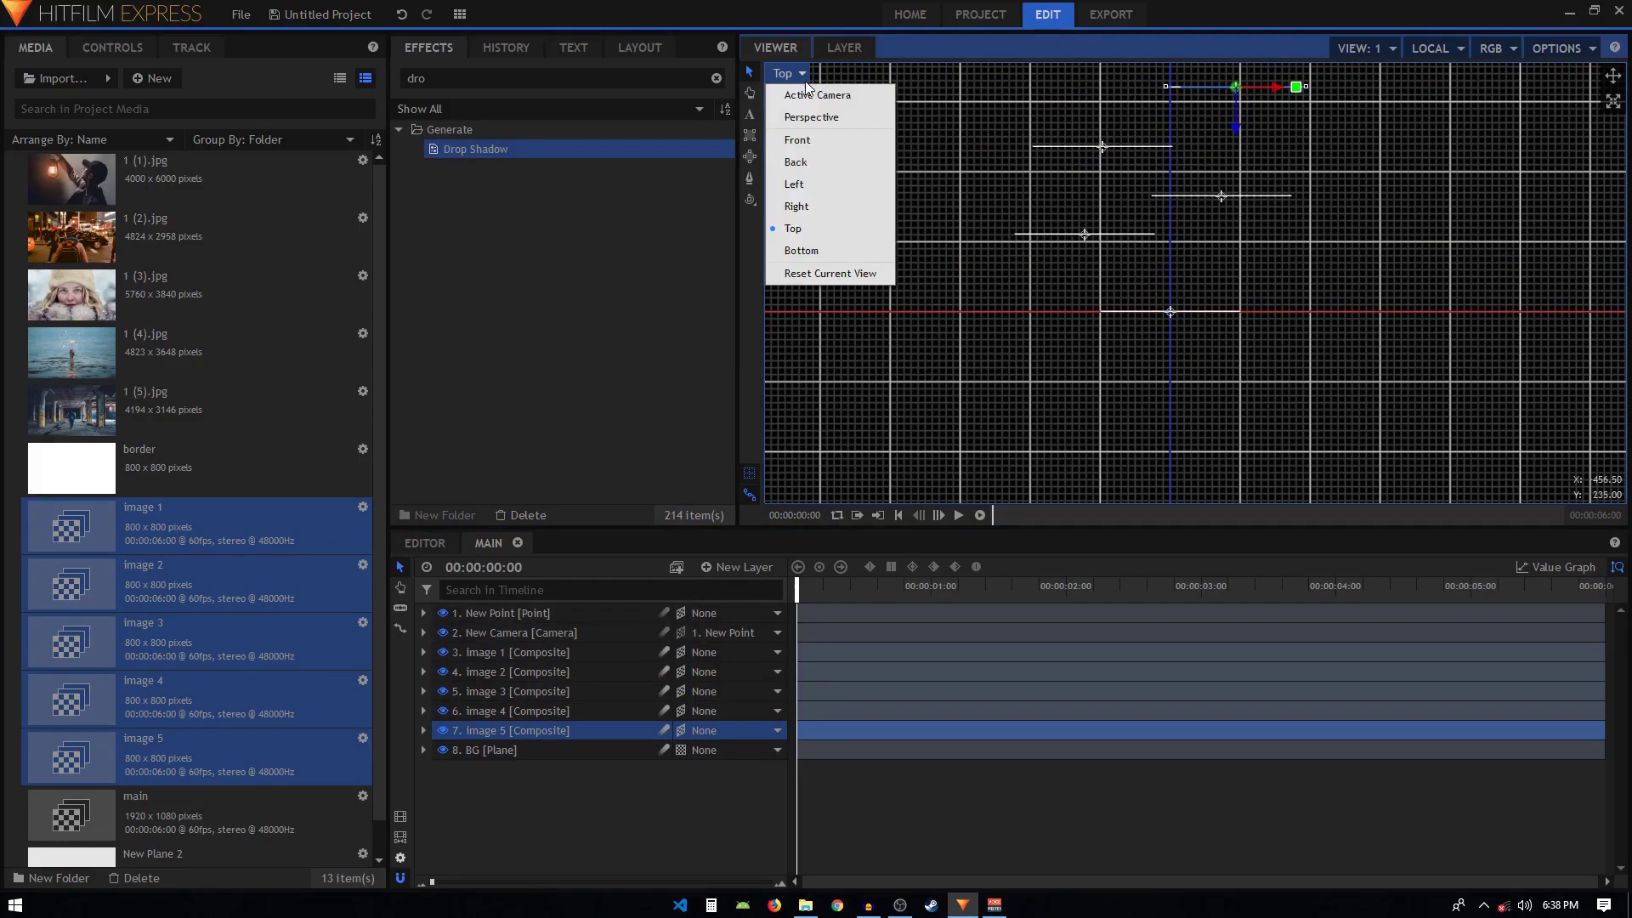
pyautogui.click(804, 95)
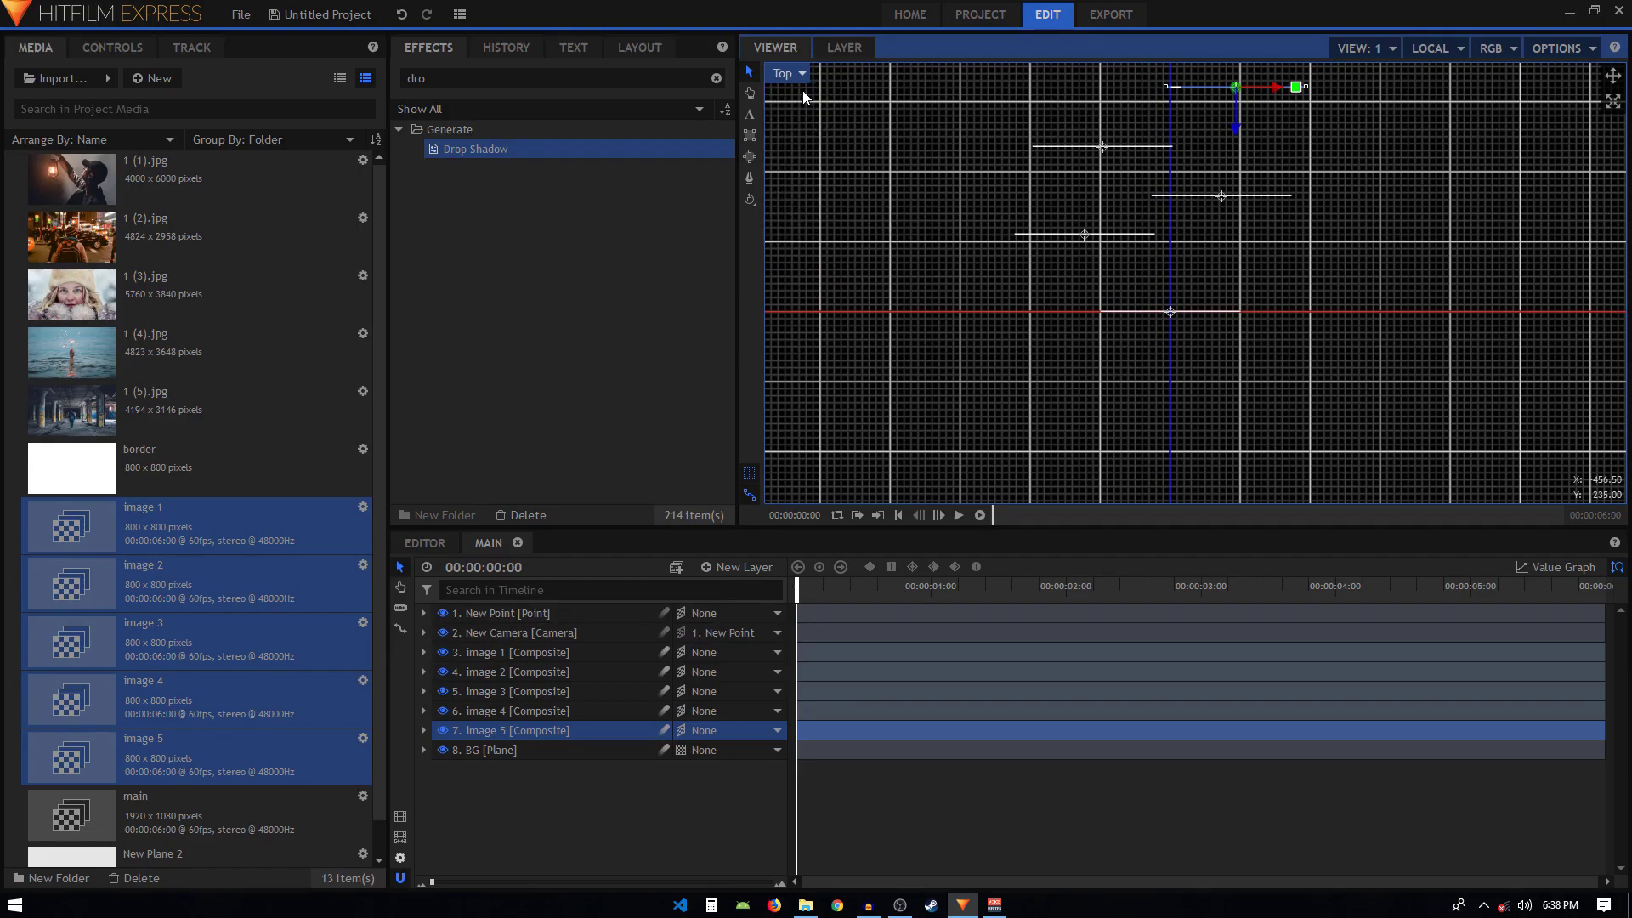
pyautogui.hotkey('ctrl', '1')
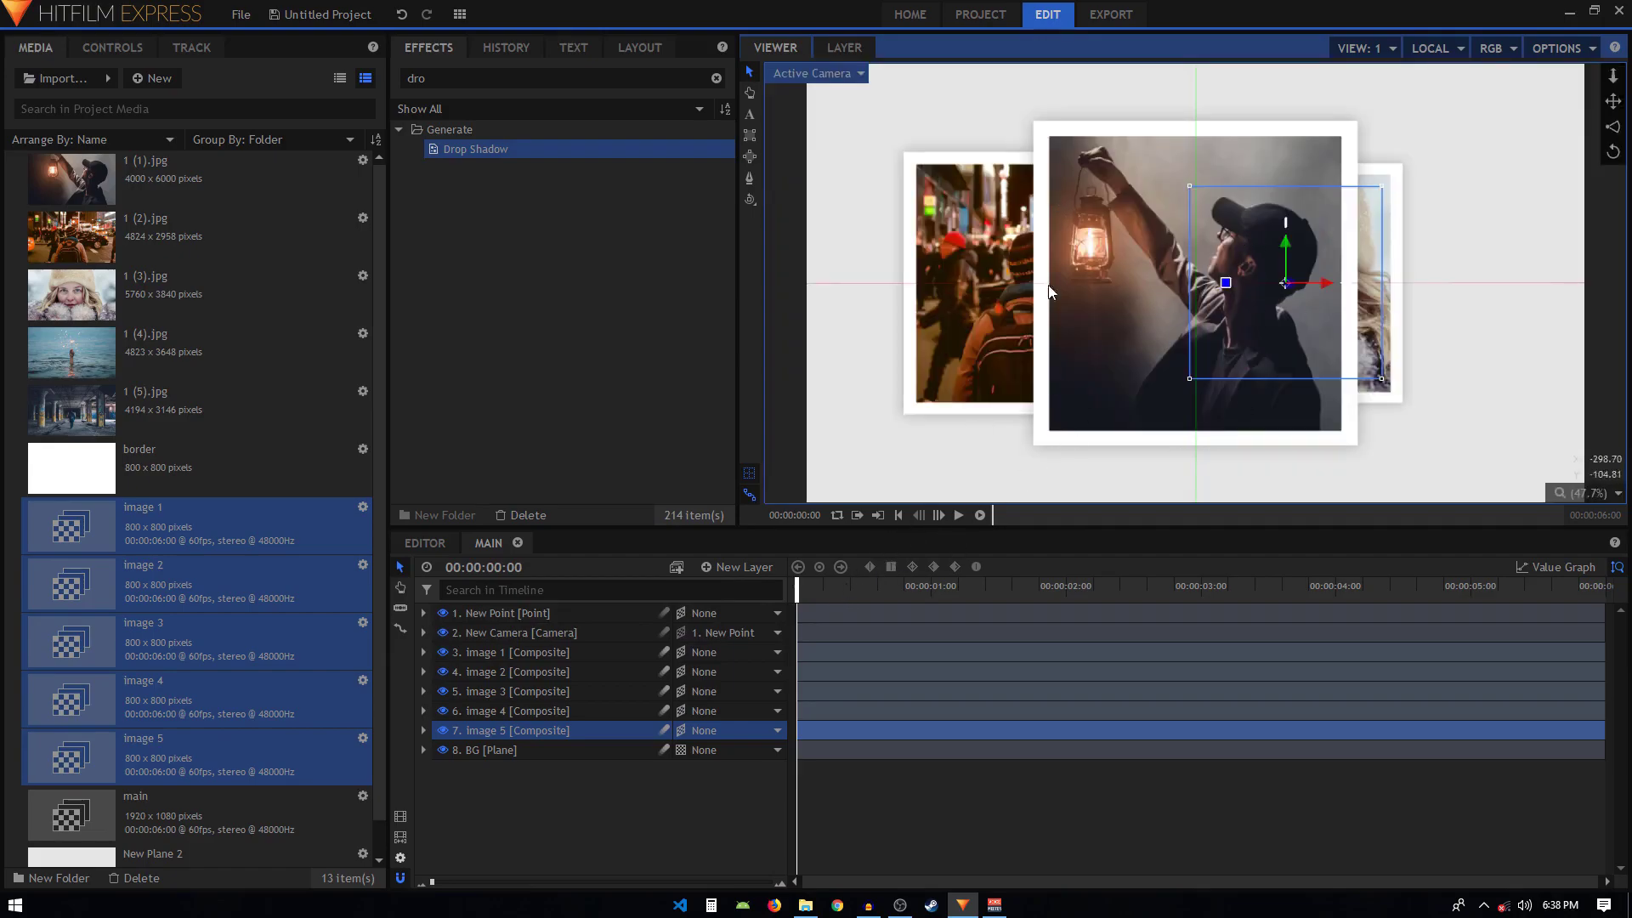
# Step: In the Perspective view, raise the image 2 layer so it sits higher beside image 1
pyautogui.click(818, 73)
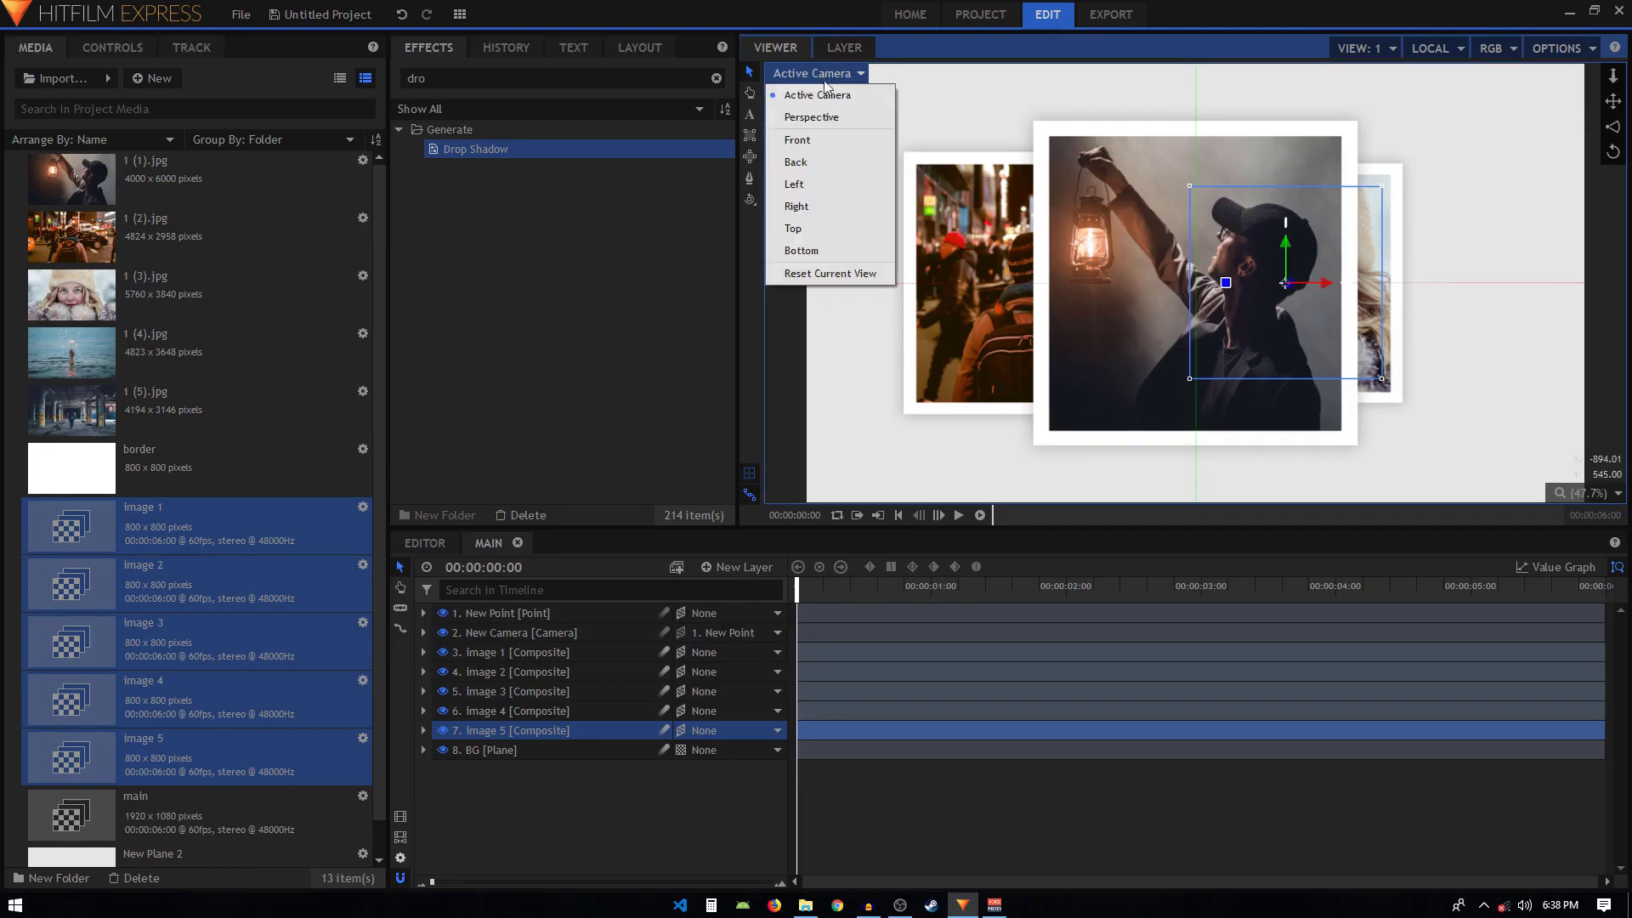
pyautogui.click(814, 121)
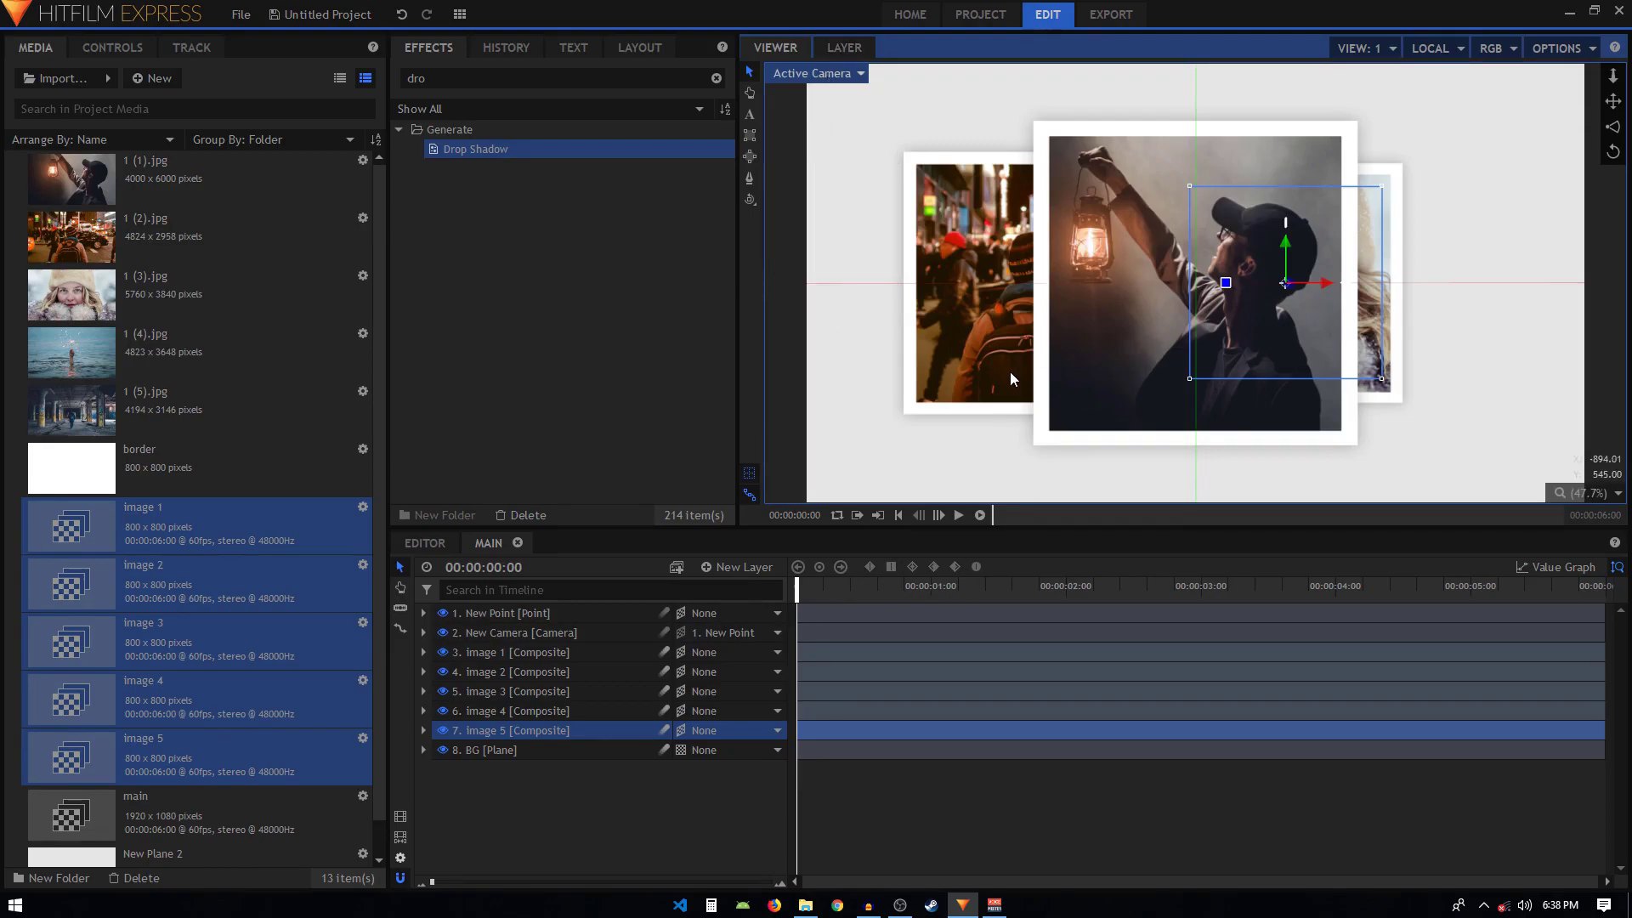
pyautogui.moveTo(941, 335); pyautogui.dragTo(1354, 303)
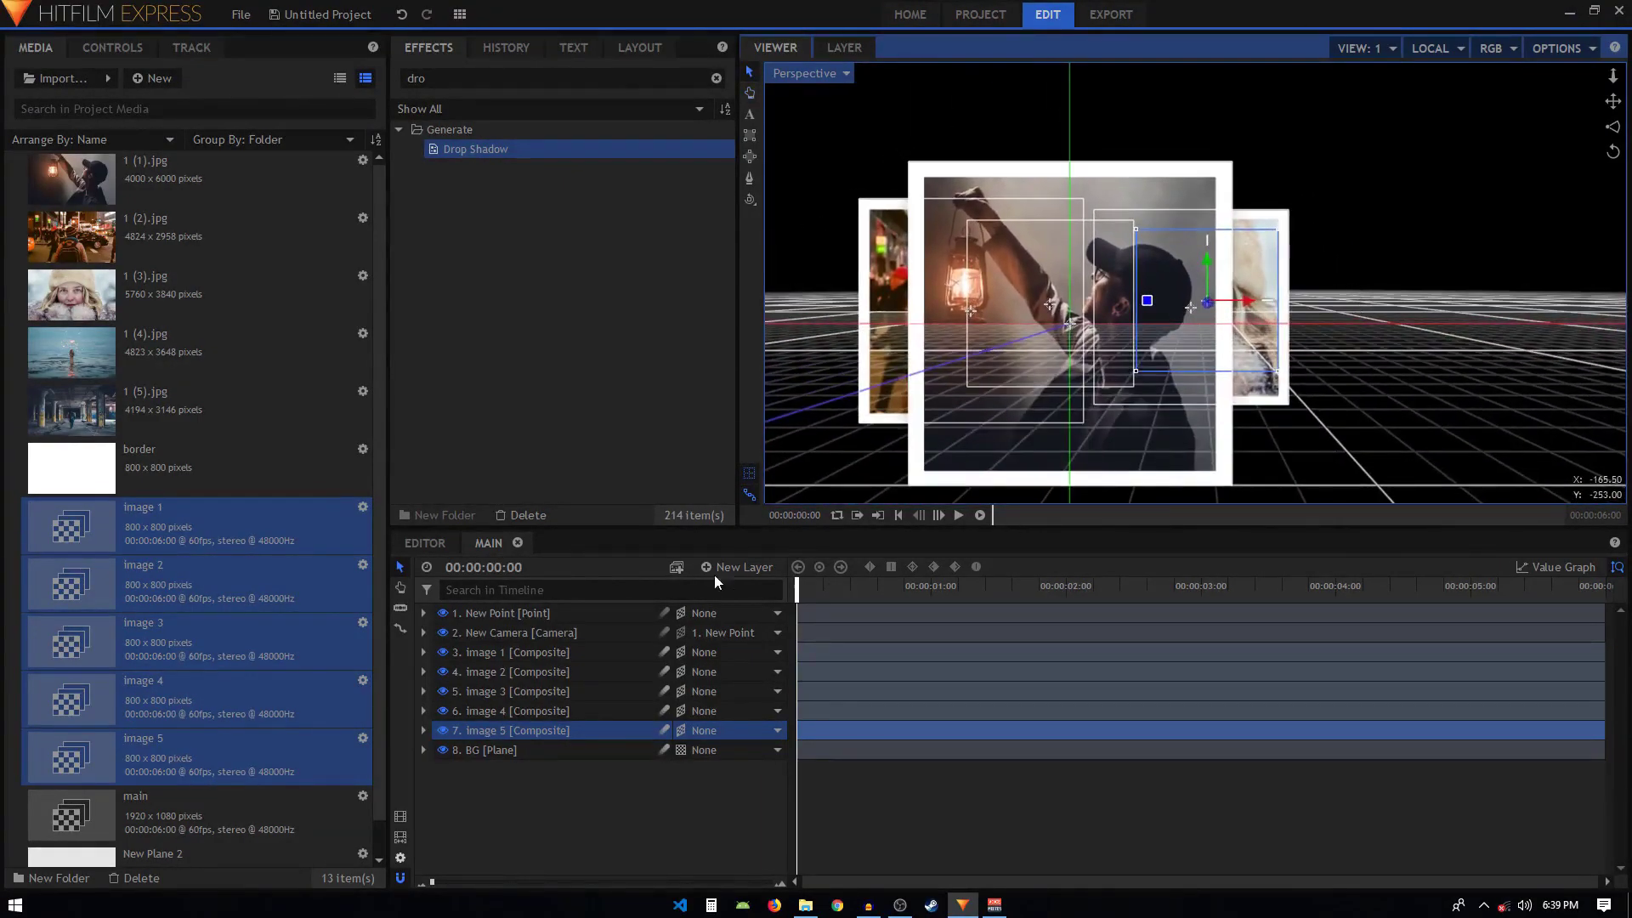
pyautogui.click(533, 672)
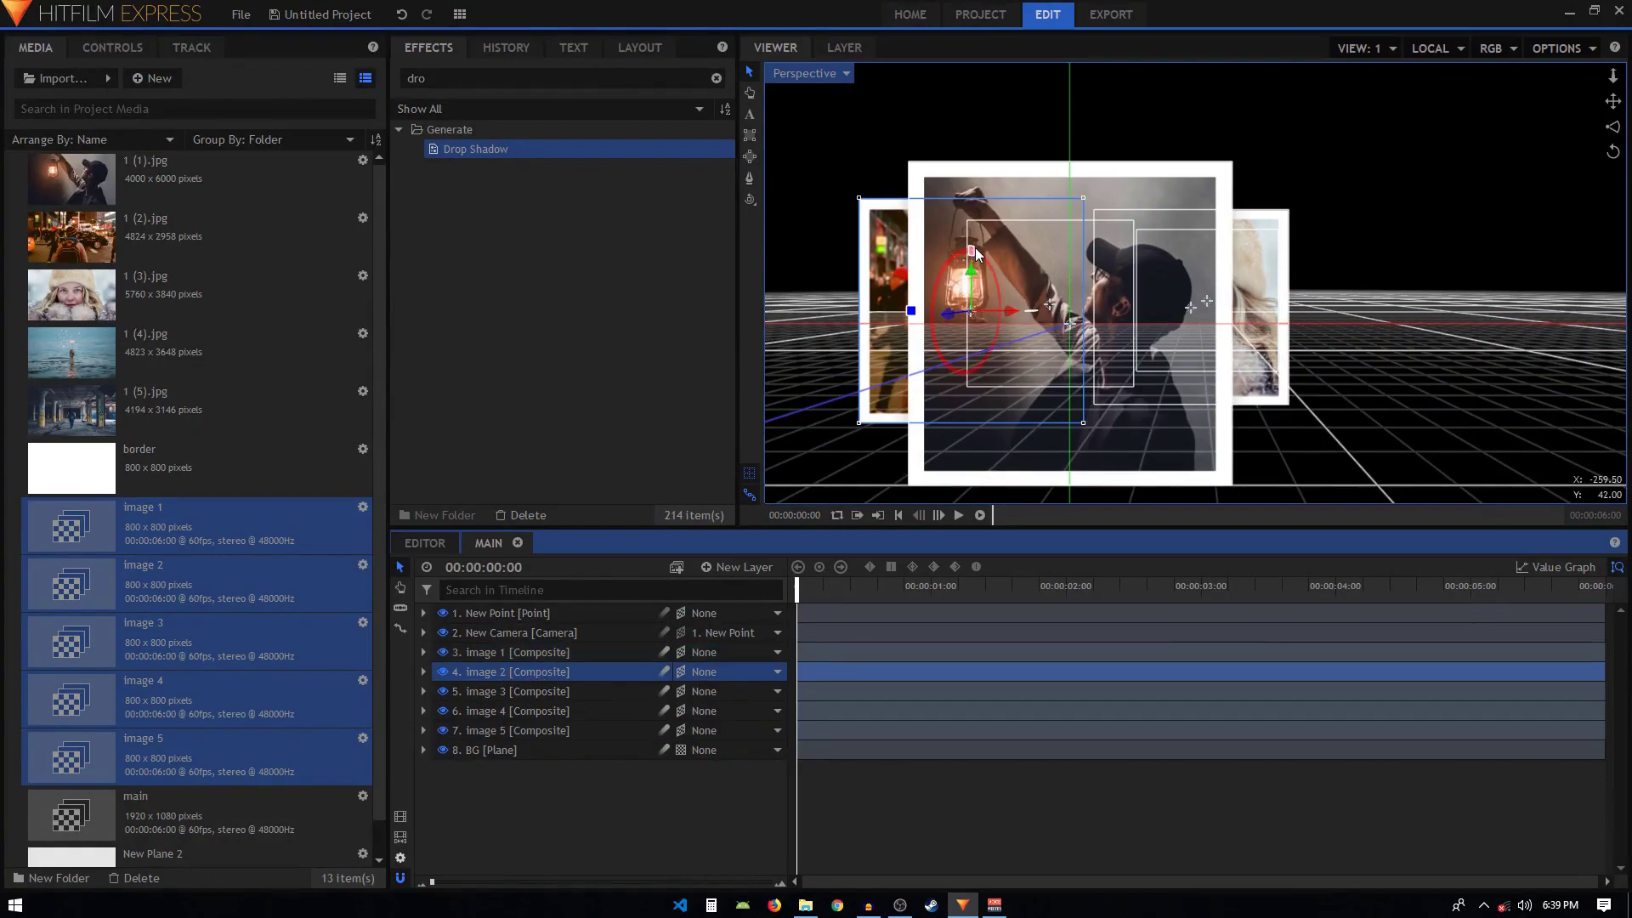
pyautogui.moveTo(971, 276); pyautogui.dragTo(967, 244)
pyautogui.press('h')
pyautogui.moveTo(1146, 333); pyautogui.dragTo(1410, 302)
pyautogui.press('v')
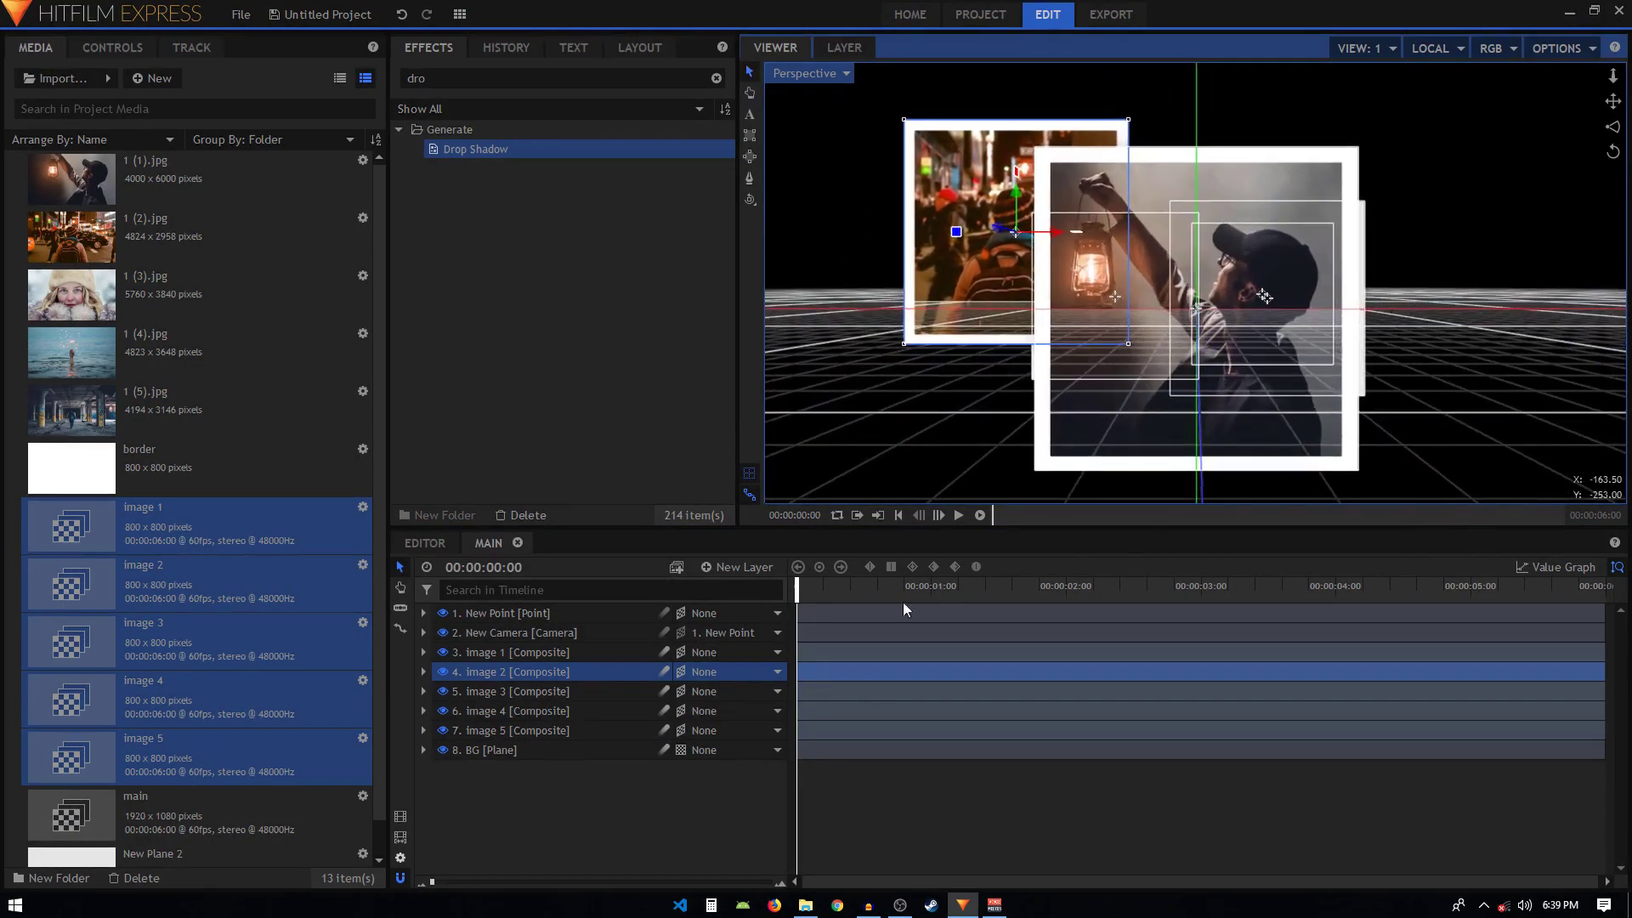
# Step: Move the image 3 layer to the lower right of image 1 and the image 4 layer to its lower left
pyautogui.click(549, 691)
pyautogui.moveTo(1267, 258); pyautogui.dragTo(1426, 375)
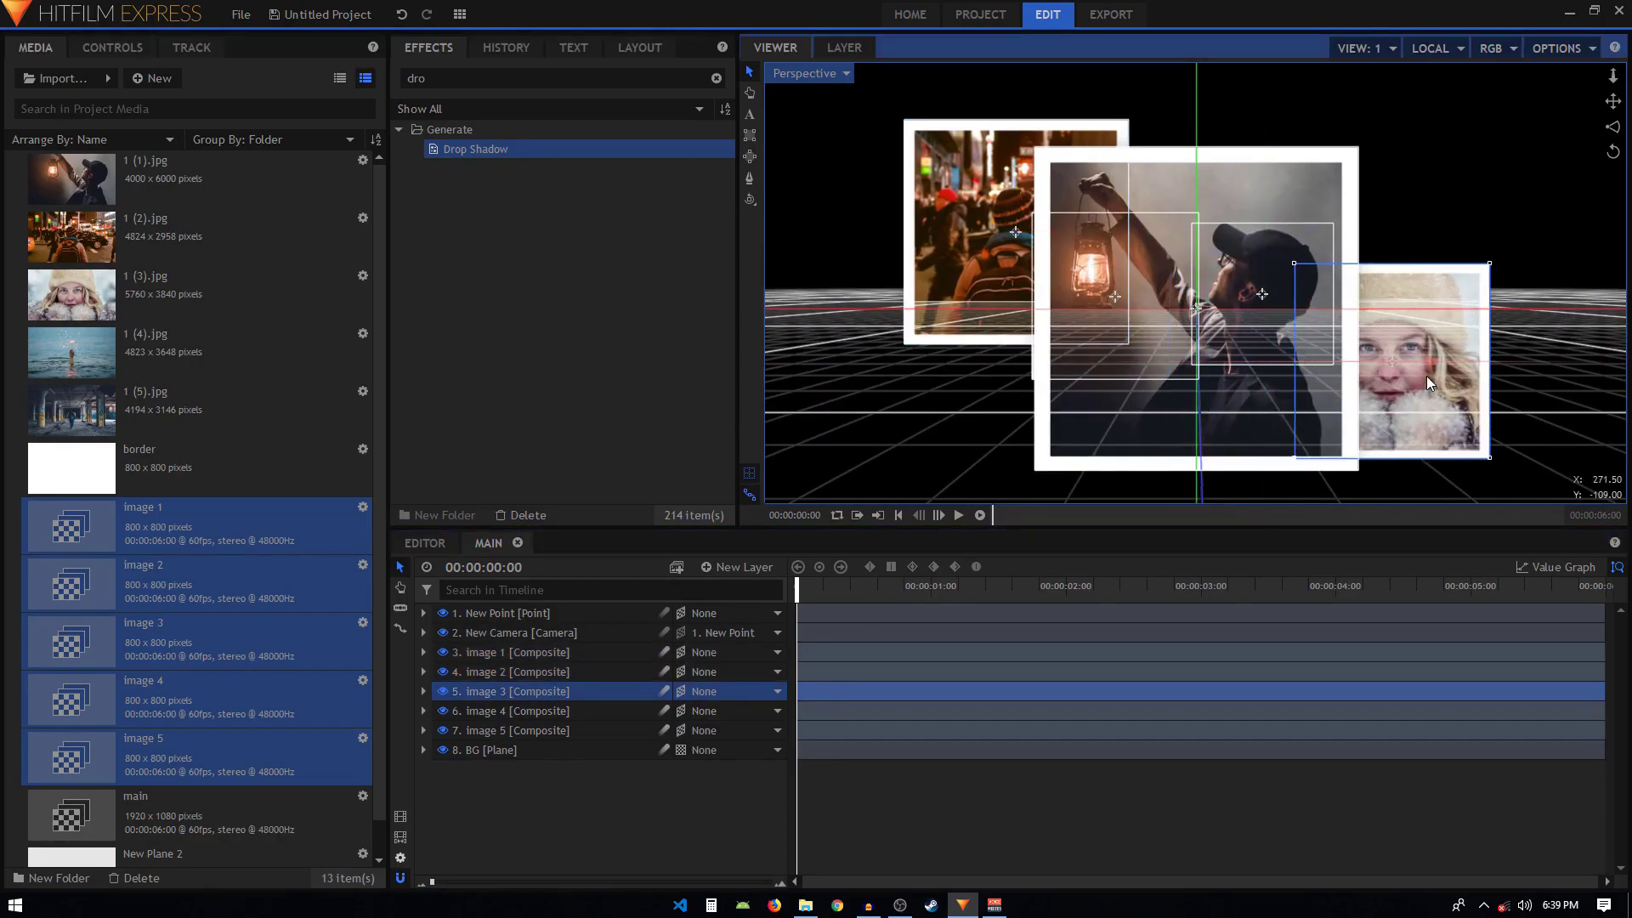
pyautogui.click(527, 714)
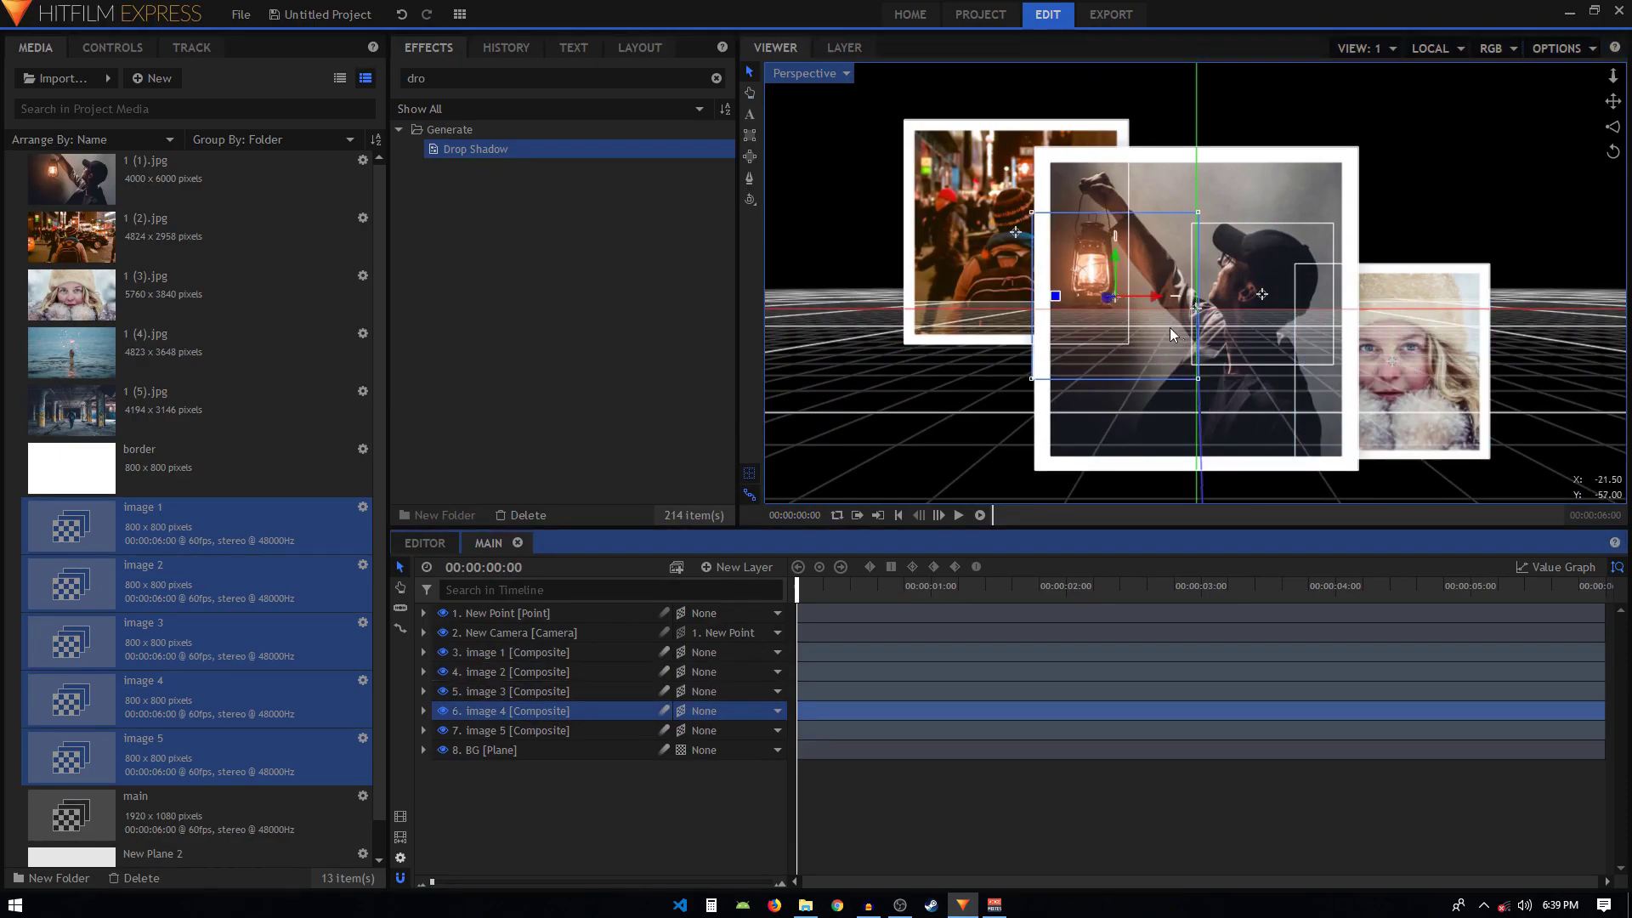
pyautogui.moveTo(1120, 267); pyautogui.dragTo(988, 329)
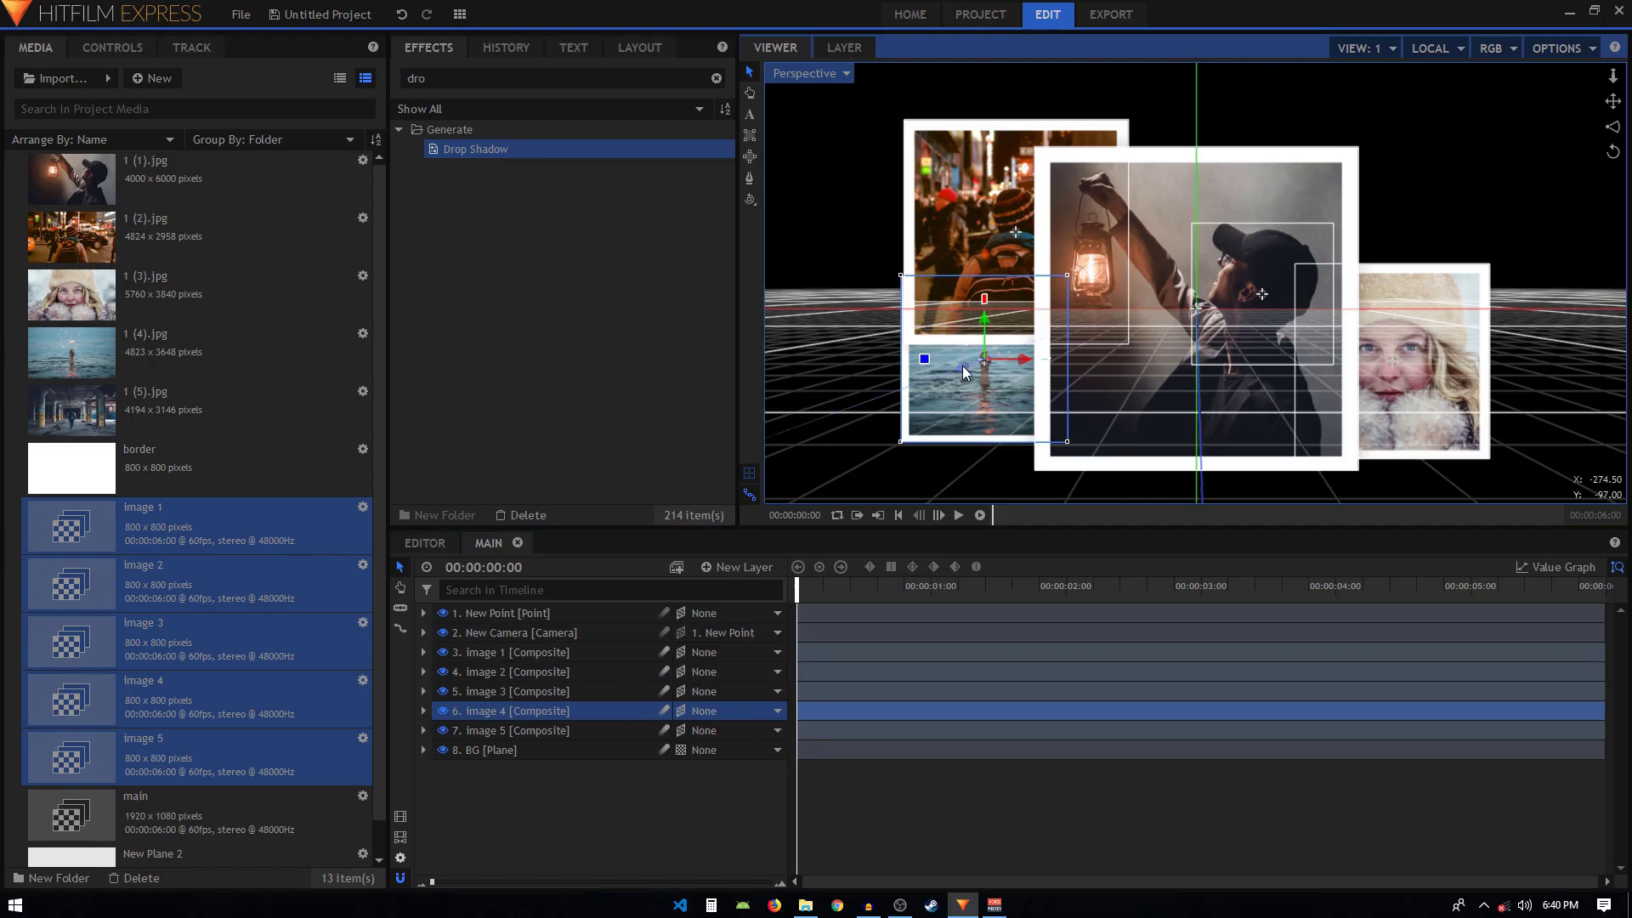
pyautogui.moveTo(971, 364)
pyautogui.mouseDown()
pyautogui.moveTo(1002, 339)
pyautogui.moveTo(977, 355)
pyautogui.mouseUp()
# Step: Move the image 5 layer up and to the right so it shows behind image 1, above image 3
pyautogui.click(544, 734)
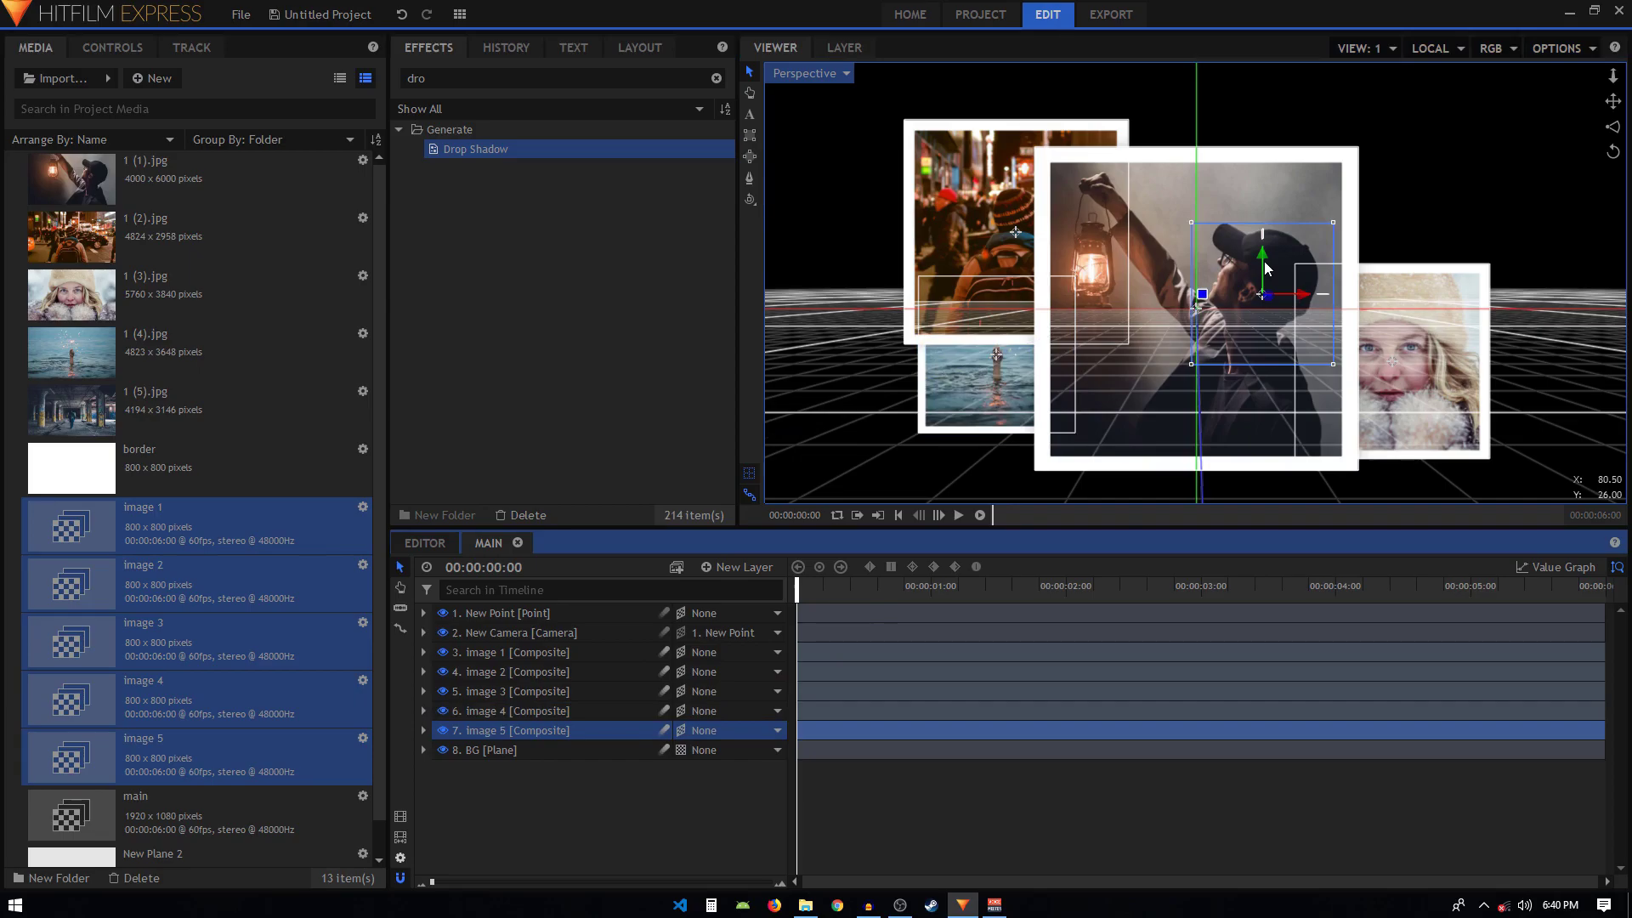
pyautogui.click(1262, 262)
pyautogui.click(547, 730)
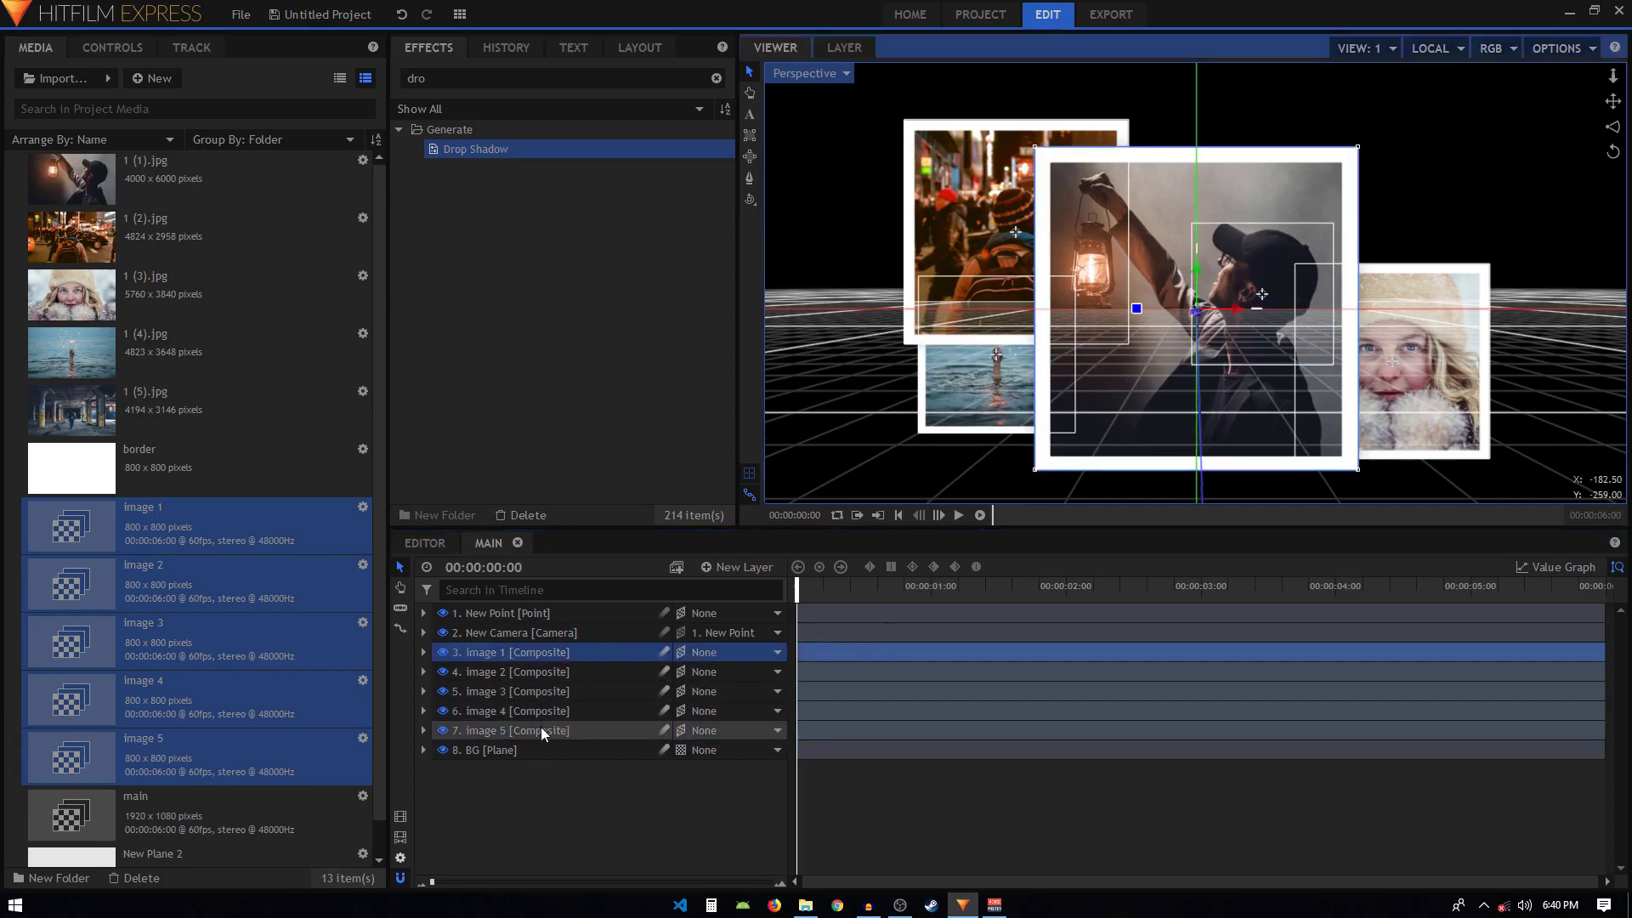
pyautogui.moveTo(1267, 253); pyautogui.dragTo(1354, 243)
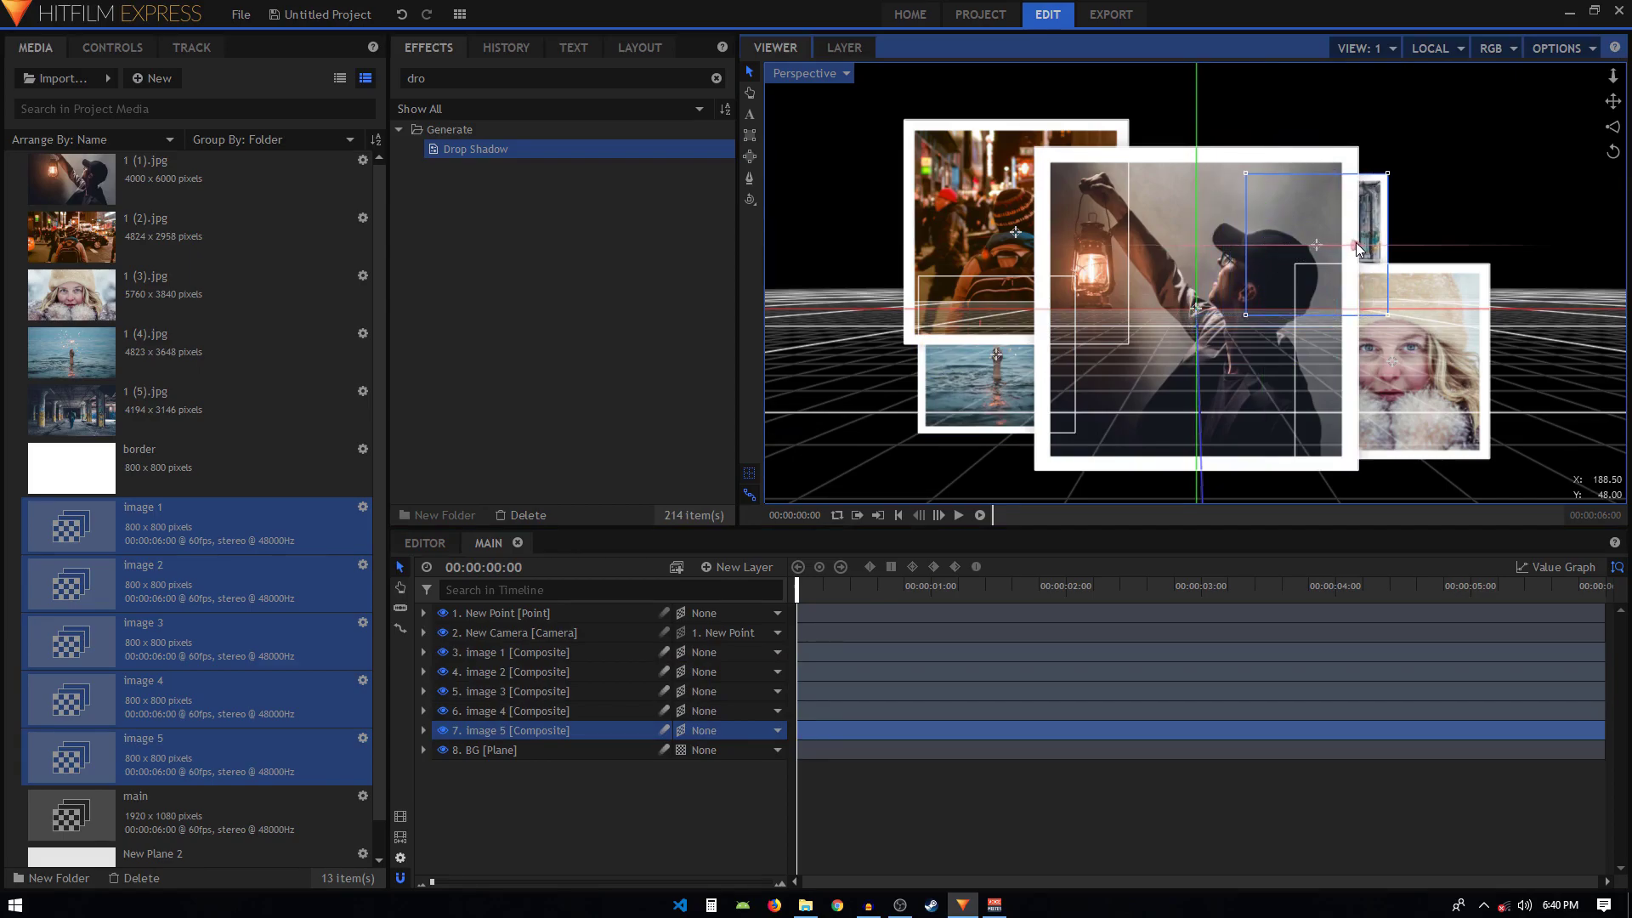
pyautogui.click(556, 825)
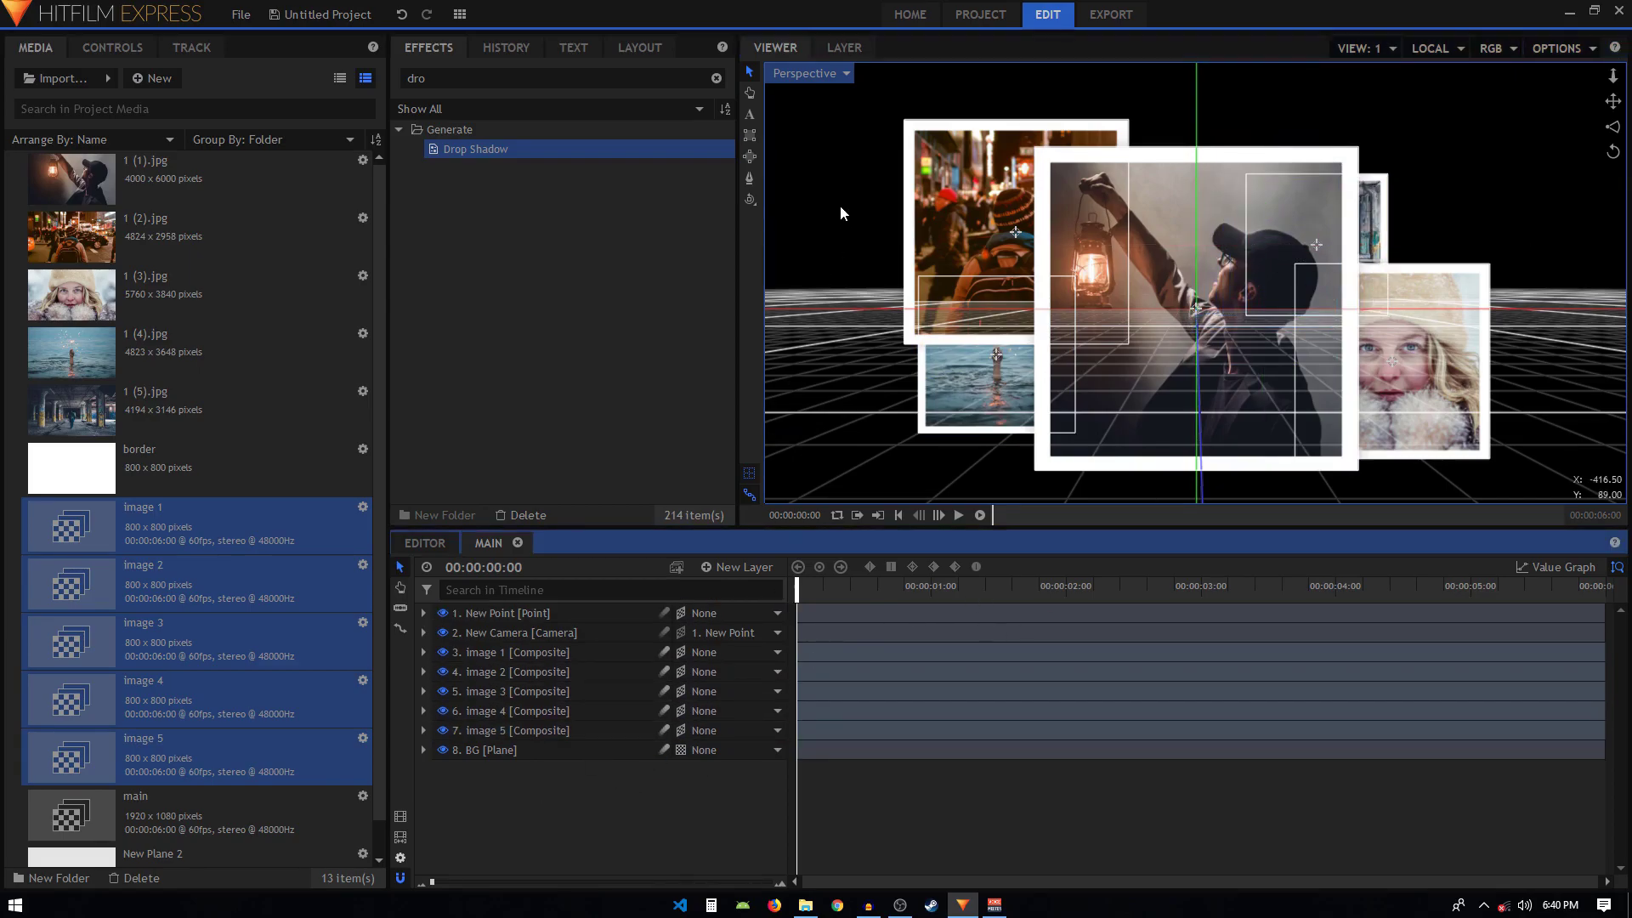
# Step: In the Active Camera view, shift image 4 left past the frame's edge and image 5 farther up and right past the upper edge
pyautogui.click(806, 74)
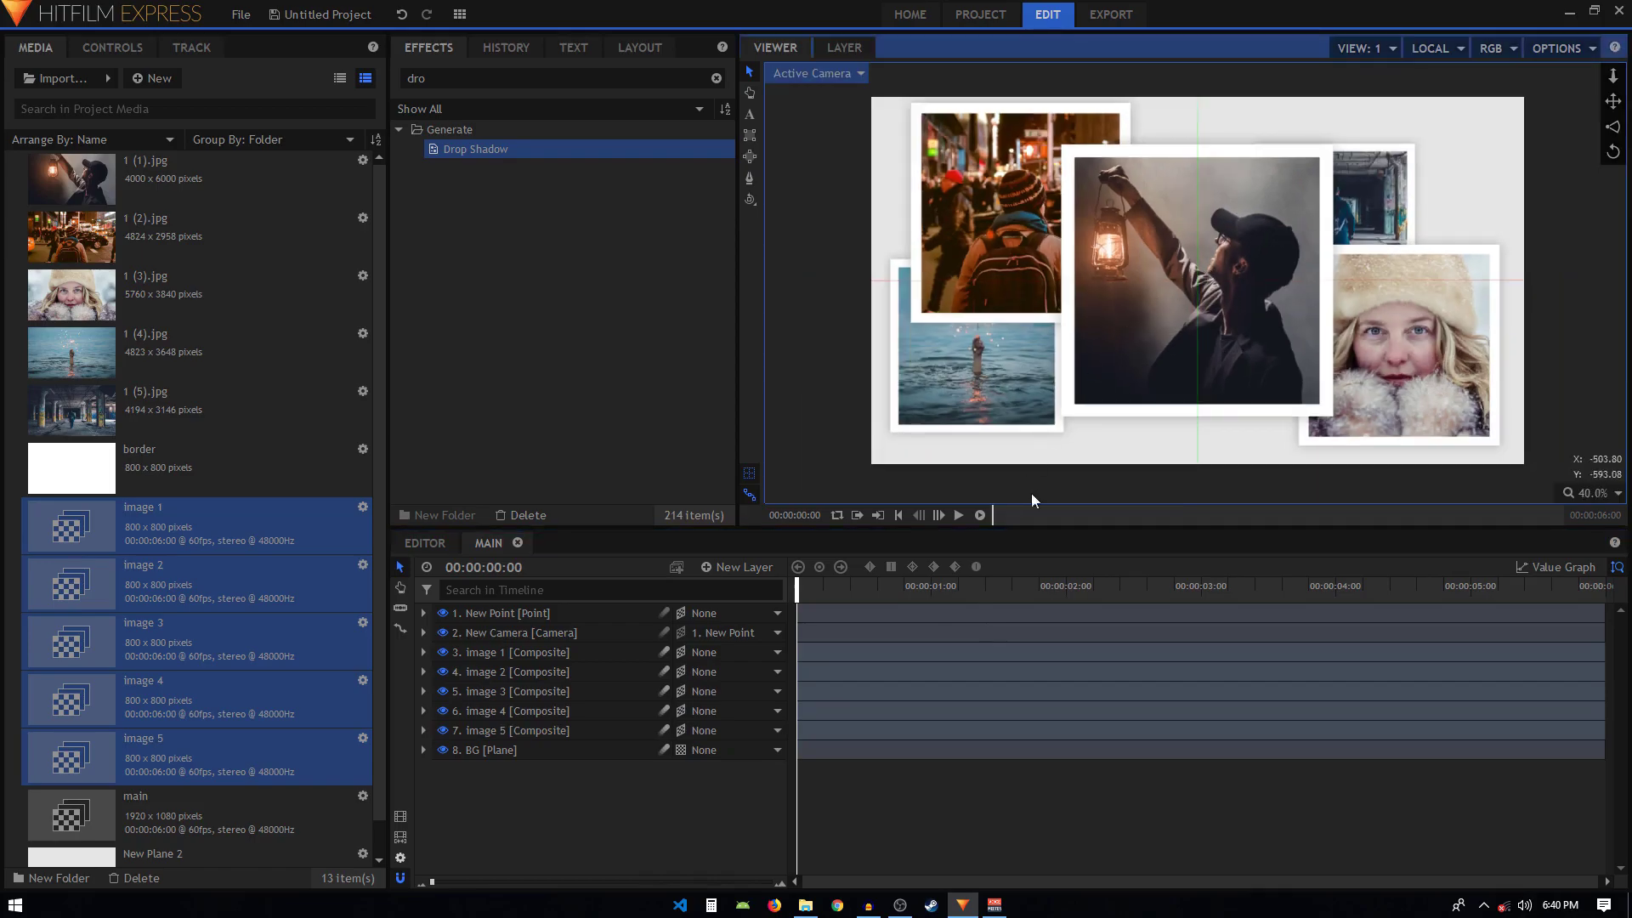
pyautogui.click(972, 392)
pyautogui.moveTo(1013, 347); pyautogui.dragTo(956, 347)
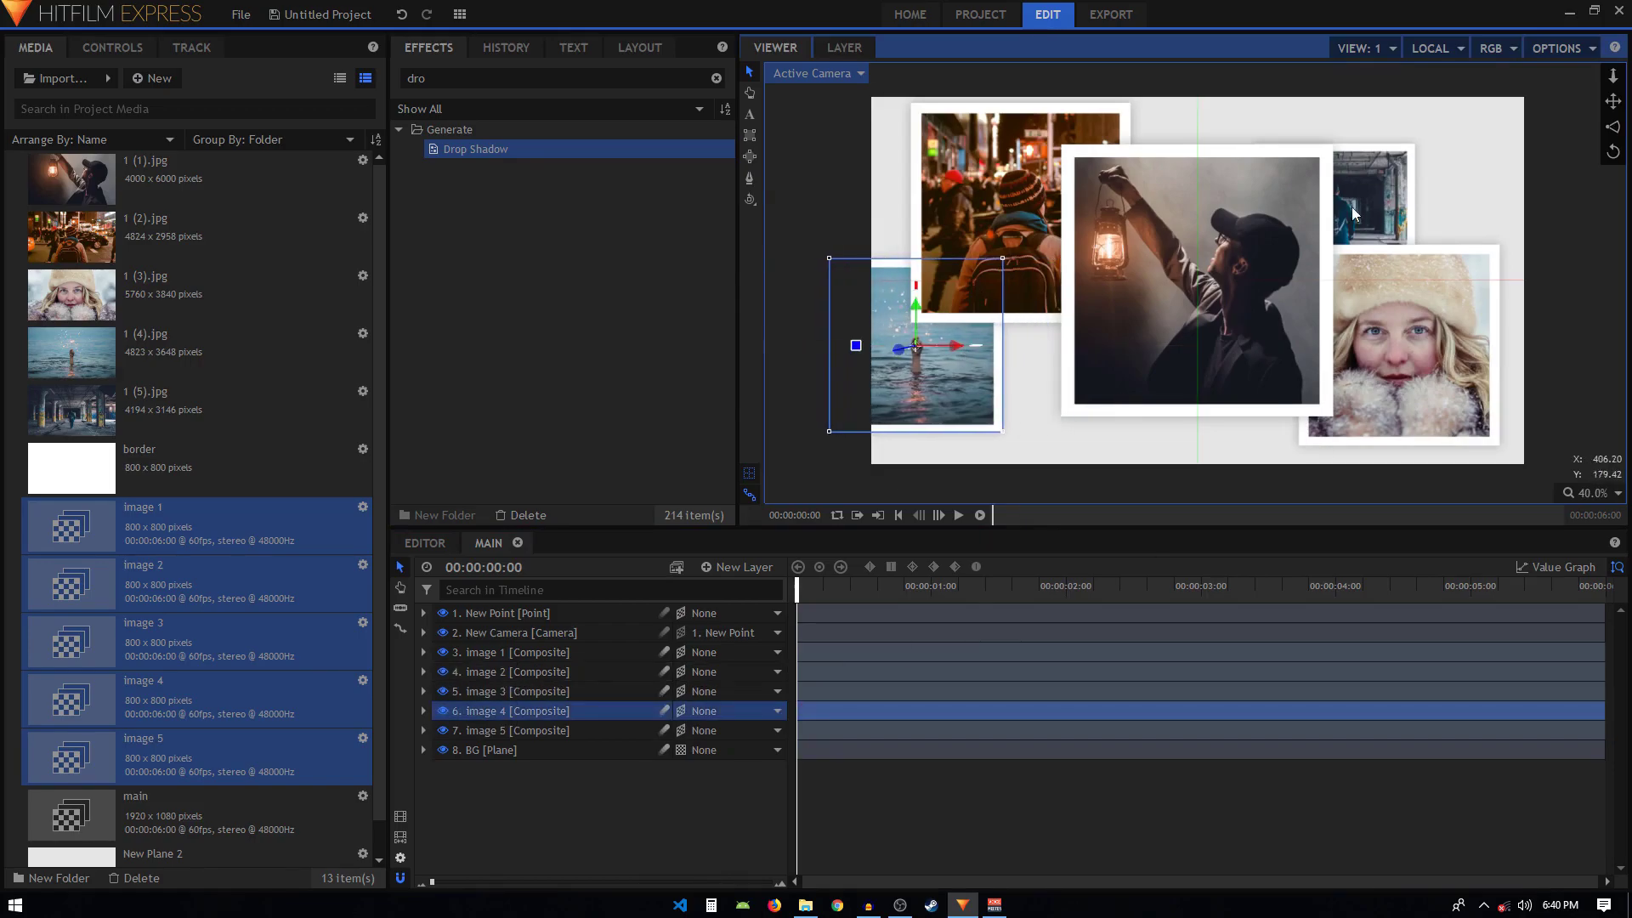
pyautogui.click(1365, 186)
pyautogui.moveTo(1336, 176); pyautogui.dragTo(1400, 125)
# Step: Push the image 2 layer farther back in depth and raise it slightly within the frame
pyautogui.click(1002, 203)
pyautogui.moveTo(1045, 219); pyautogui.dragTo(1061, 255)
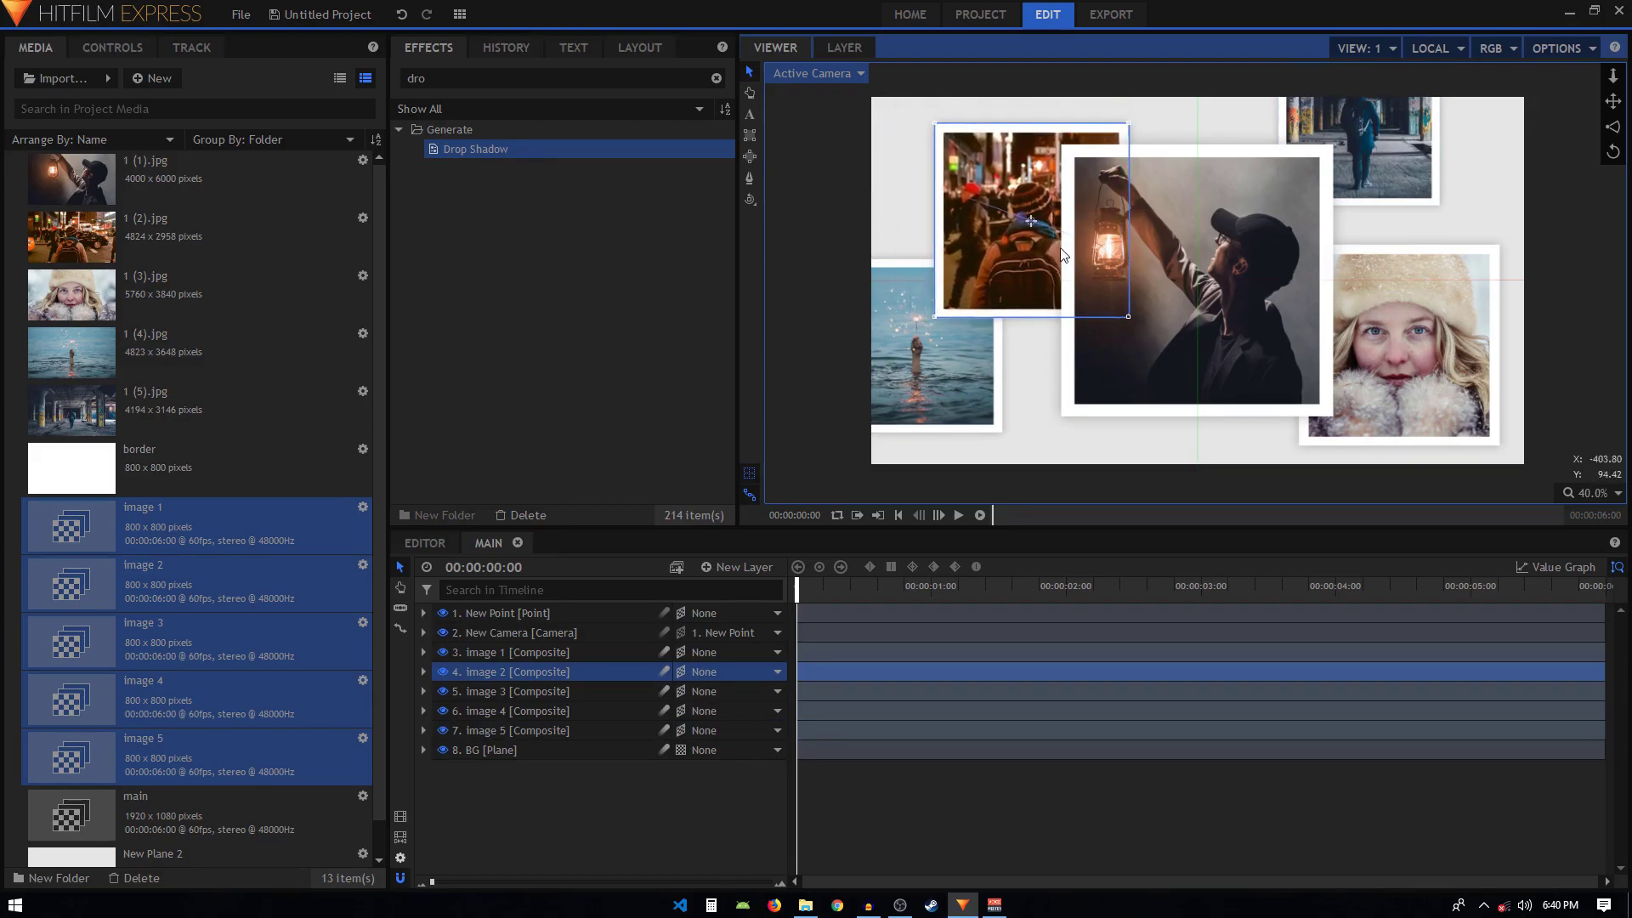
pyautogui.moveTo(1033, 179); pyautogui.dragTo(1030, 174)
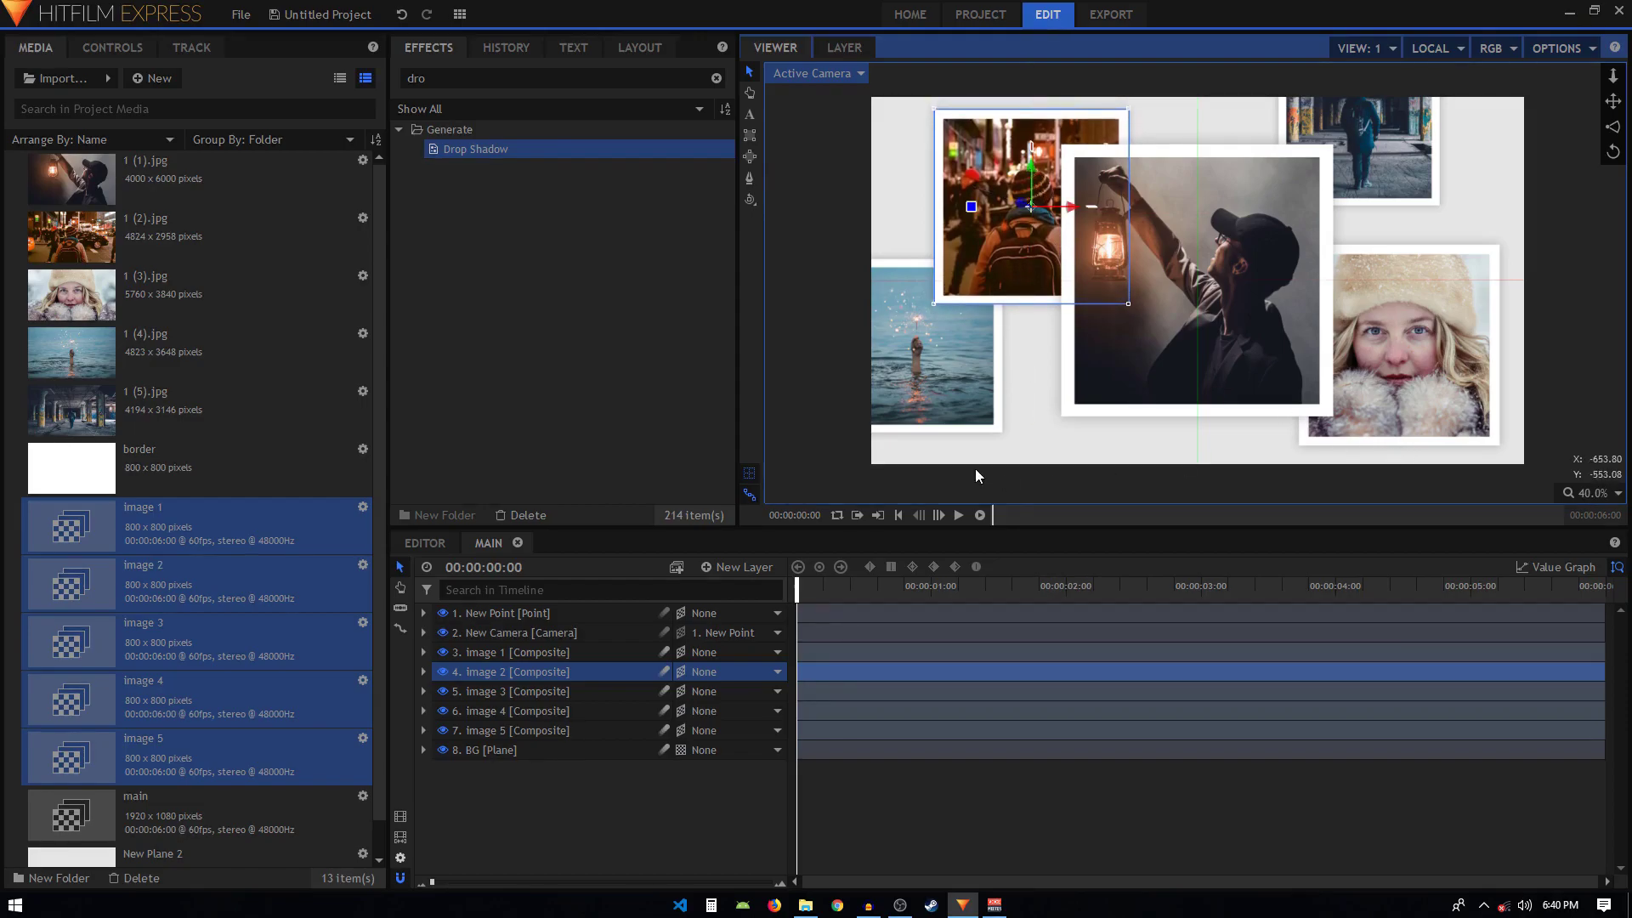
pyautogui.click(559, 793)
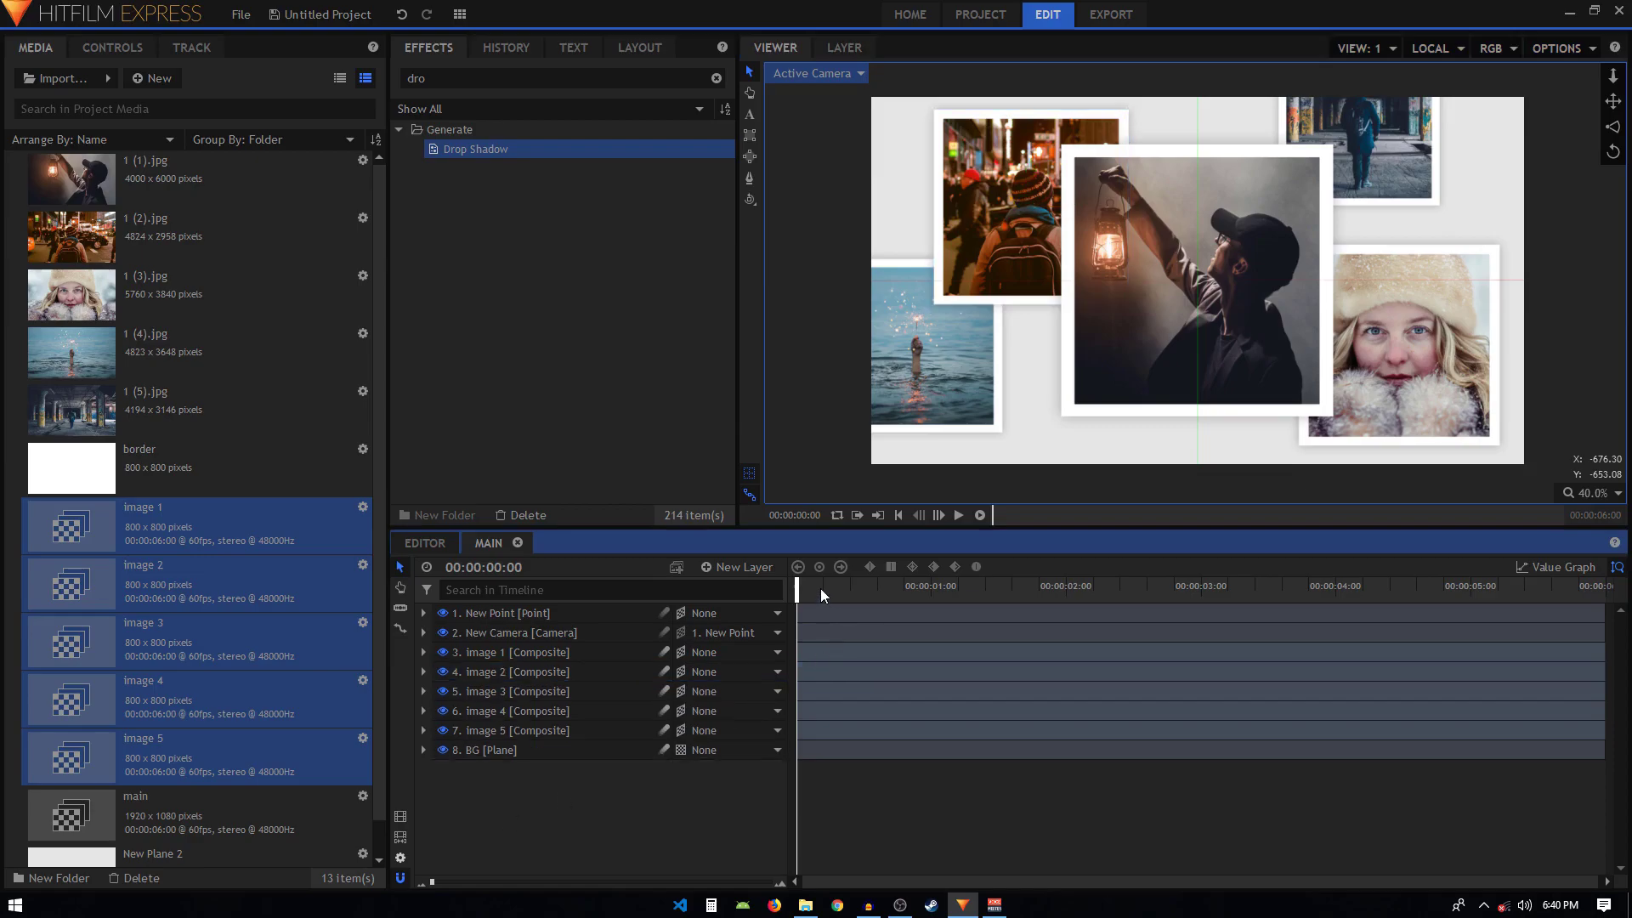
# Step: Keyframe the point layer's Position at 0, 0, 0 at 1 second and set its Z position to -2192.0 at 0 seconds
pyautogui.click(510, 631)
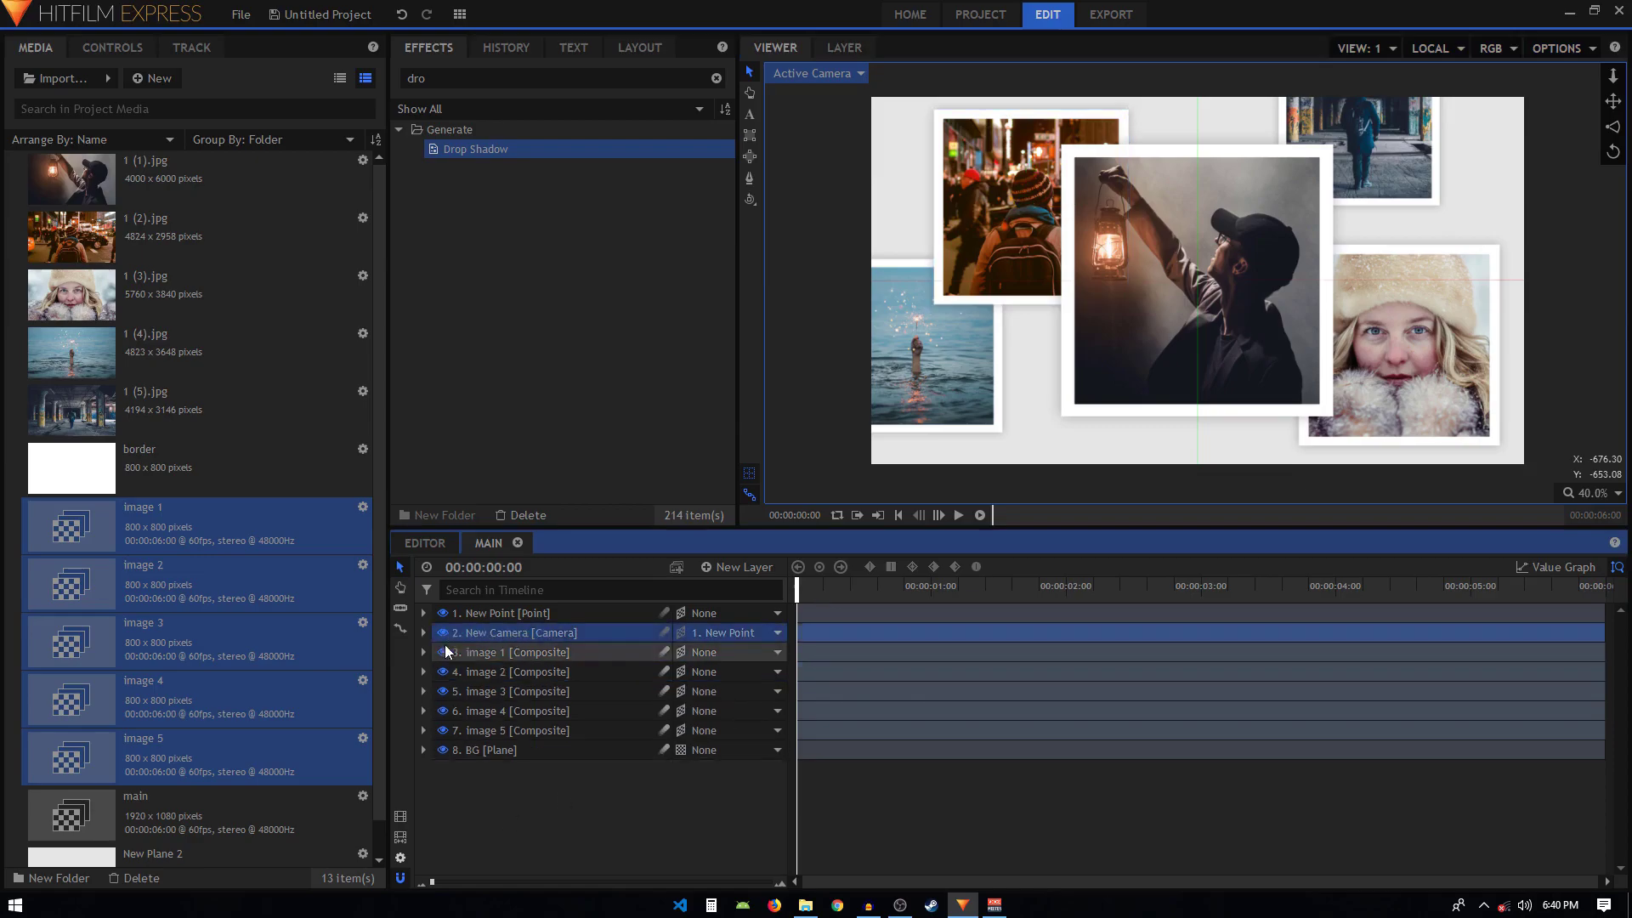
pyautogui.click(422, 612)
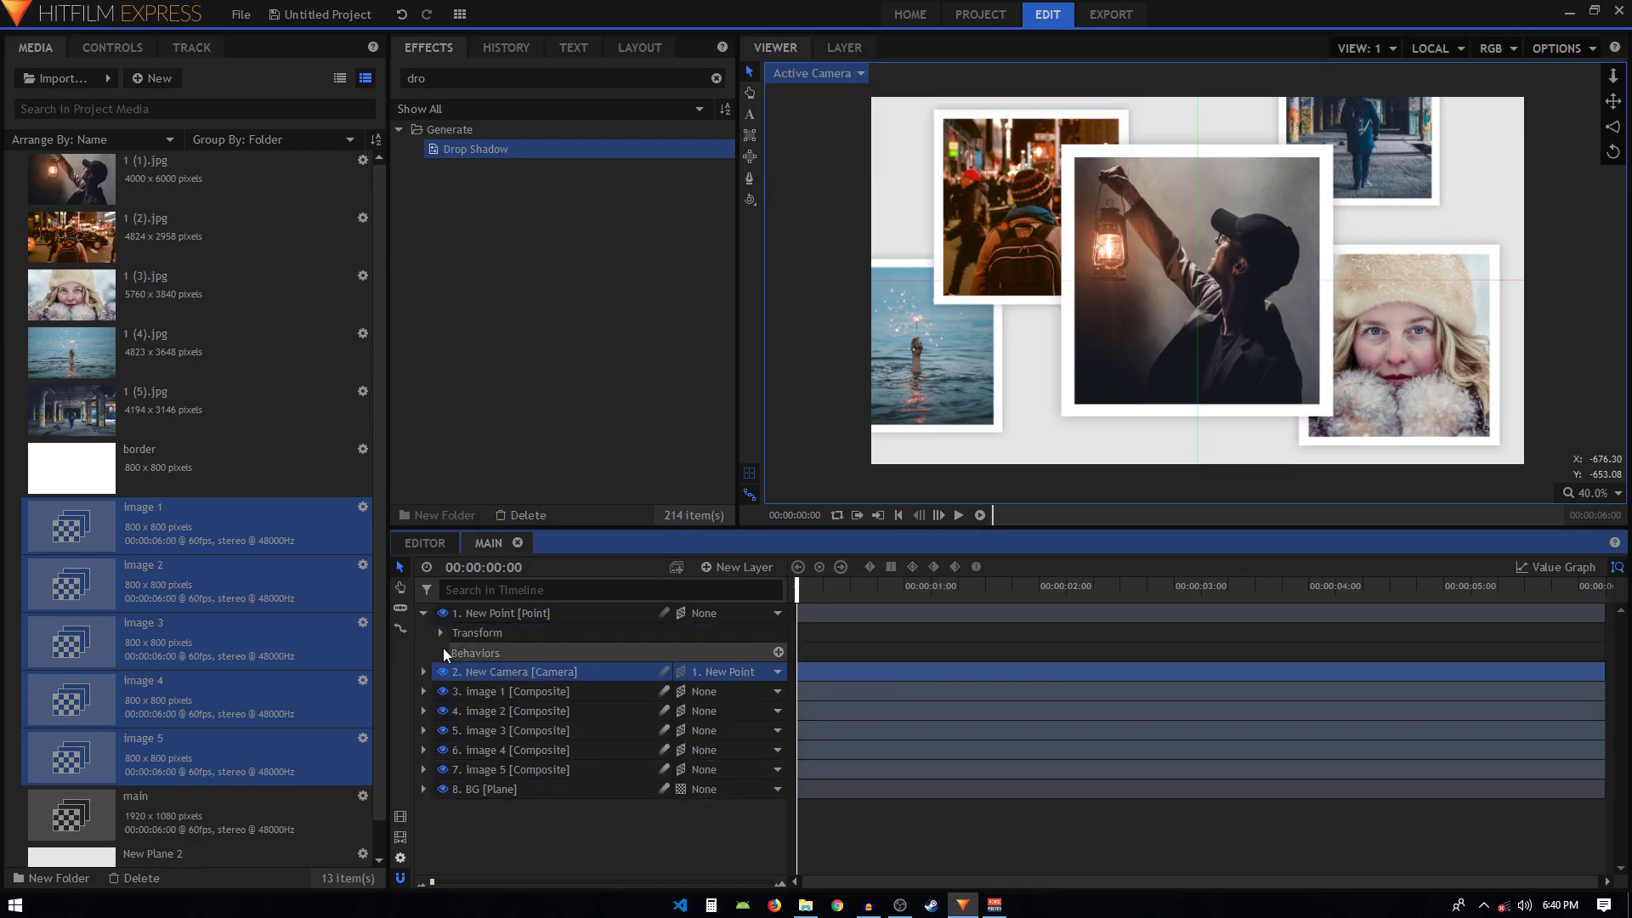
pyautogui.click(441, 632)
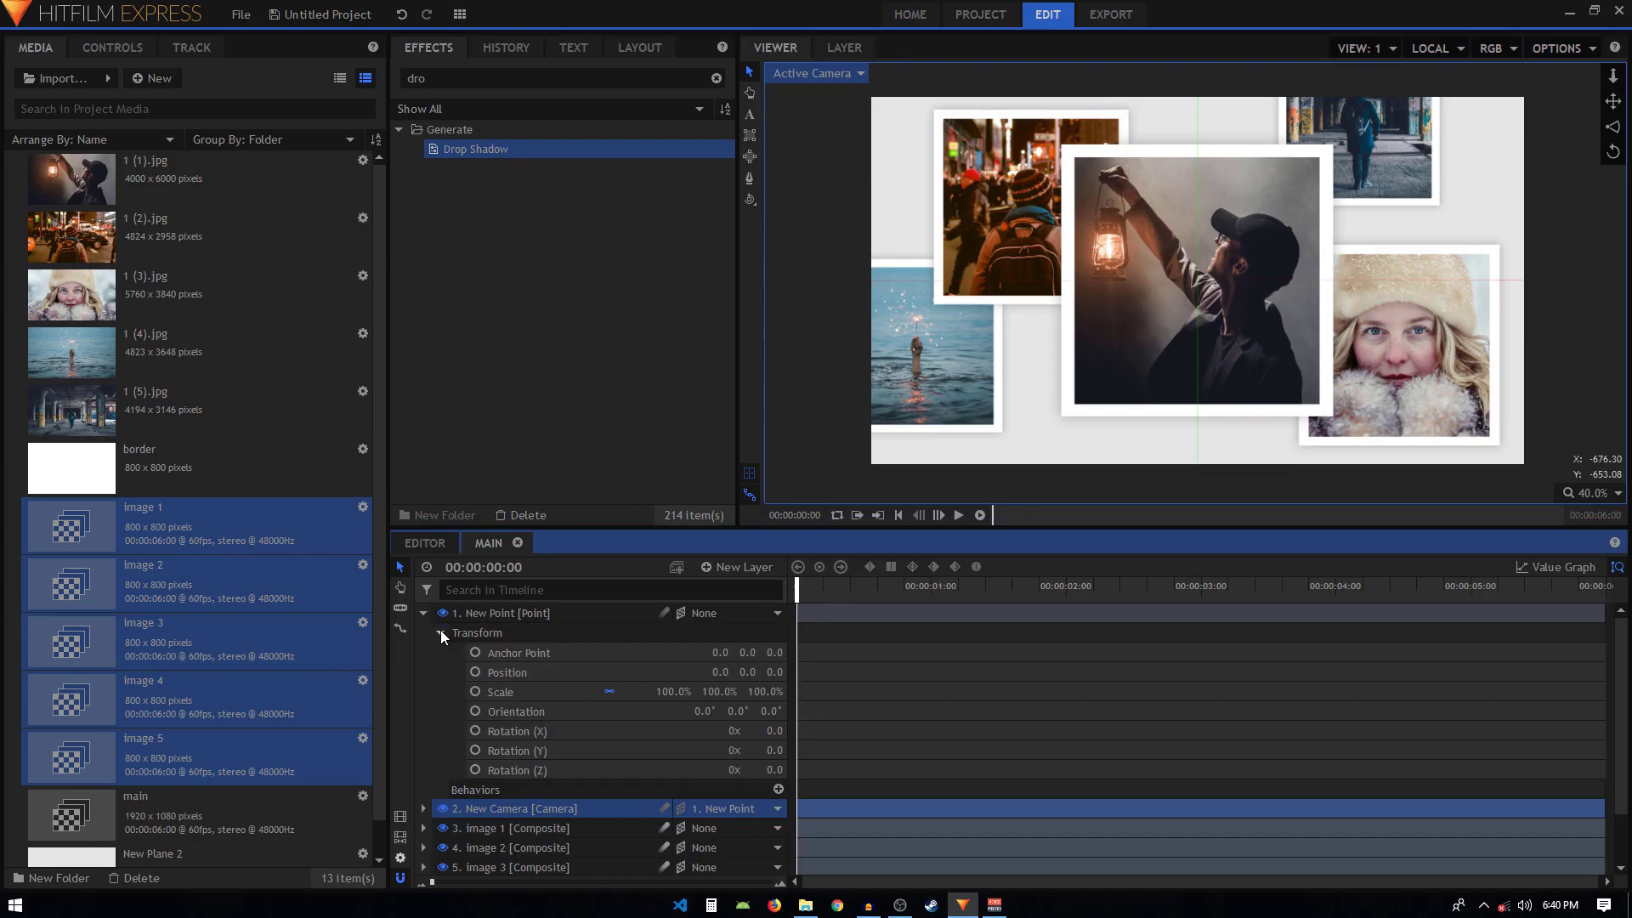
pyautogui.click(931, 592)
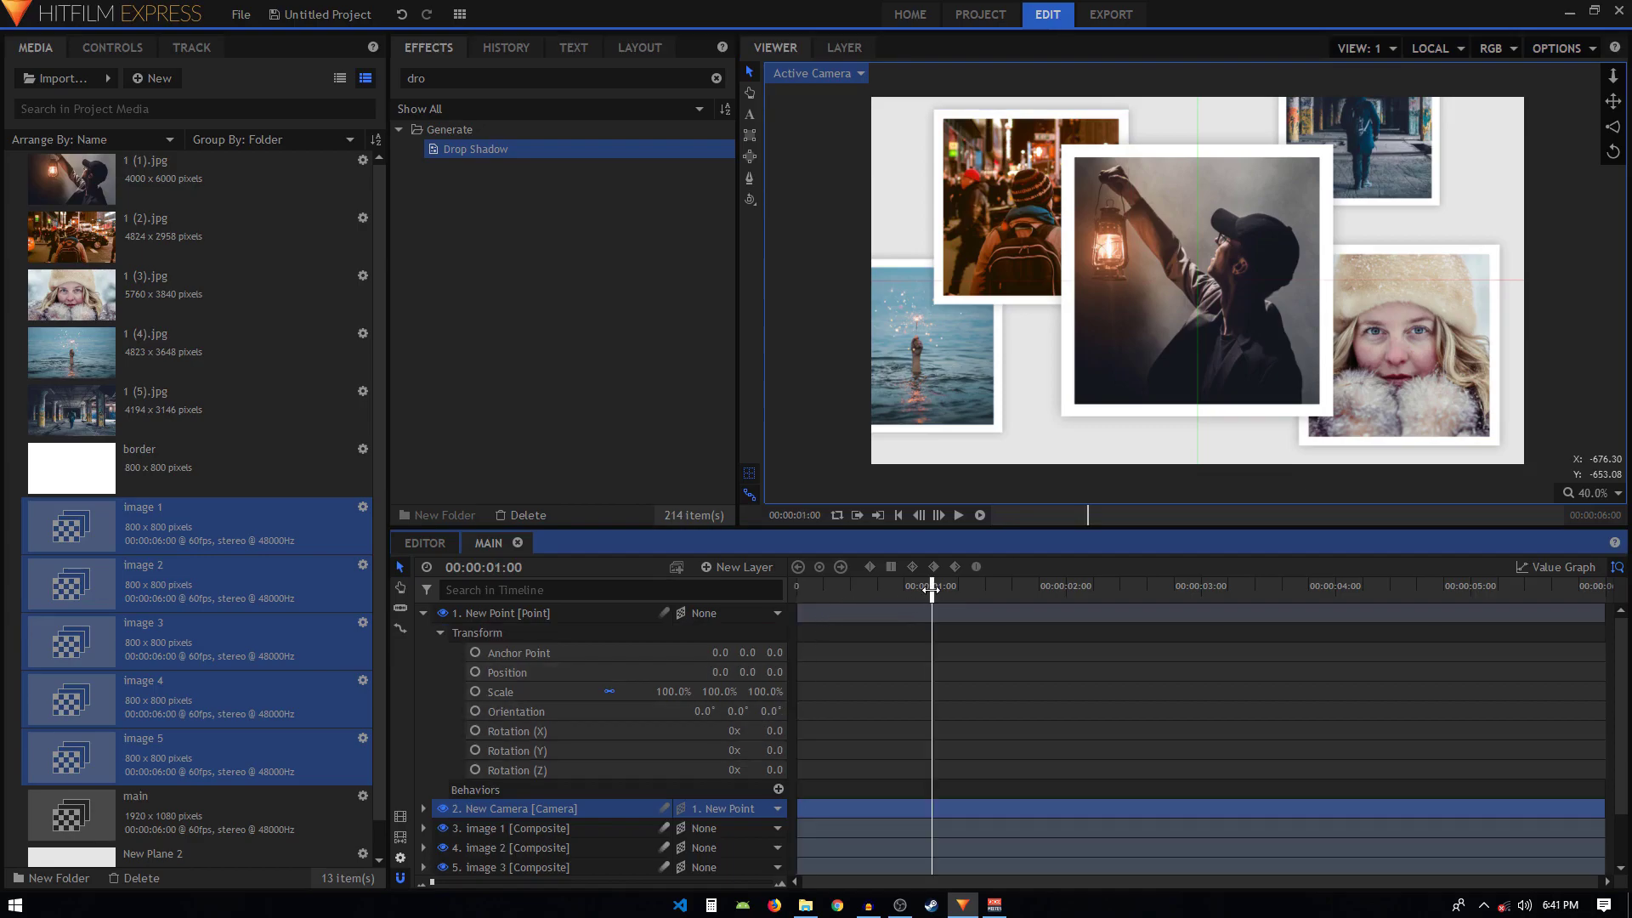
pyautogui.click(476, 674)
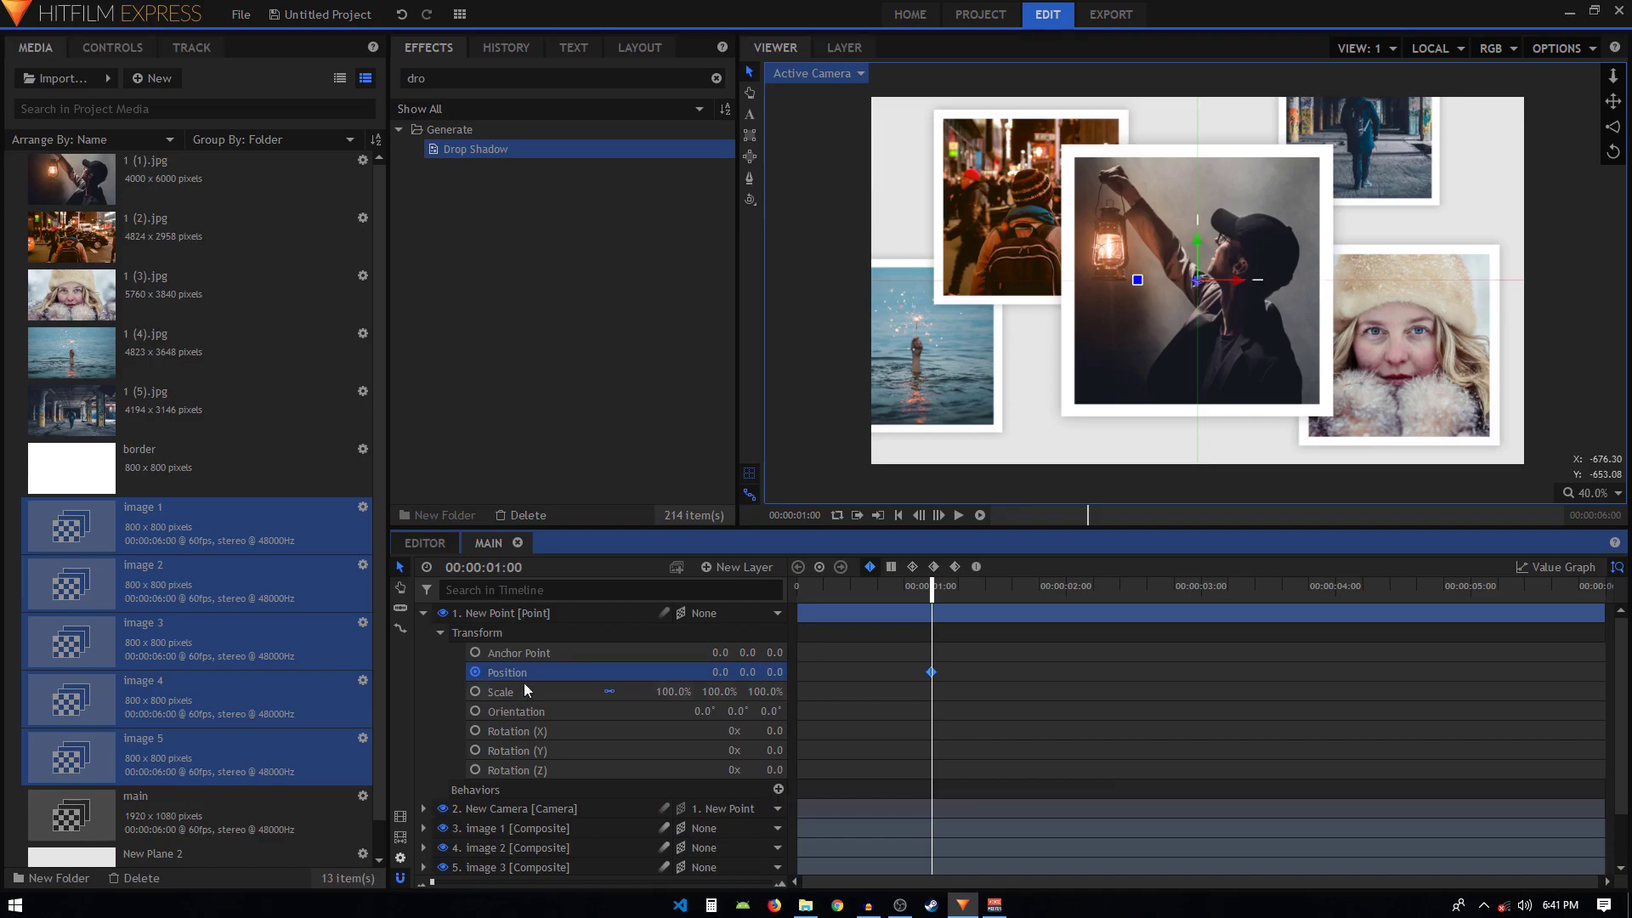
pyautogui.click(899, 516)
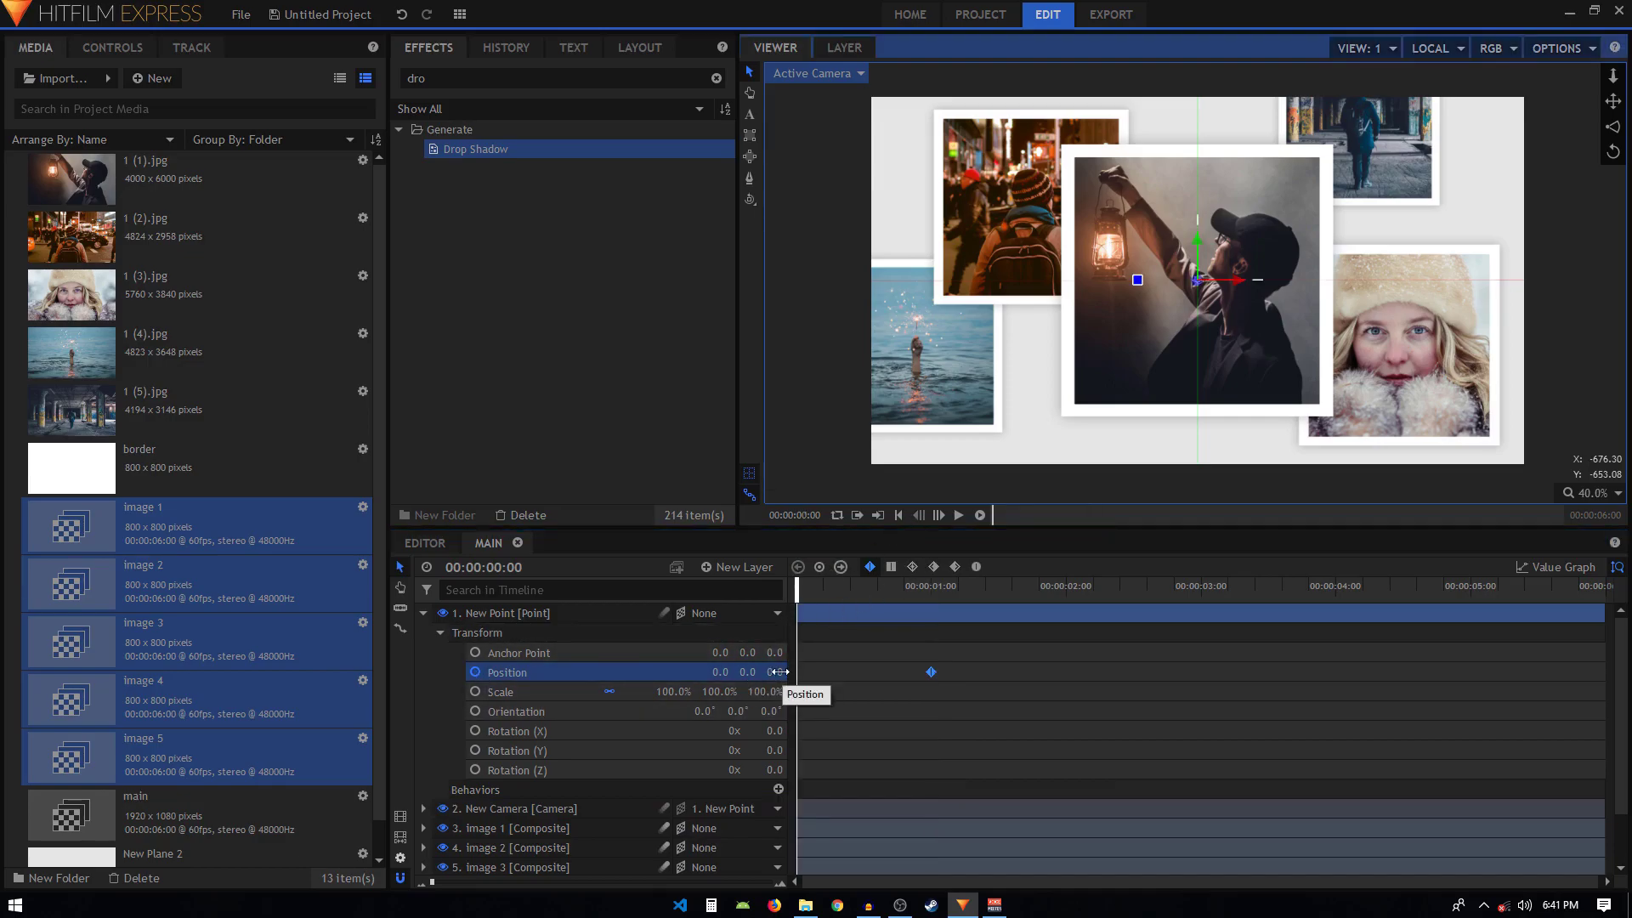
pyautogui.moveTo(775, 672); pyautogui.dragTo(480, 672)
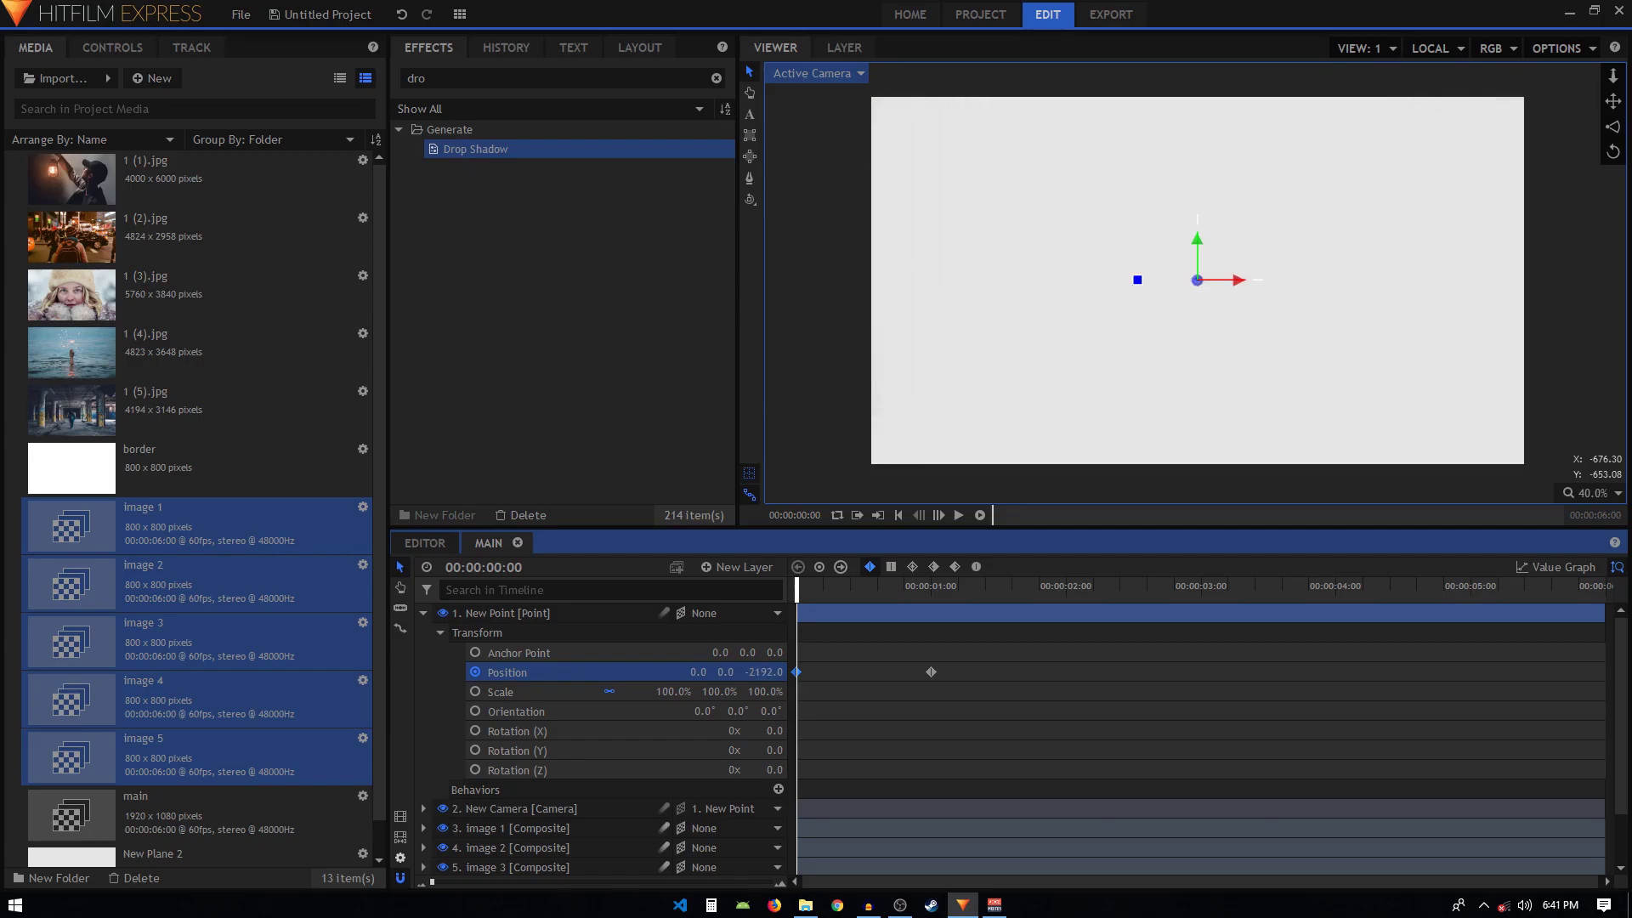
# Step: Set both Position keyframes to manual Bezier interpolation, show their value graph and preview the camera move over the first second
pyautogui.moveTo(956, 655); pyautogui.dragTo(773, 685)
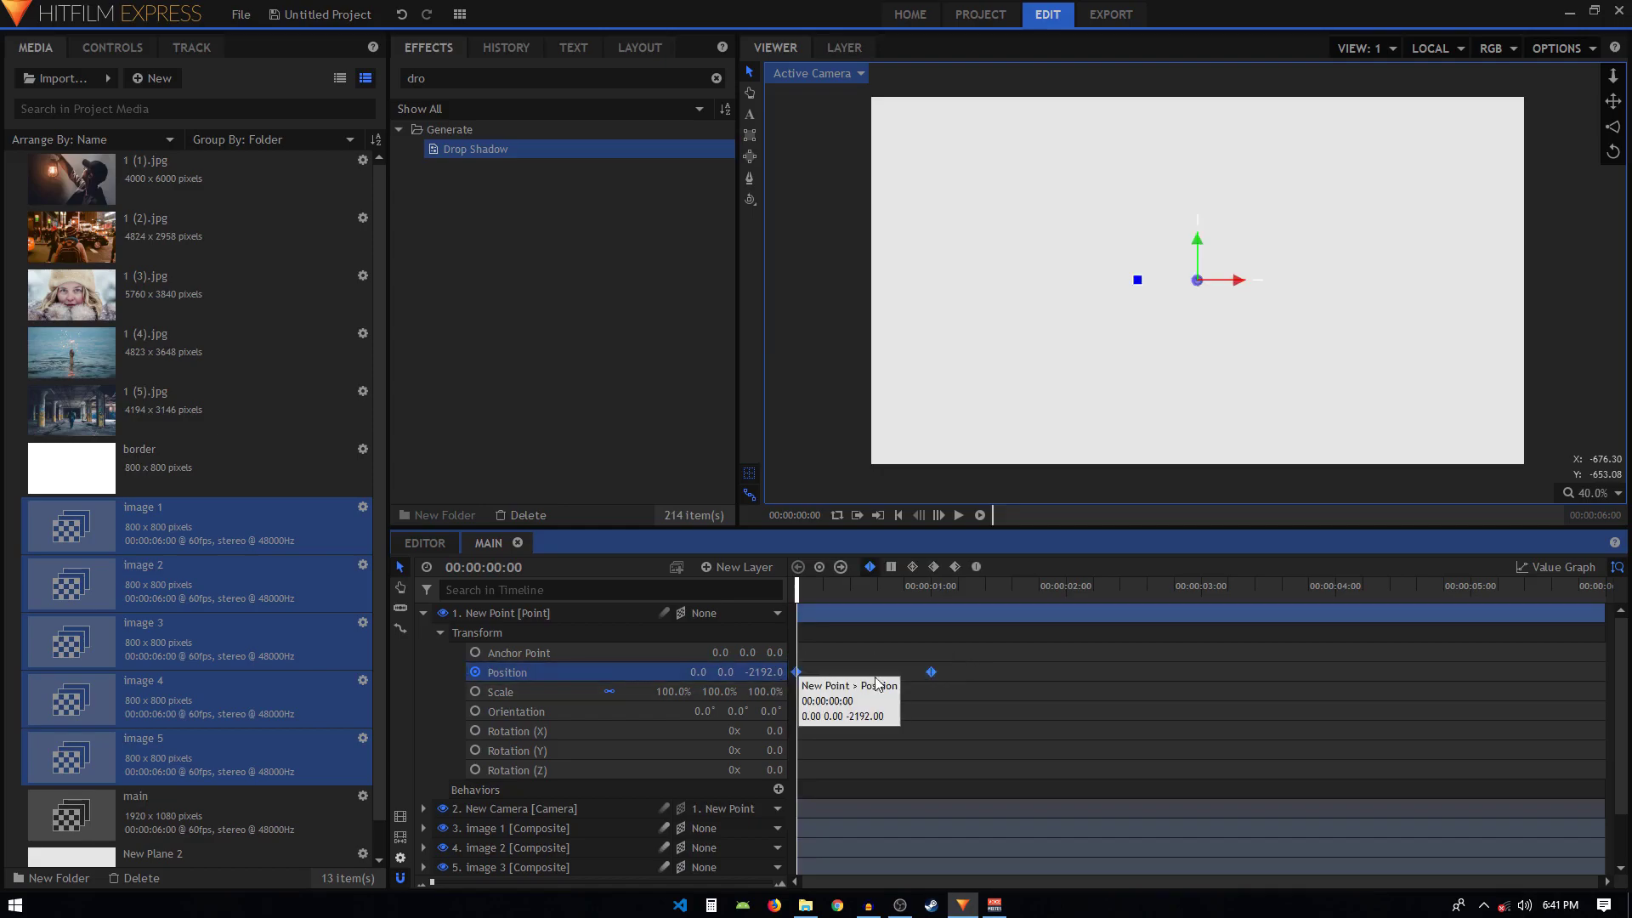
pyautogui.click(976, 568)
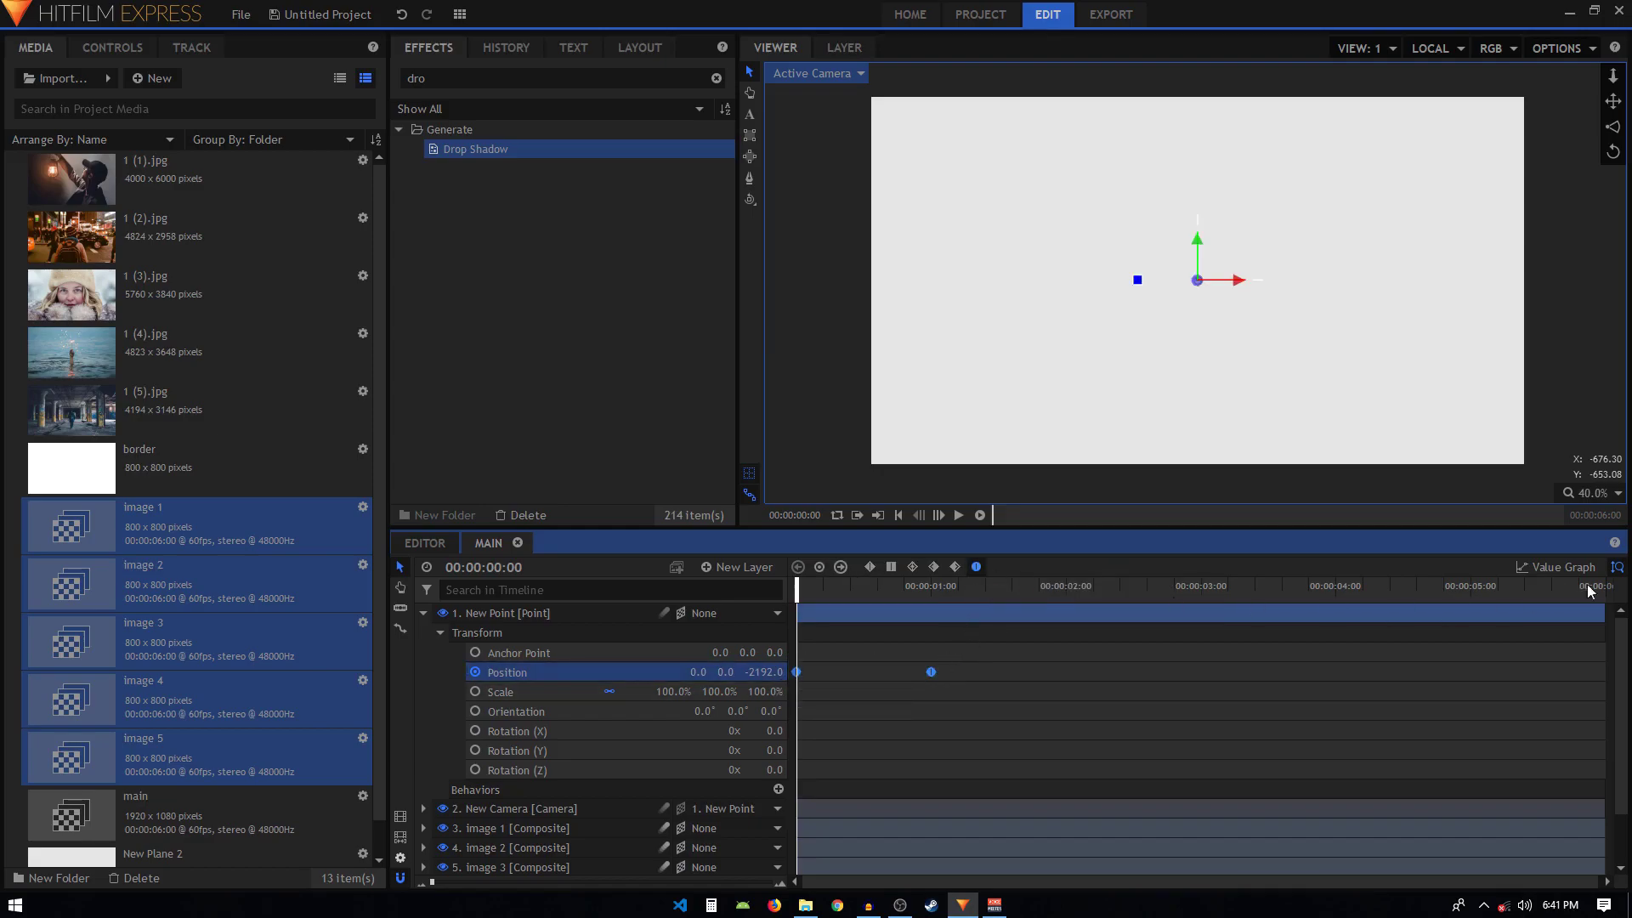
pyautogui.click(1558, 567)
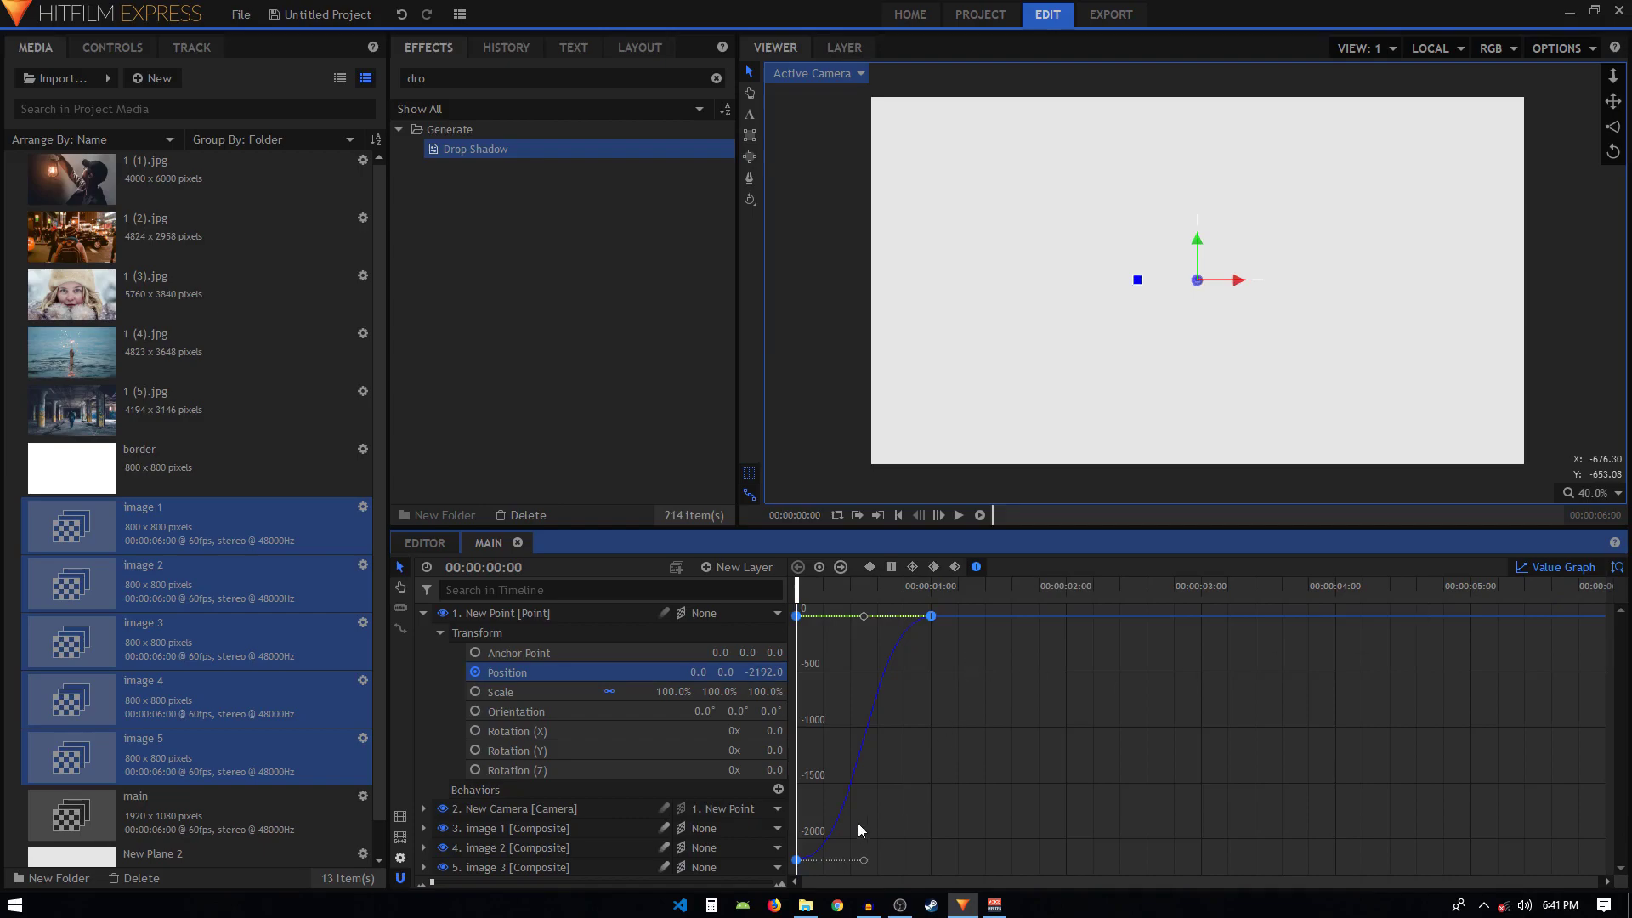
pyautogui.moveTo(799, 585); pyautogui.dragTo(935, 587)
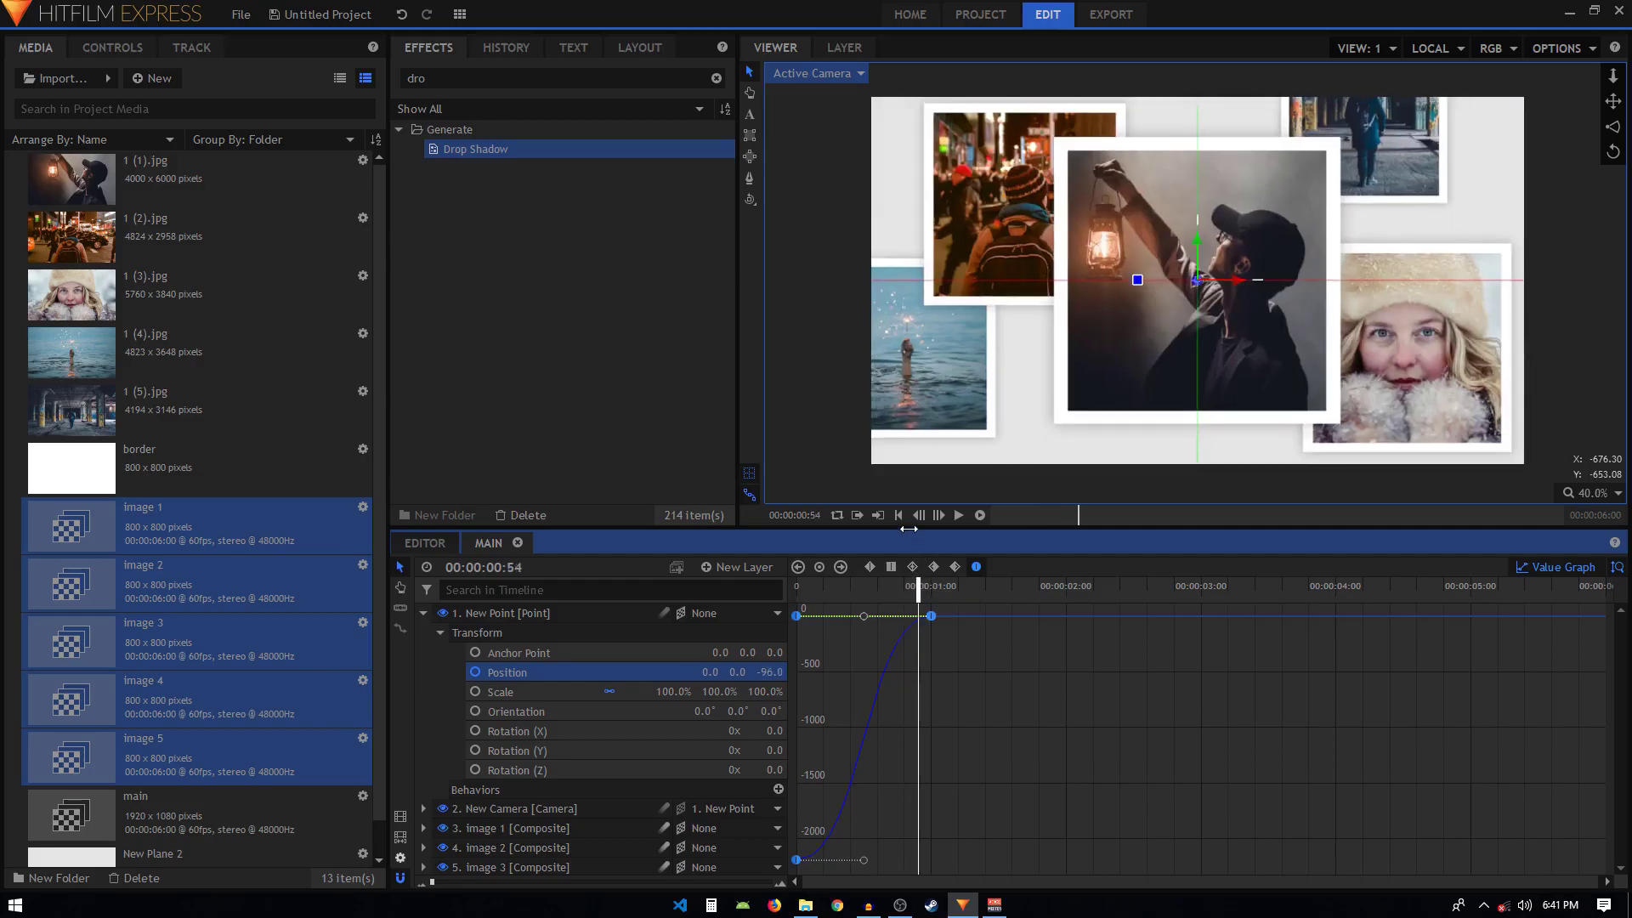
# Step: Reshape both Position keyframes' Bezier handles so the move starts fast and eases into 1 second, close the value graph and preview it
pyautogui.click(900, 515)
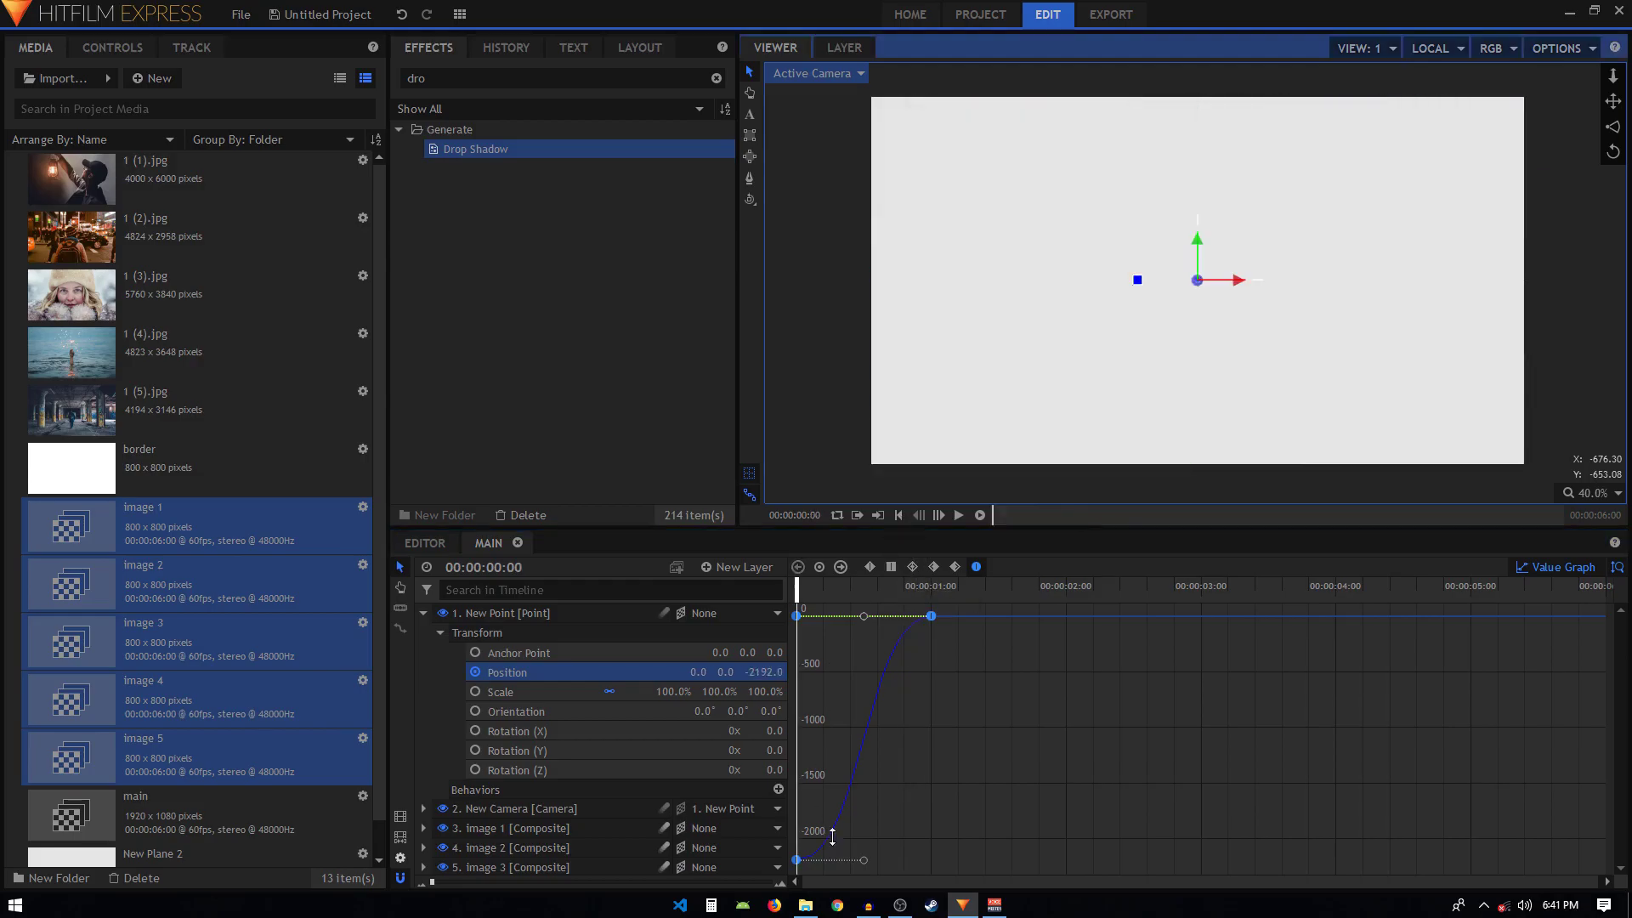
pyautogui.moveTo(866, 860); pyautogui.dragTo(782, 865)
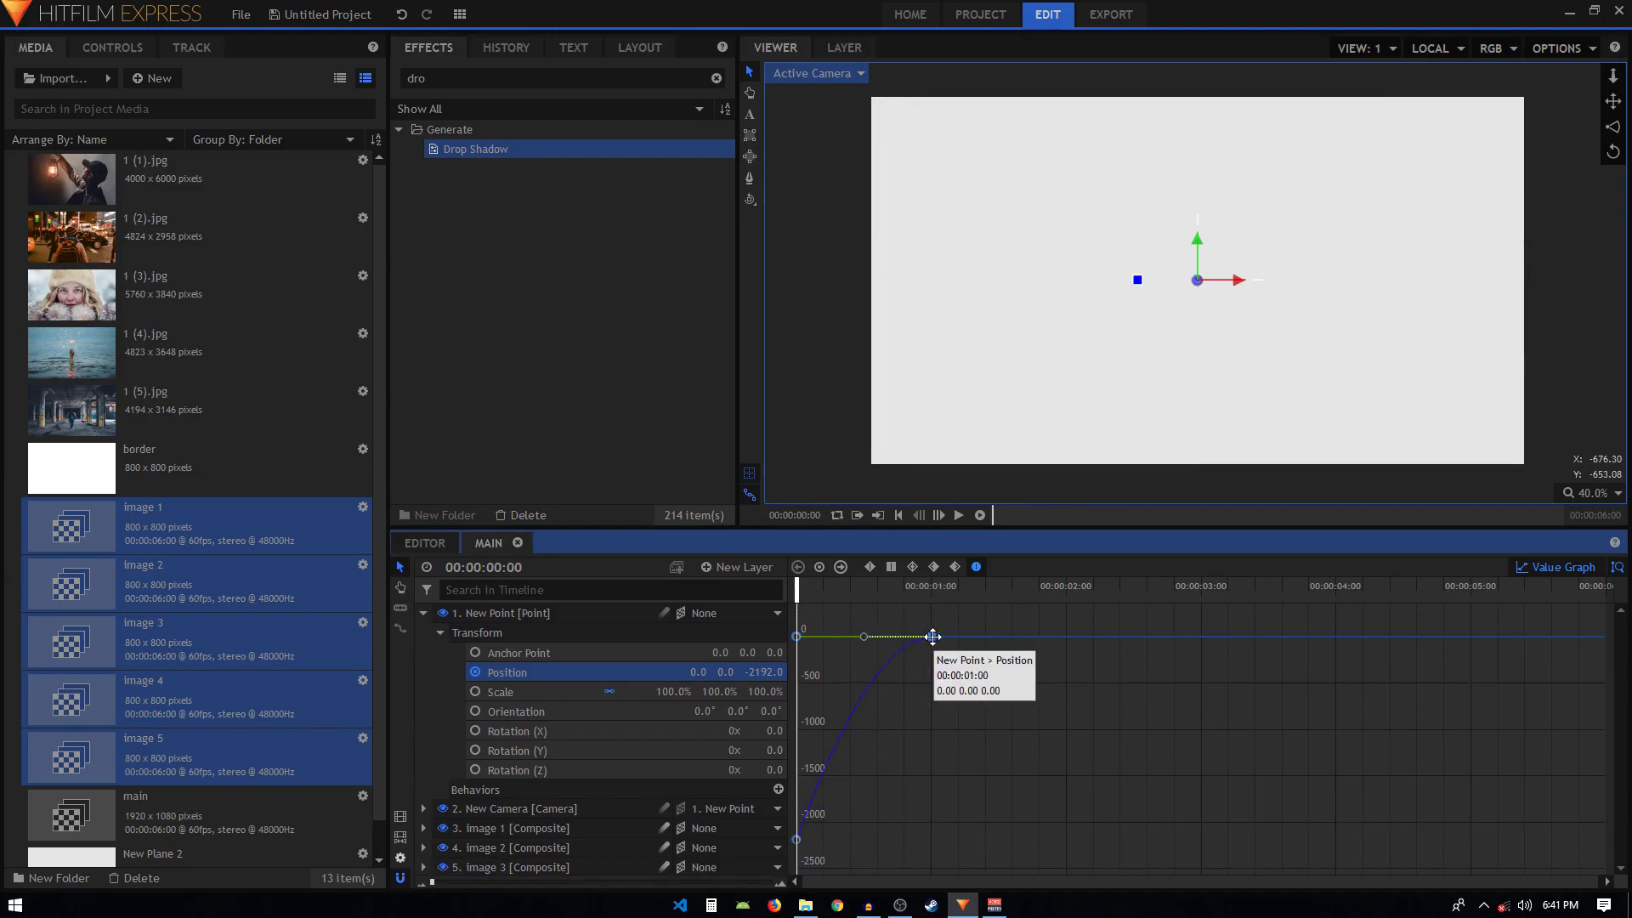
pyautogui.moveTo(867, 636); pyautogui.dragTo(768, 634)
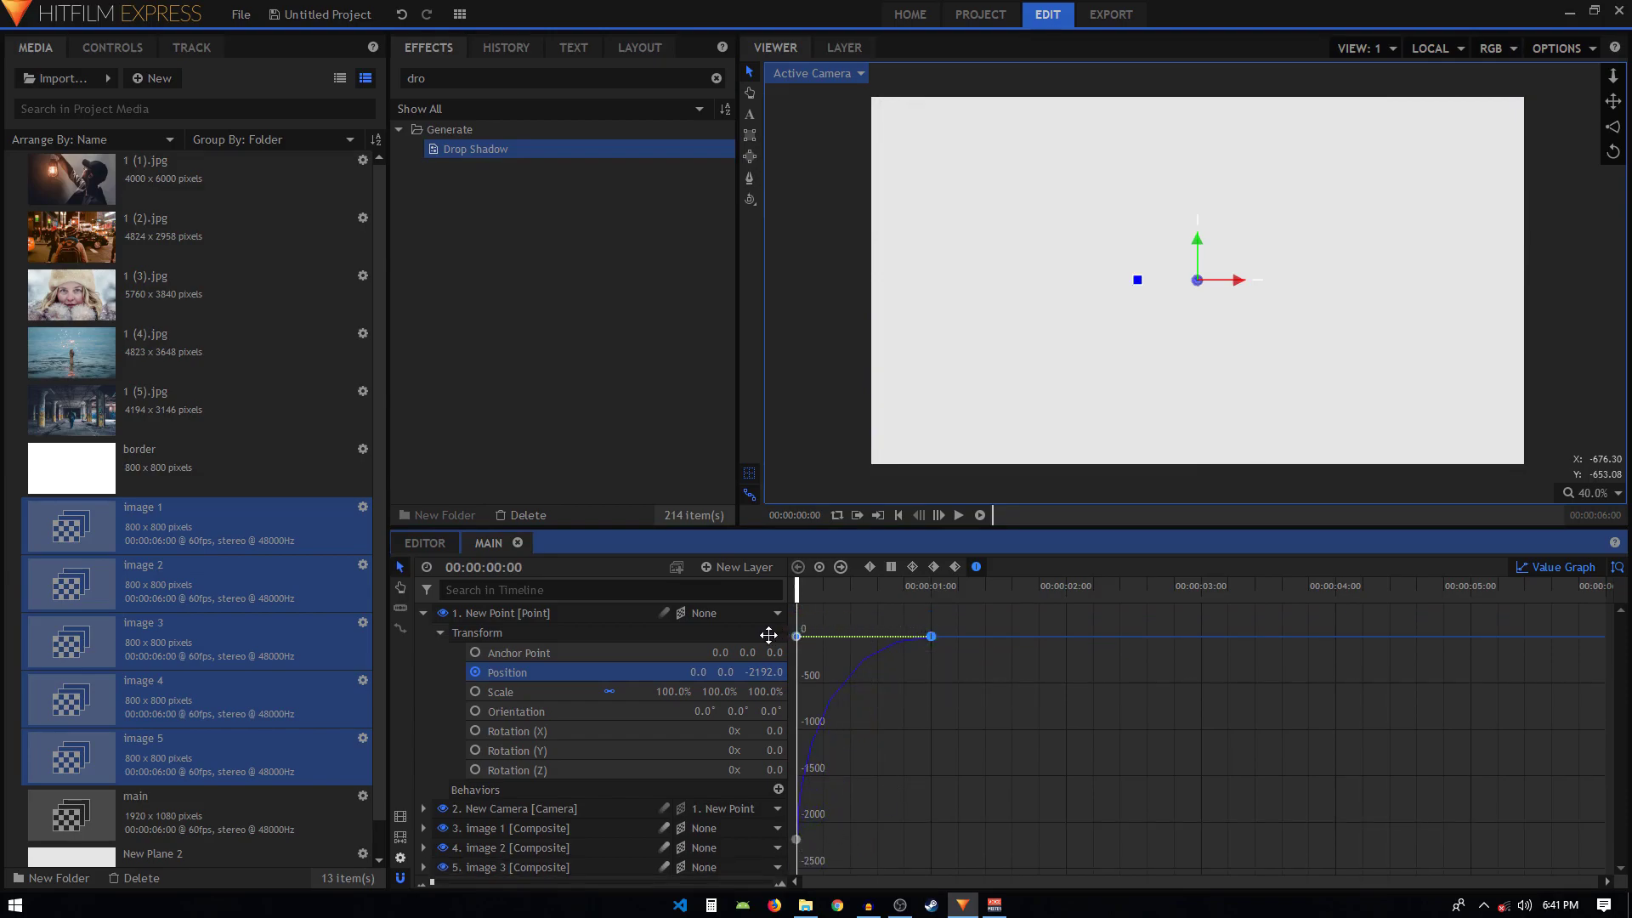
pyautogui.click(1558, 567)
pyautogui.press('space')
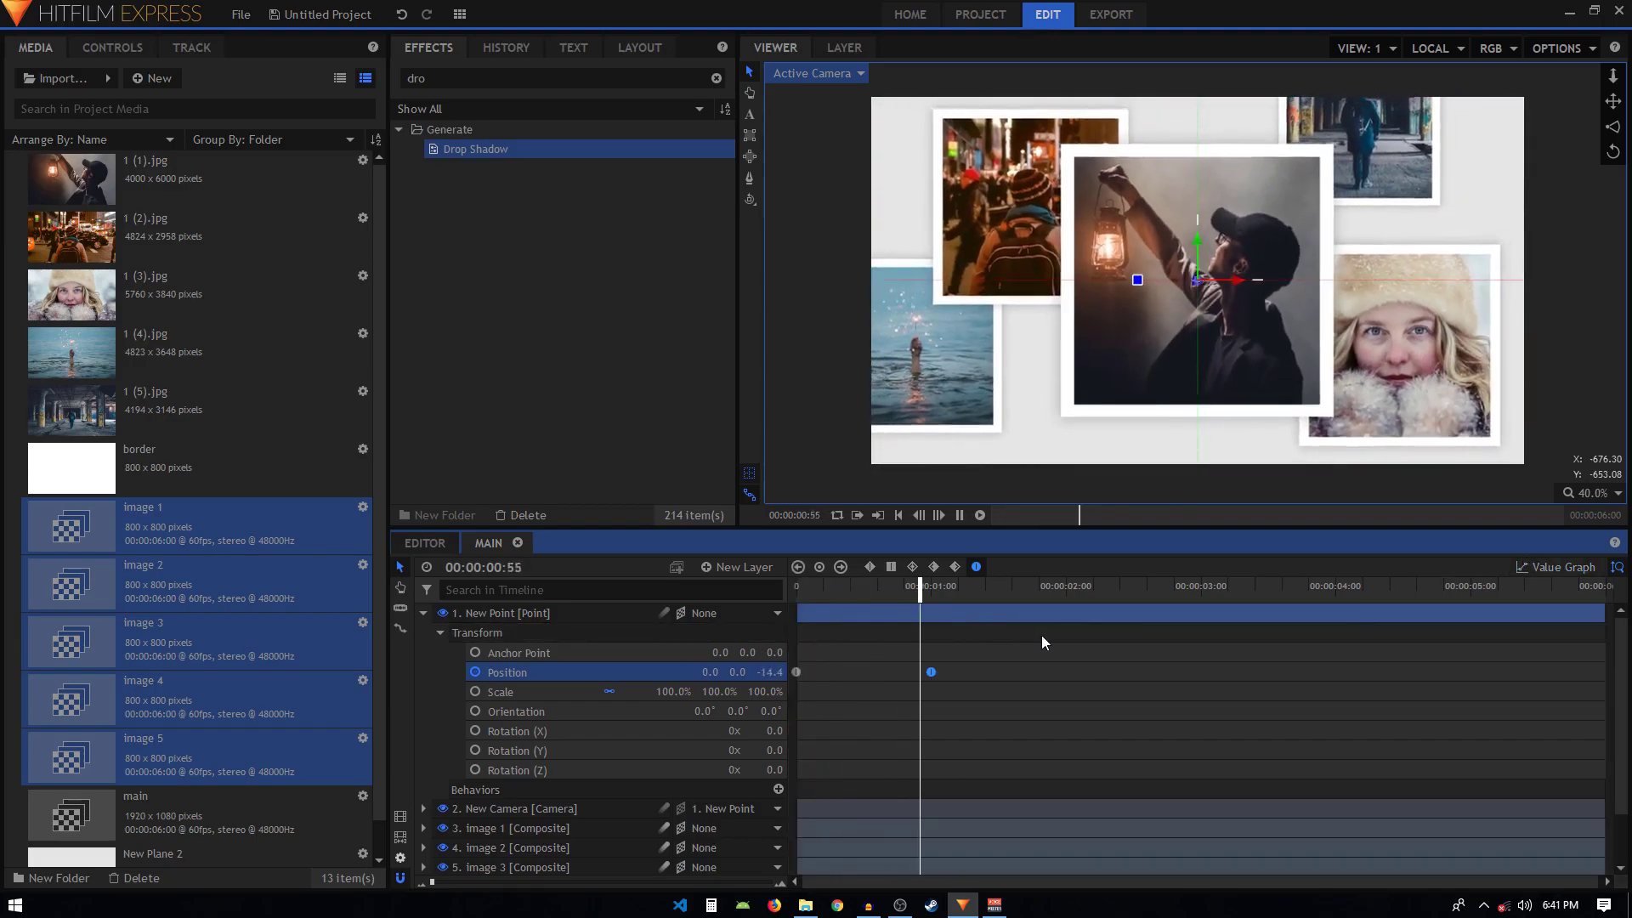
# Step: Add a Position keyframe on the point layer at 00:00:01:20 that holds the value of the 1-second keyframe
pyautogui.click(933, 671)
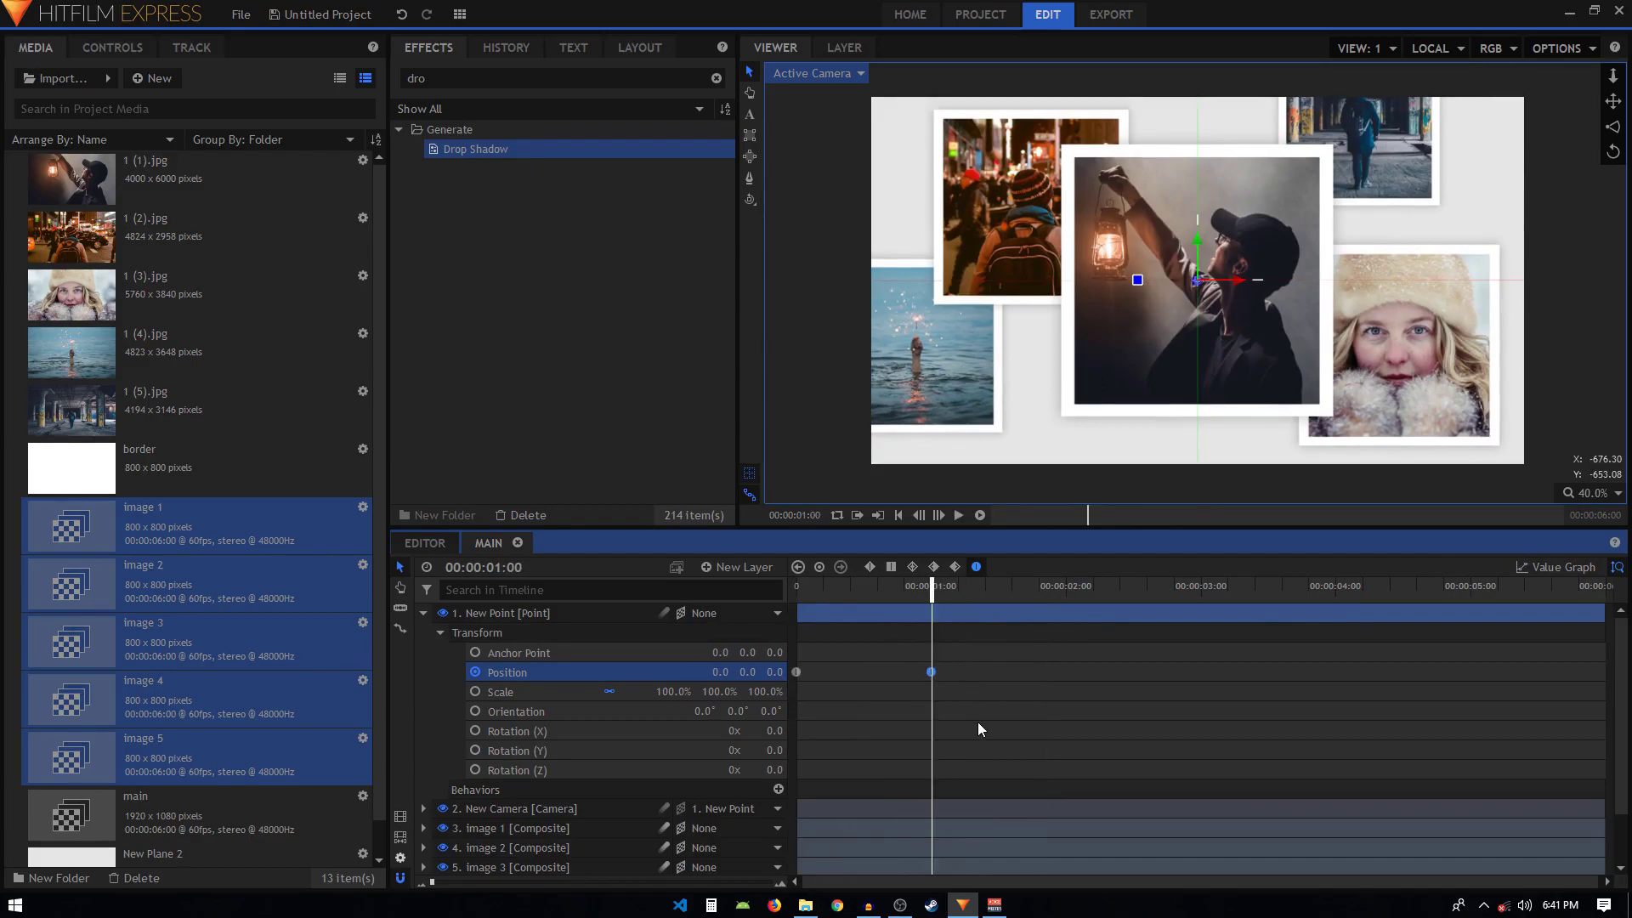
pyautogui.hotkey('shift', 'Right')
pyautogui.press('Right')
pyautogui.press('Right')
pyautogui.press('Right')
pyautogui.press('Right')
pyautogui.press('Right')
pyautogui.press('Right')
pyautogui.press('Right')
pyautogui.press('Right')
pyautogui.press('Right')
pyautogui.press('Right')
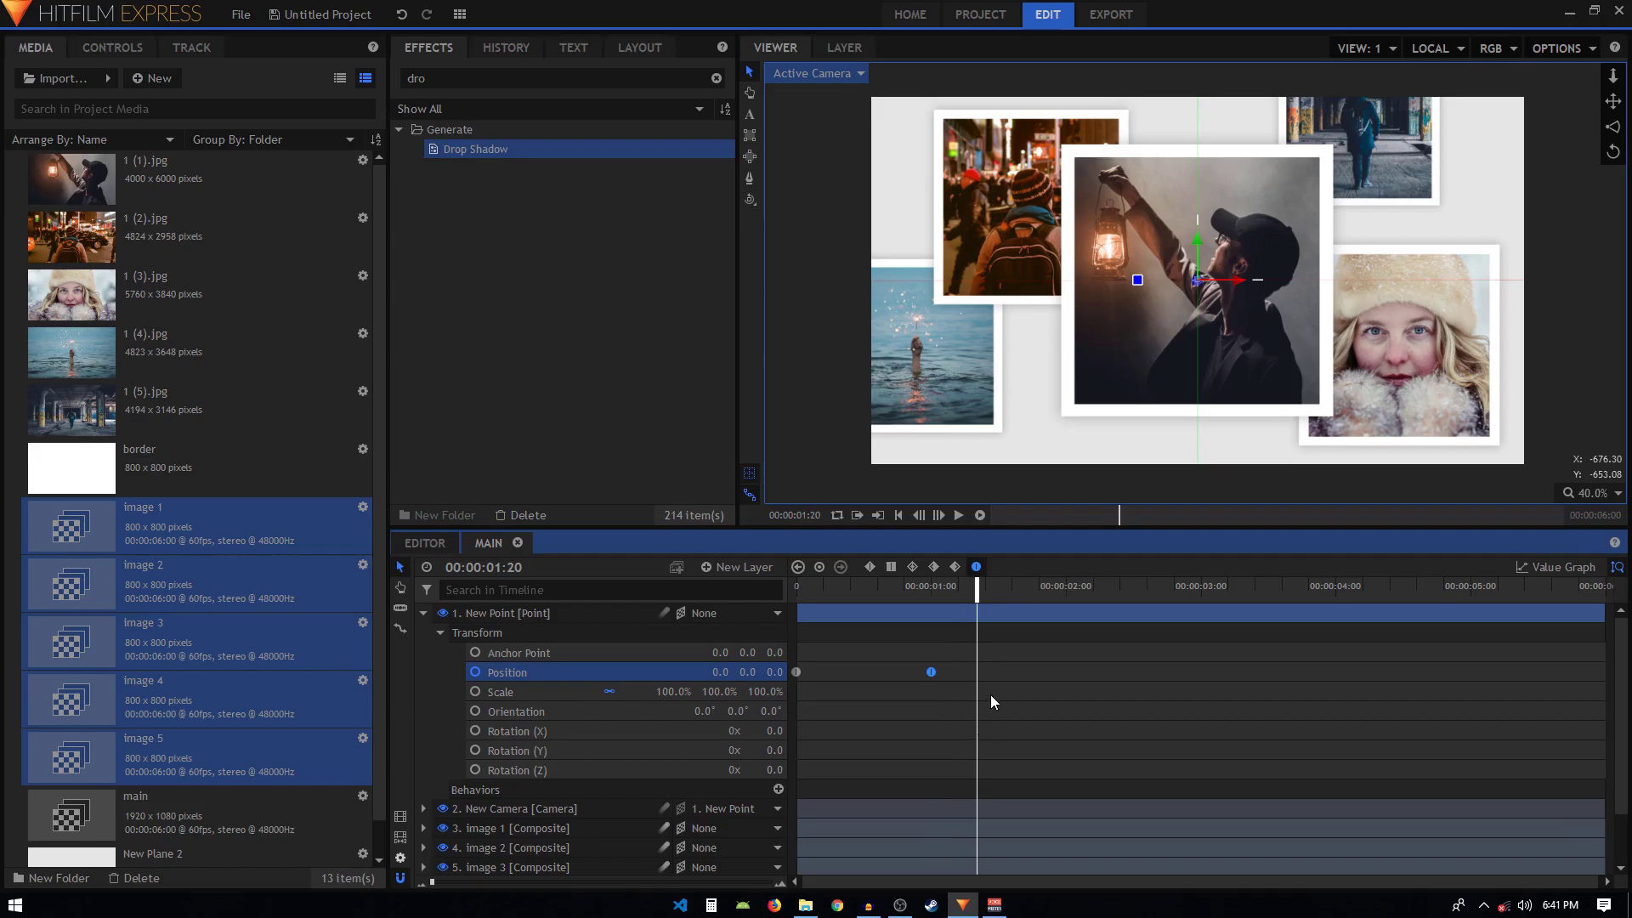
pyautogui.click(818, 567)
# Step: At 00:00:01:50, set the point layer's Position to 800.0, -256.0, -1024.0 so the camera frames image 3
pyautogui.hotkey('shift', 'Right')
pyautogui.hotkey('shift', 'Right')
pyautogui.hotkey('shift', 'Right')
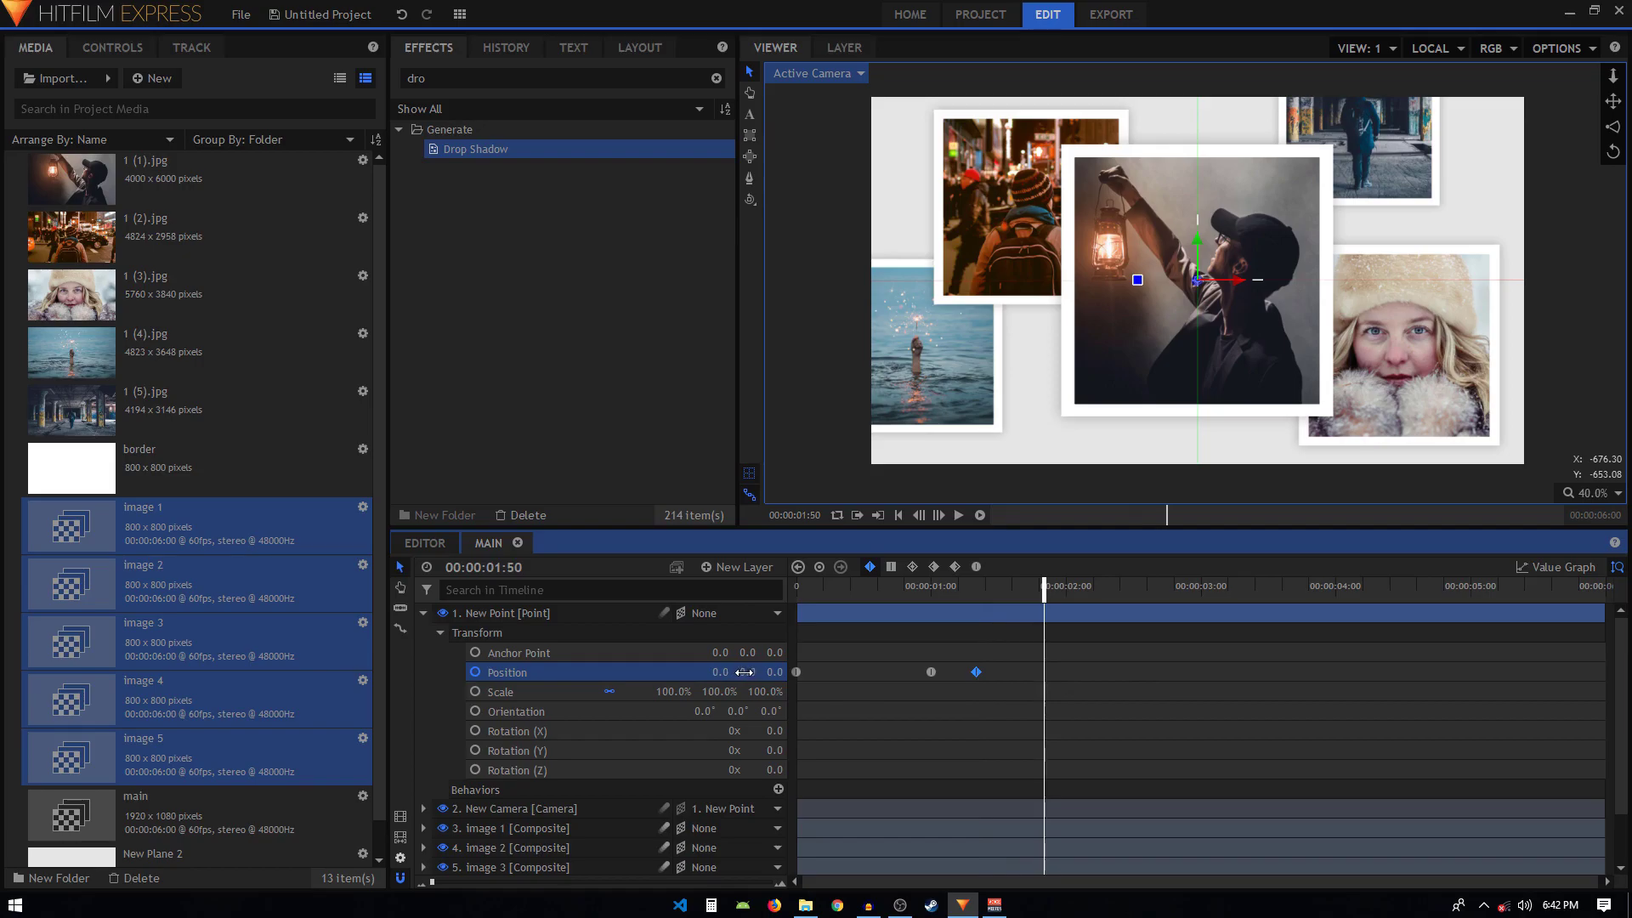
pyautogui.moveTo(721, 673); pyautogui.dragTo(1017, 673)
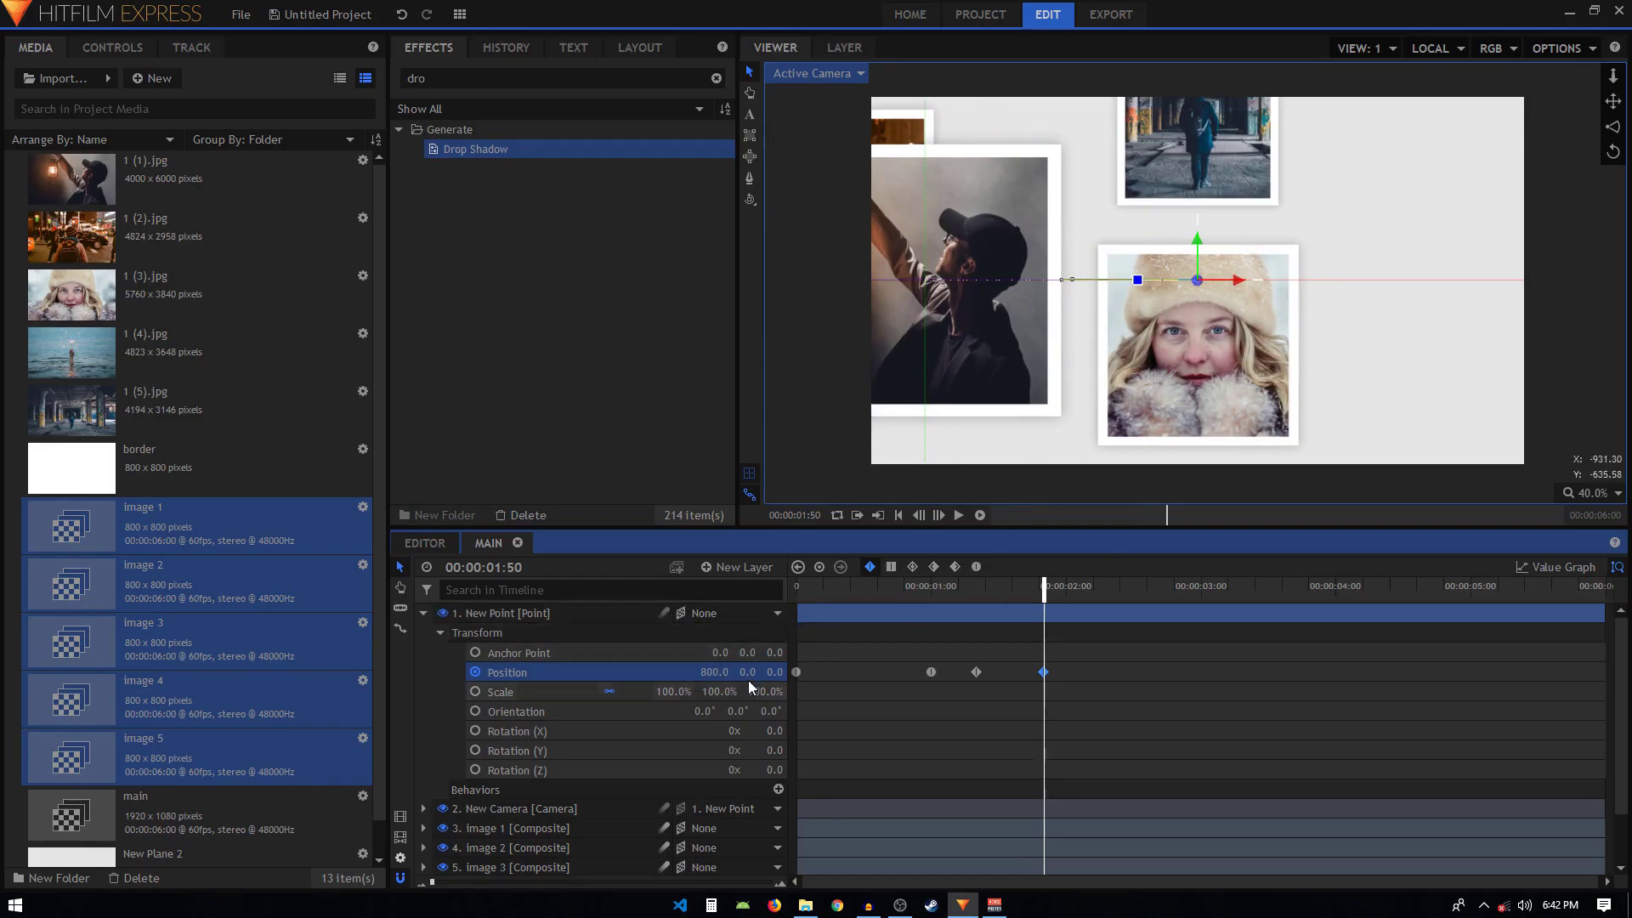
pyautogui.moveTo(748, 672); pyautogui.dragTo(551, 672)
pyautogui.moveTo(775, 672); pyautogui.dragTo(493, 673)
pyautogui.moveTo(717, 672); pyautogui.dragTo(695, 672)
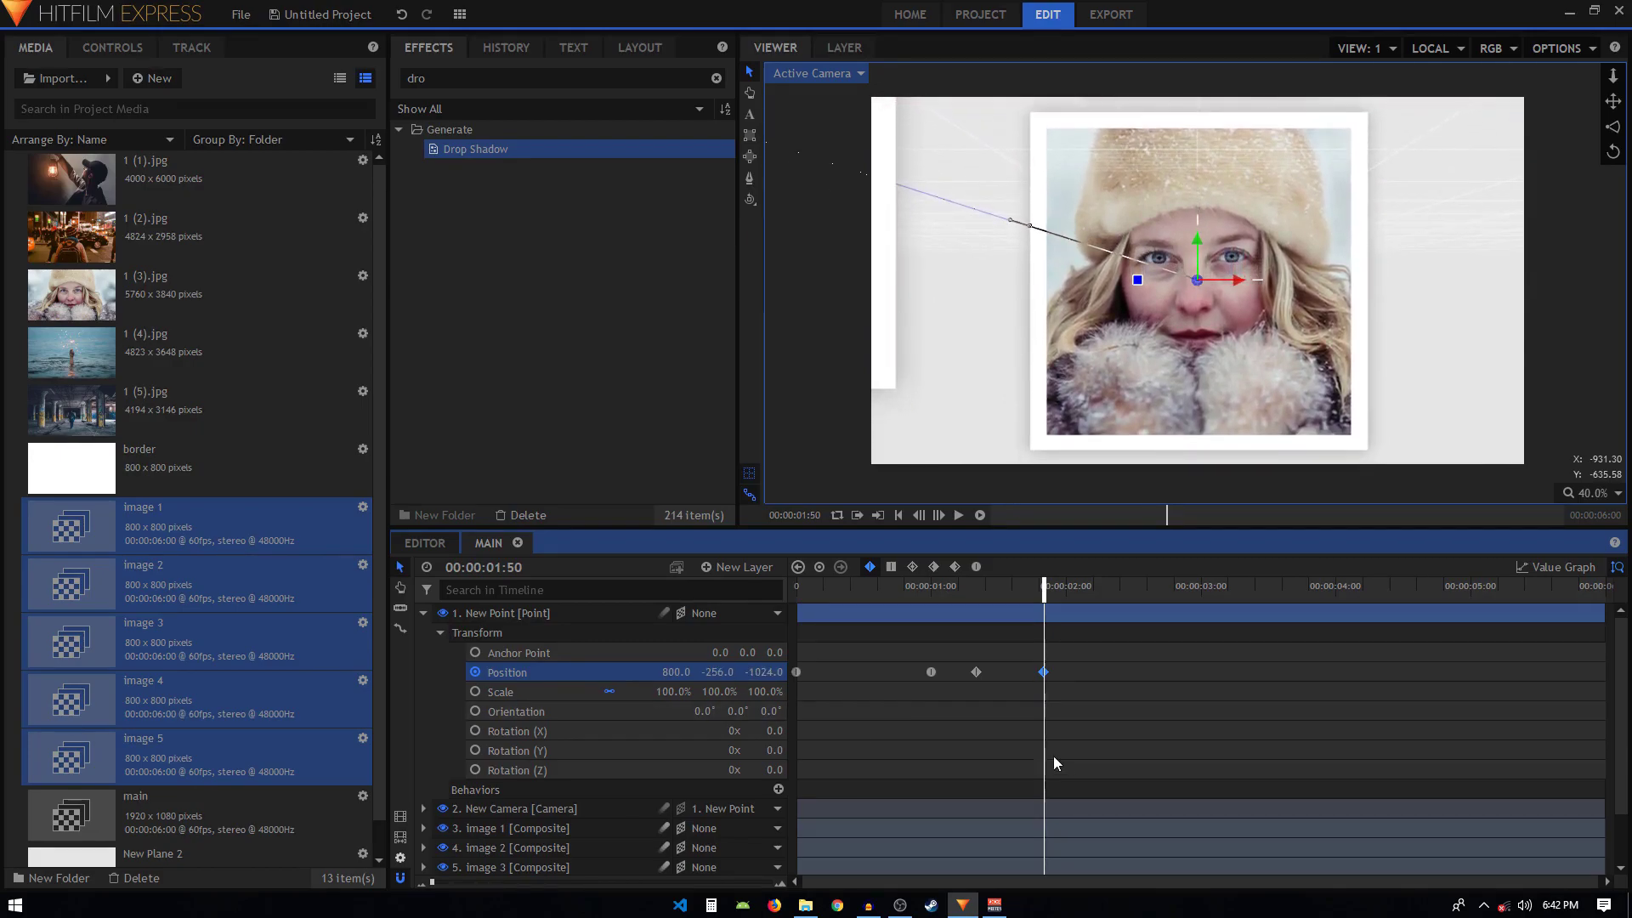
# Step: Move the playhead to 00:00:02:10, 20 frames past the keyframe that frames image 3
pyautogui.hotkey('shift', 'Right')
pyautogui.hotkey('shift', 'Right')
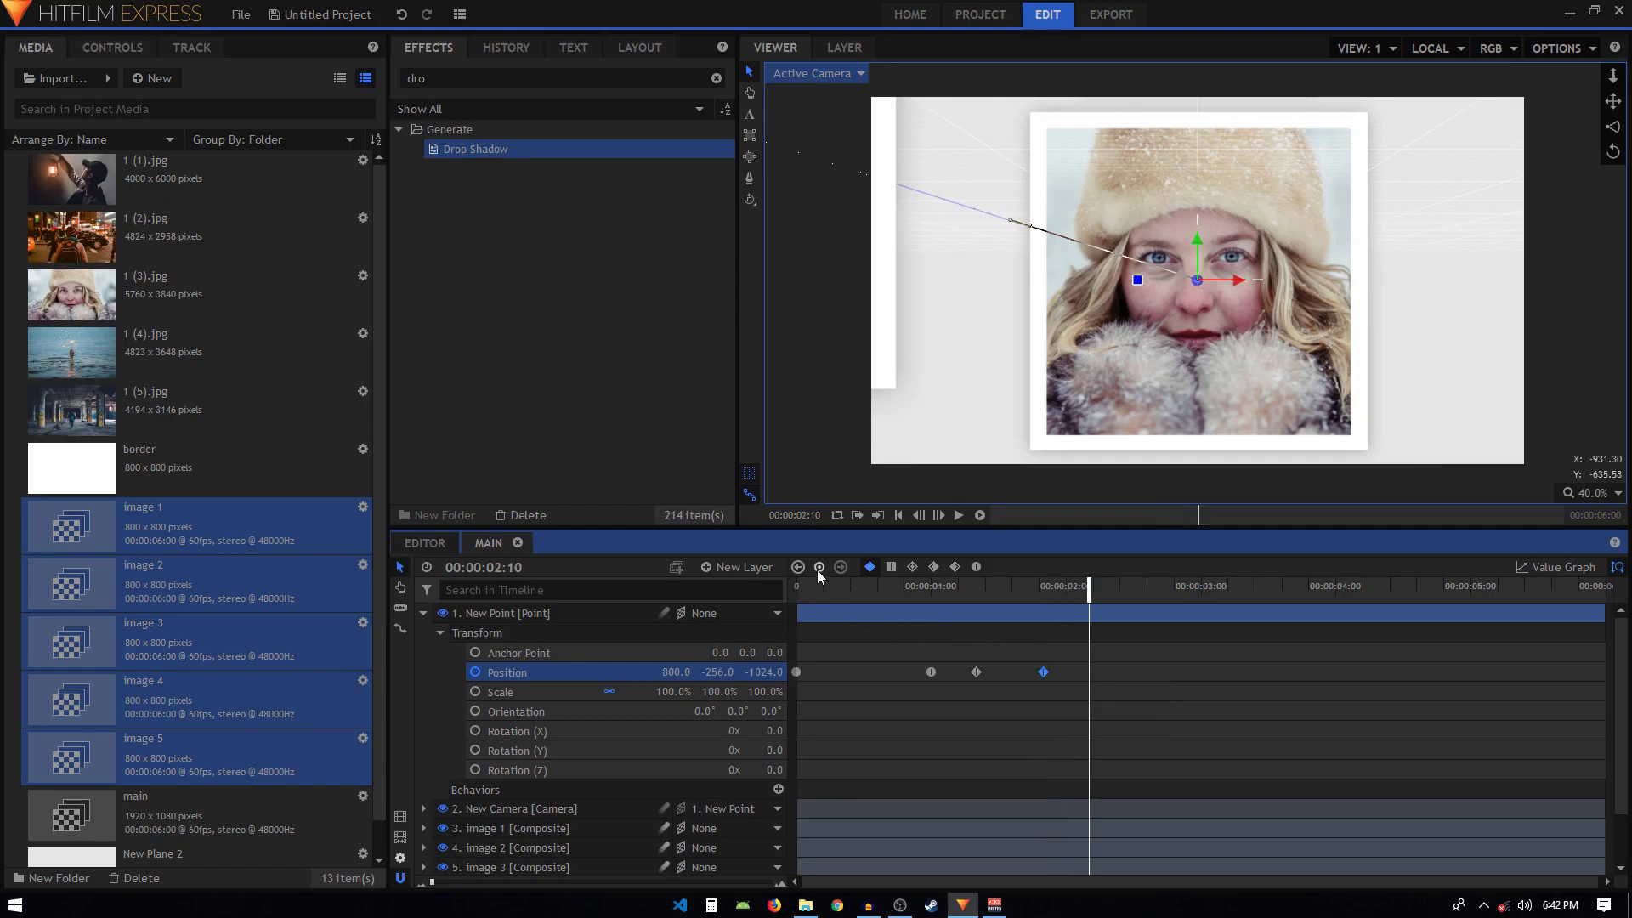
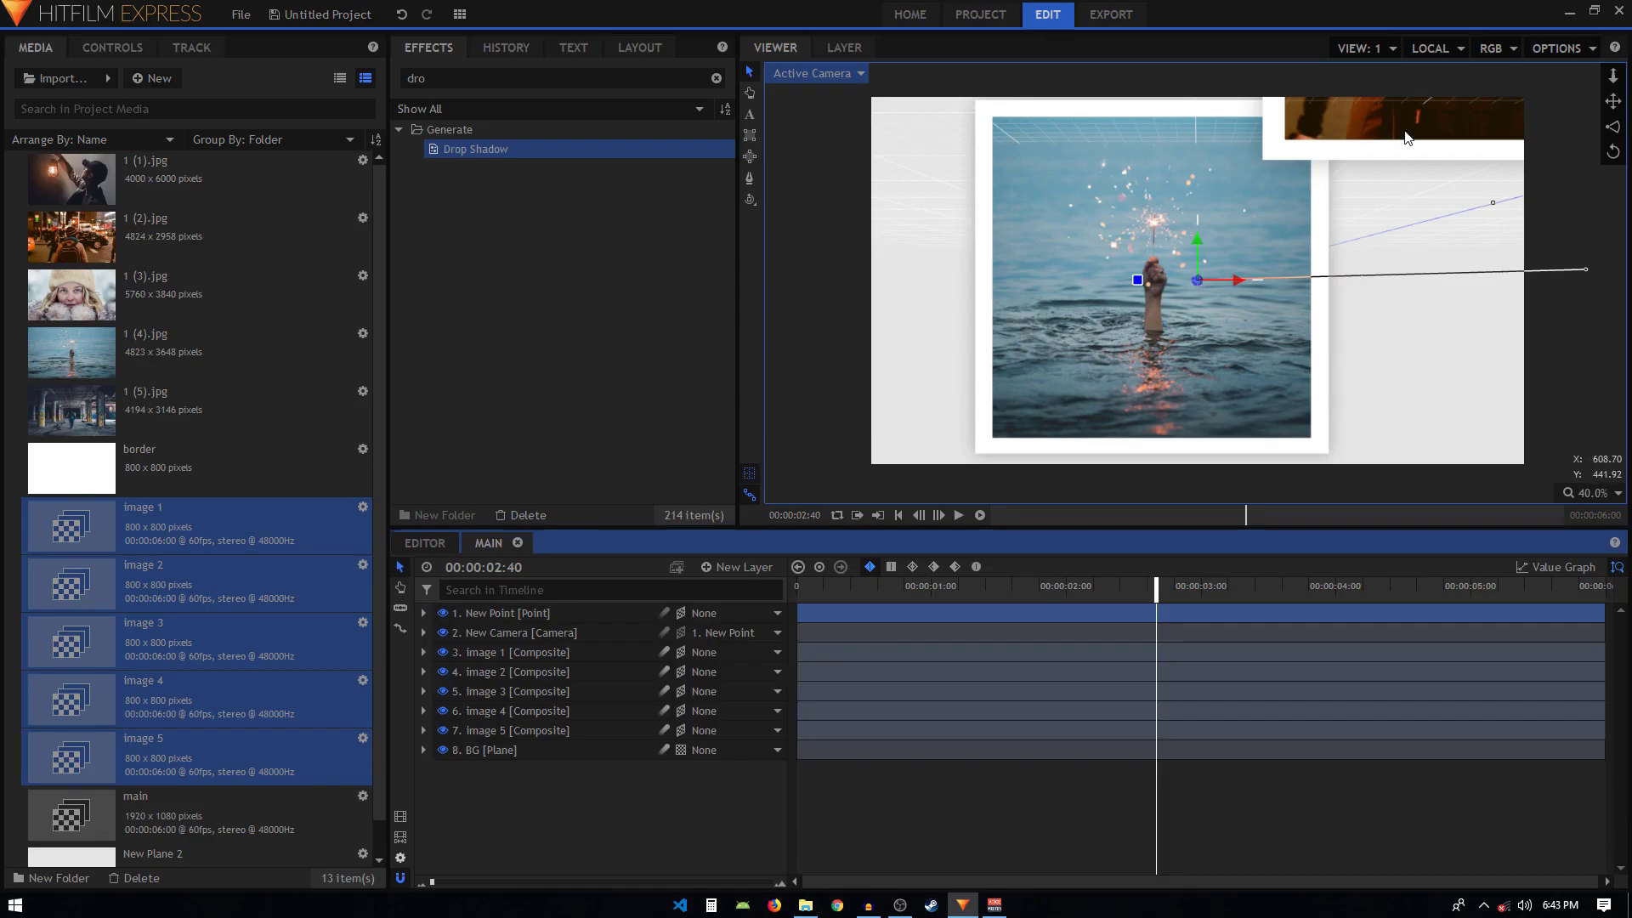
# Step: Nudge the Image 2 layer slightly to the right and down so it overlaps the corner of image 4 less
pyautogui.click(1406, 138)
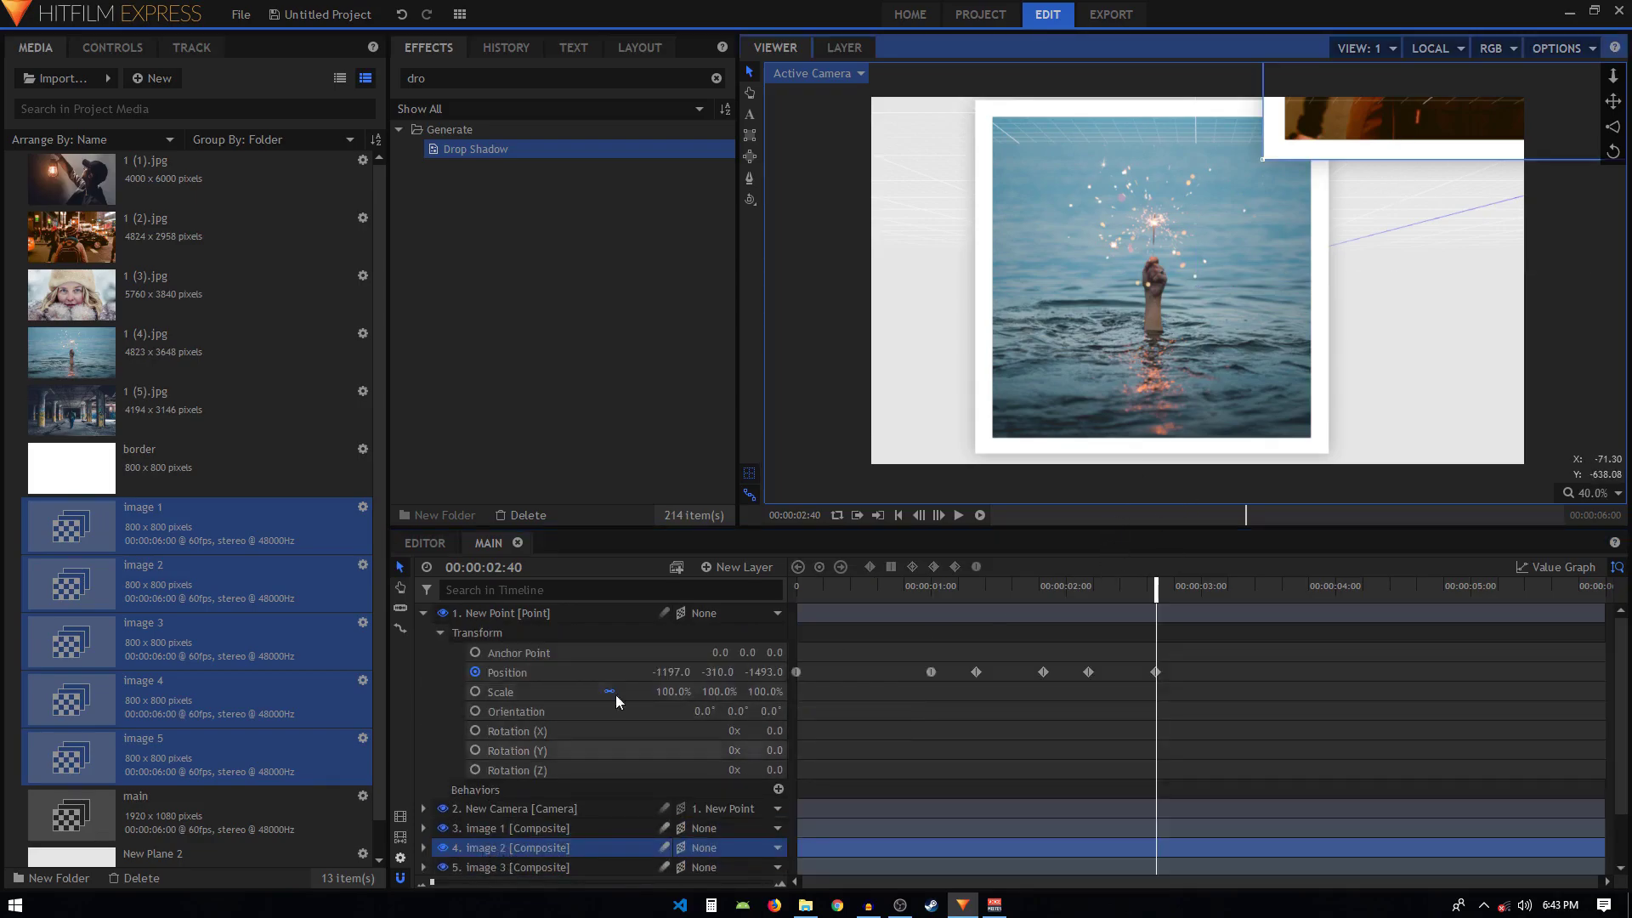
pyautogui.scroll(-4, 1350, 338)
pyautogui.scroll(3, 1338, 328)
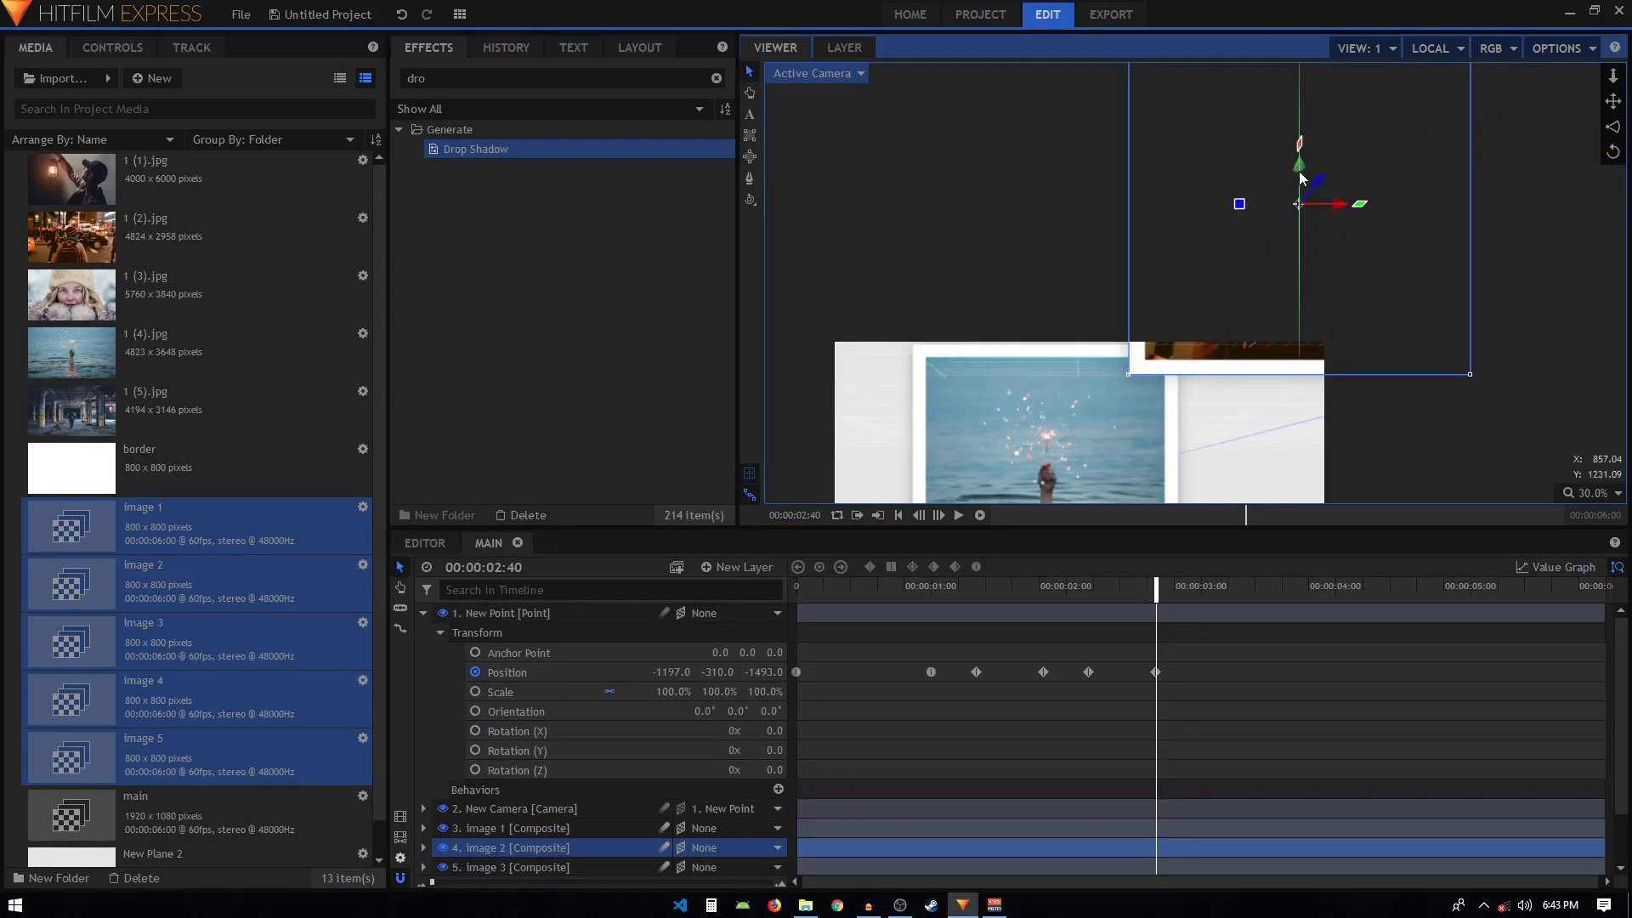
pyautogui.moveTo(1337, 204)
pyautogui.mouseDown()
pyautogui.moveTo(1365, 206)
pyautogui.moveTo(1323, 186)
pyautogui.mouseUp()
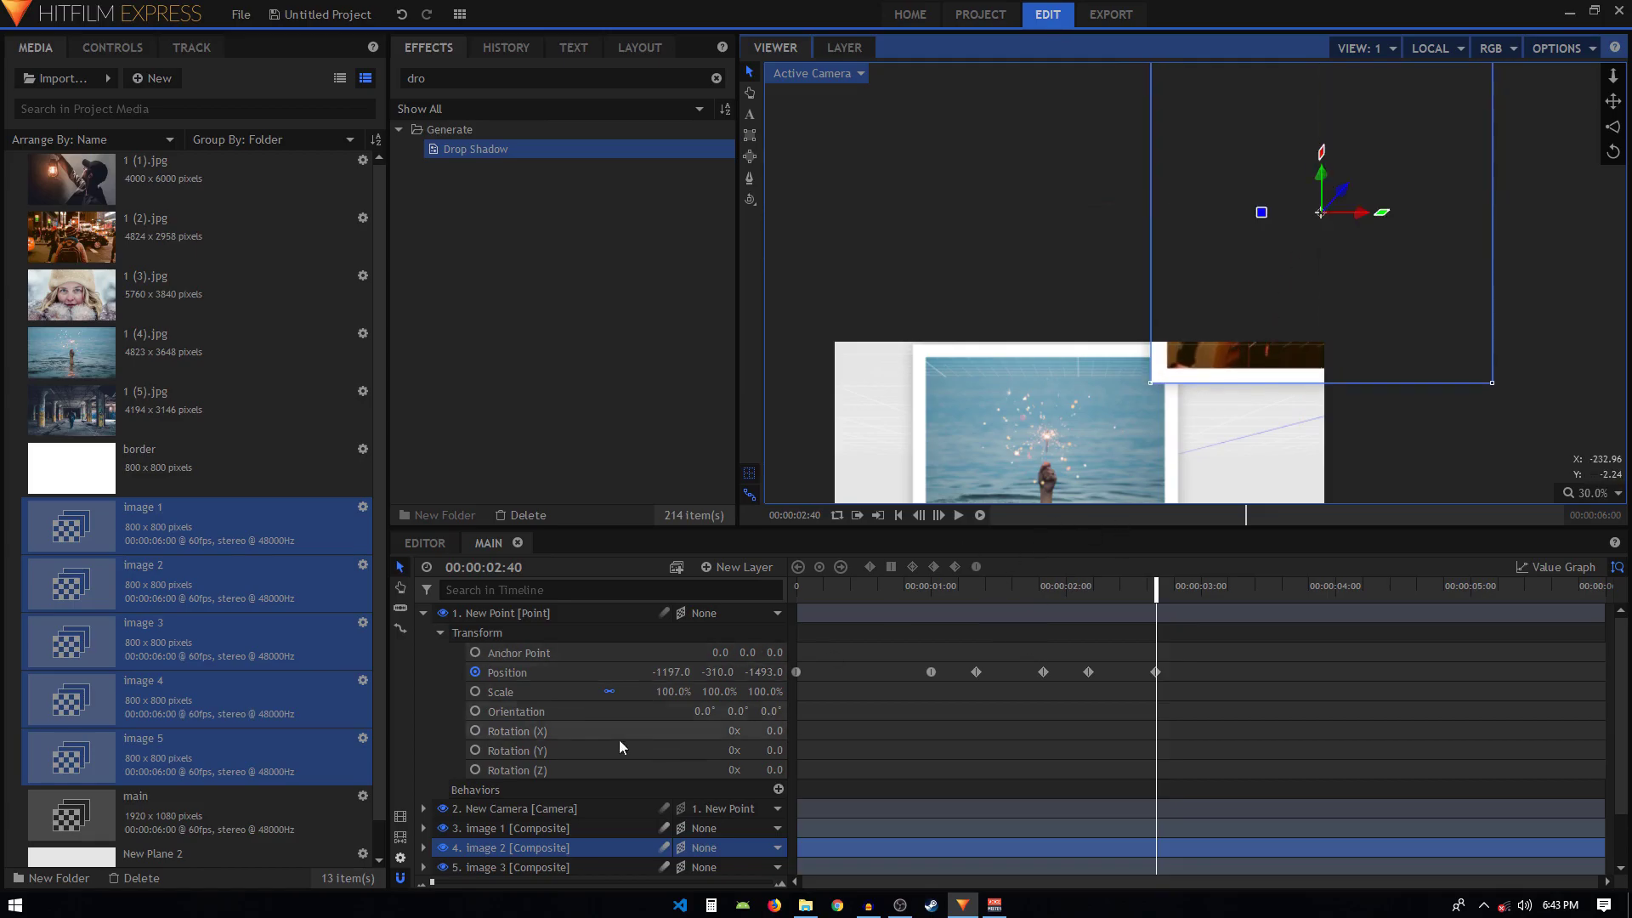
# Step: At 00:00:03:00, set the point layer's Position to 743.0, 763.0, -1493.0 so the camera frames image 5
pyautogui.click(1155, 672)
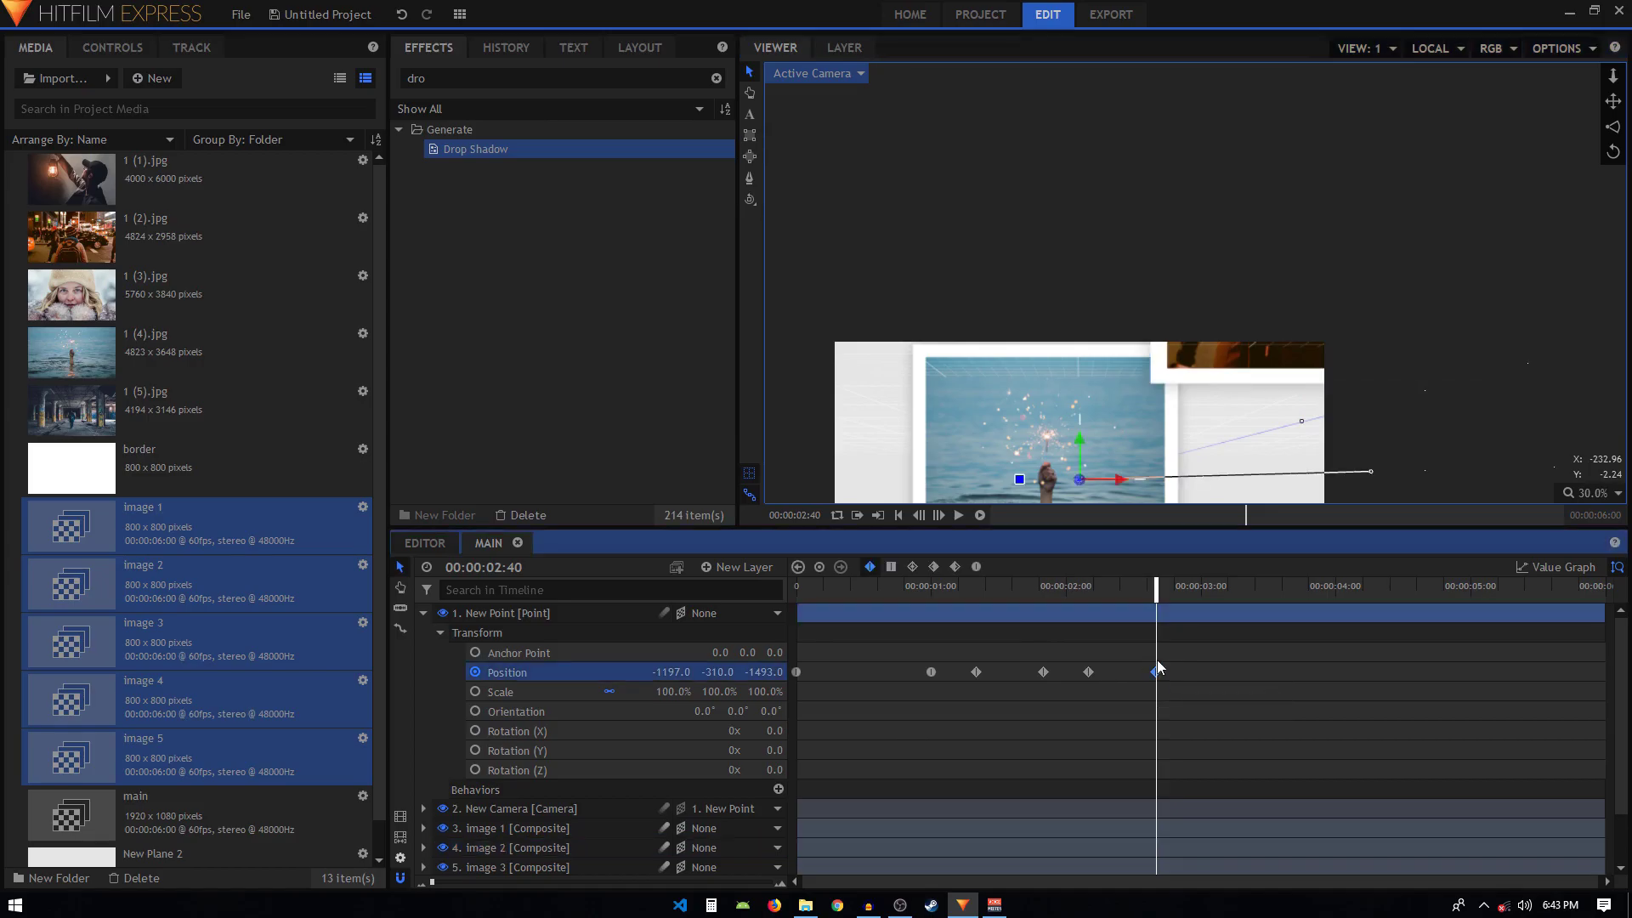
pyautogui.hotkey('shift', 'Right')
pyautogui.hotkey('shift', 'Right')
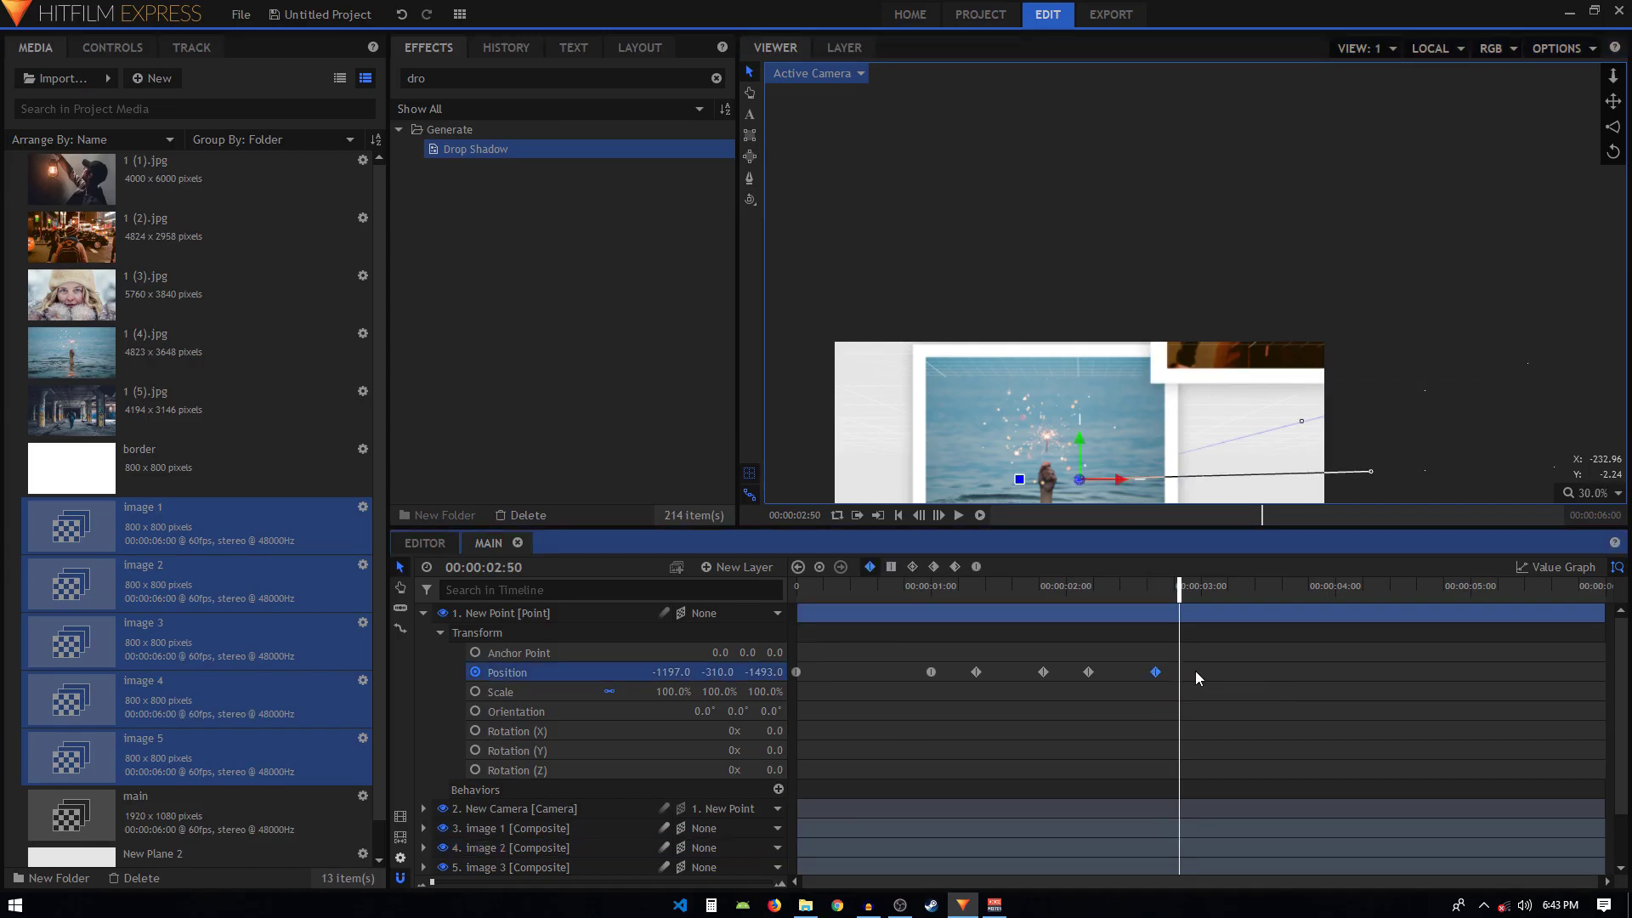
pyautogui.press('h')
pyautogui.moveTo(1139, 400); pyautogui.dragTo(1290, 222)
pyautogui.press('v')
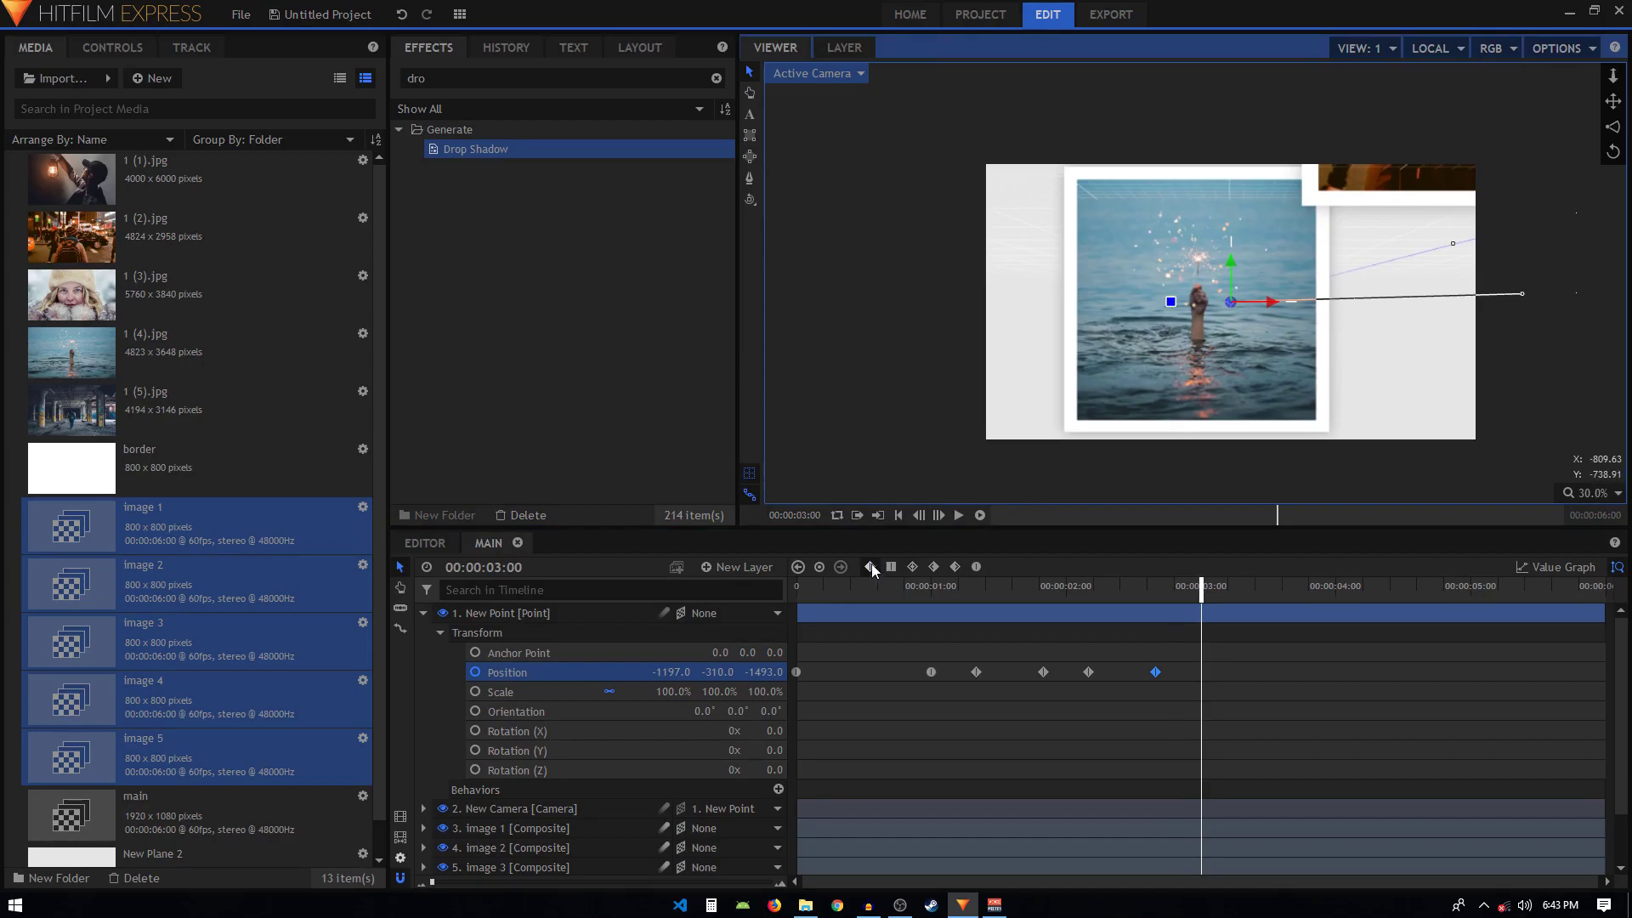
pyautogui.moveTo(672, 672); pyautogui.dragTo(1614, 672)
pyautogui.moveTo(722, 672); pyautogui.dragTo(1630, 672)
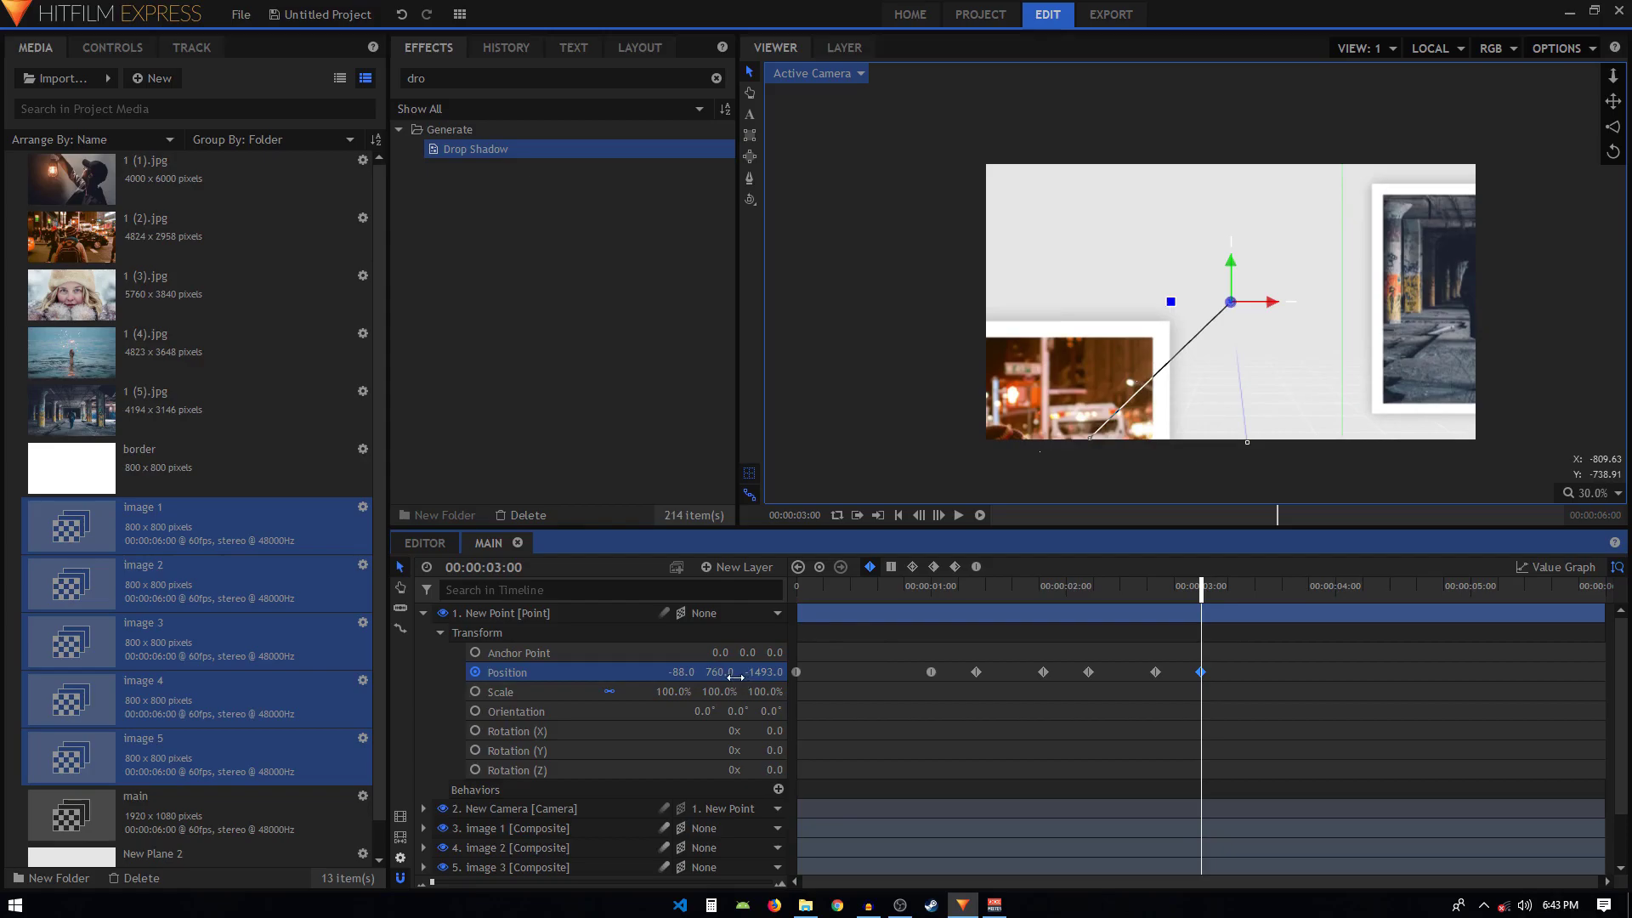
pyautogui.moveTo(715, 672); pyautogui.dragTo(1355, 674)
pyautogui.moveTo(884, 673); pyautogui.dragTo(894, 673)
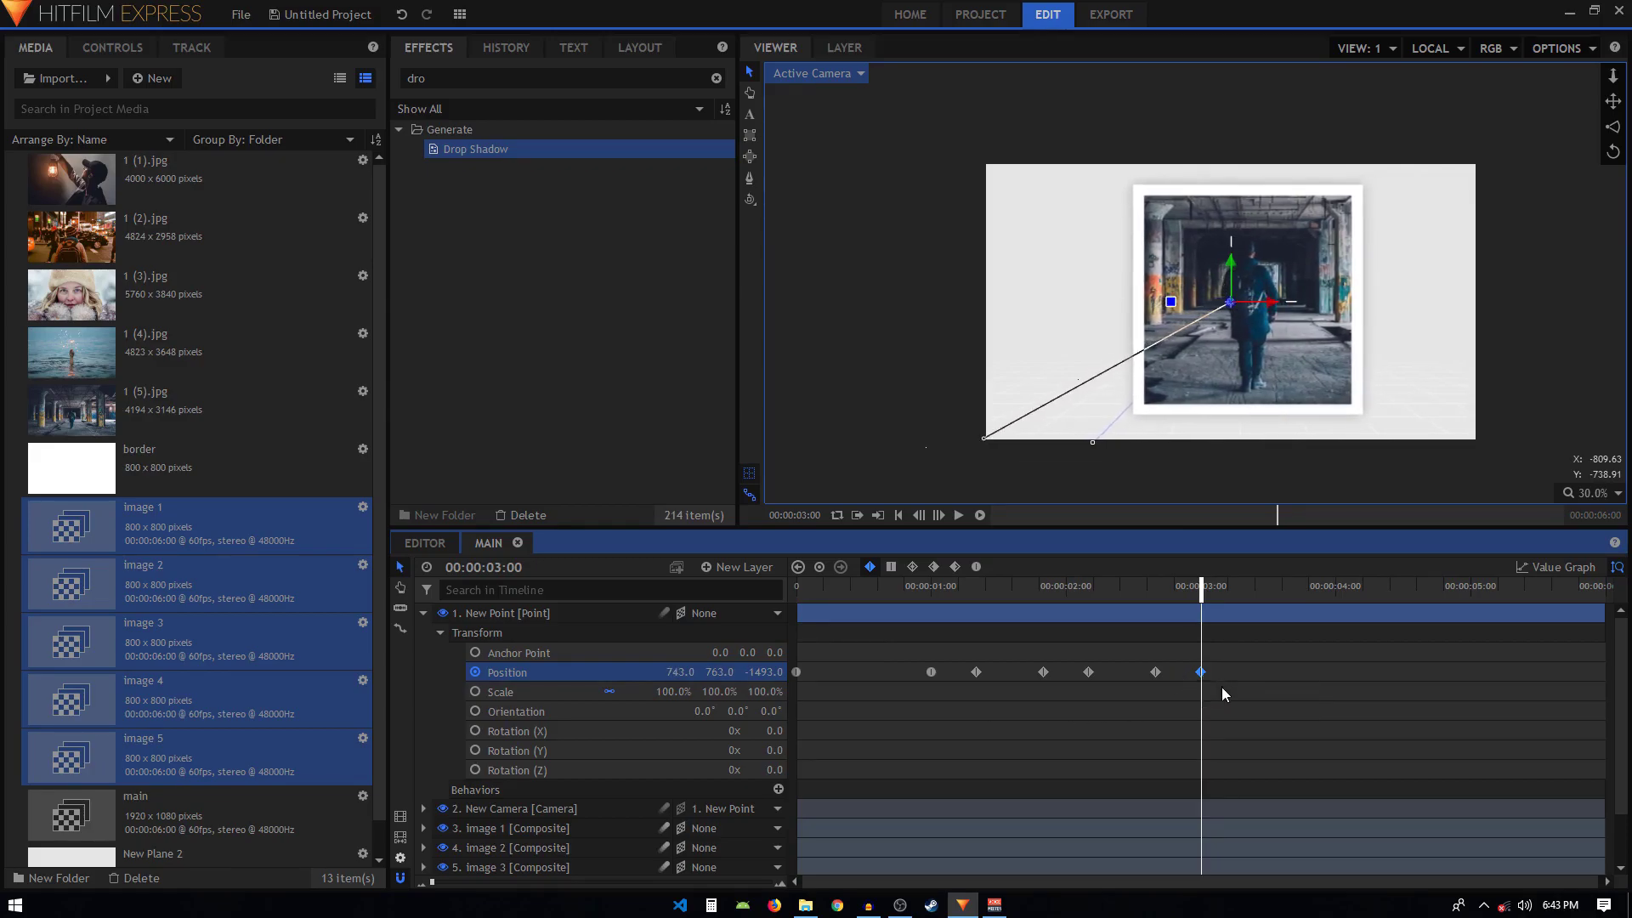
# Step: Add a Position keyframe on the point layer at 00:00:03:30 that holds the value of the 3-second keyframe
pyautogui.hotkey('shift', '.')
pyautogui.hotkey('shift', '.')
pyautogui.hotkey('shift', '.')
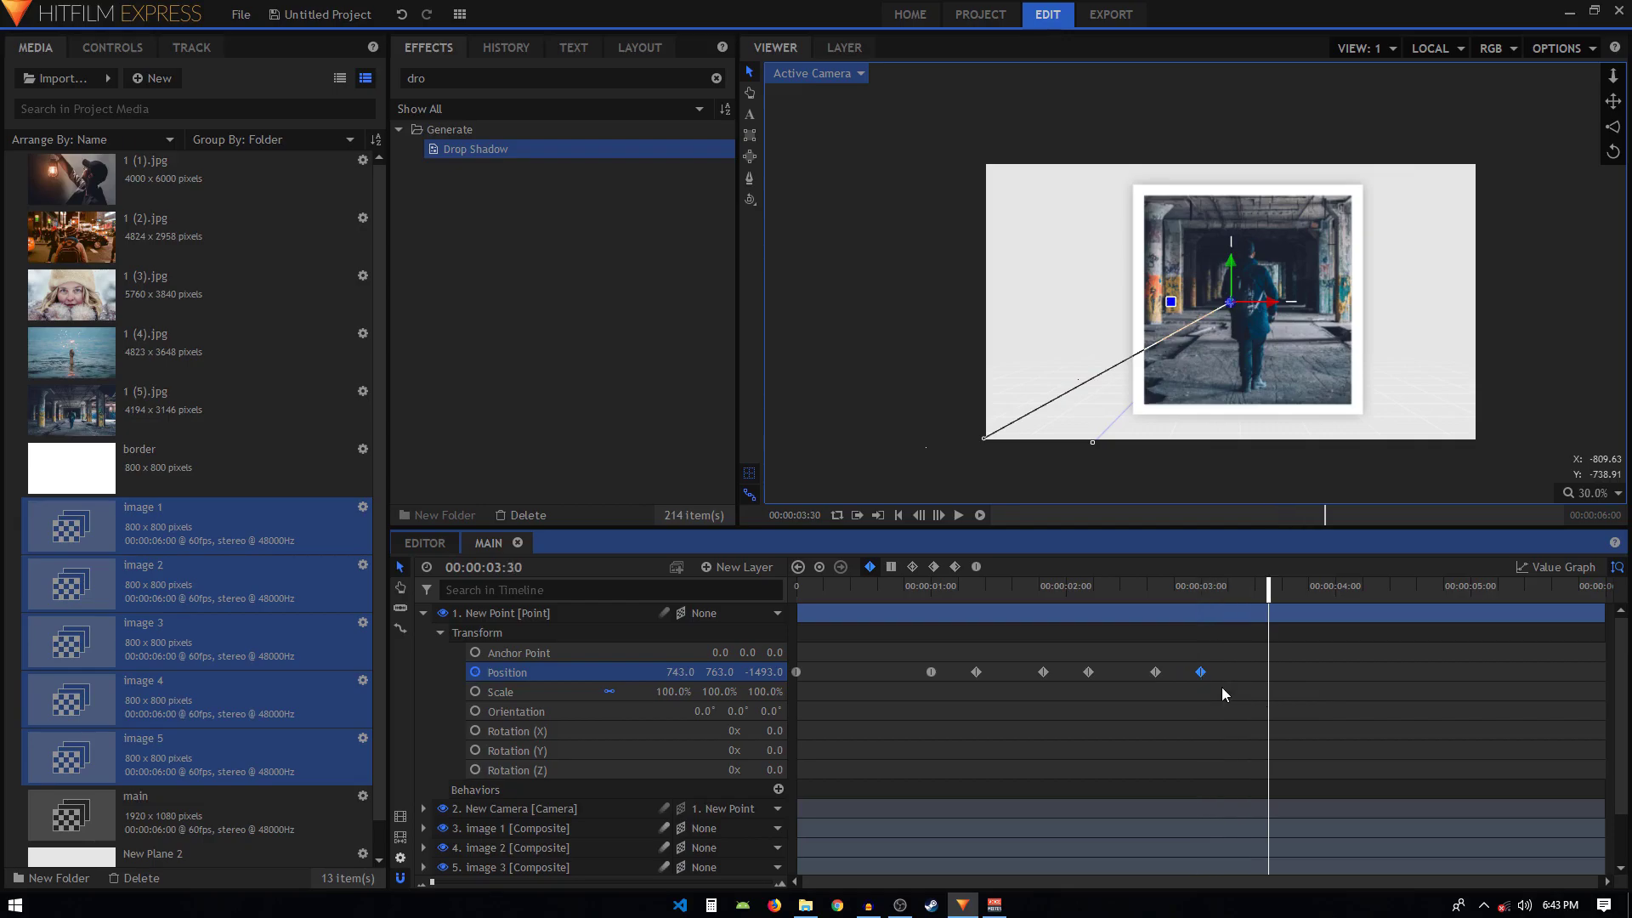
pyautogui.click(820, 566)
# Step: At 00:00:03:50, set the point layer's Position to -671.0, 313.0, -1112.0 so the camera frames image 2
pyautogui.press('space')
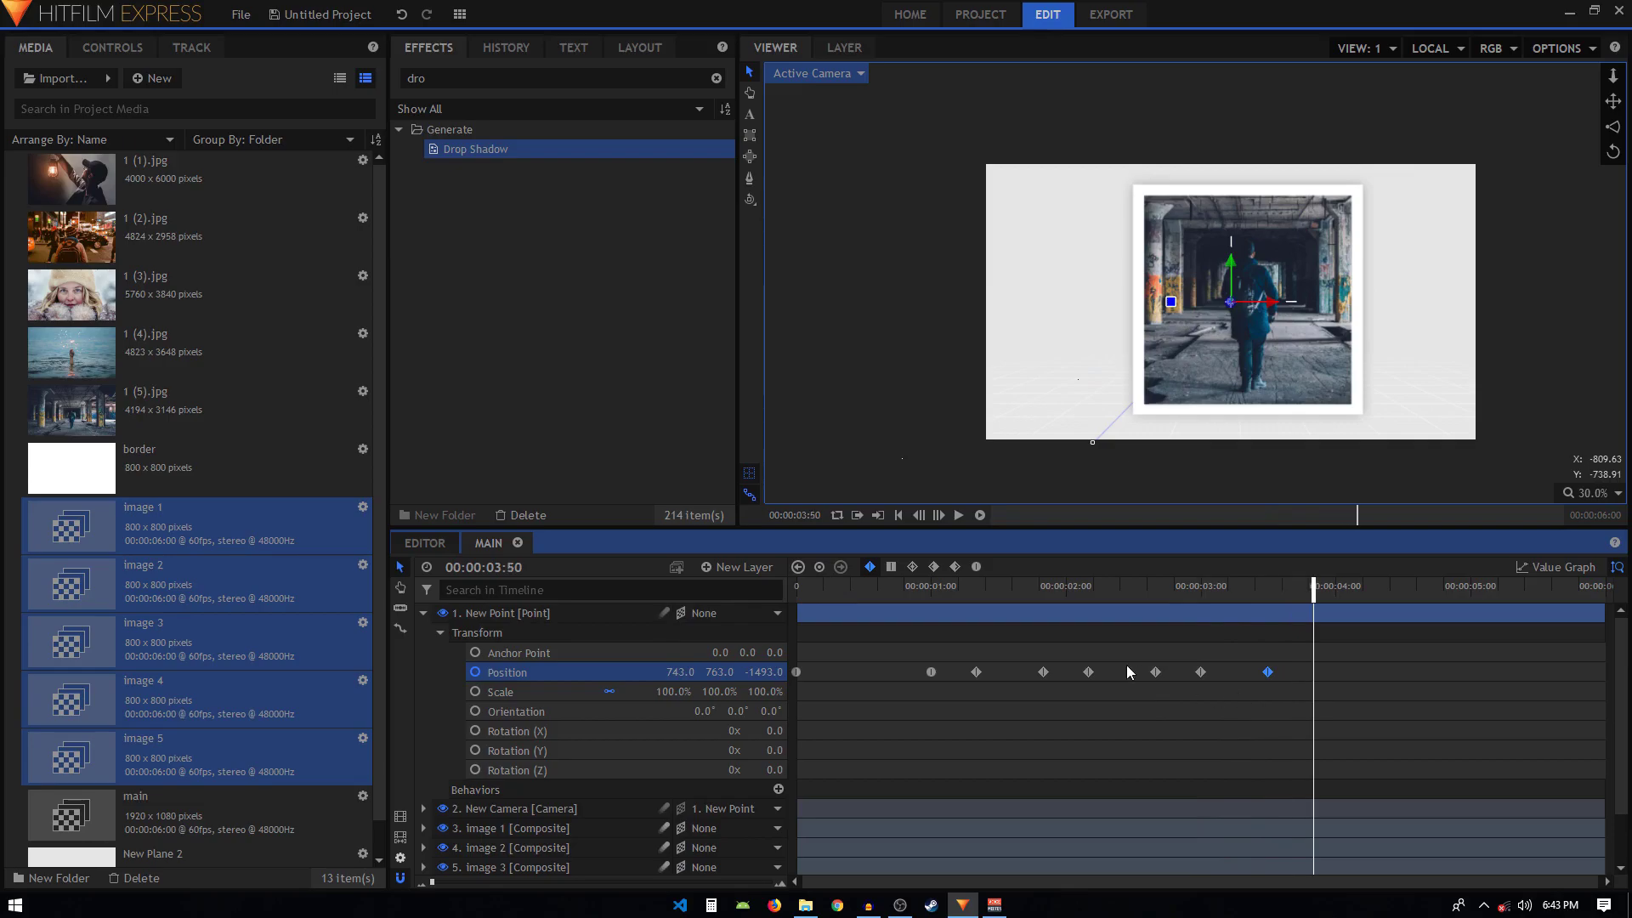
pyautogui.moveTo(680, 673); pyautogui.dragTo(114, 672)
pyautogui.moveTo(719, 672); pyautogui.dragTo(793, 673)
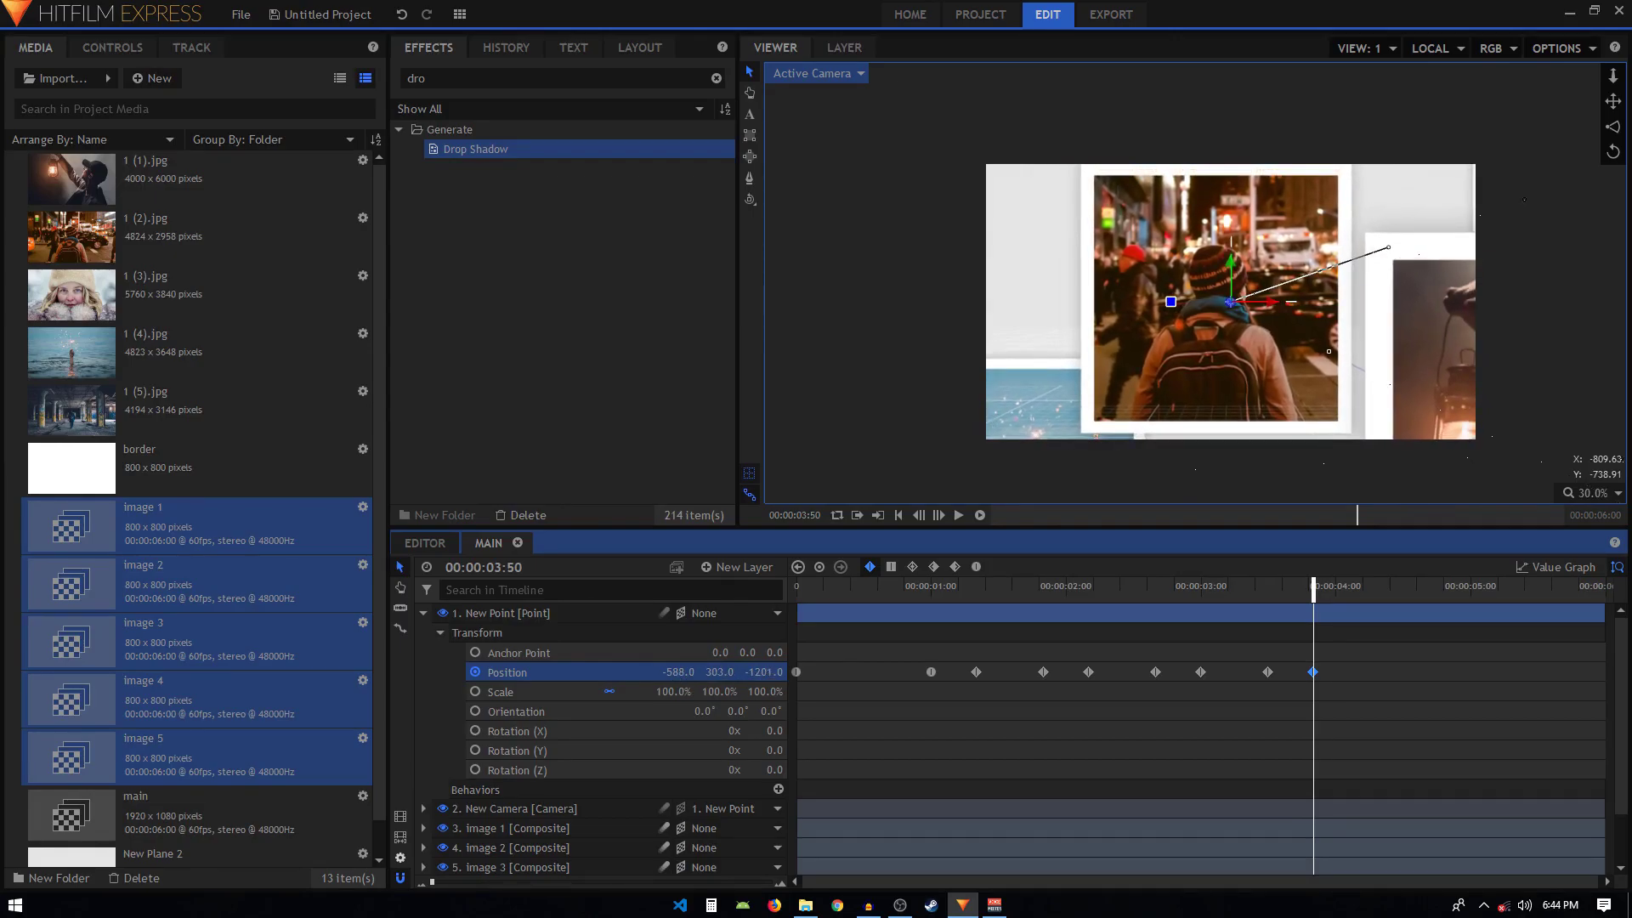
pyautogui.moveTo(678, 672); pyautogui.dragTo(760, 678)
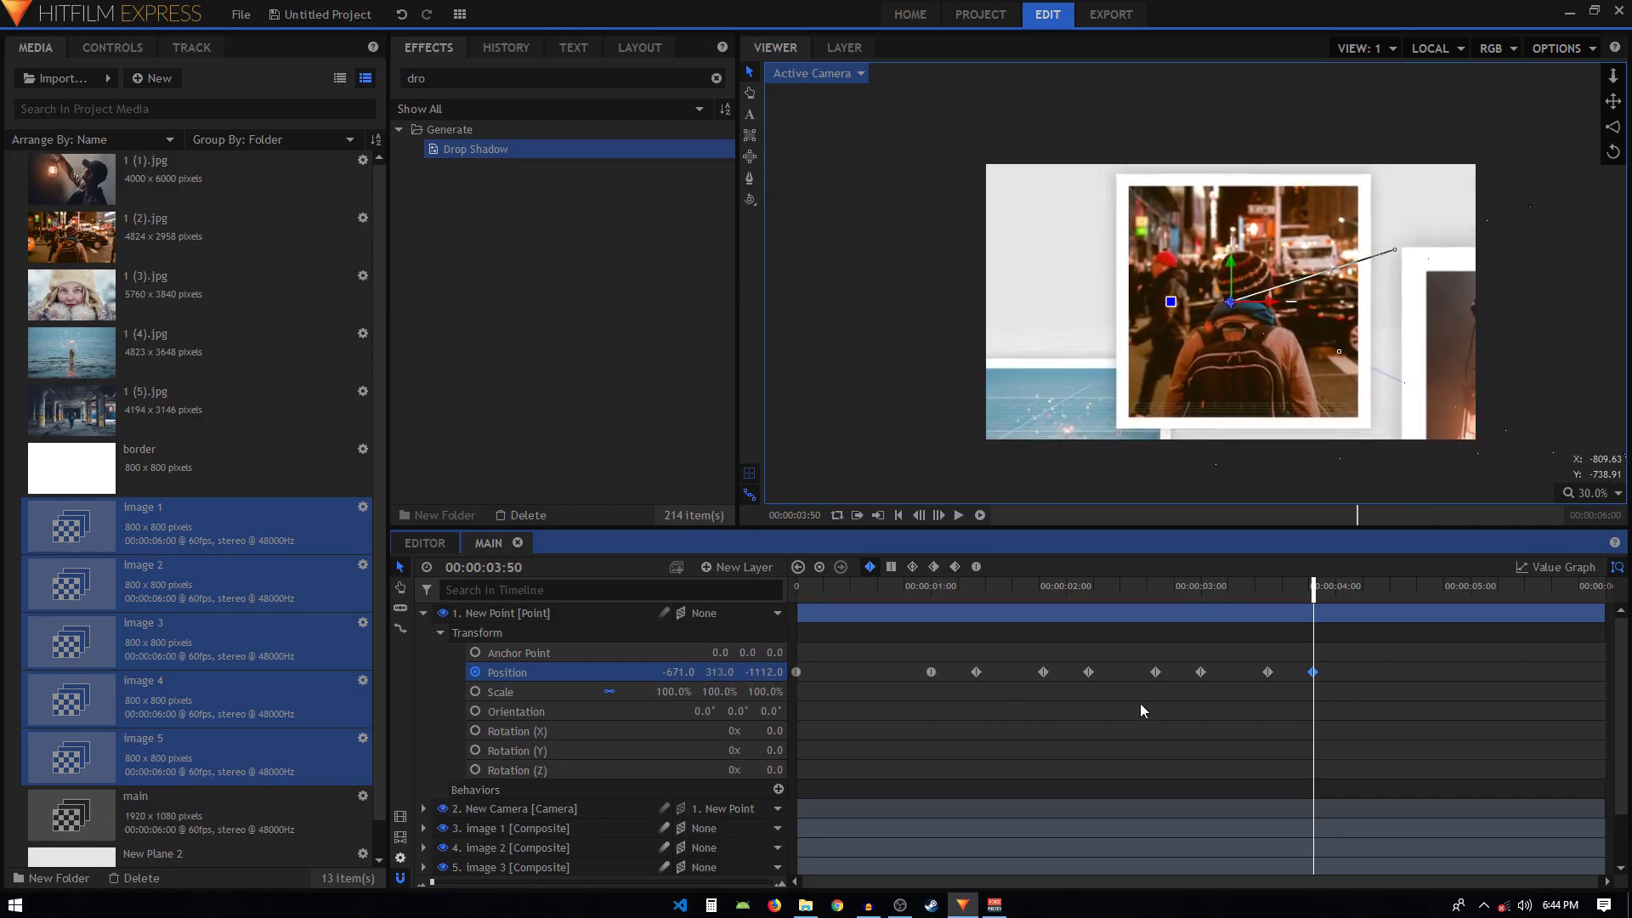
# Step: Preview the camera moves from about 1 second onward and check the motion just past the 00:00:02:40 keyframe
pyautogui.click(921, 589)
pyautogui.press('space')
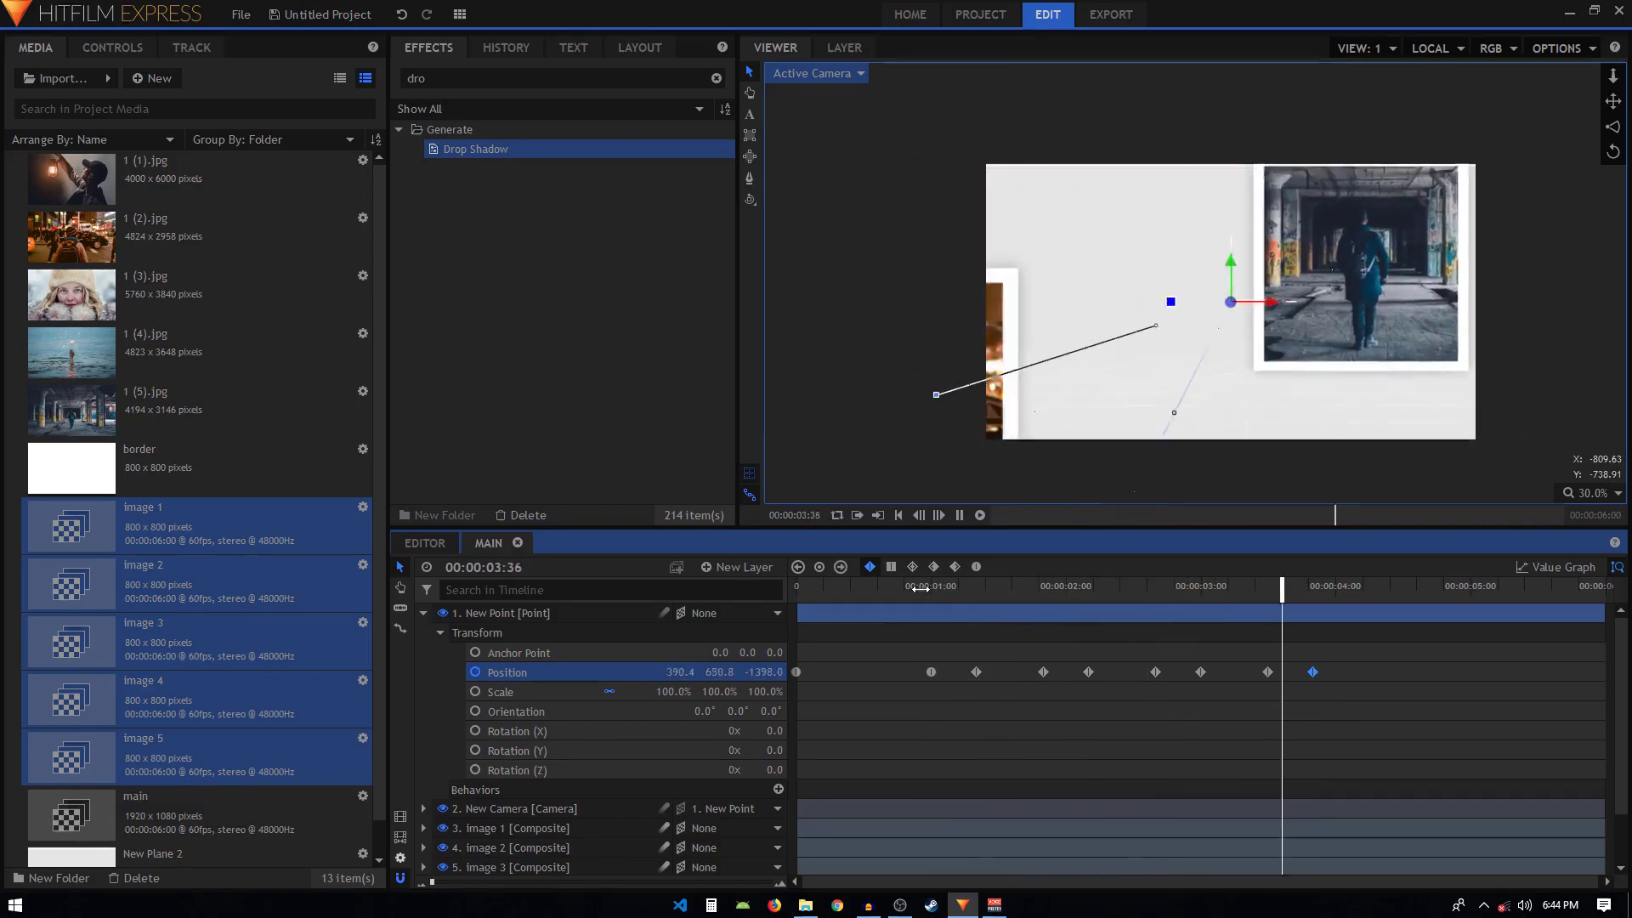
pyautogui.click(970, 586)
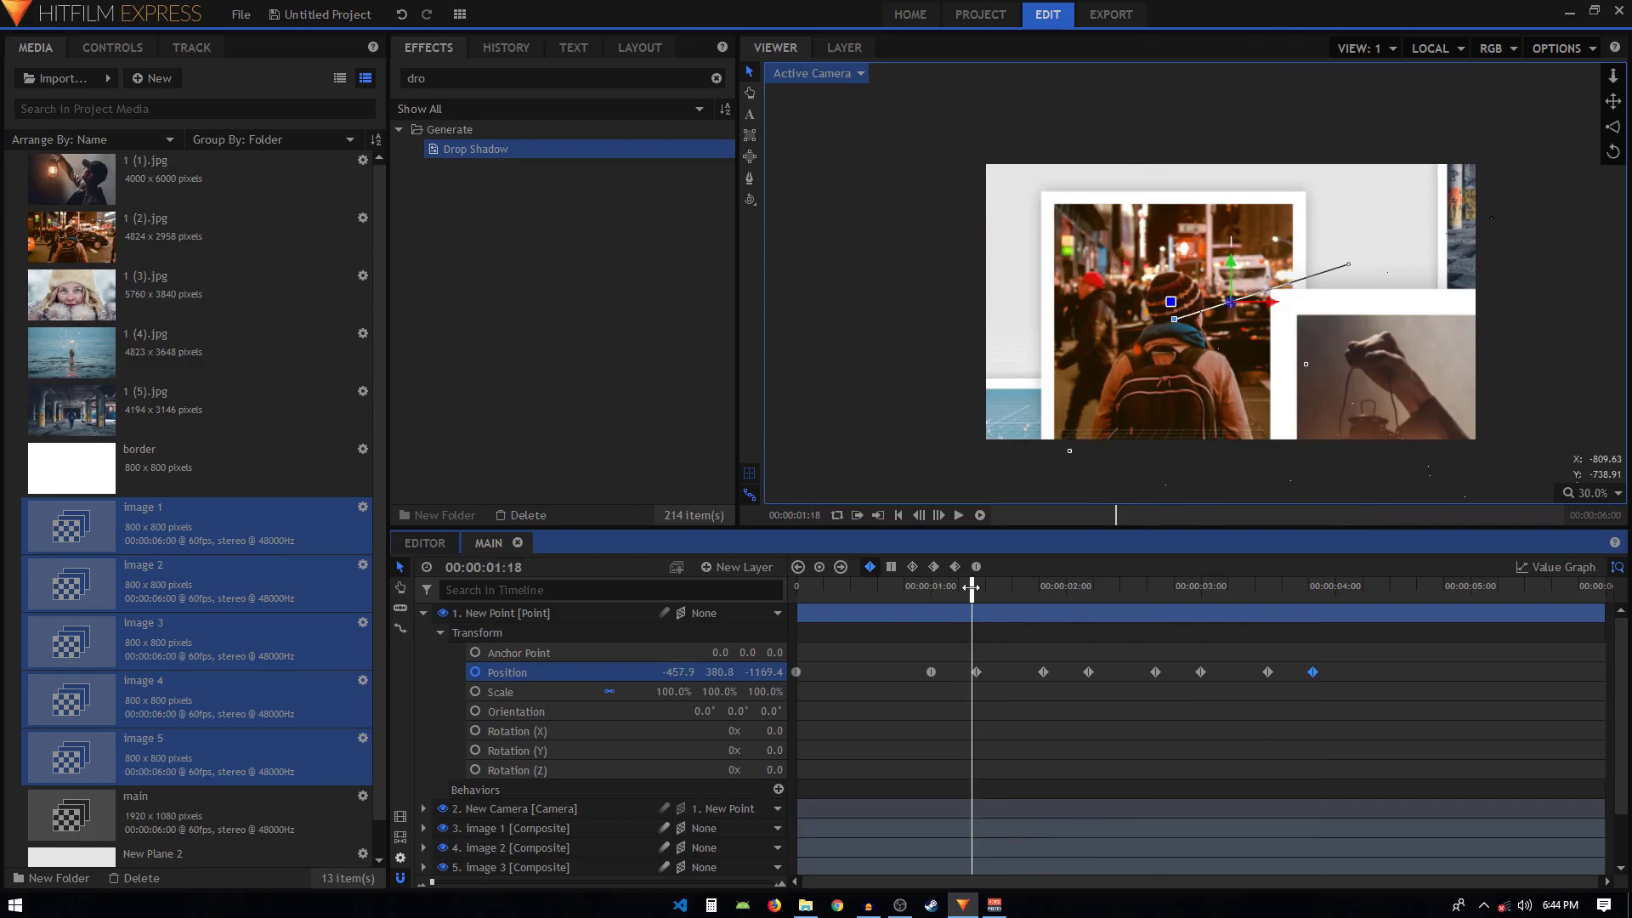
pyautogui.press('space')
pyautogui.press('space')
pyautogui.click(1043, 671)
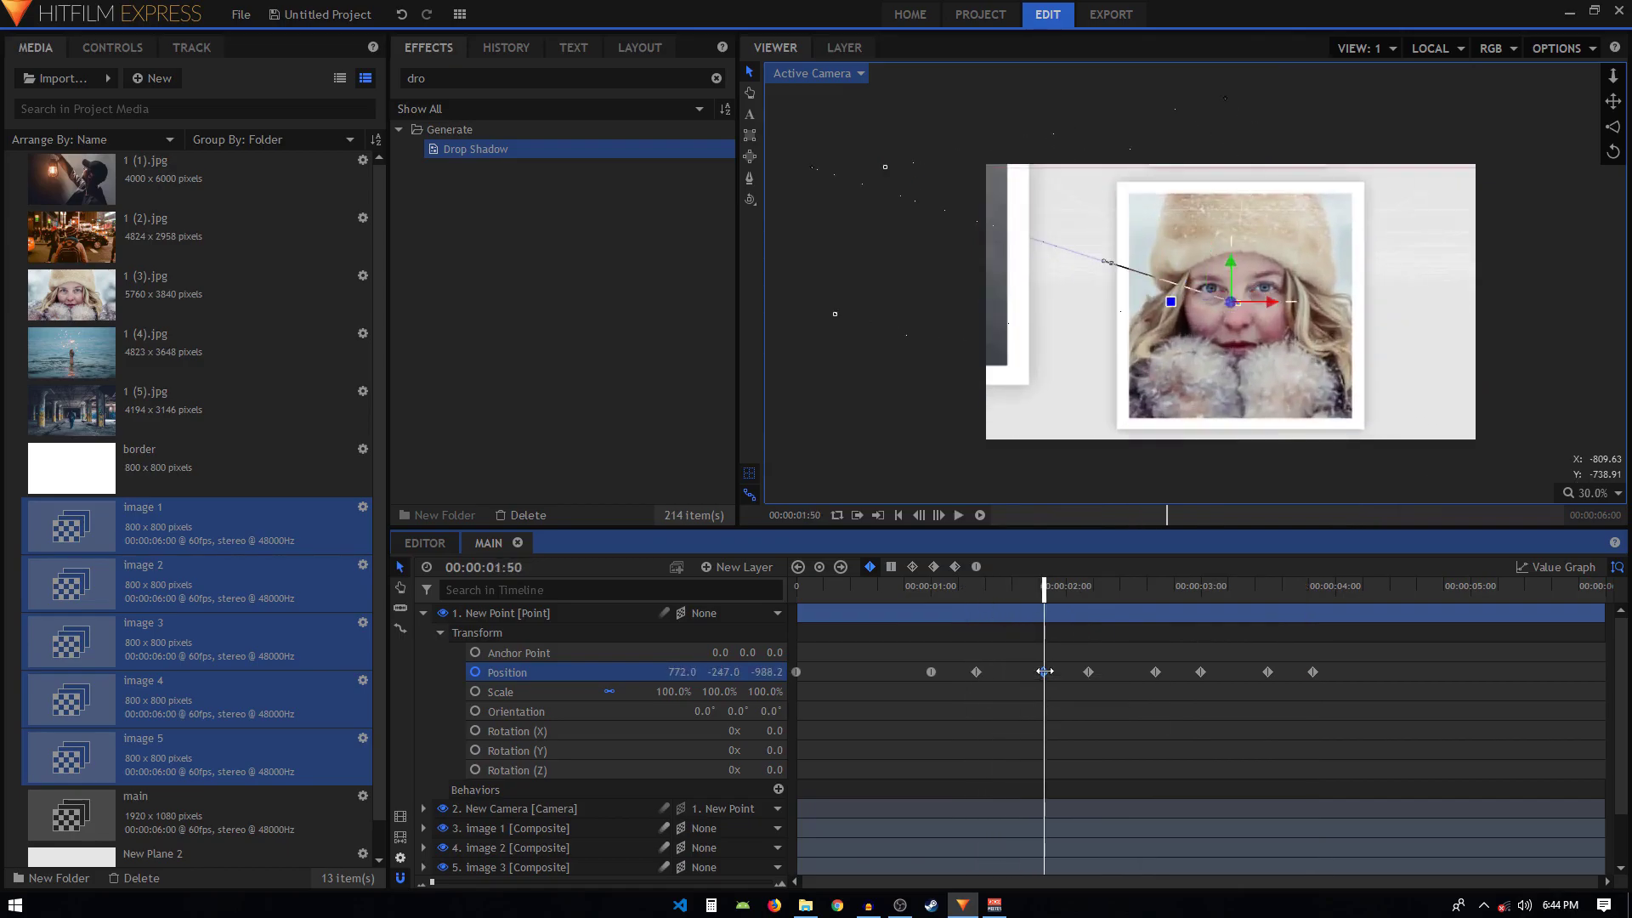
pyautogui.moveTo(1044, 587); pyautogui.dragTo(1053, 590)
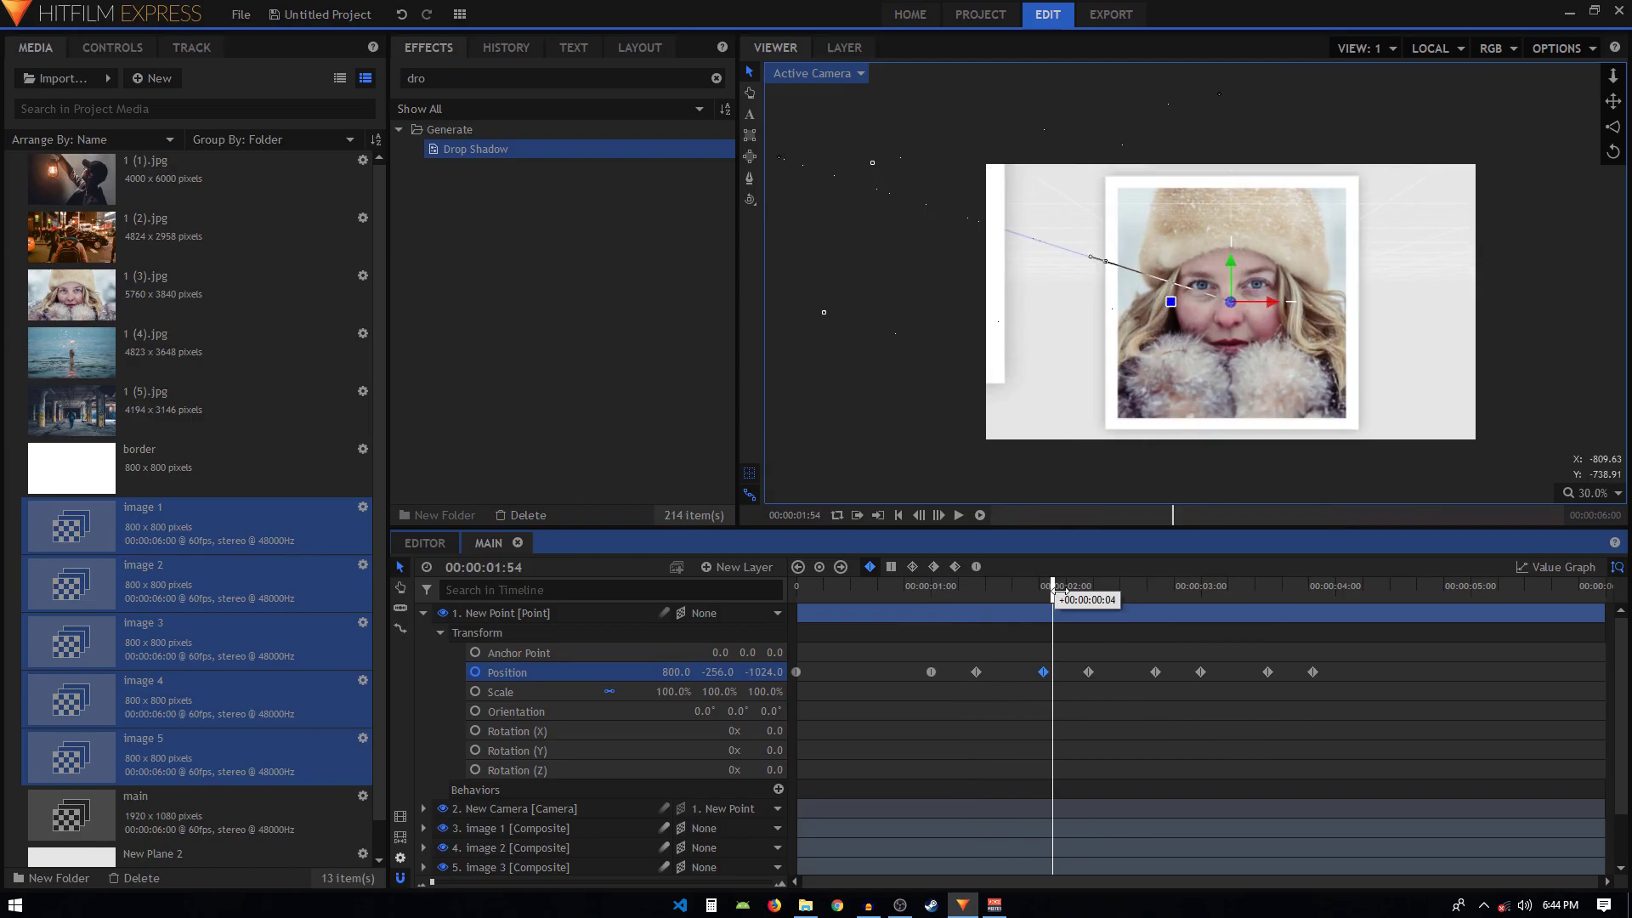
pyautogui.press('space')
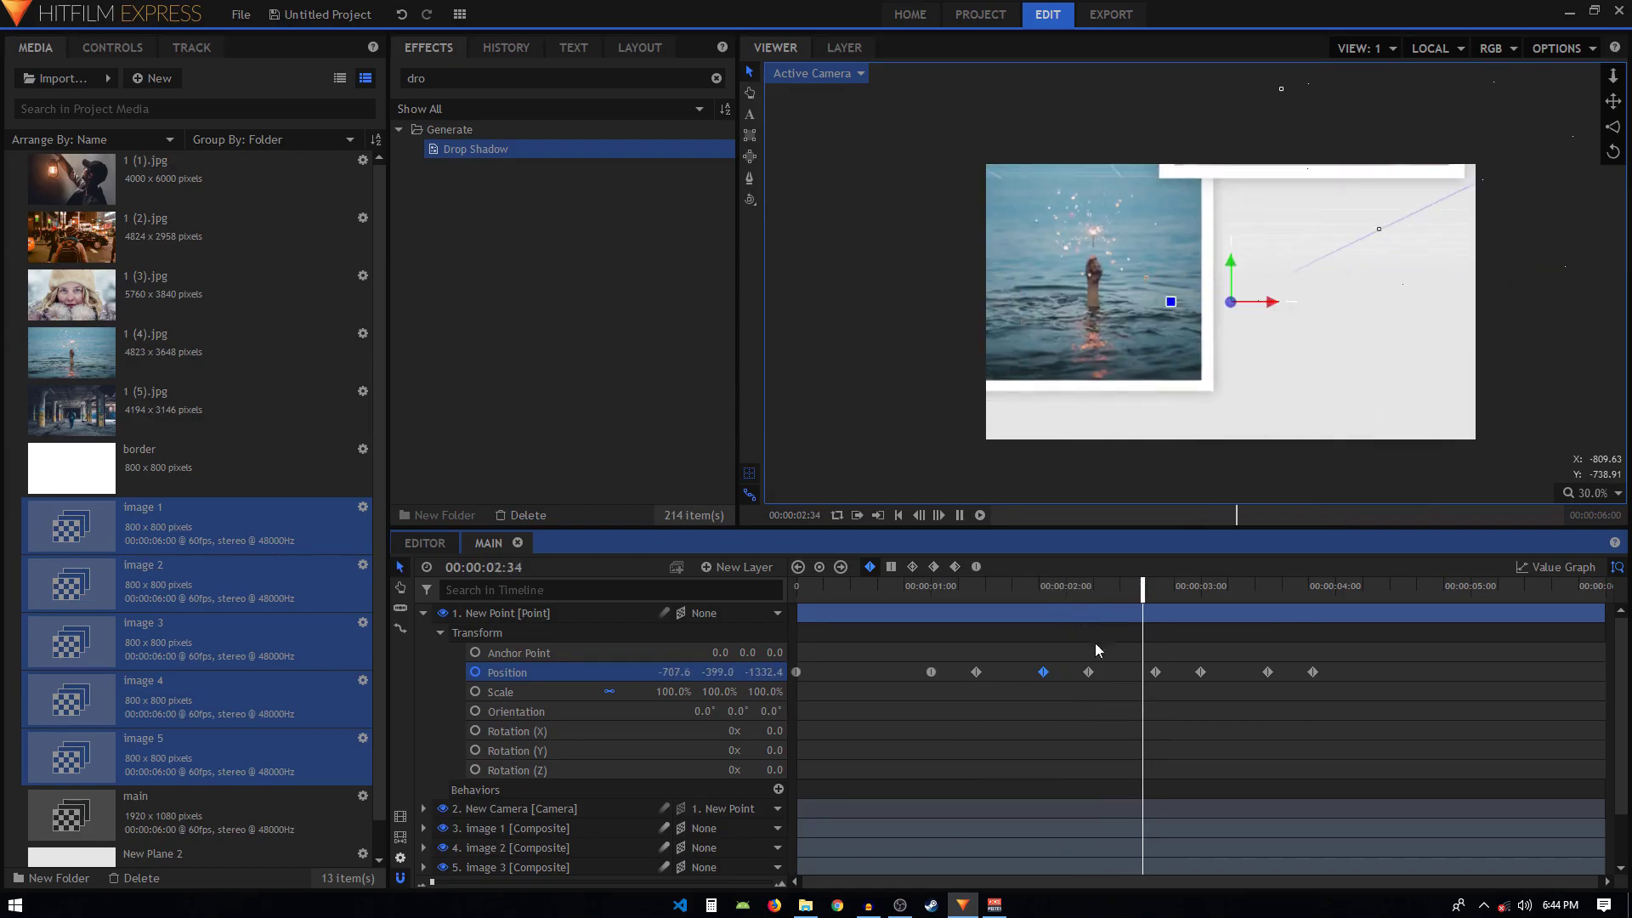
pyautogui.press('space')
pyautogui.click(1156, 672)
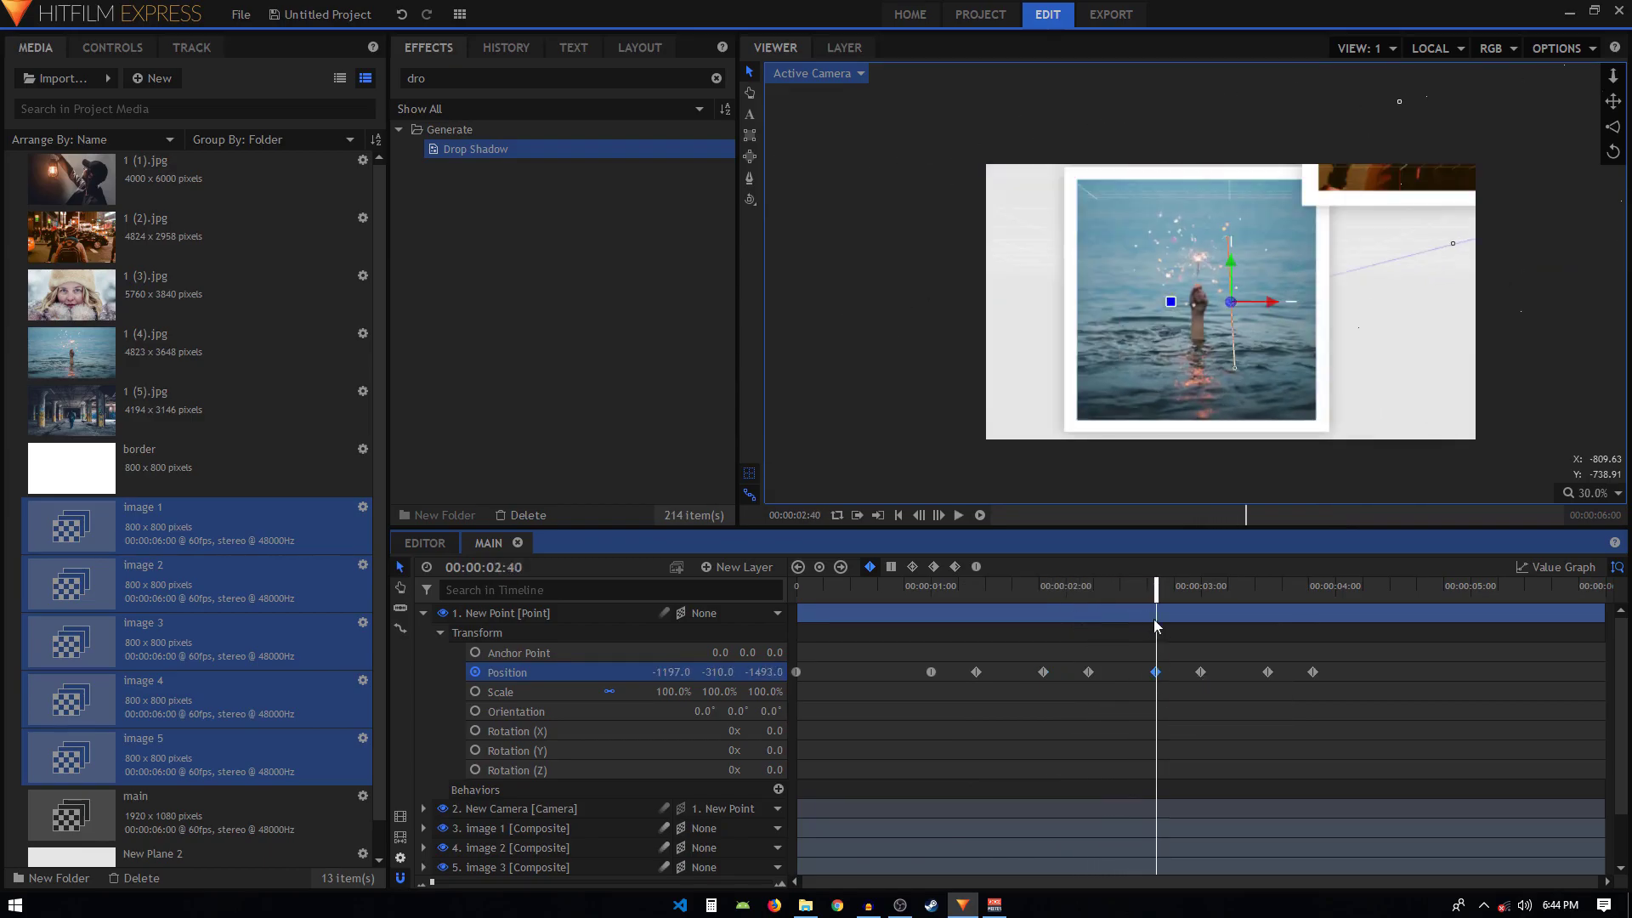
pyautogui.moveTo(1156, 592); pyautogui.dragTo(1179, 605)
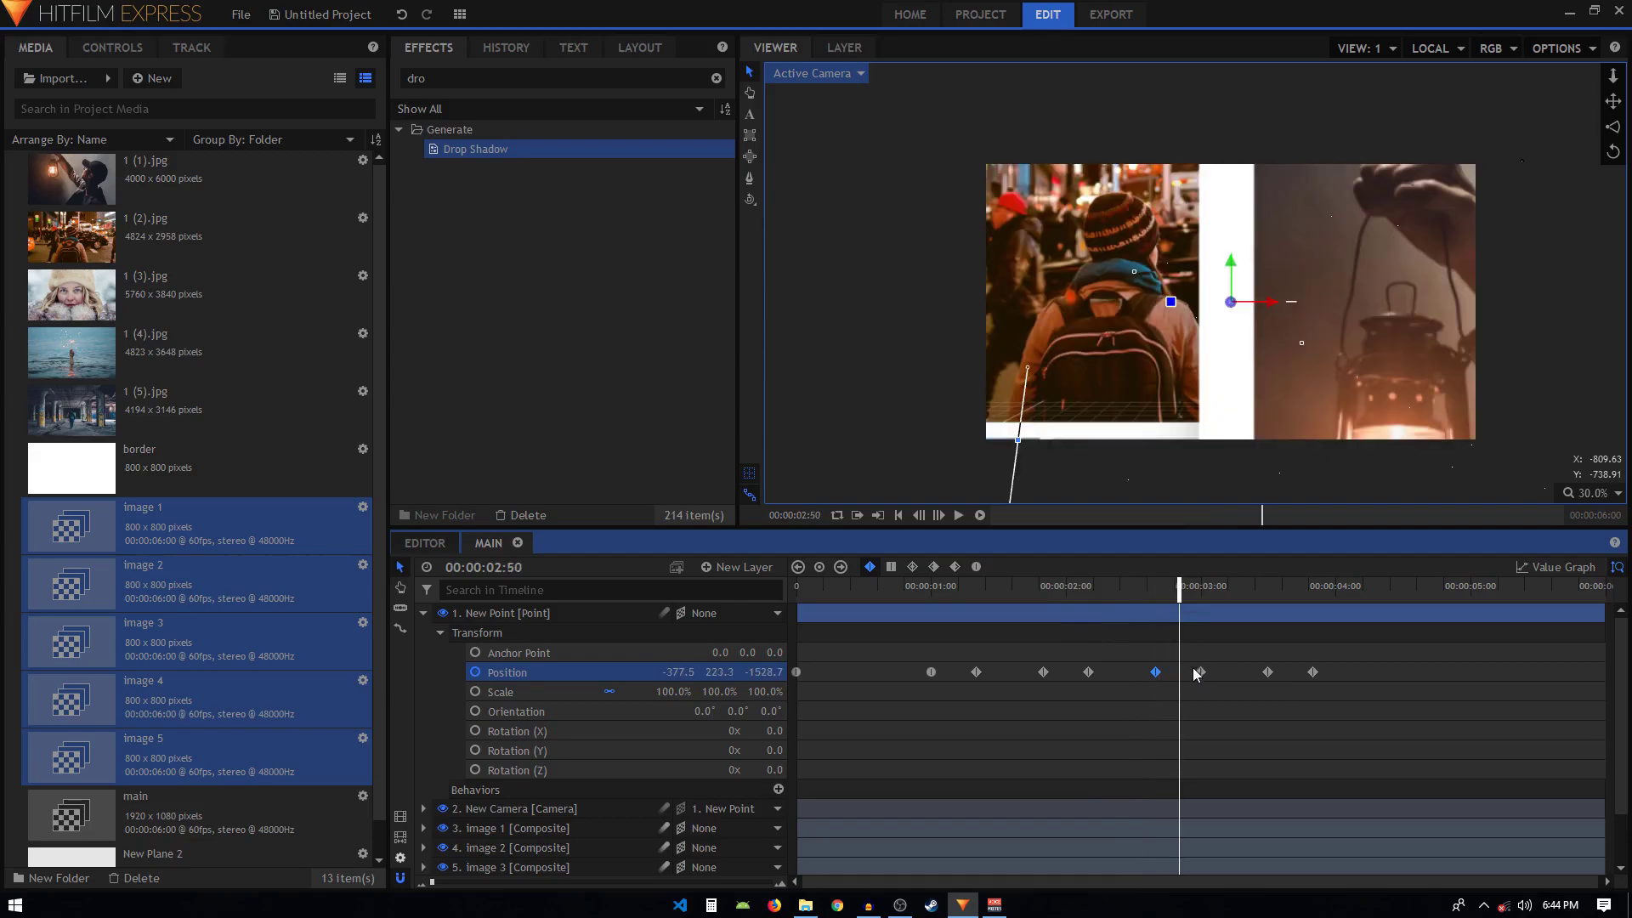
# Step: Shift the last three Position keyframes later and place a copy of the 00:00:02:40 keyframe at 00:00:03:00 to hold on image 4
pyautogui.click(1156, 672)
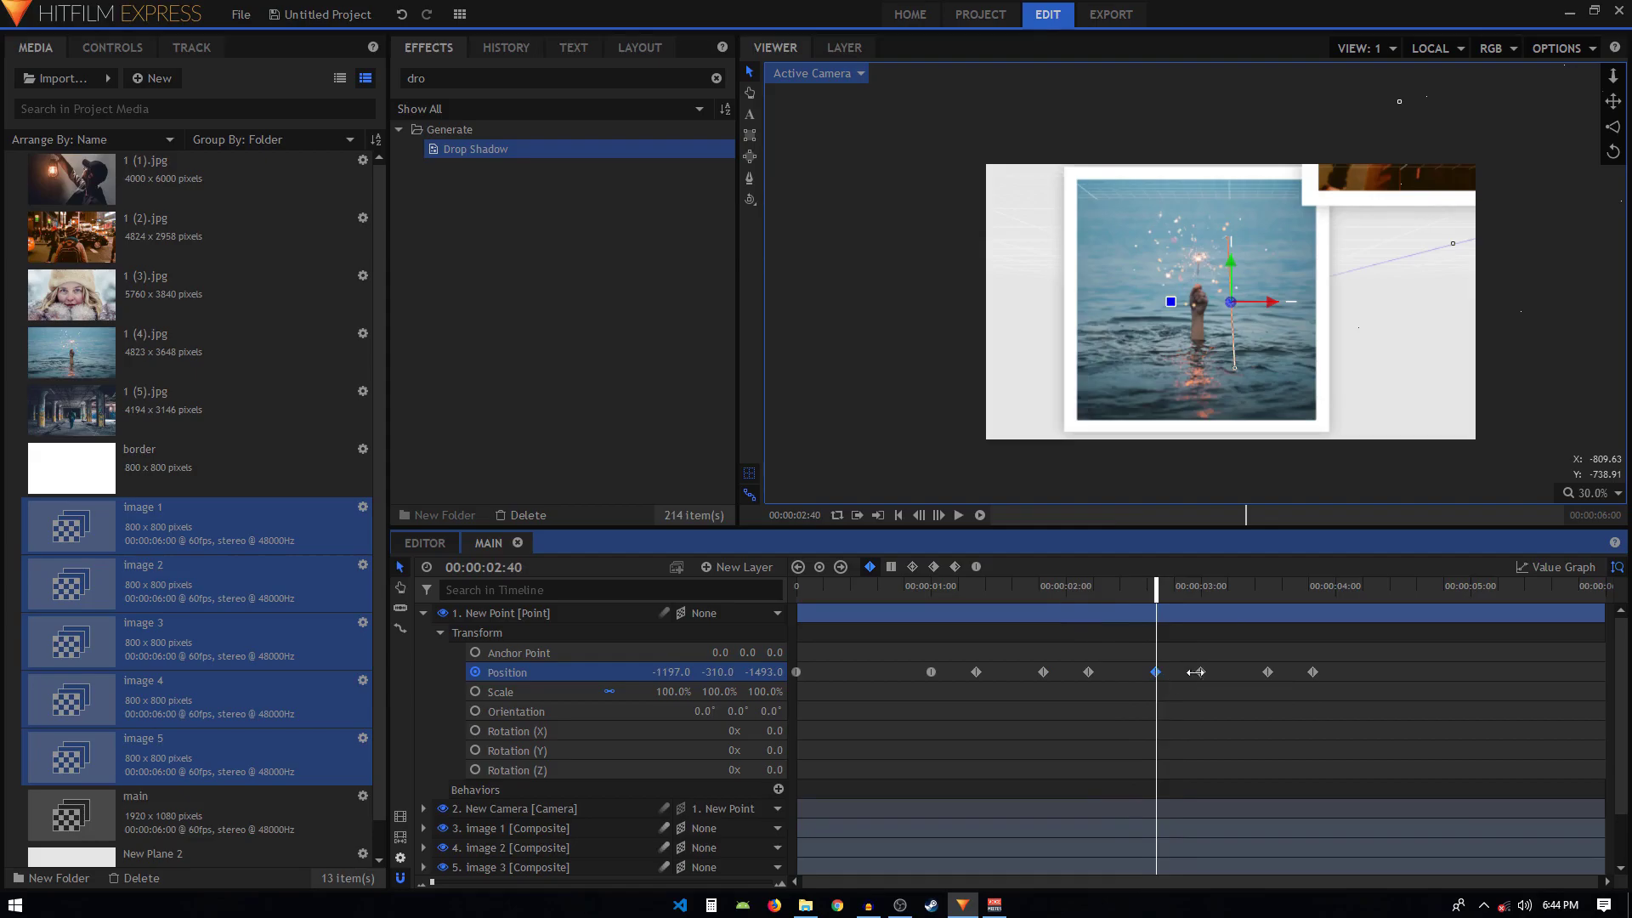
pyautogui.moveTo(1188, 660); pyautogui.dragTo(1315, 725)
pyautogui.moveTo(1205, 674); pyautogui.dragTo(1284, 673)
pyautogui.hotkey('shift', '.')
pyautogui.hotkey('shift', '.')
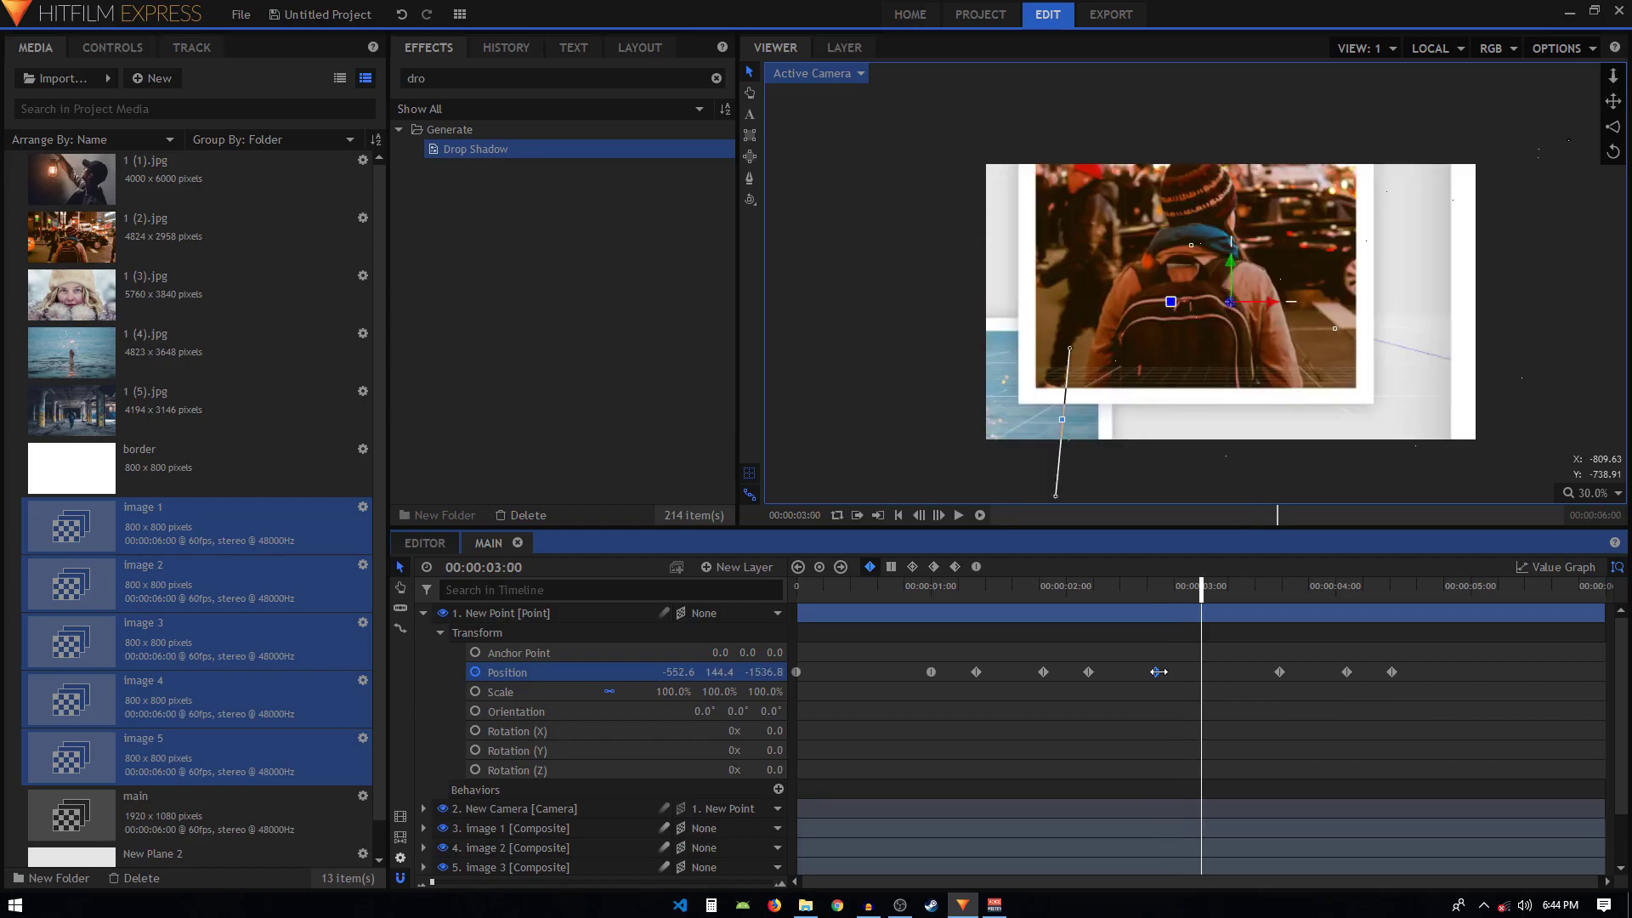
pyautogui.hotkey('ctrl', 'v')
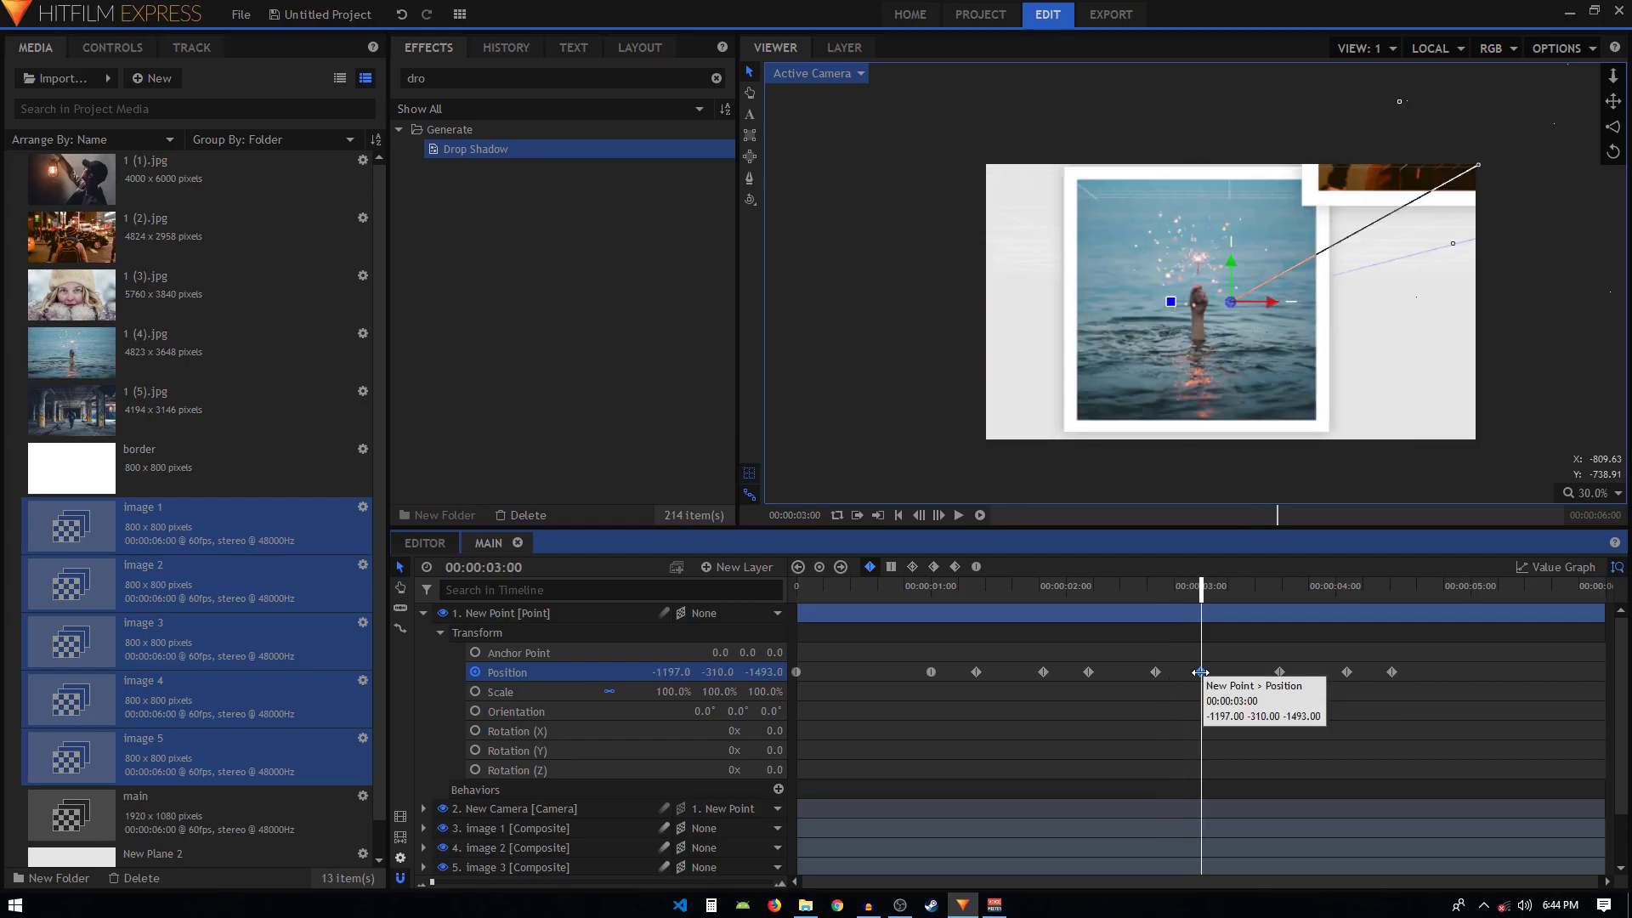
# Step: Retime the last three Position keyframes so the first sits at 00:00:03:30 and the second at 00:00:03:50
pyautogui.press('space')
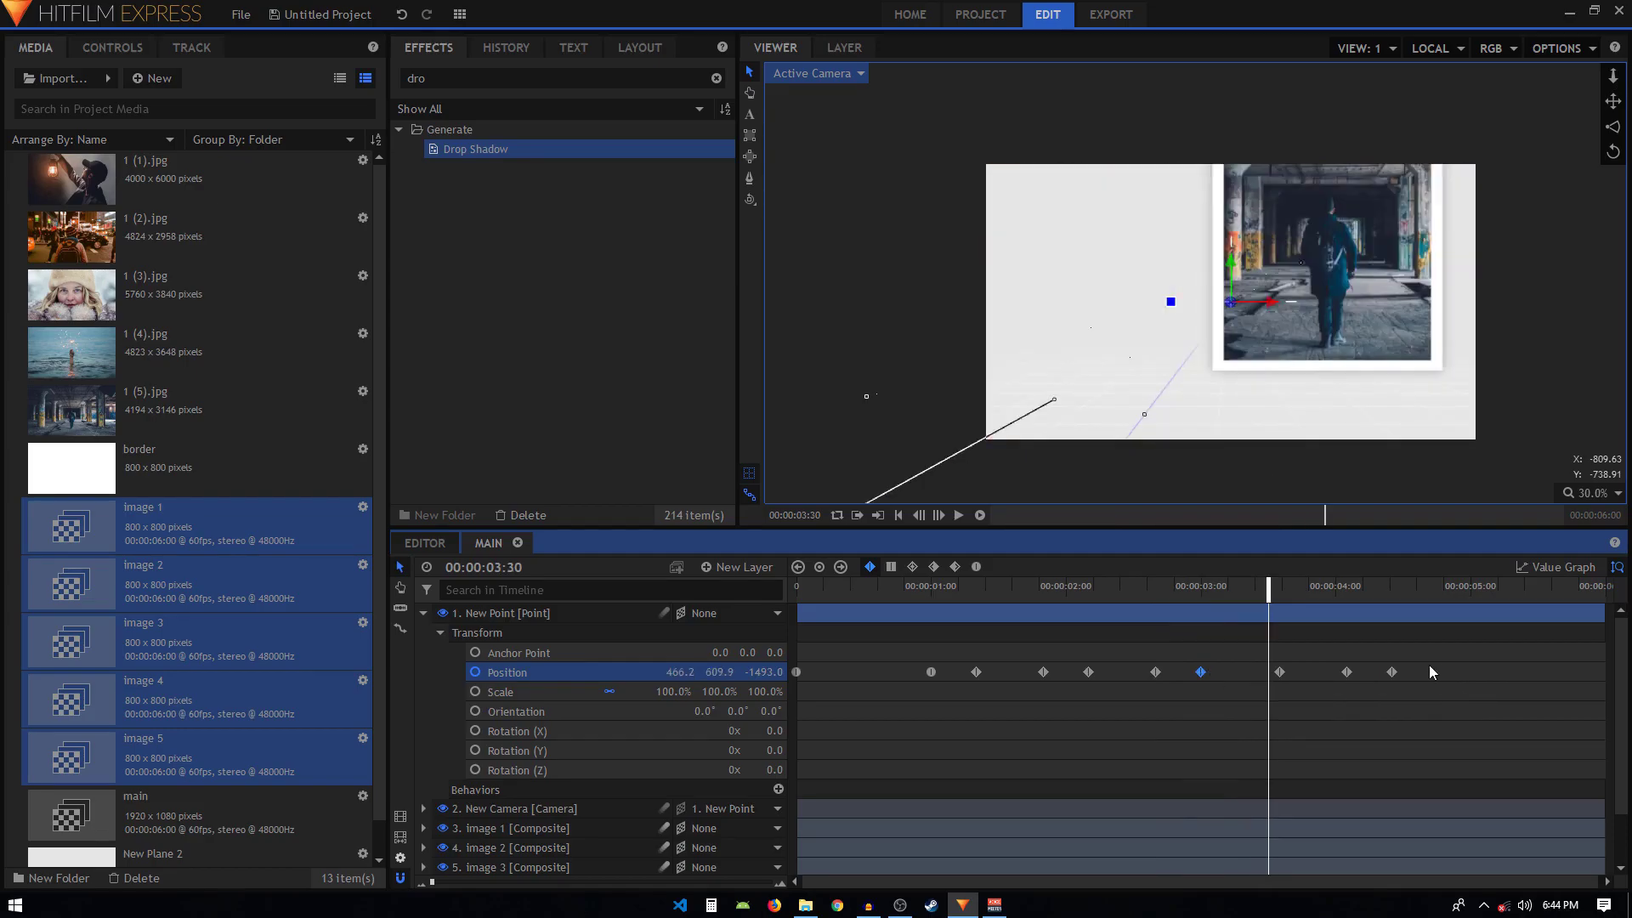
pyautogui.moveTo(1430, 665); pyautogui.dragTo(1266, 674)
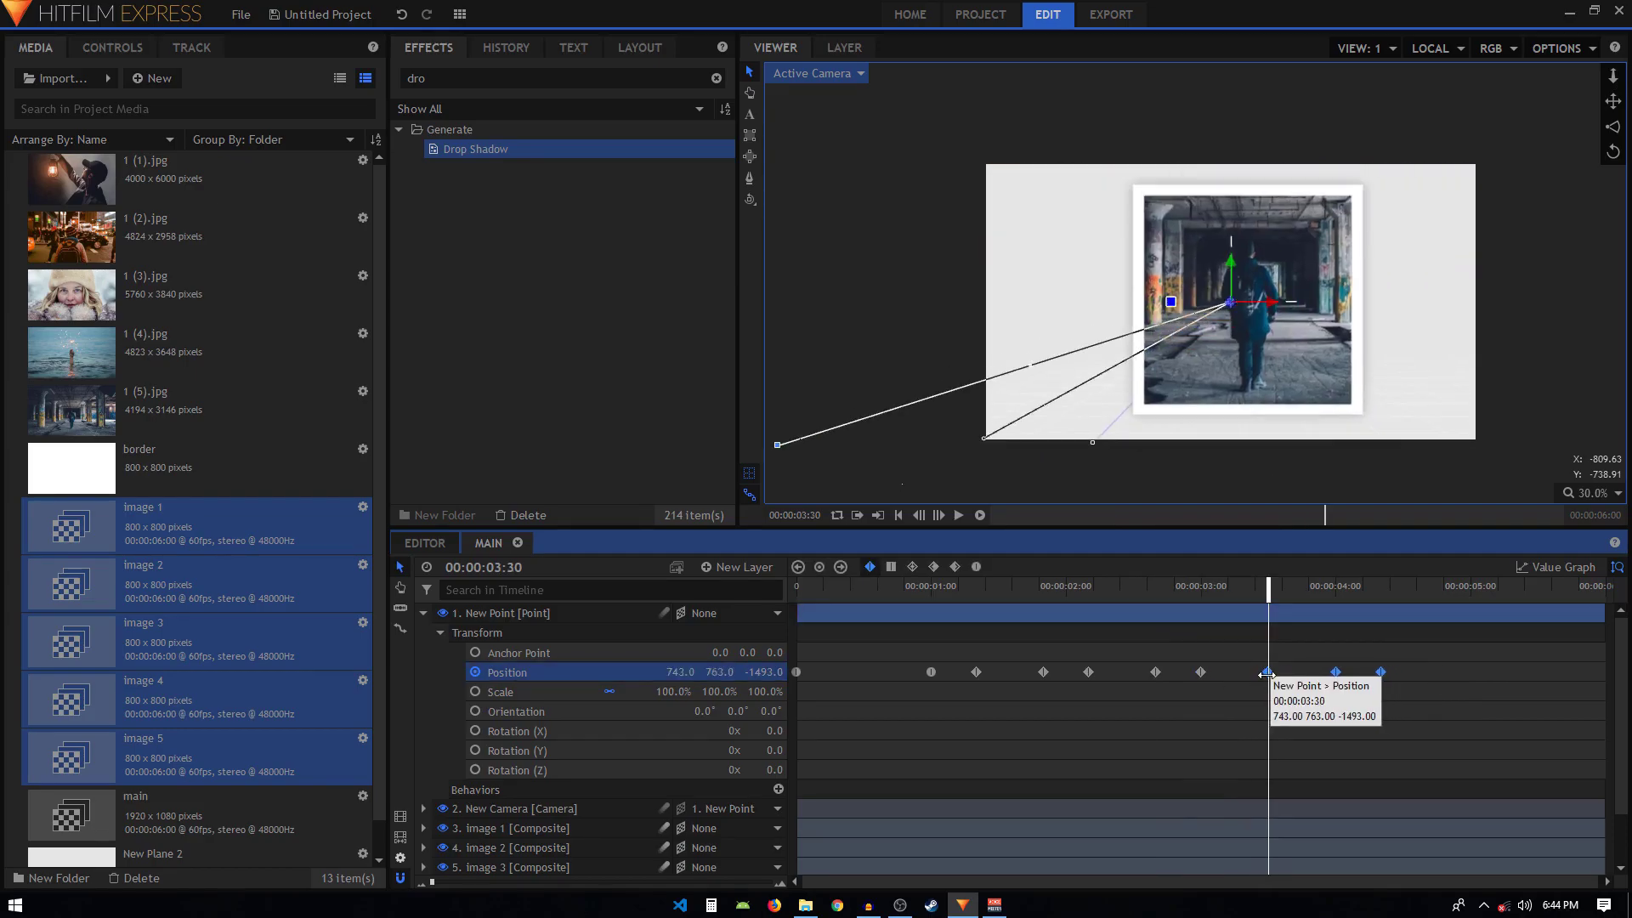
pyautogui.click(1266, 673)
pyautogui.hotkey('shift', '.')
pyautogui.hotkey('shift', '.')
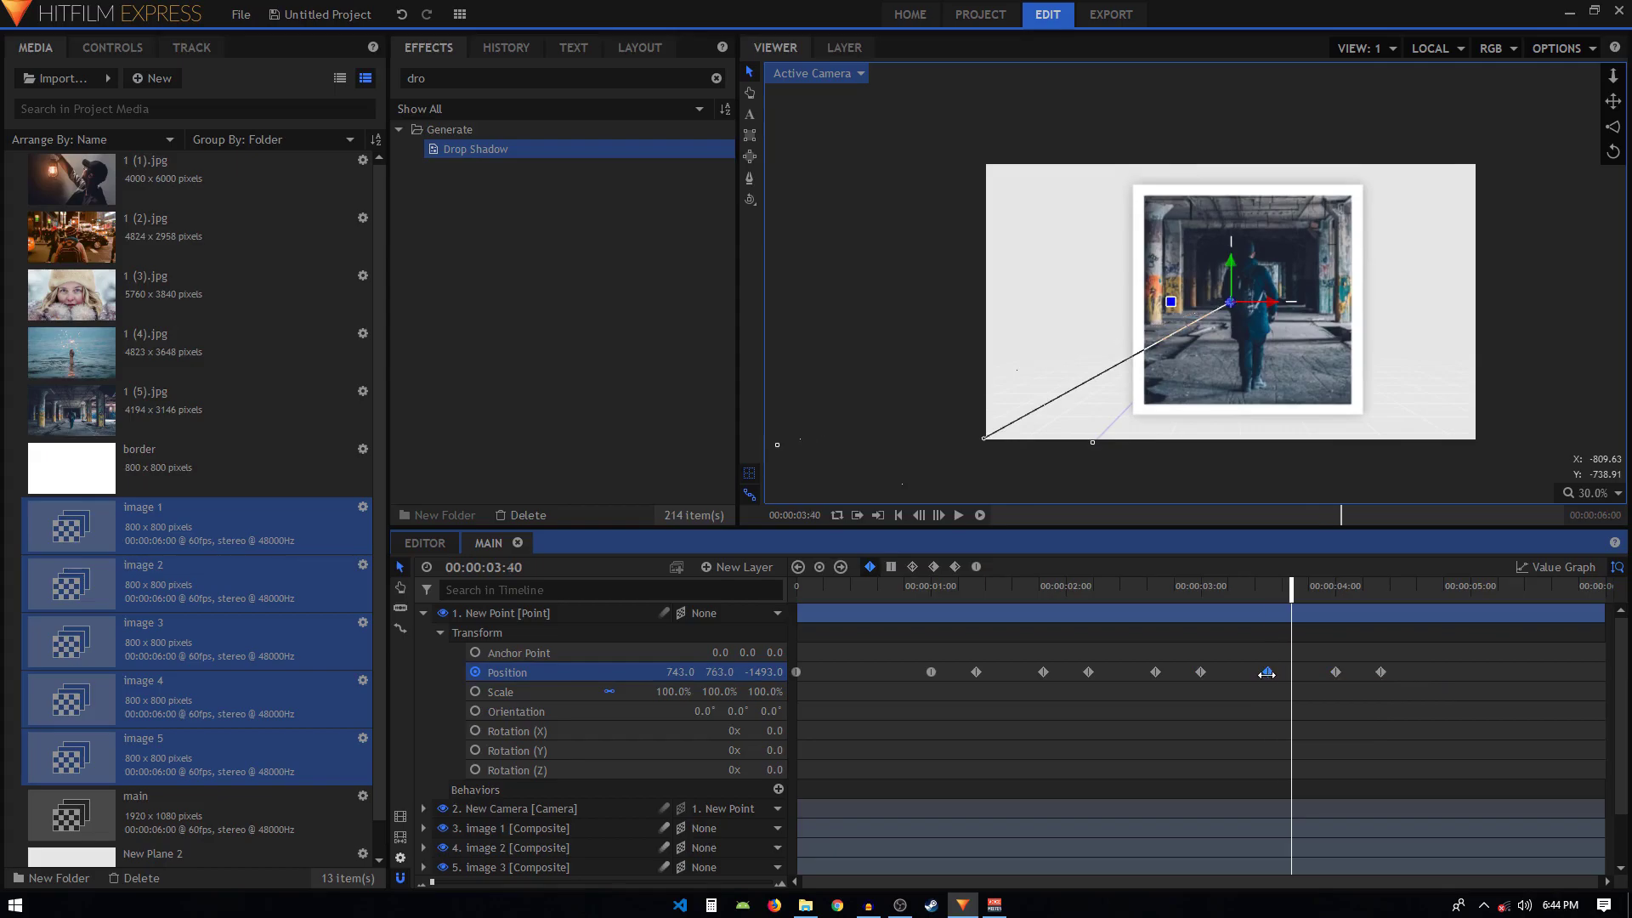
pyautogui.moveTo(1428, 668); pyautogui.dragTo(1305, 679)
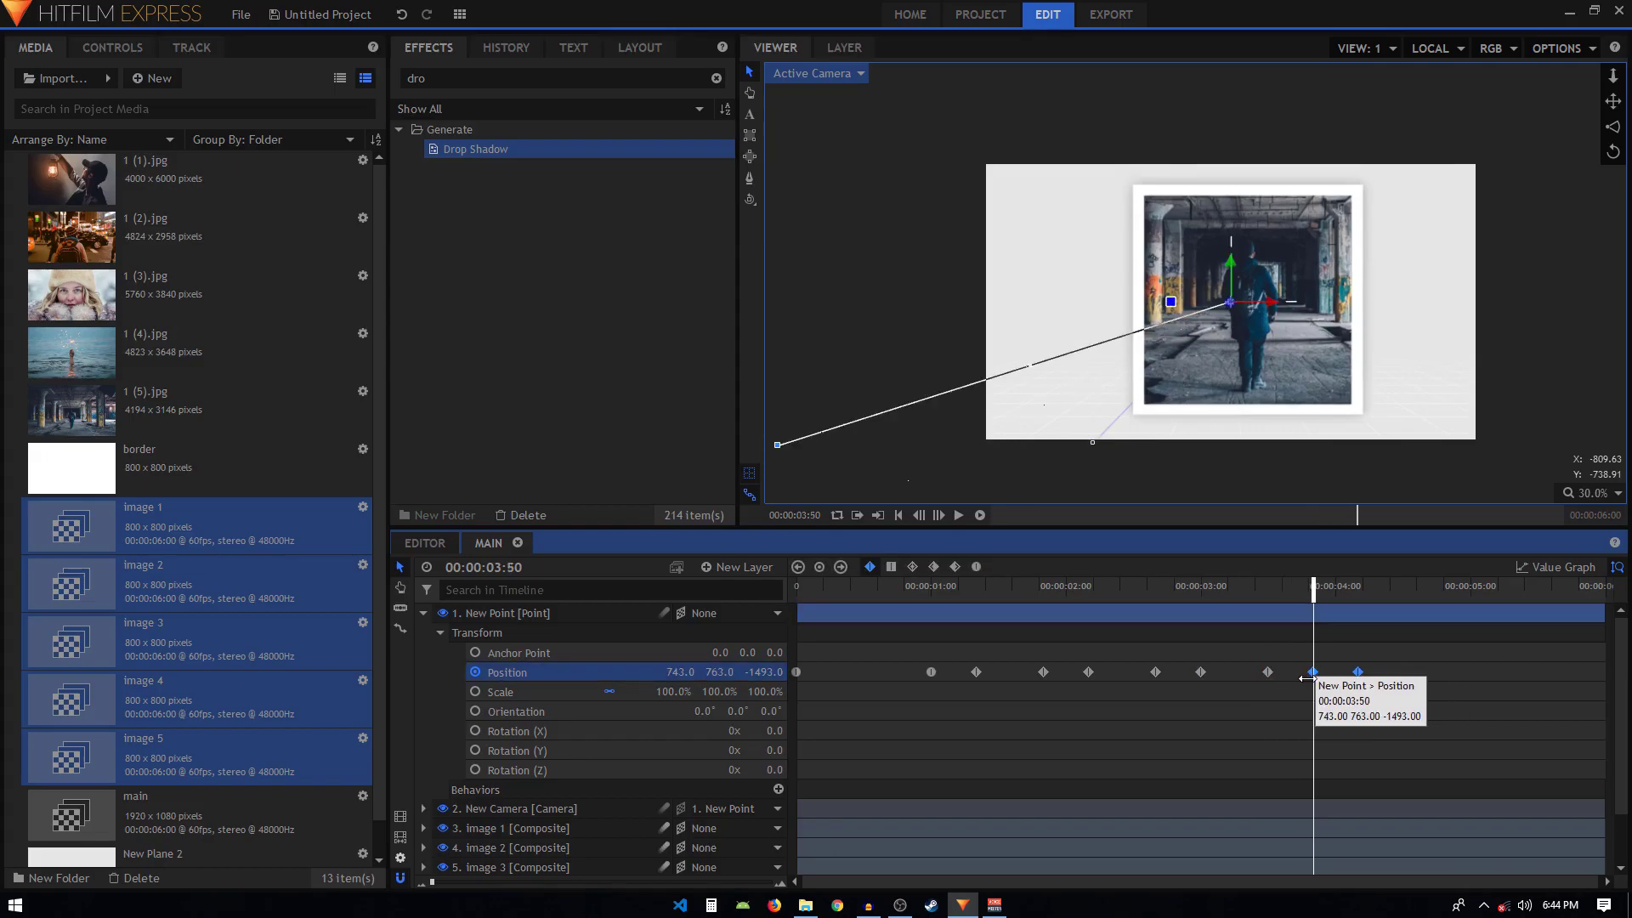
# Step: Move the final Position keyframe to 00:00:04:20 and preview the retimed camera moves
pyautogui.hotkey('shift', '.')
pyautogui.hotkey('shift', '.')
pyautogui.hotkey('shift', '.')
pyautogui.click(1363, 654)
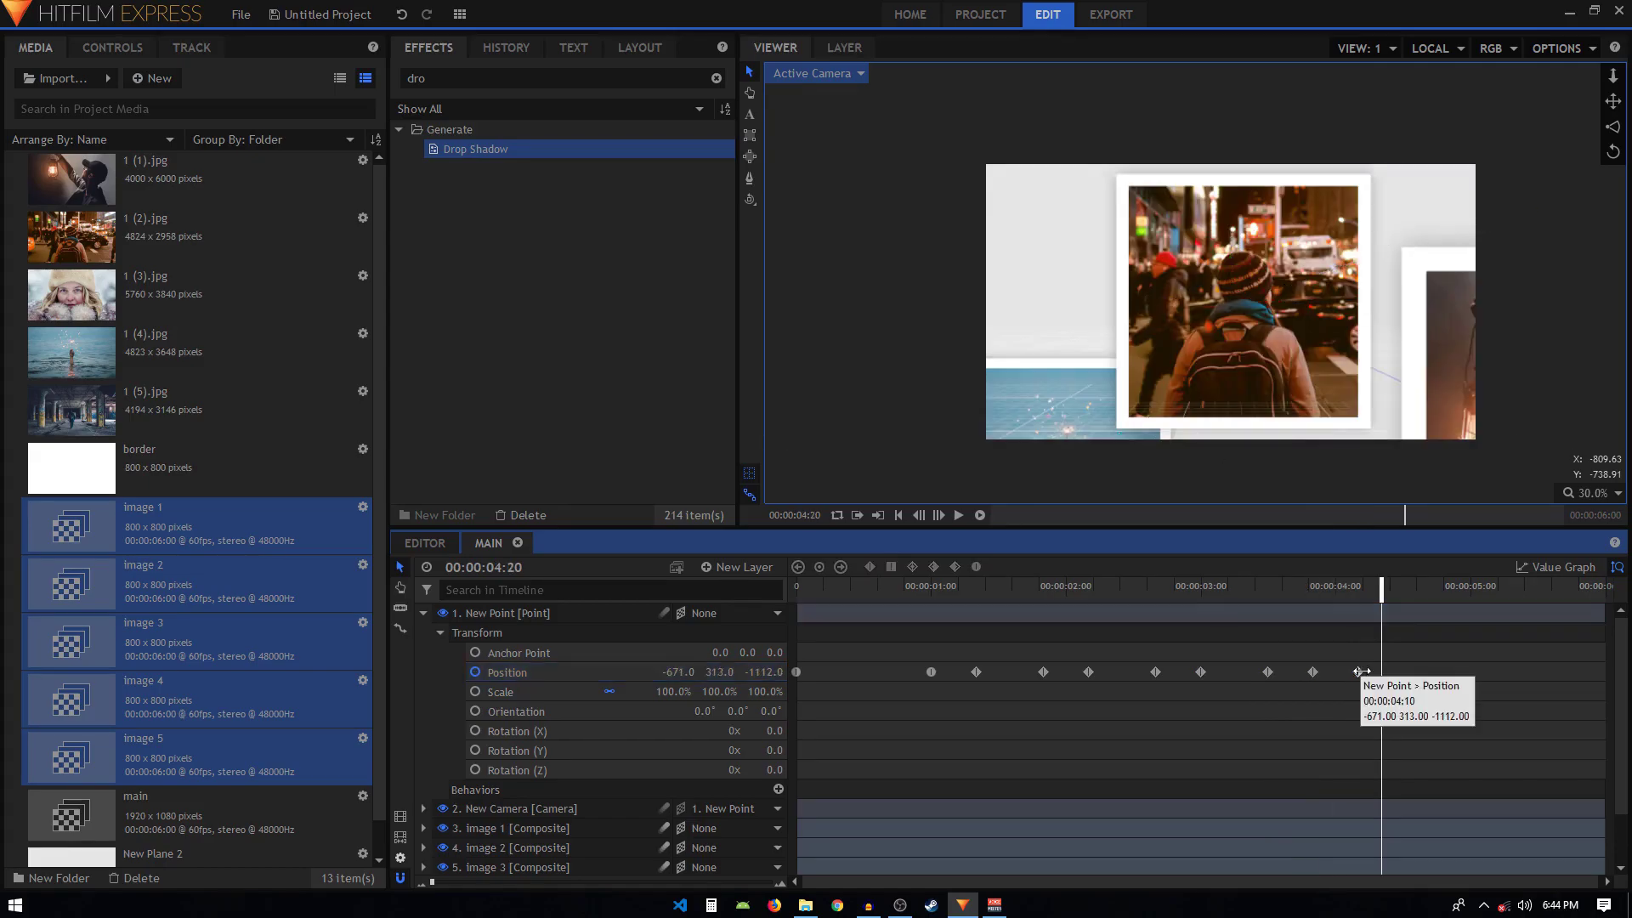
pyautogui.moveTo(1360, 672); pyautogui.dragTo(1380, 678)
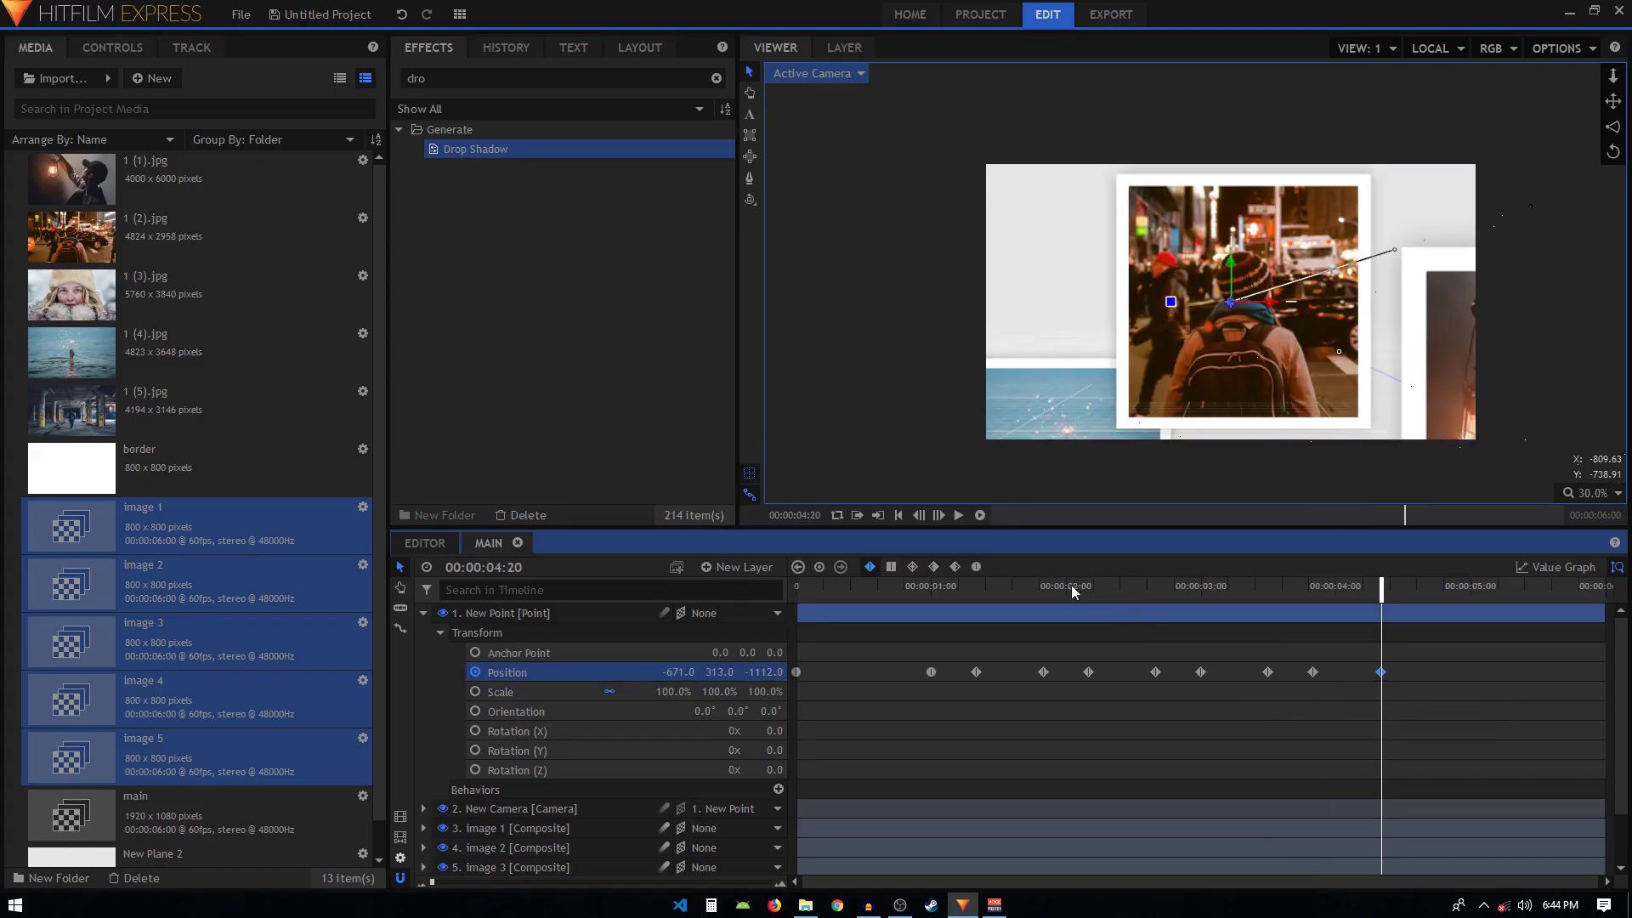
pyautogui.click(1046, 585)
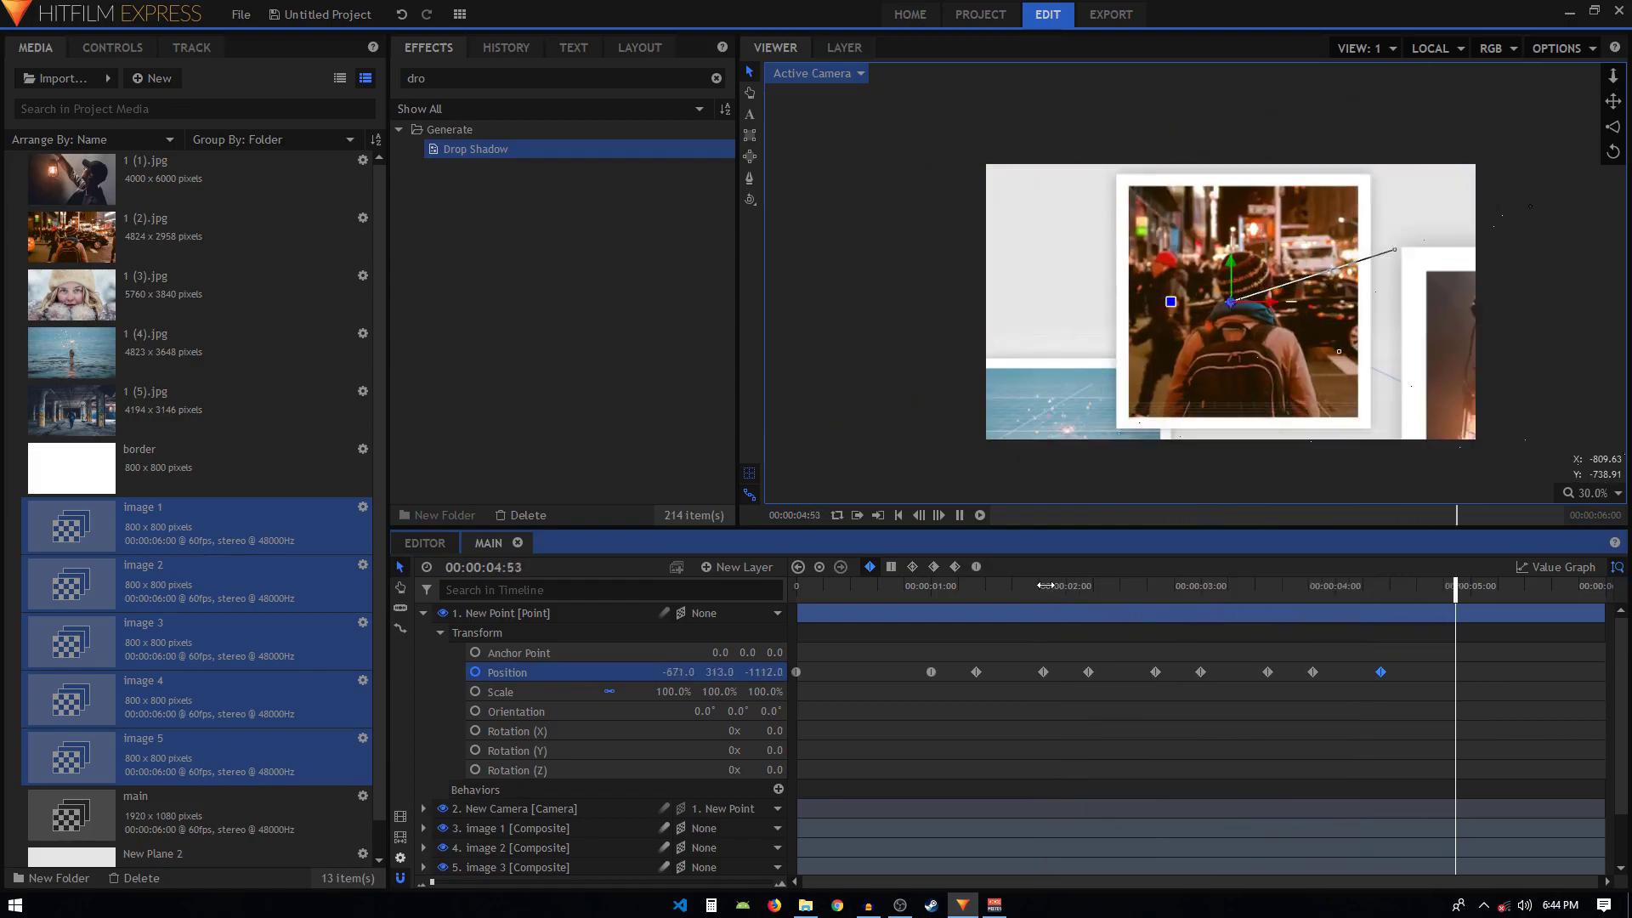
pyautogui.press('space')
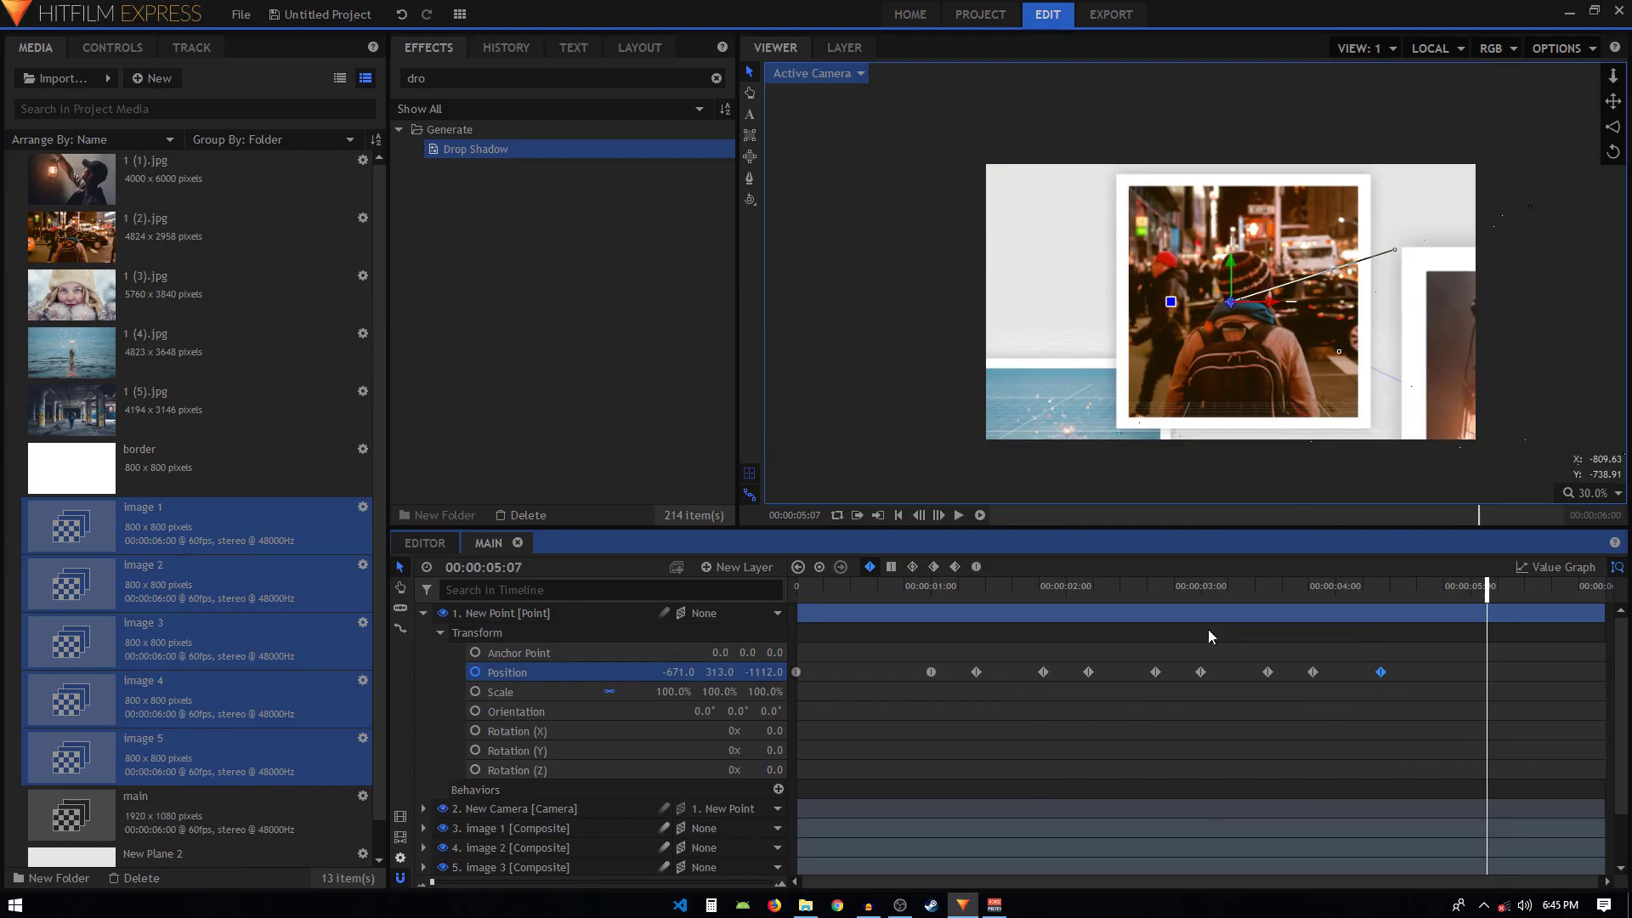
# Step: Convert the Position keyframes from 00:00:01:20 onward to Manual Bezier and stretch their spacing so the last one reaches the end of the timeline
pyautogui.moveTo(1418, 663); pyautogui.dragTo(965, 693)
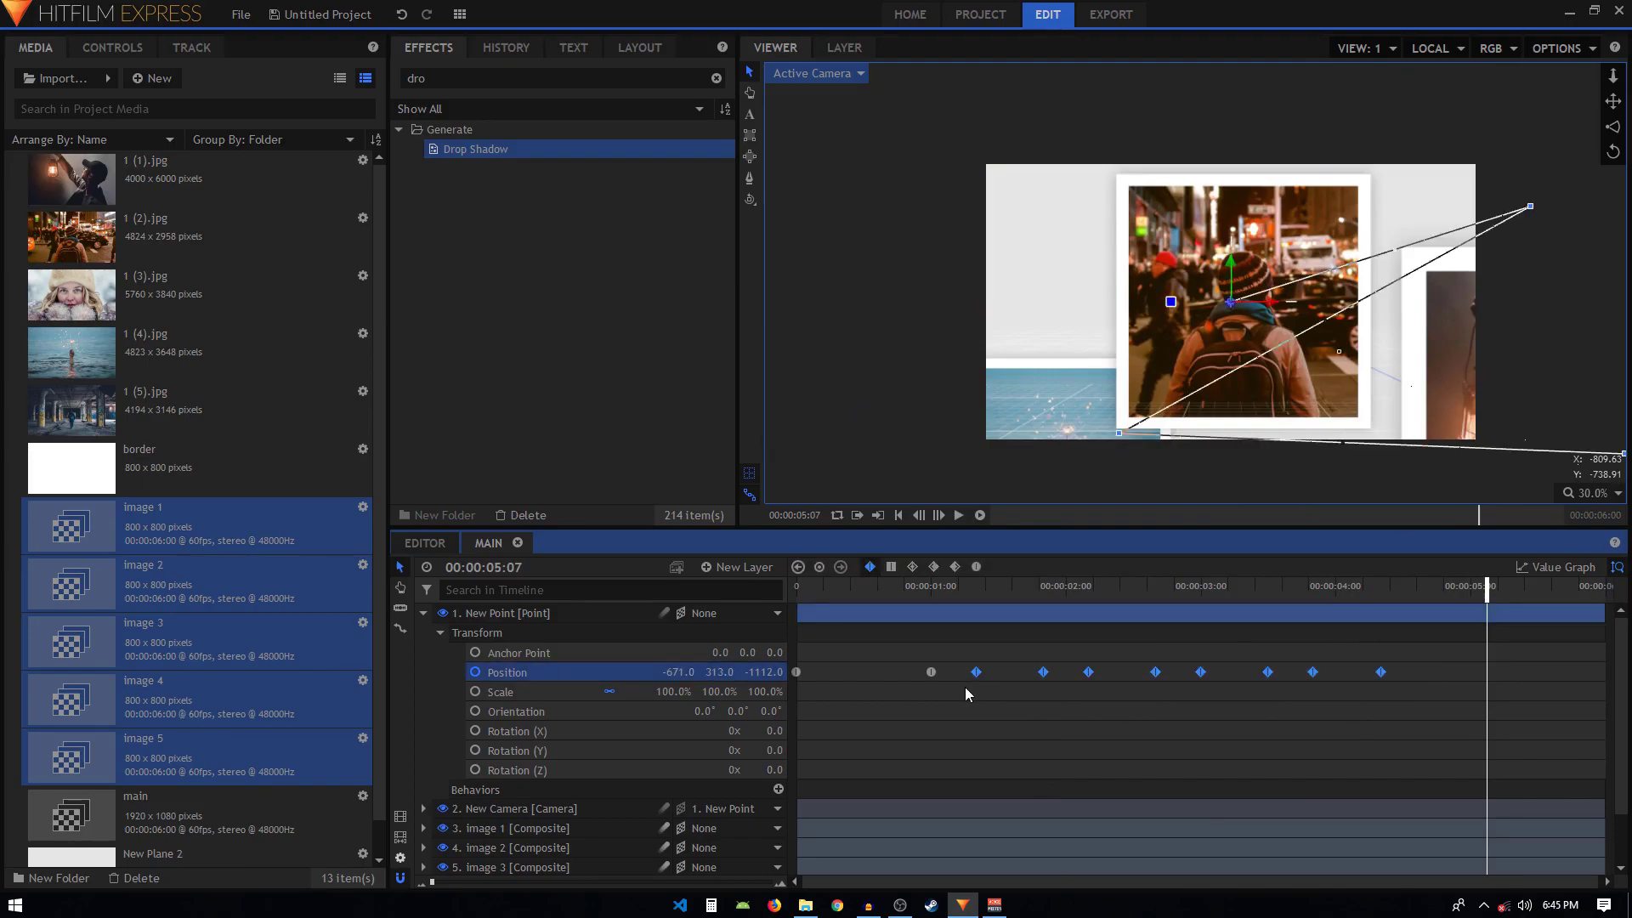
pyautogui.click(977, 568)
pyautogui.moveTo(1381, 672); pyautogui.dragTo(1607, 673)
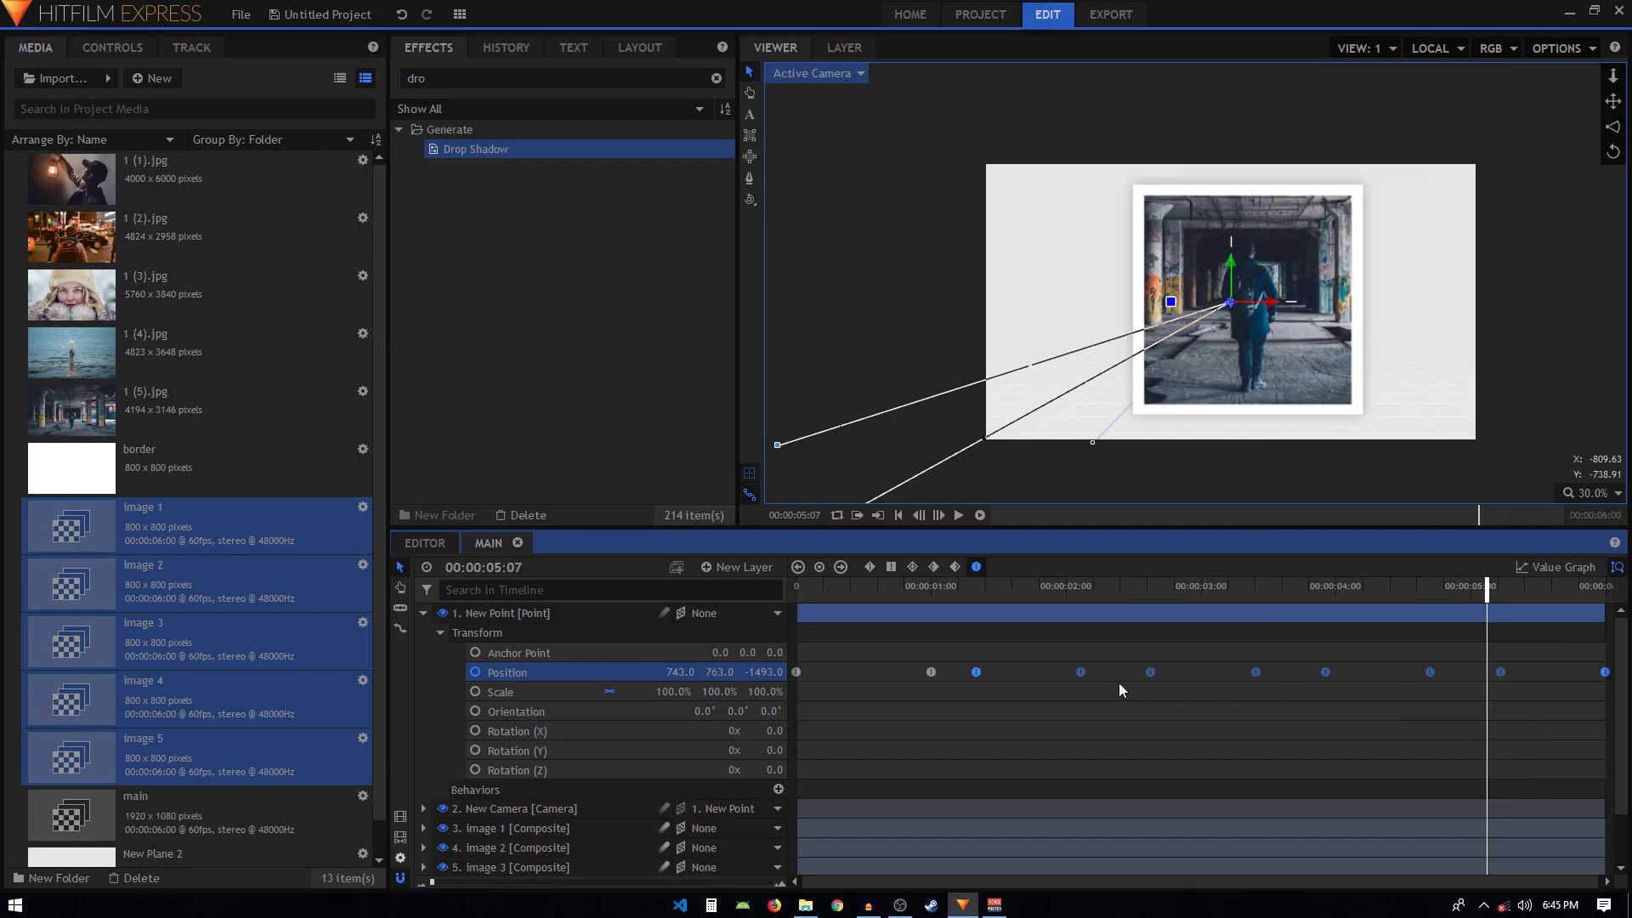
# Step: Snap the six stretched Position keyframes from about 00:00:02:06 up to the one before the last onto whole frames
pyautogui.click(1077, 673)
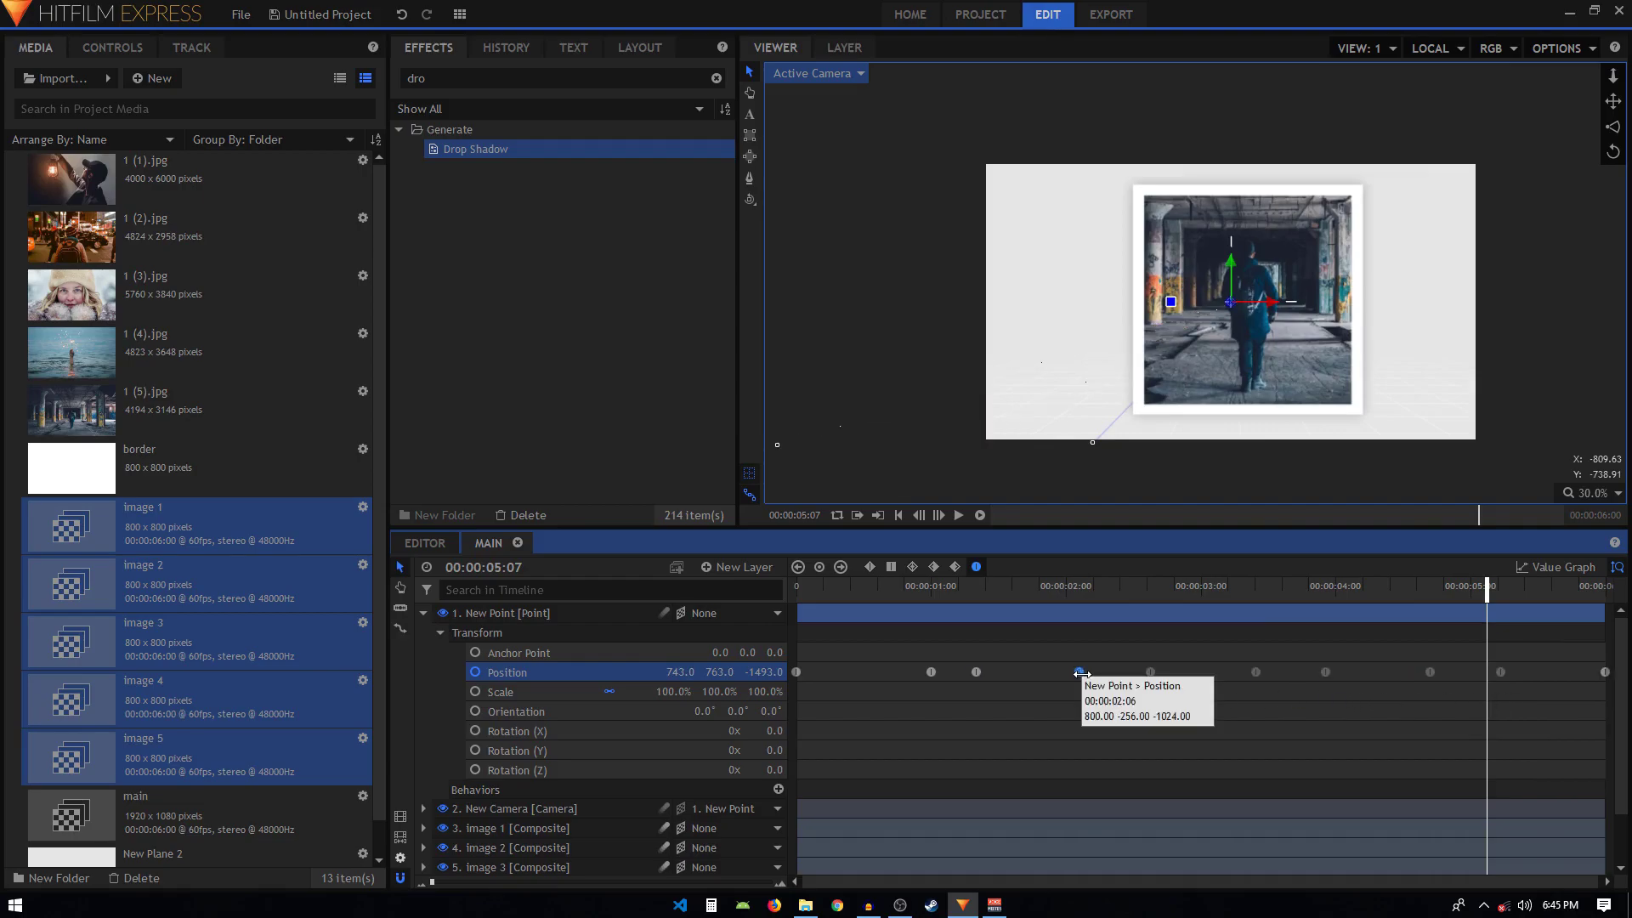
pyautogui.click(1149, 672)
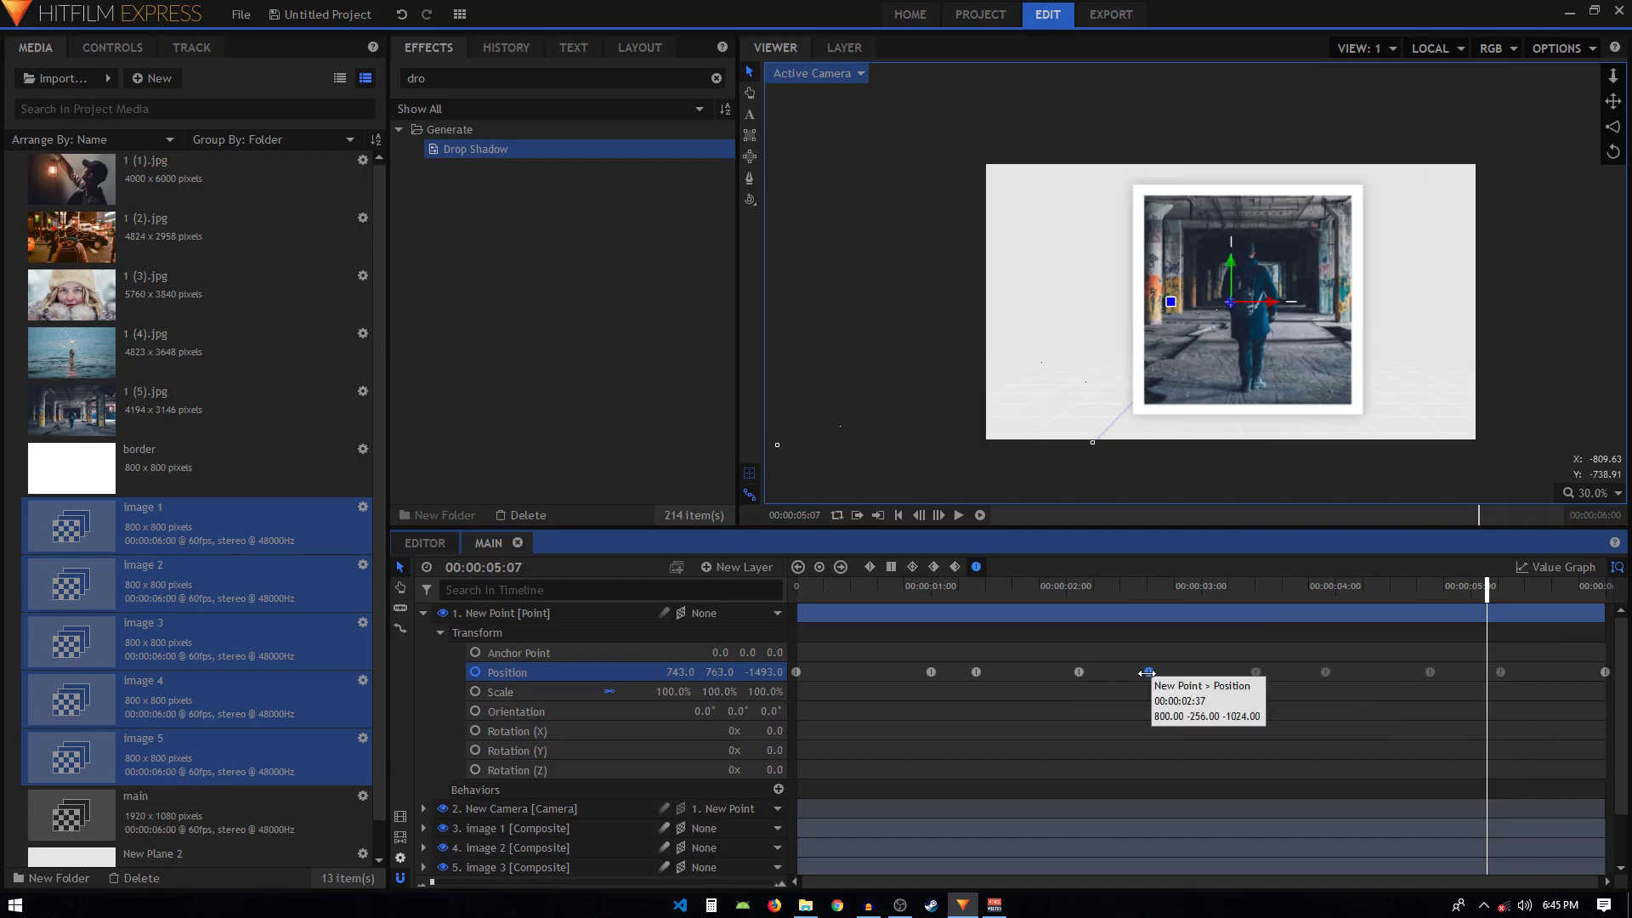
pyautogui.doubleClick(1256, 672)
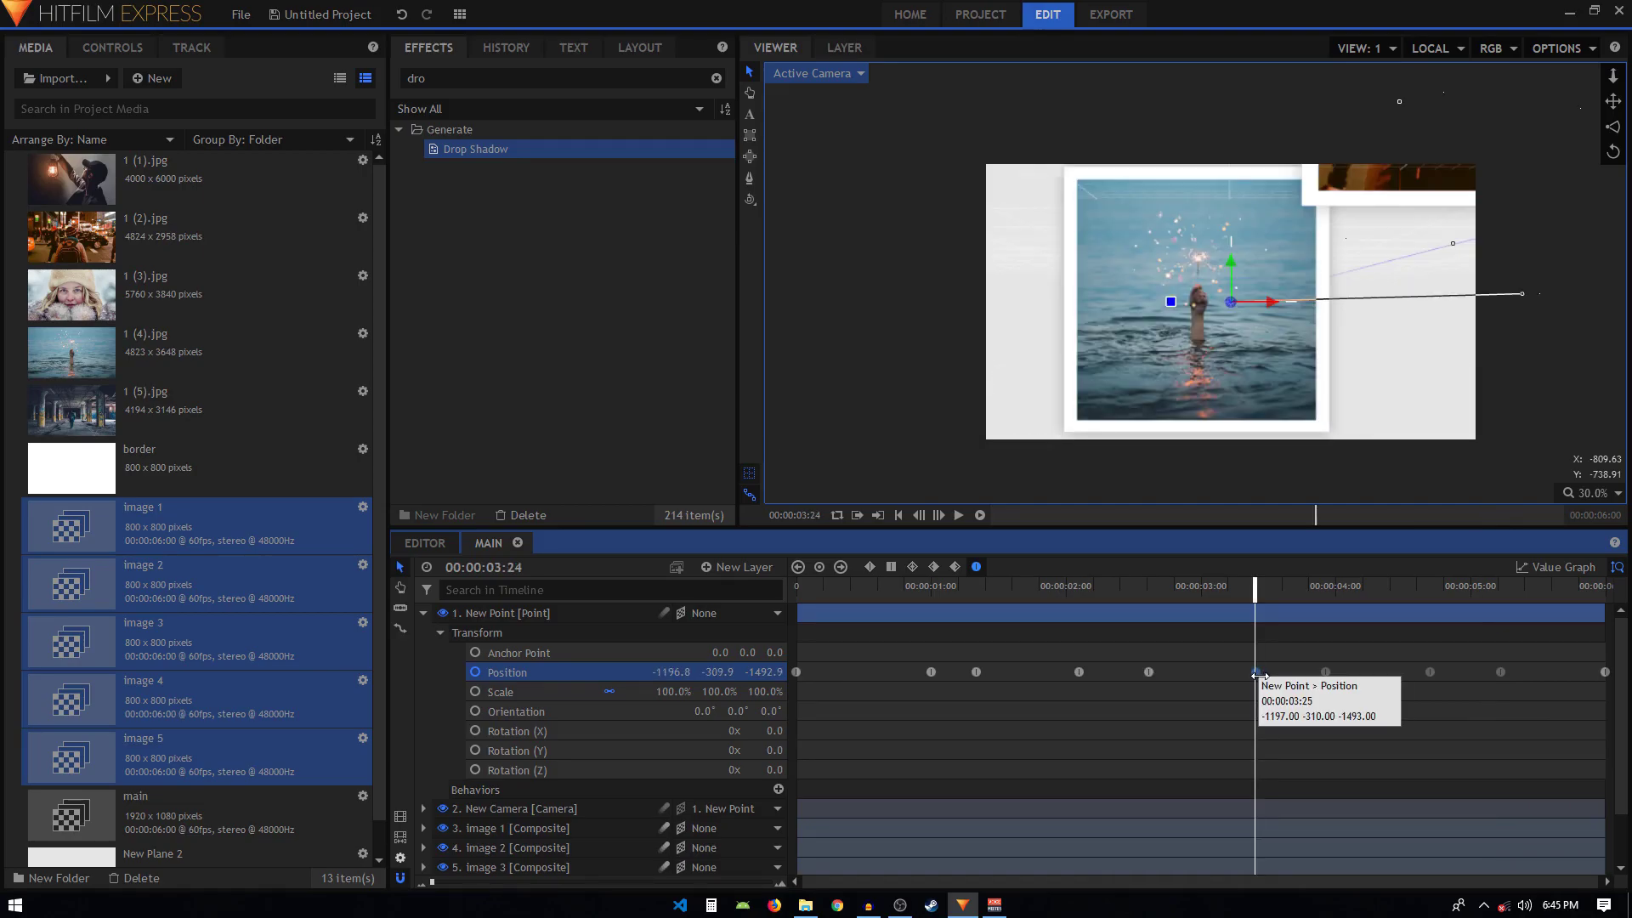
pyautogui.click(1326, 672)
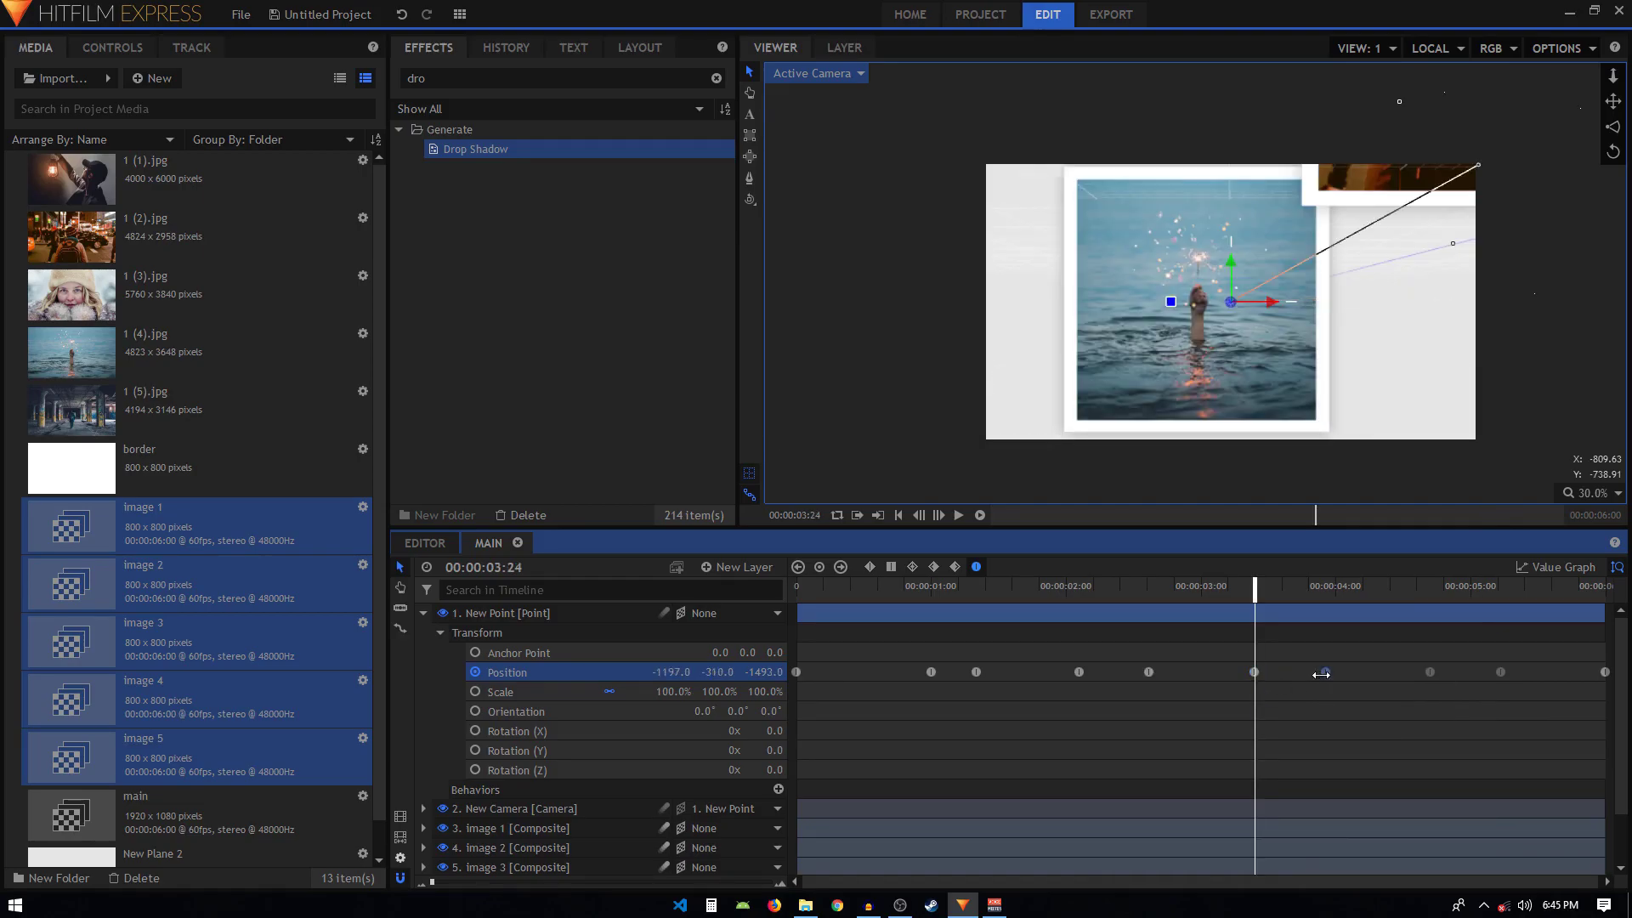
pyautogui.click(1431, 673)
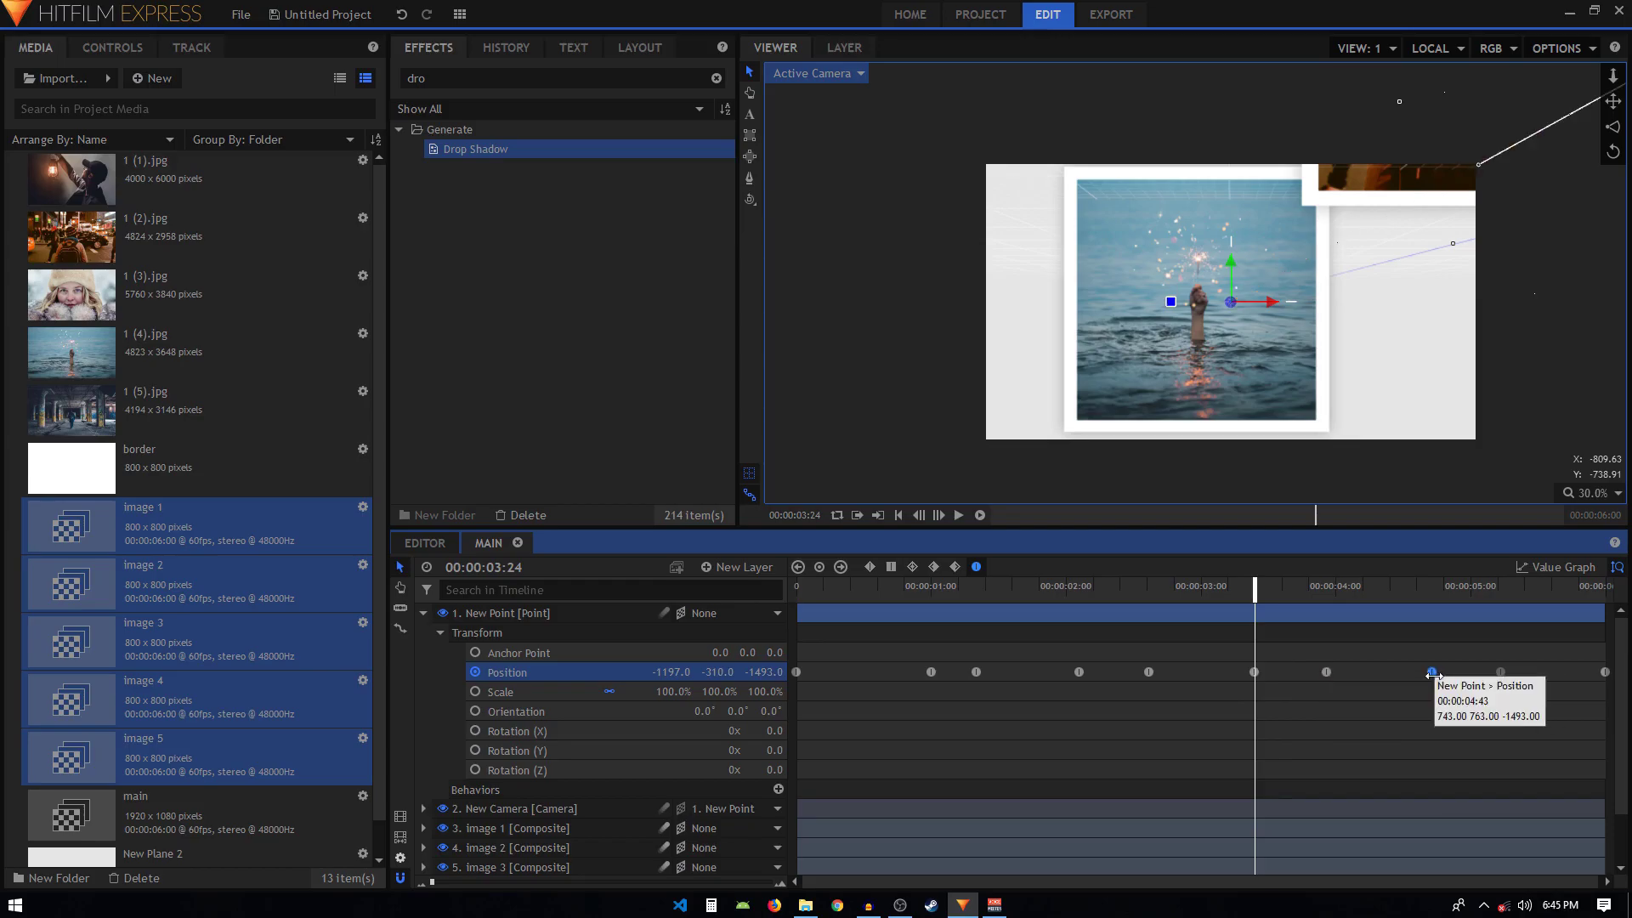
pyautogui.click(1500, 672)
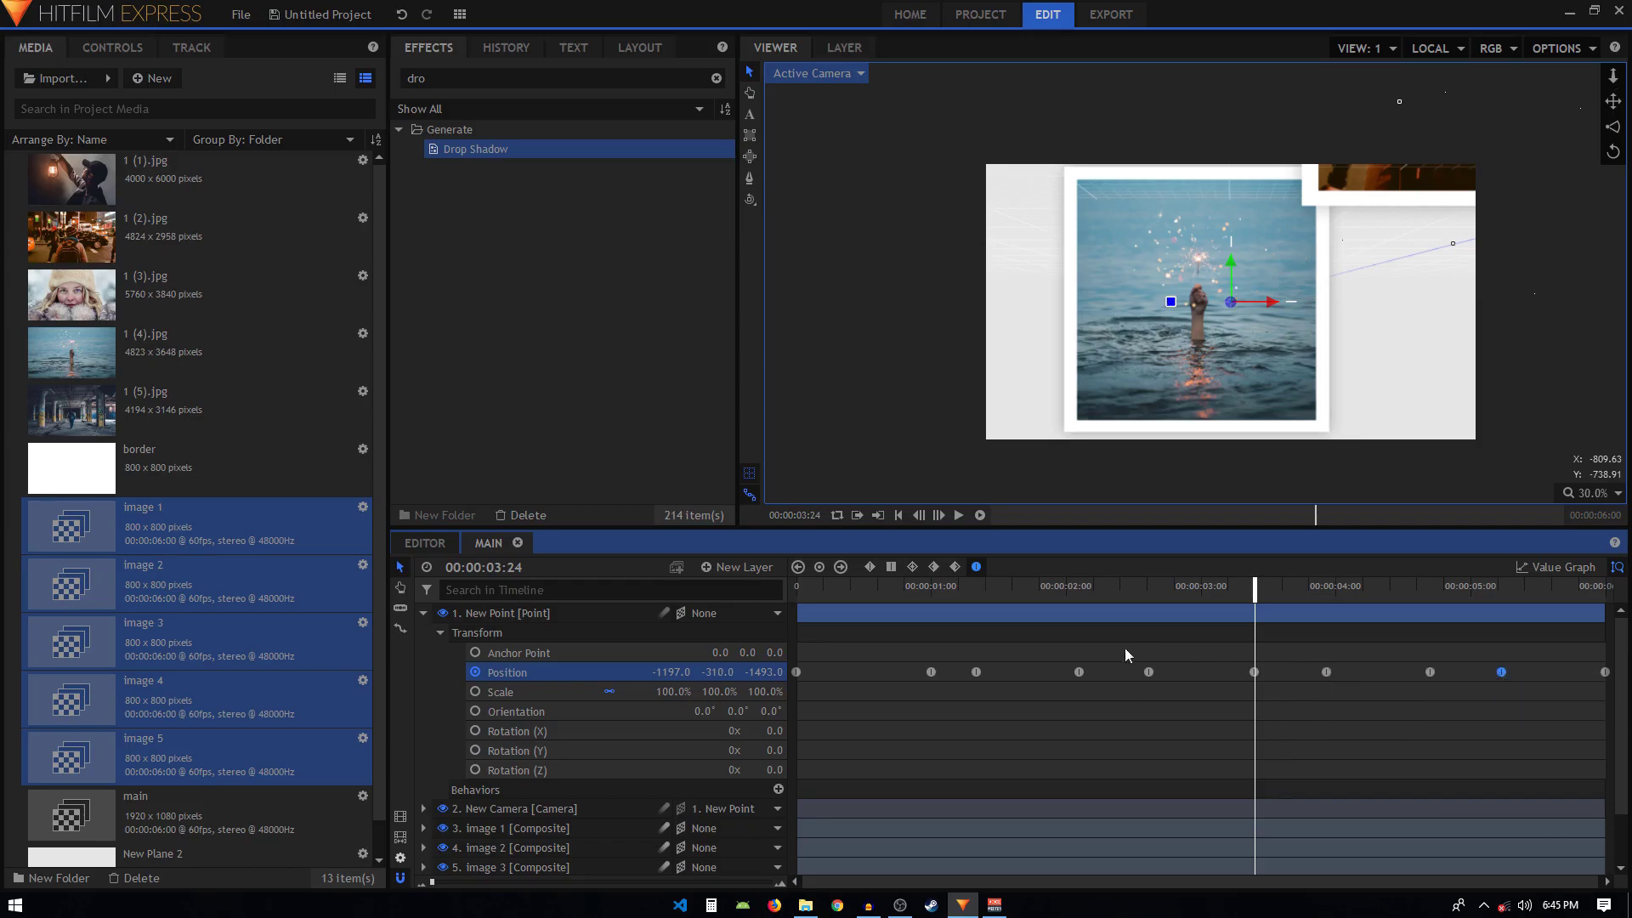
# Step: In the value graph, ease the 00:00:01:20 to 00:00:02:06 move by collapsing its start handles and extending its end handles back to the start keyframe
pyautogui.click(1562, 567)
pyautogui.click(1079, 708)
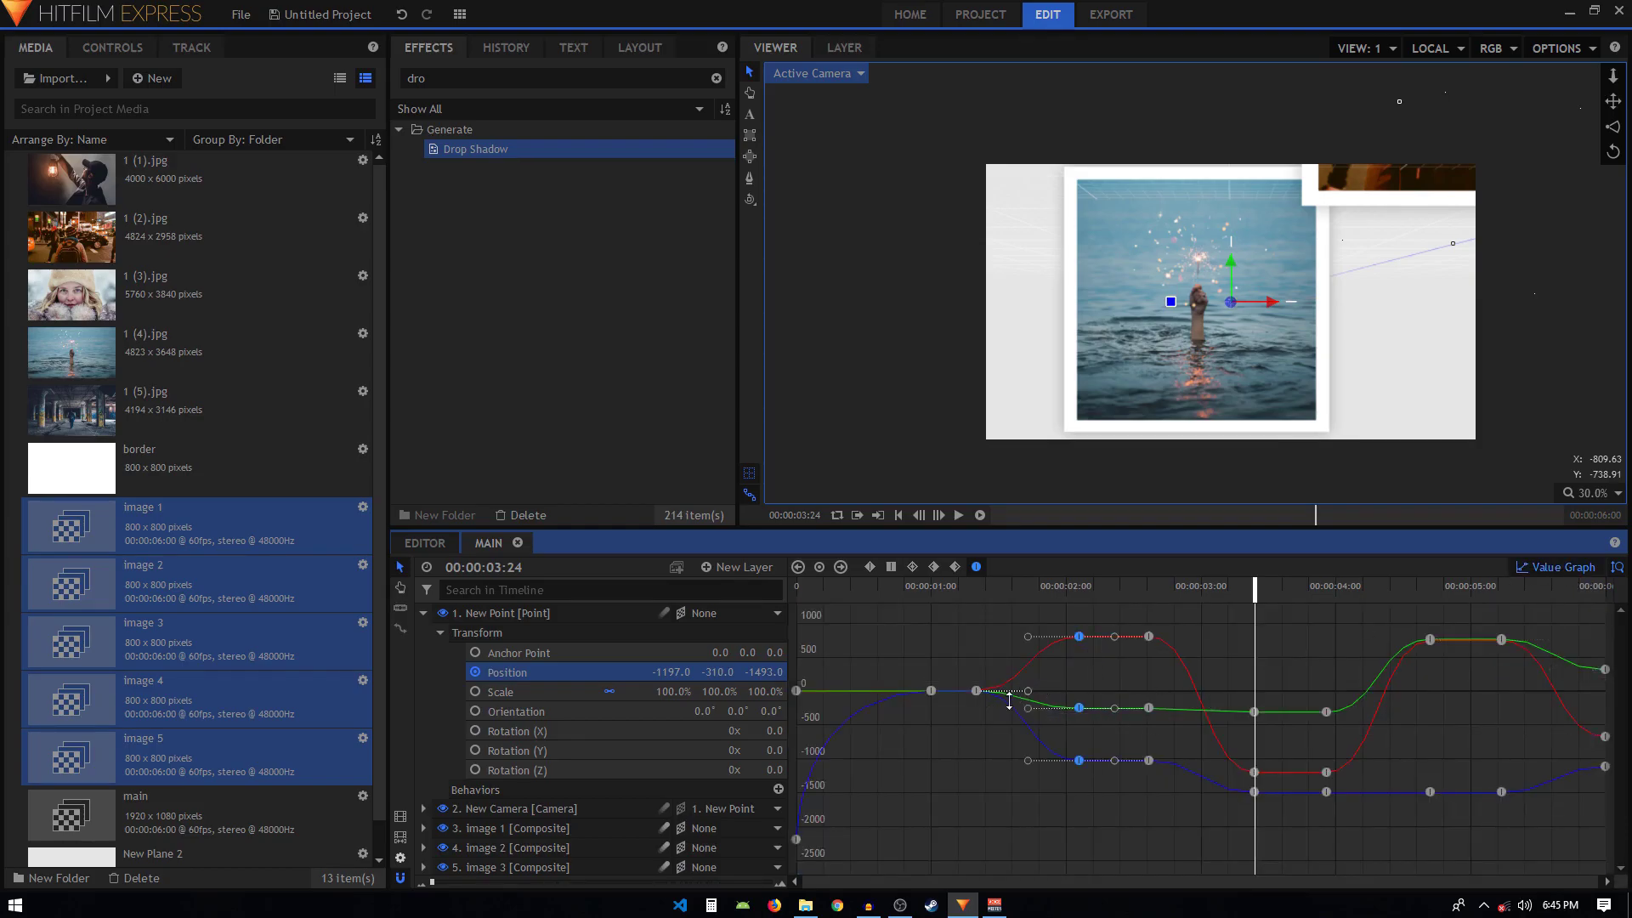
pyautogui.moveTo(433, 883); pyautogui.dragTo(453, 889)
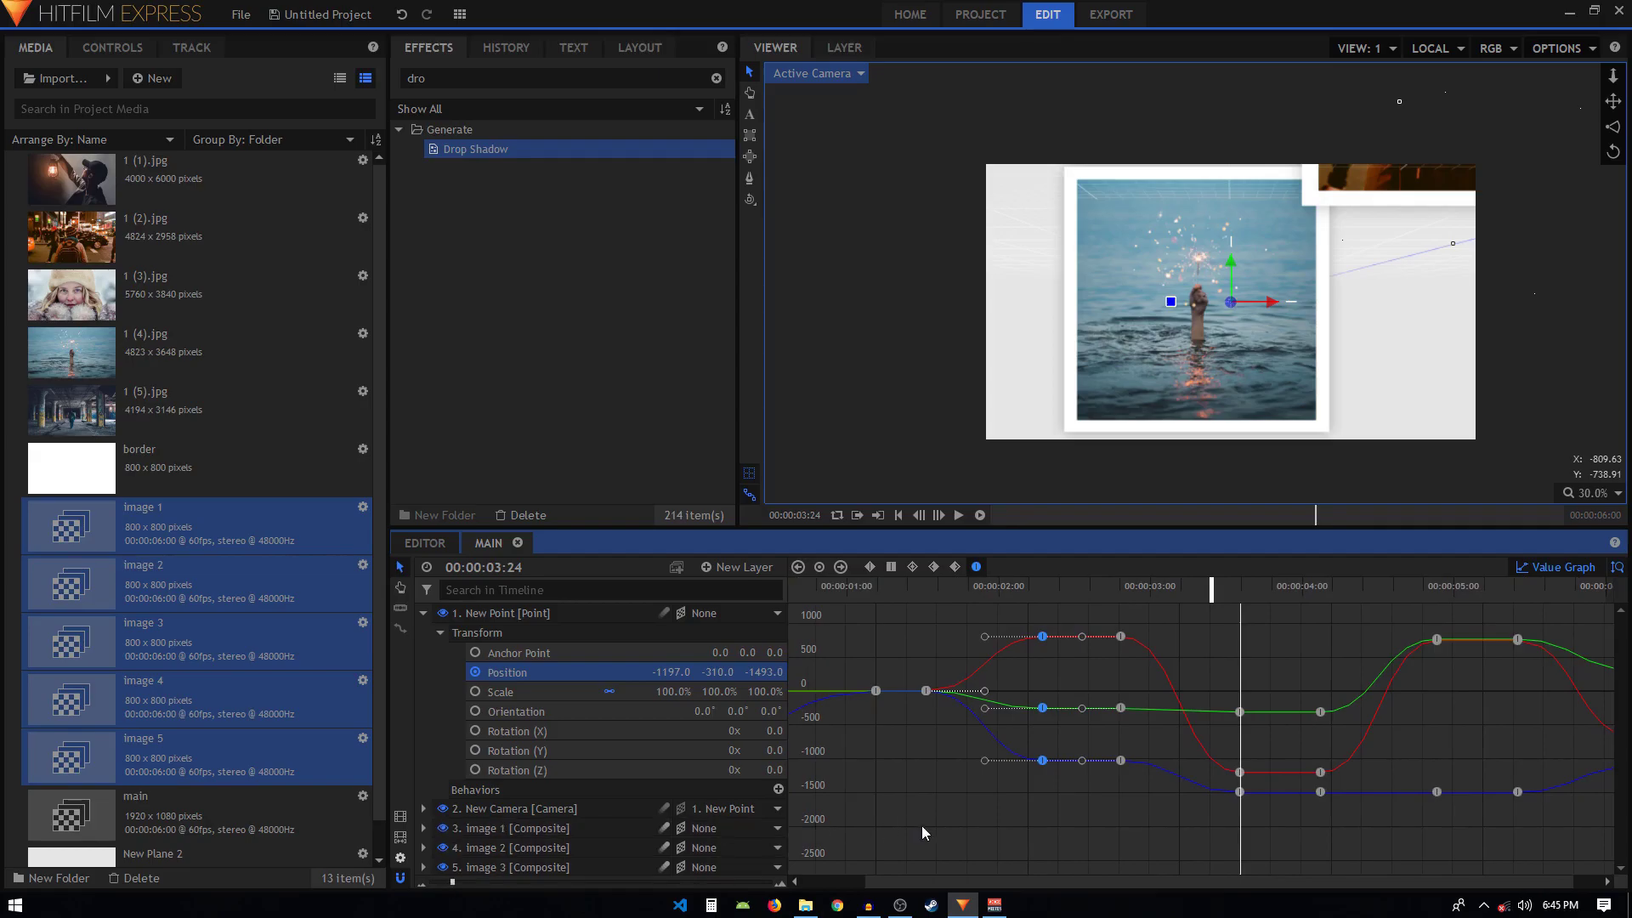
pyautogui.moveTo(987, 692); pyautogui.dragTo(931, 687)
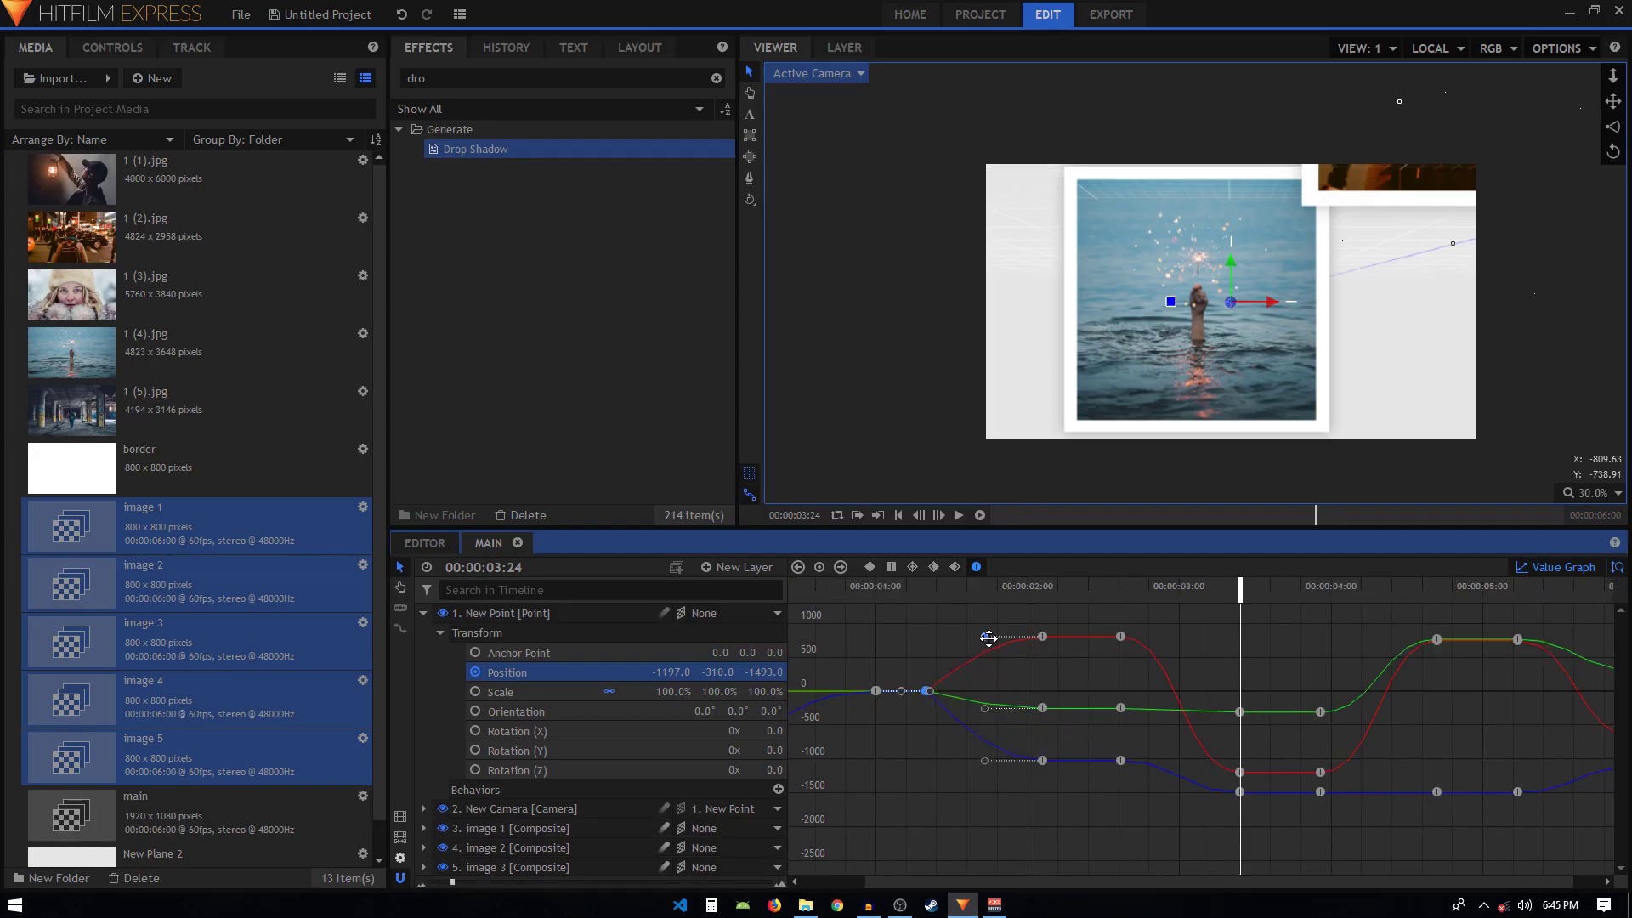
pyautogui.moveTo(989, 637); pyautogui.dragTo(894, 641)
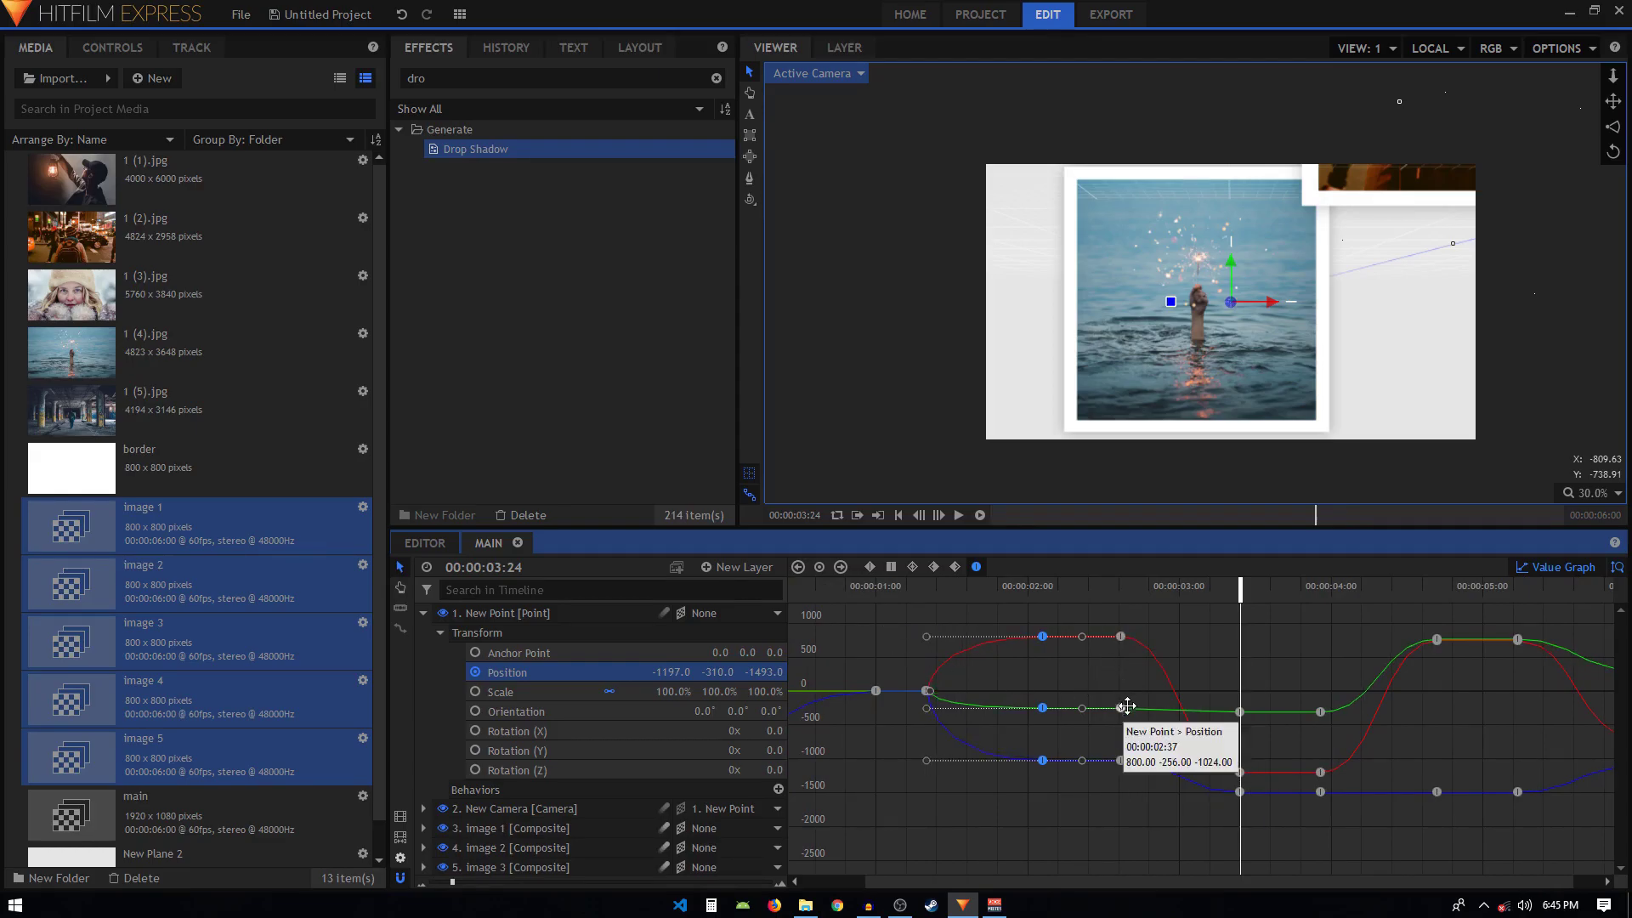
# Step: Shape the same fast-start, slow-stop curve for the move from image 3 at 00:00:02:37 to image 4 at 00:00:03:24
pyautogui.click(1121, 759)
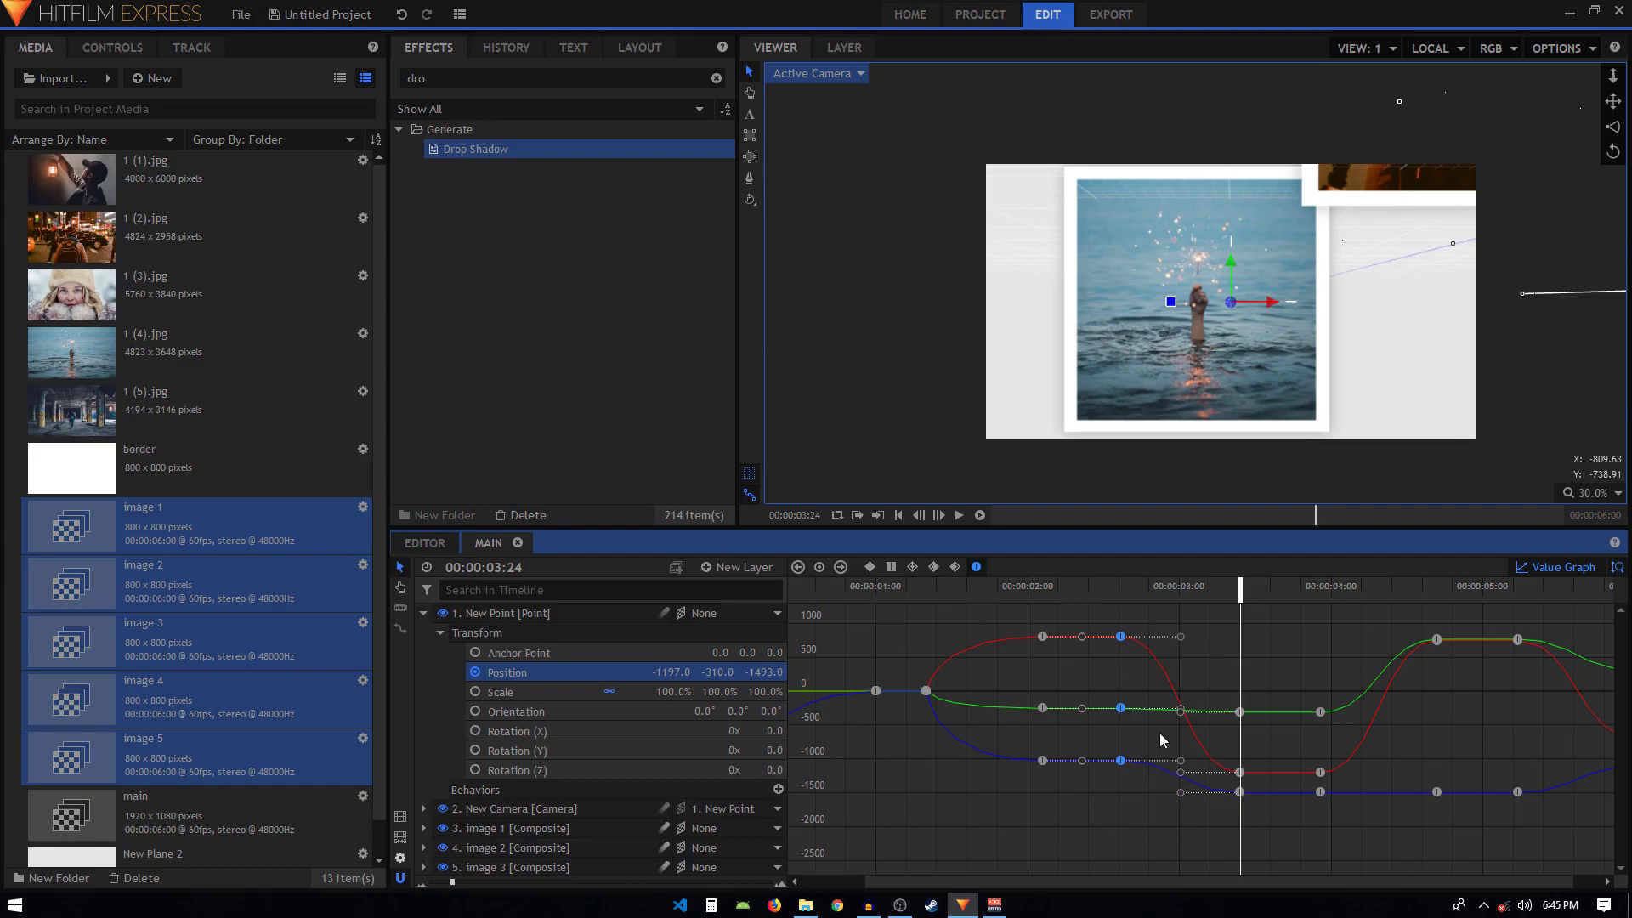
pyautogui.moveTo(1181, 636); pyautogui.dragTo(1120, 637)
pyautogui.moveTo(1187, 772); pyautogui.dragTo(1127, 772)
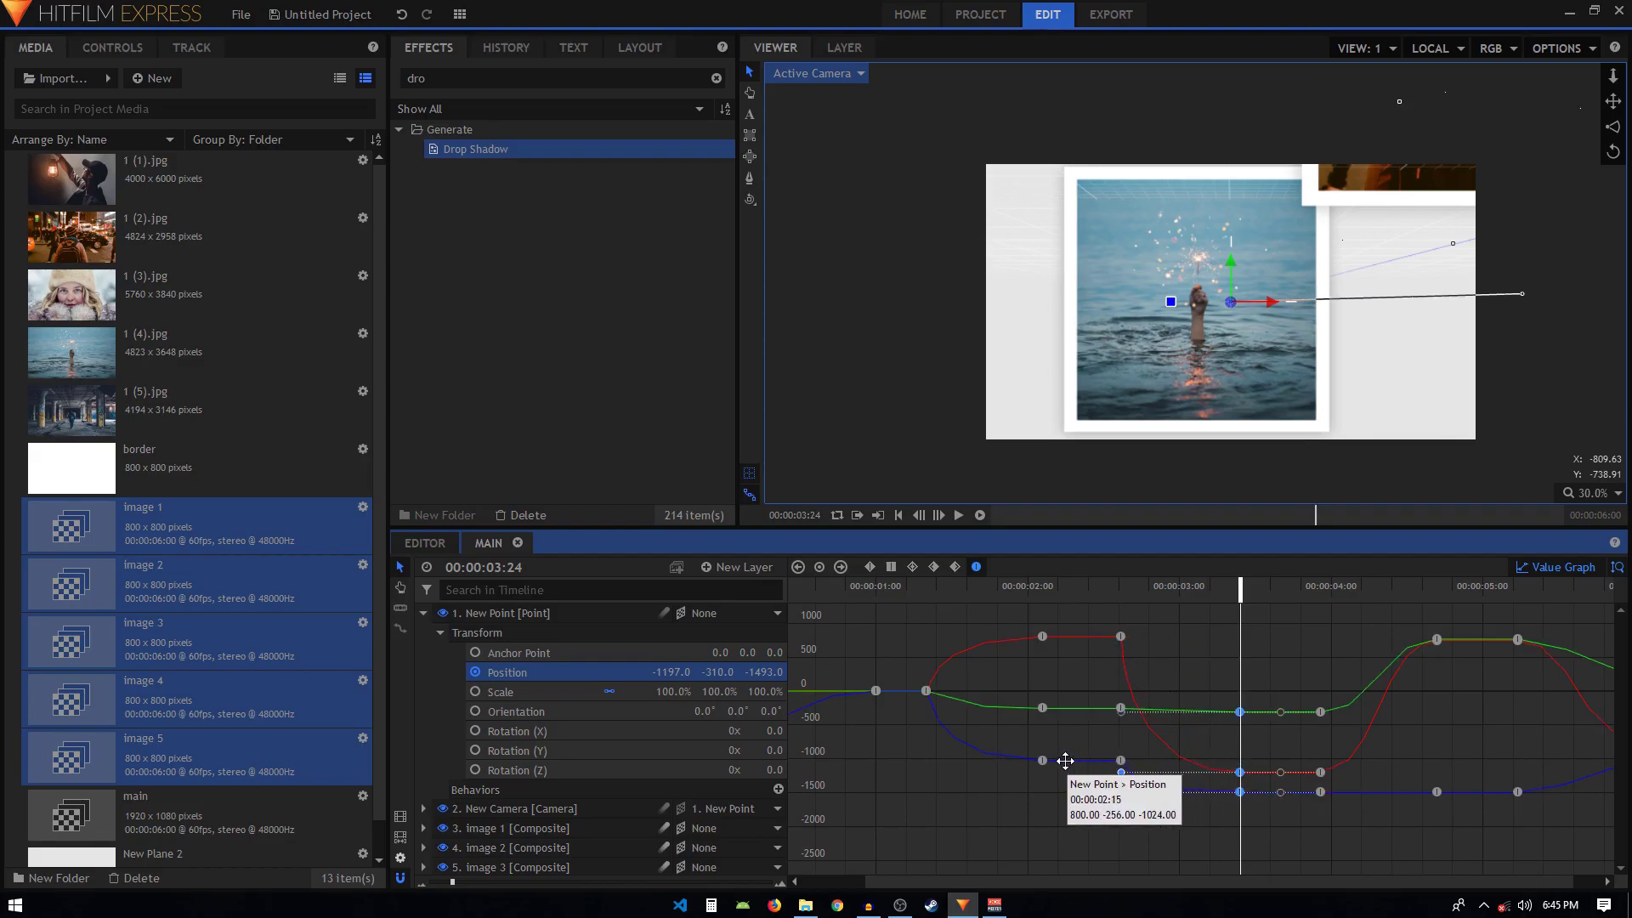
# Step: Ease the move from image 4 to image 5 by collapsing its start handles and extending its end handles back to the start keyframe
pyautogui.click(1322, 713)
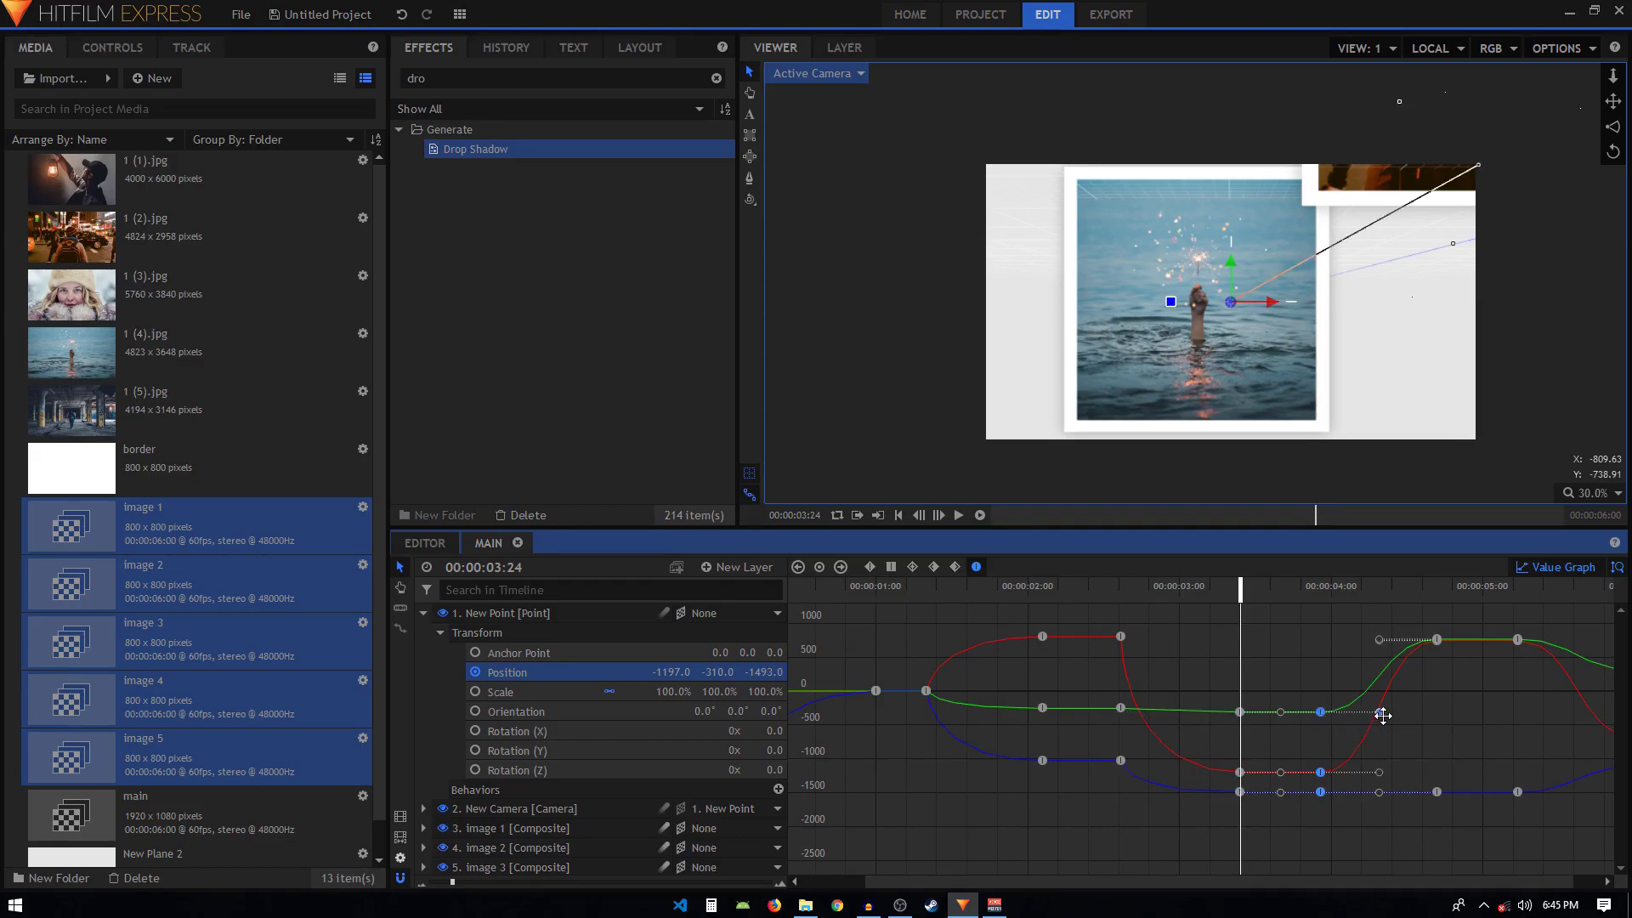
pyautogui.moveTo(1380, 713); pyautogui.dragTo(1323, 708)
pyautogui.moveTo(1380, 643); pyautogui.dragTo(1272, 648)
# Step: Give the final move to image 2 the same fast-start easing, close the value graph and restore the full timeline view
pyautogui.click(1519, 639)
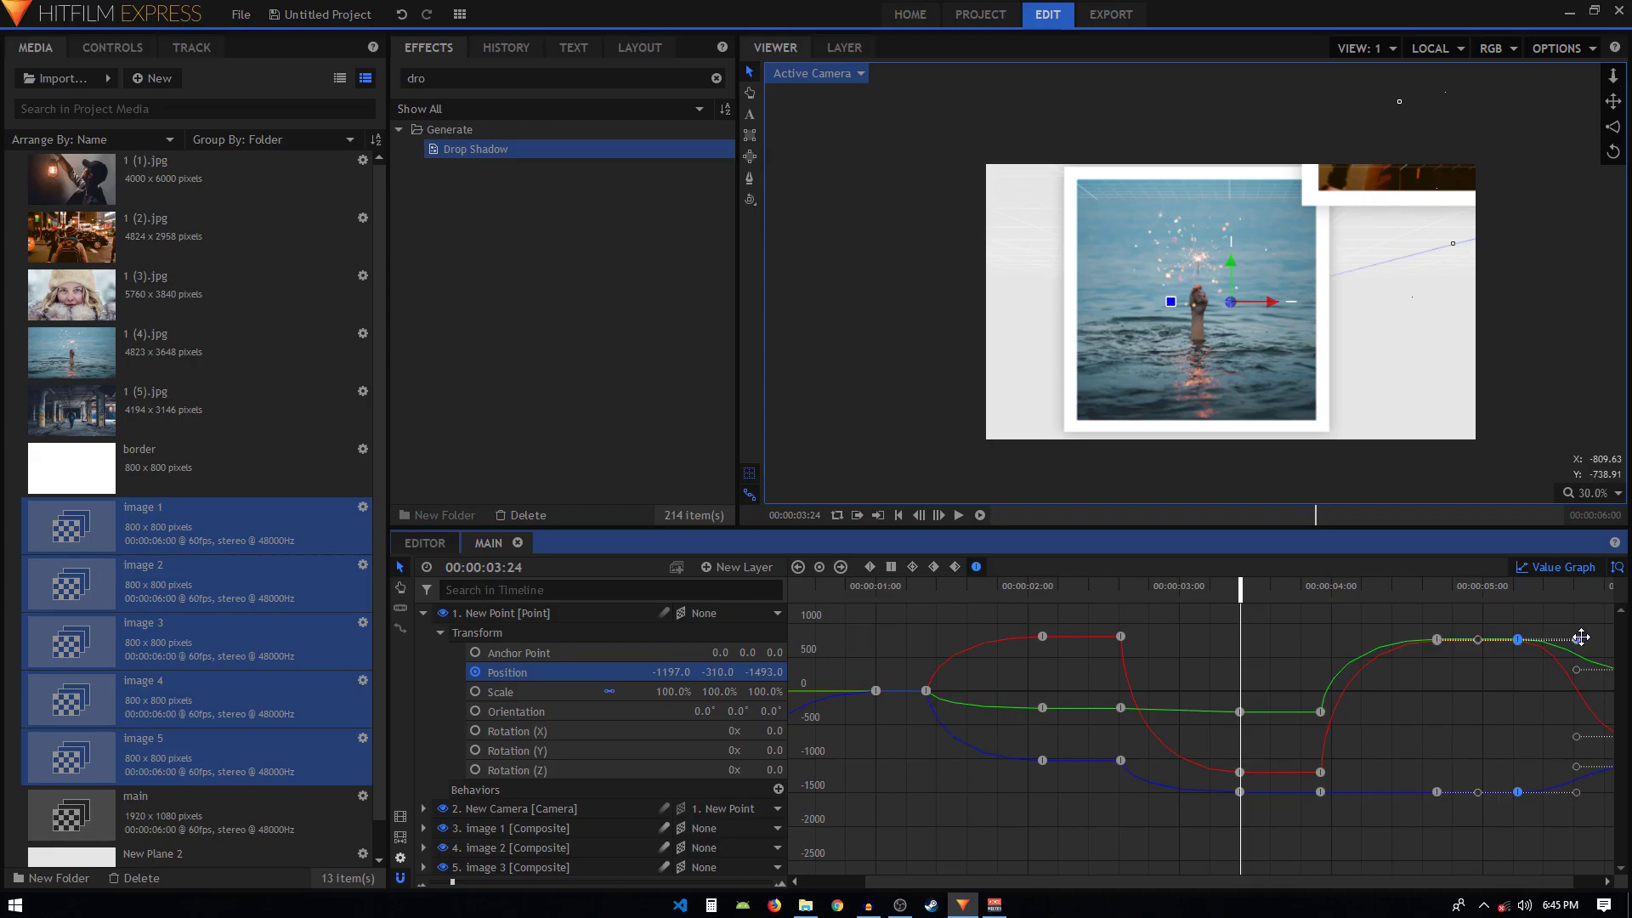
pyautogui.moveTo(1581, 637); pyautogui.dragTo(1517, 639)
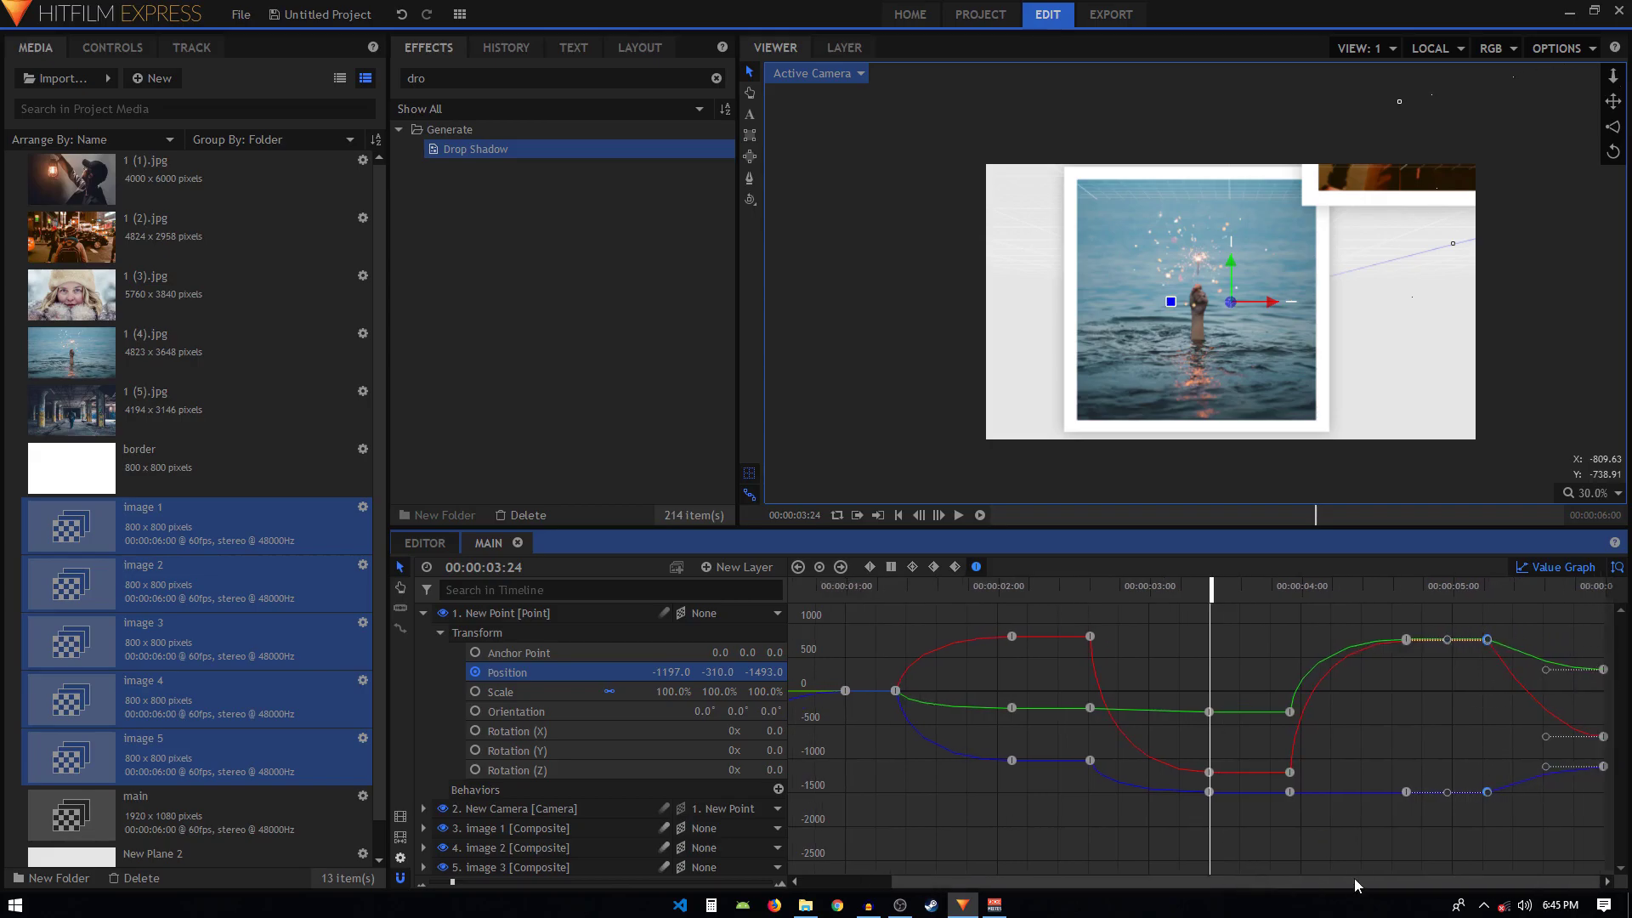
pyautogui.moveTo(1287, 877); pyautogui.dragTo(1356, 898)
pyautogui.click(1603, 670)
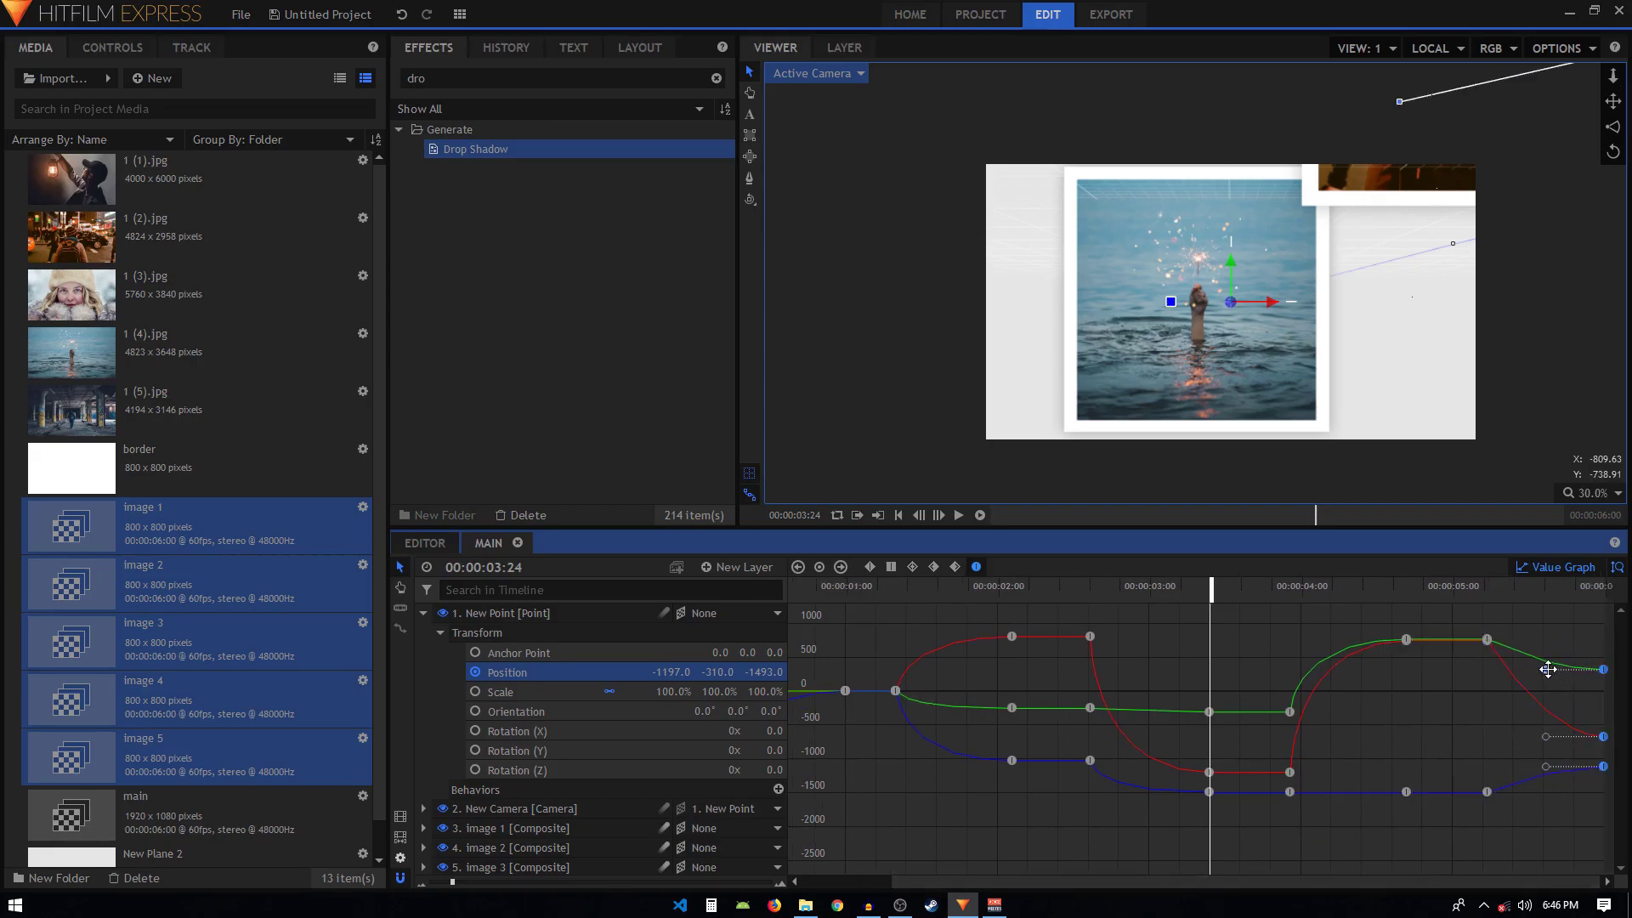
pyautogui.moveTo(1548, 670); pyautogui.dragTo(1446, 668)
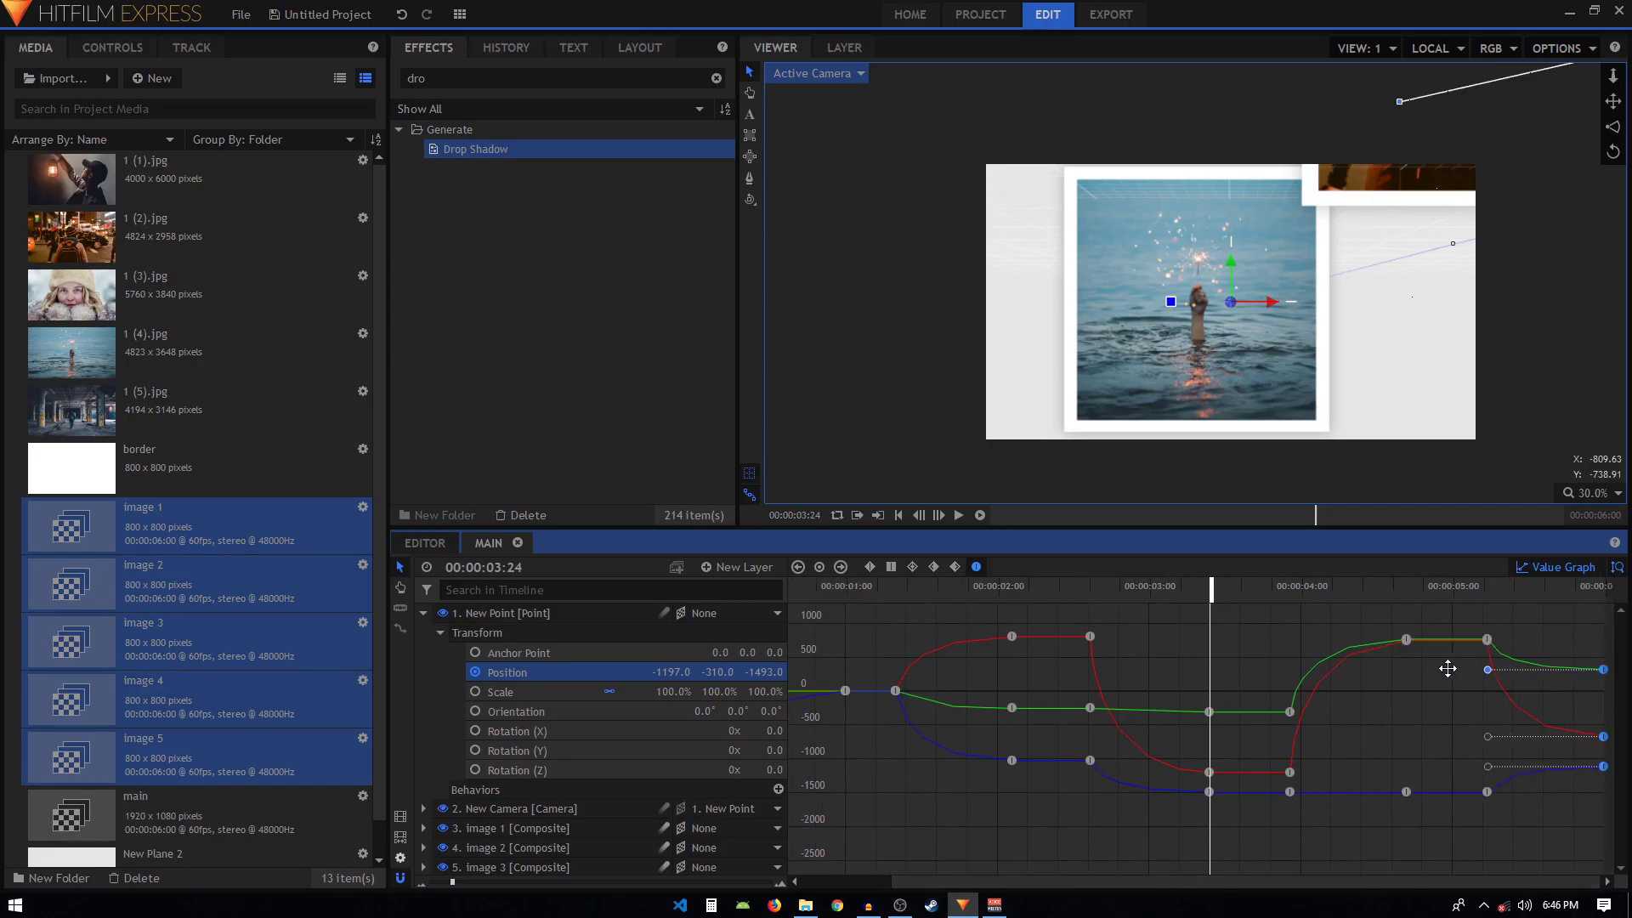
pyautogui.click(1528, 567)
pyautogui.moveTo(452, 881); pyautogui.dragTo(432, 882)
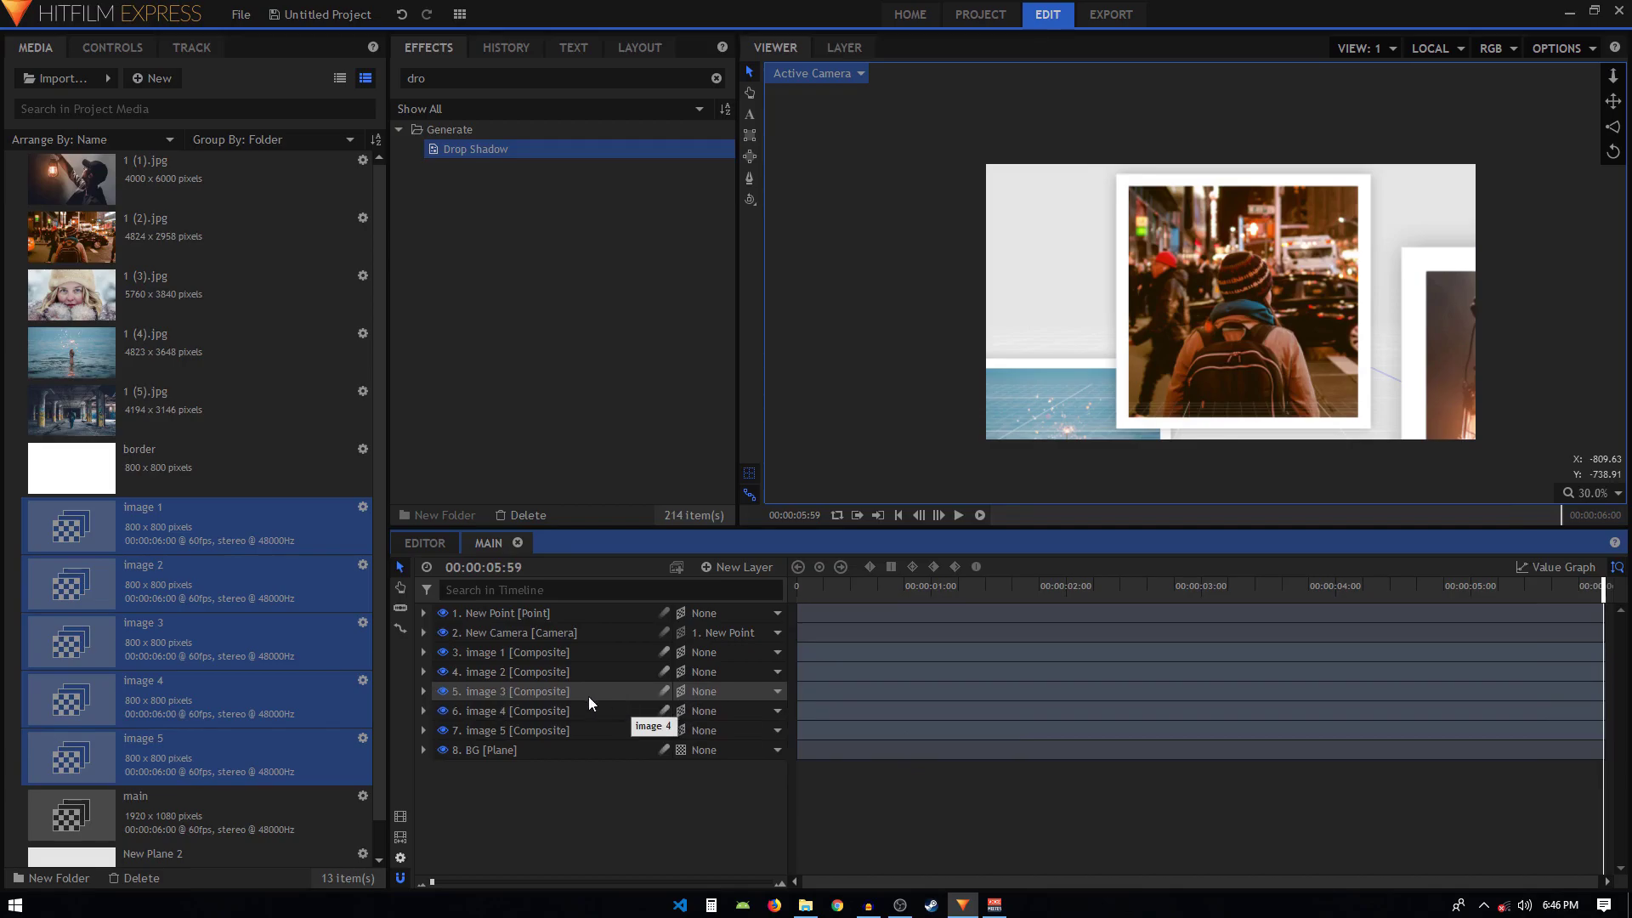
# Step: Enable motion blur on the Image 1 to Image 5 layers and preview the slideshow from near the start
pyautogui.click(524, 613)
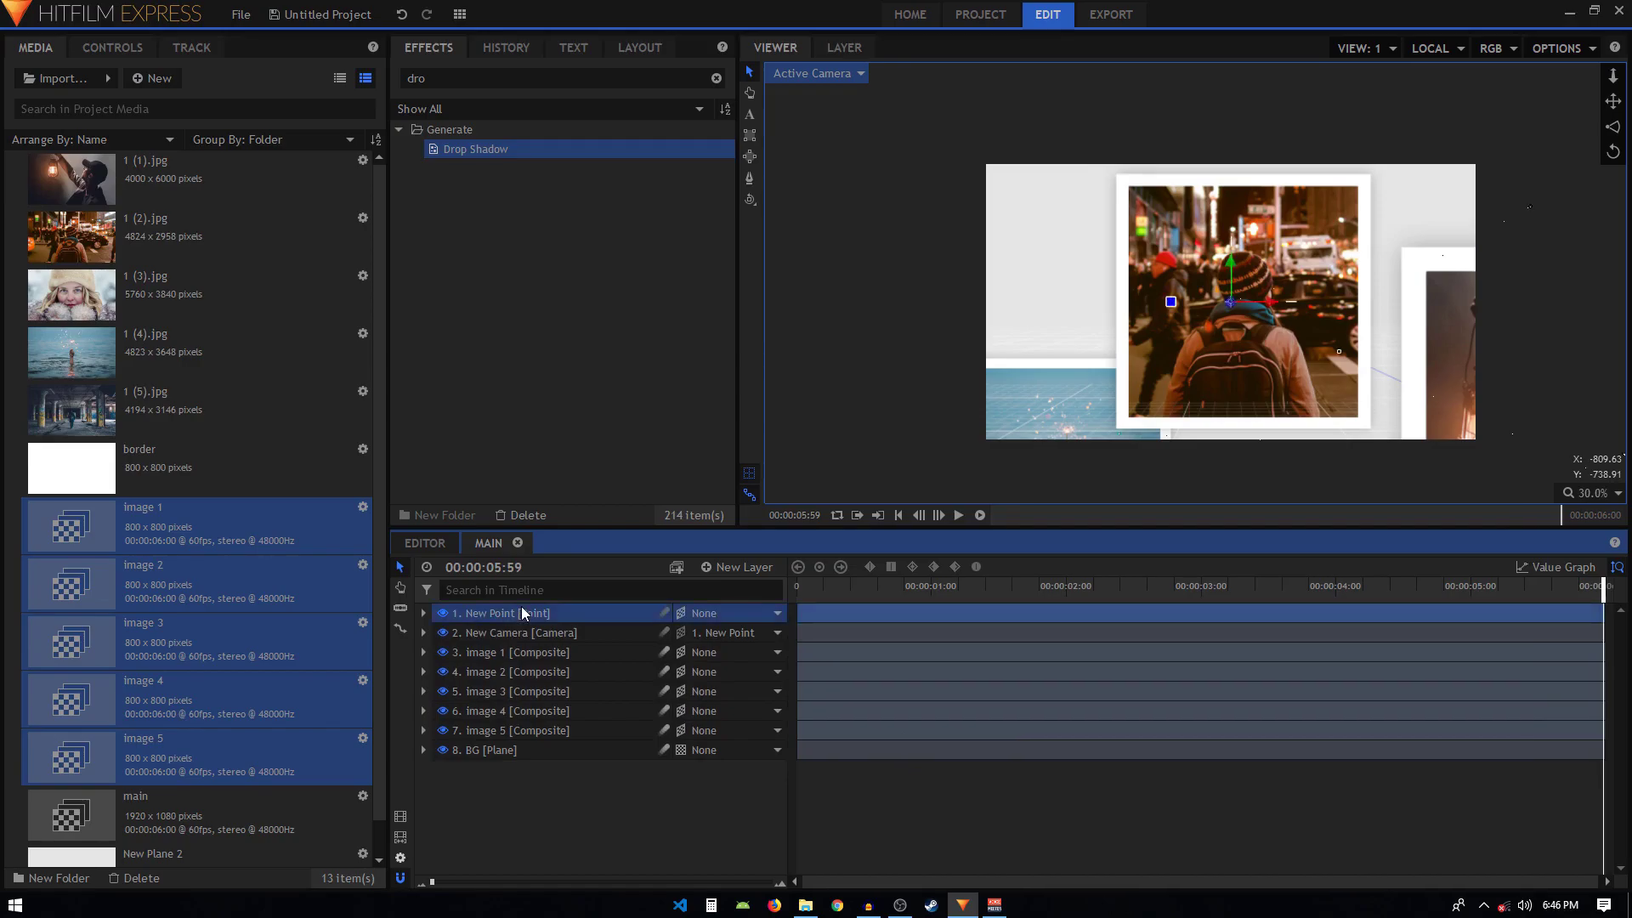
pyautogui.keyDown('shift'); pyautogui.click(528, 730); pyautogui.keyUp('shift')
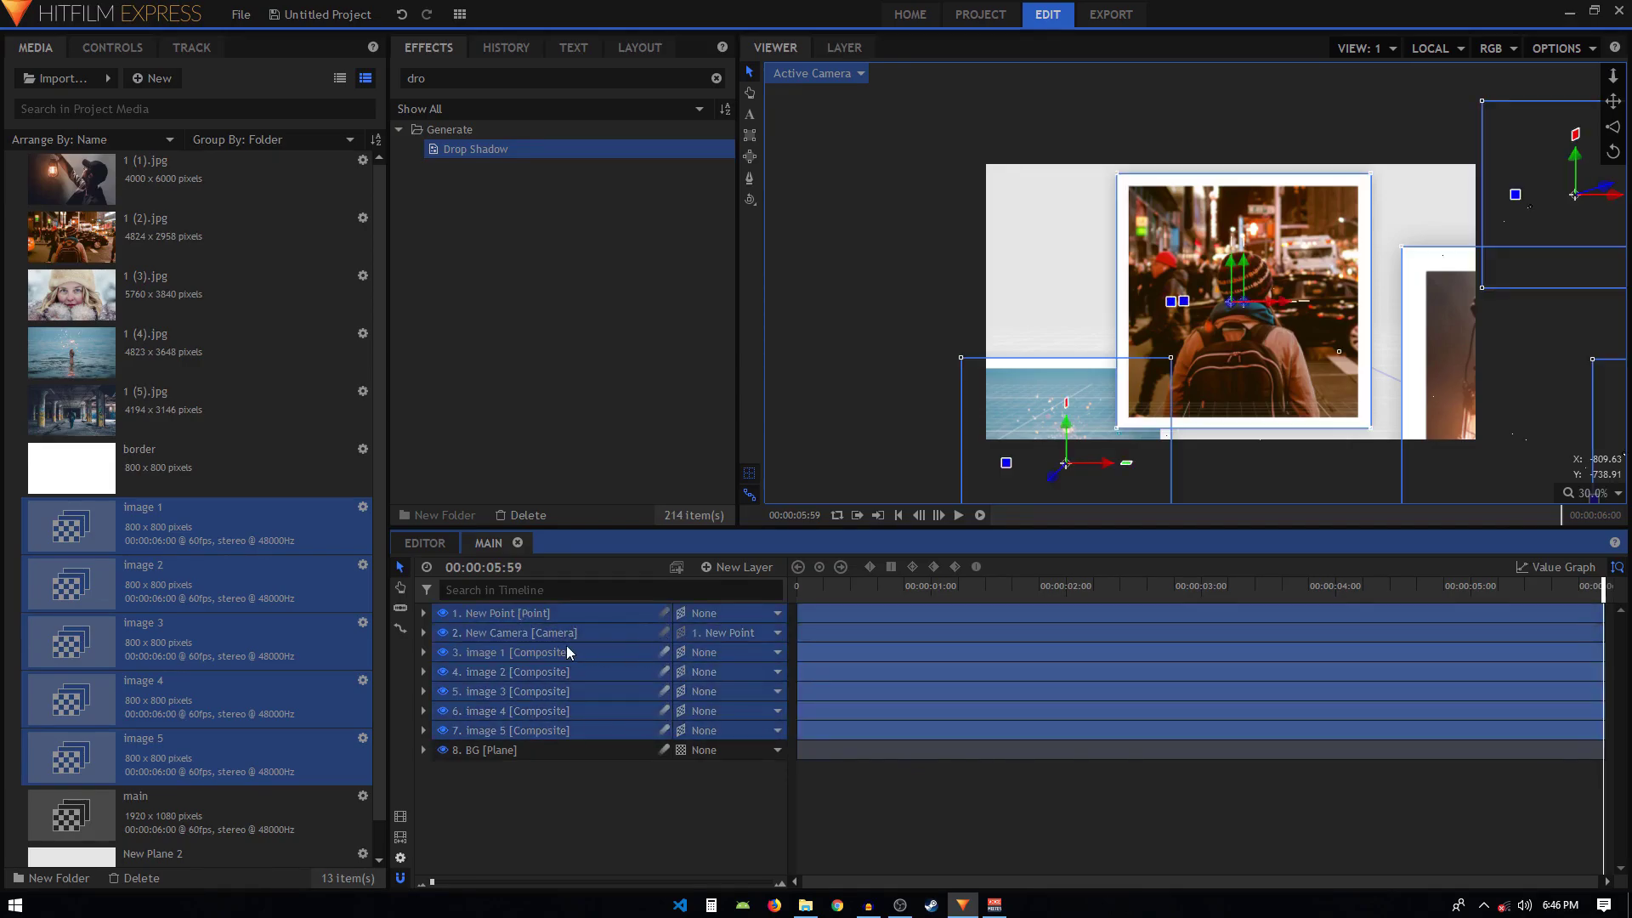
pyautogui.click(566, 648)
pyautogui.keyDown('shift'); pyautogui.click(556, 727); pyautogui.keyUp('shift')
pyautogui.click(665, 652)
pyautogui.click(665, 691)
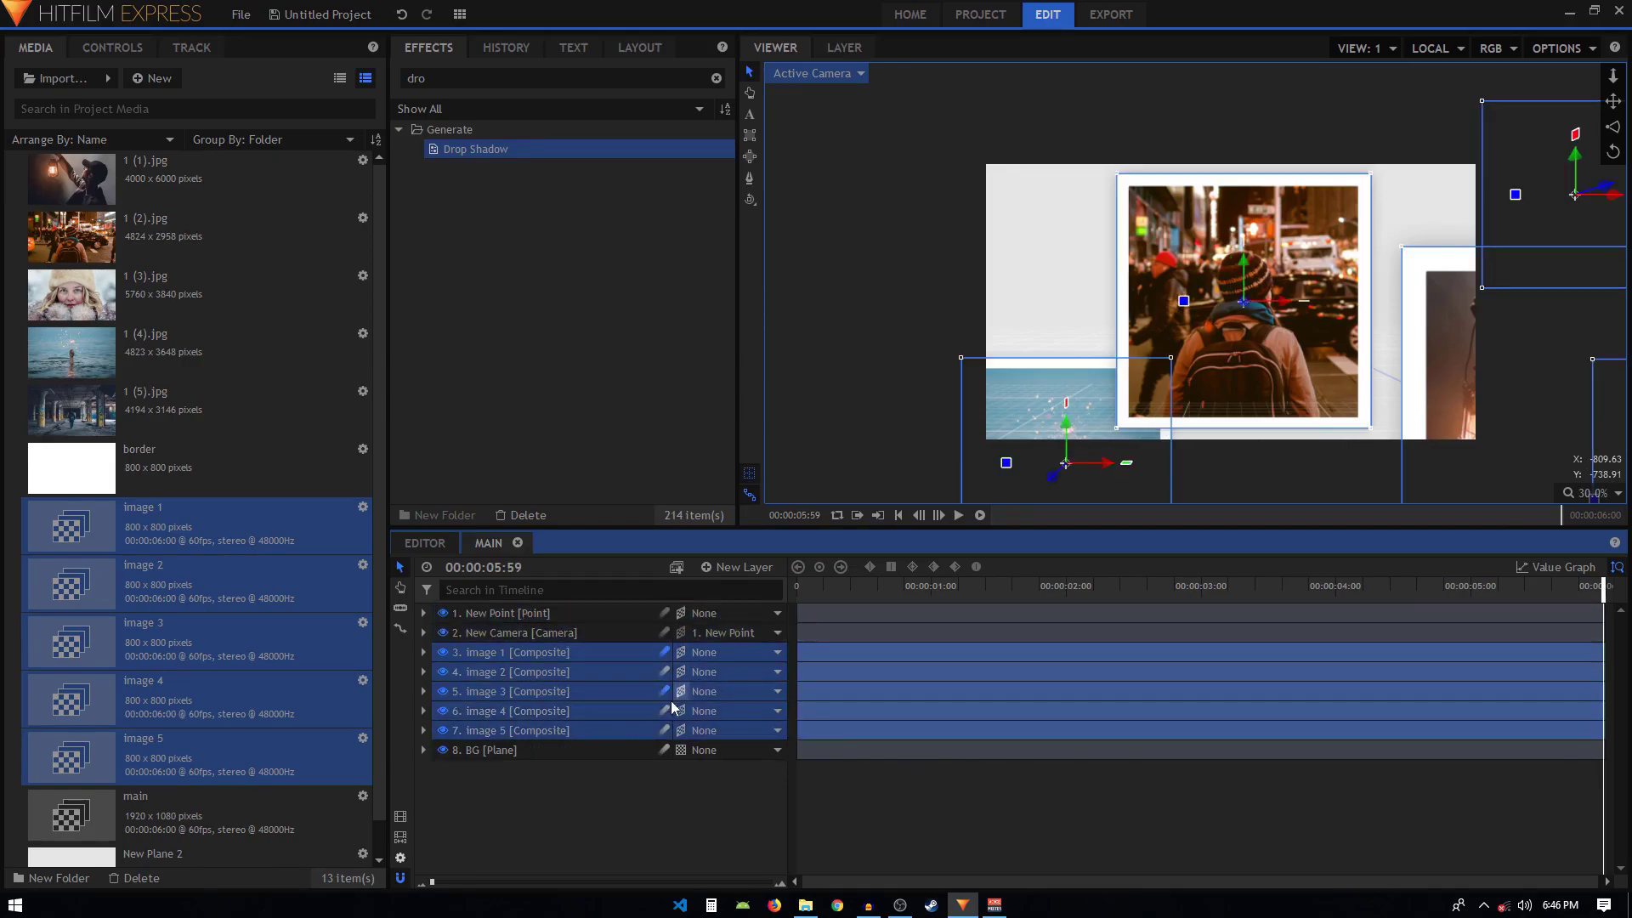
pyautogui.click(664, 714)
pyautogui.click(530, 810)
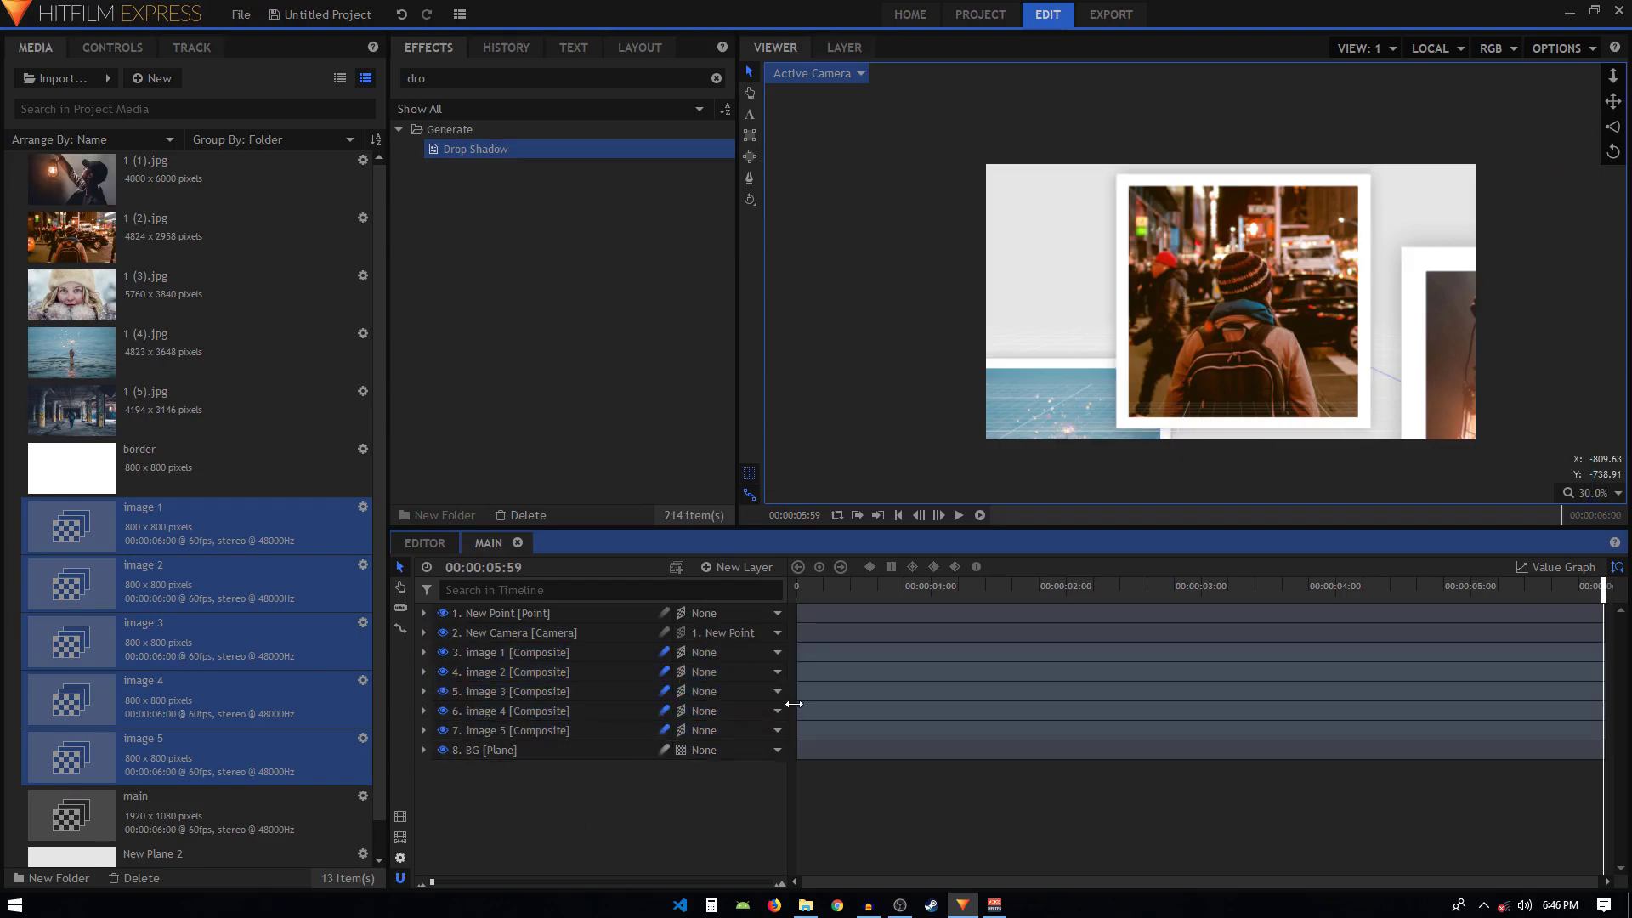
pyautogui.click(814, 591)
pyautogui.press('space')
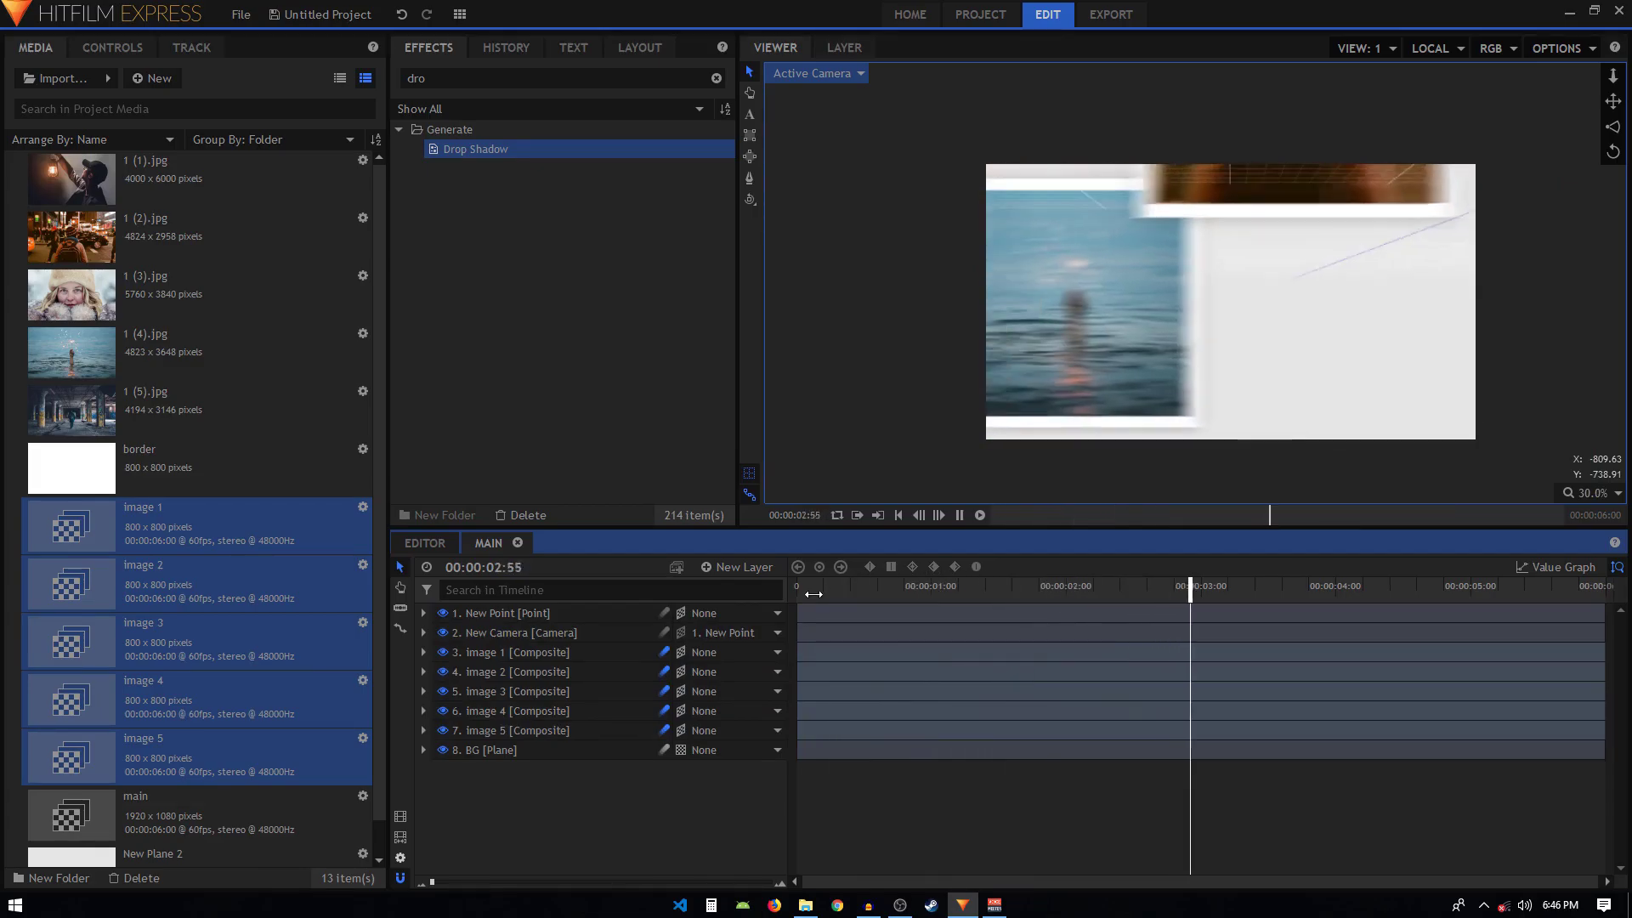
# Step: Stop the preview and turn motion blur back off for the Image 1 to Image 5 layers
pyautogui.press('space')
pyautogui.click(666, 654)
pyautogui.click(666, 674)
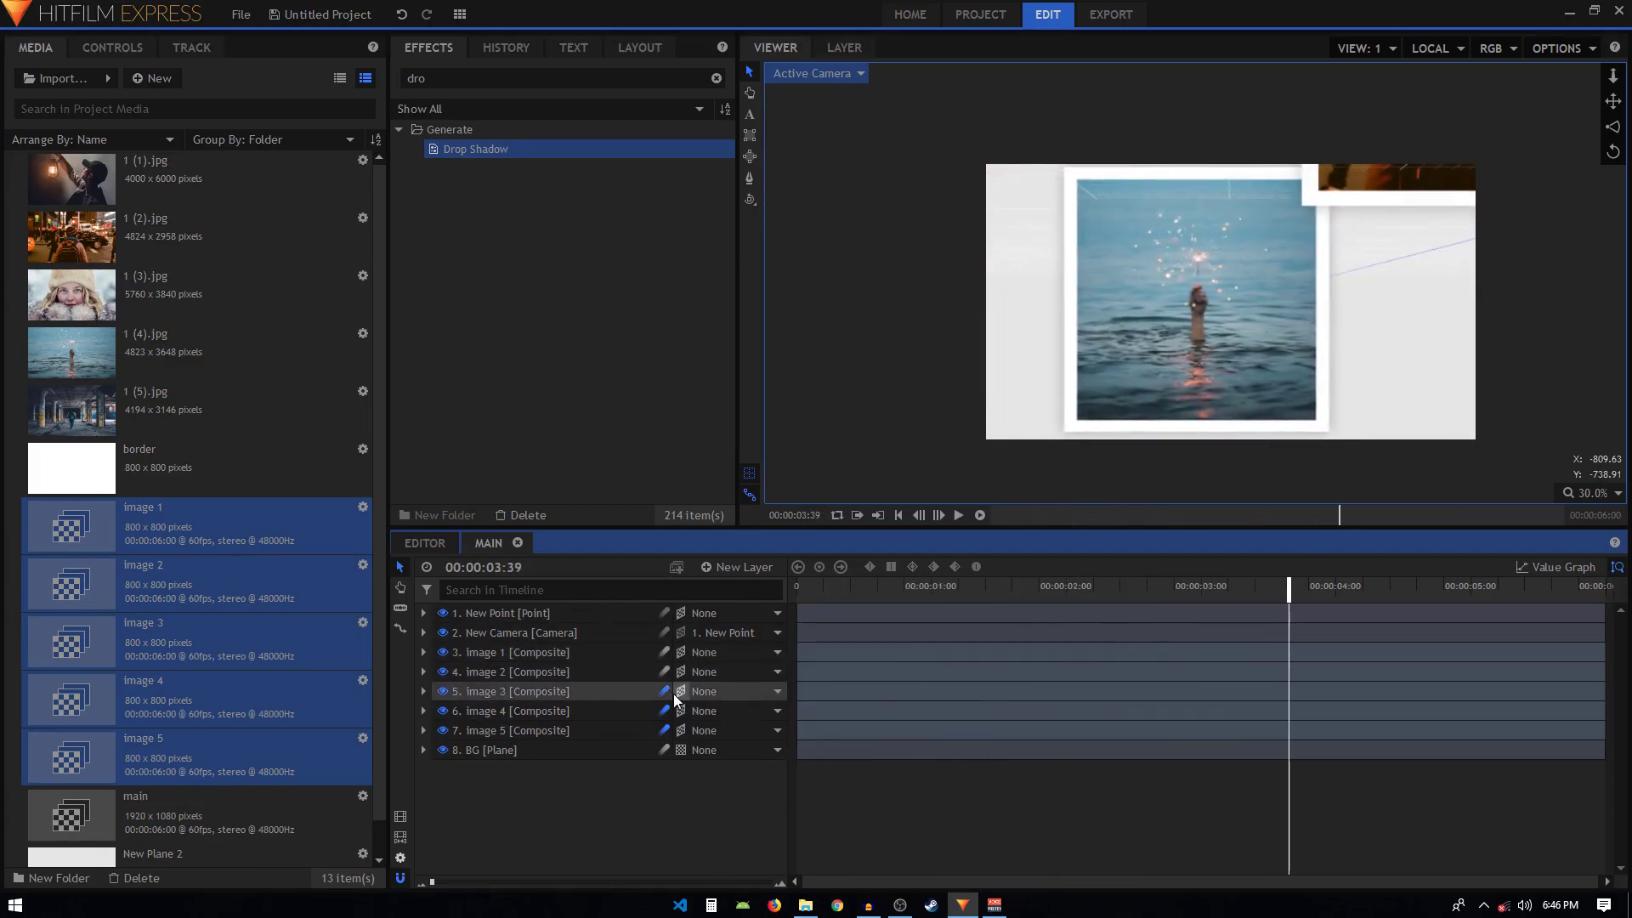
pyautogui.click(665, 692)
pyautogui.click(665, 712)
pyautogui.click(666, 732)
# Step: Play from the start to 00:00:01:12 and enable Depth of Field in the New Camera layer properties
pyautogui.press('Home')
pyautogui.press('space')
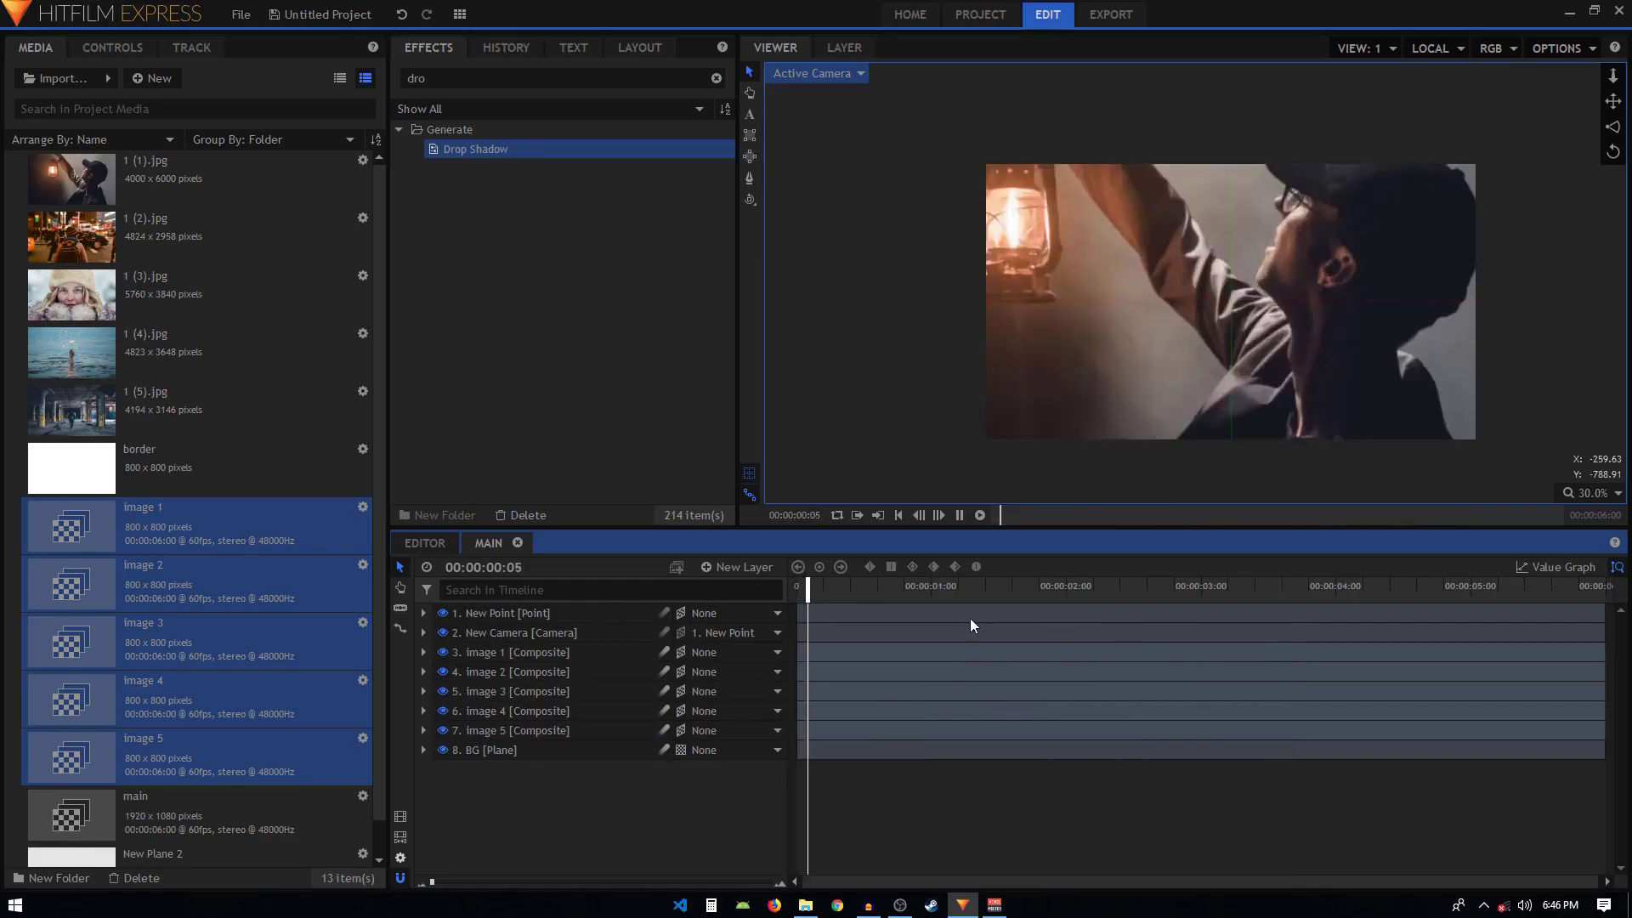
pyautogui.press('space')
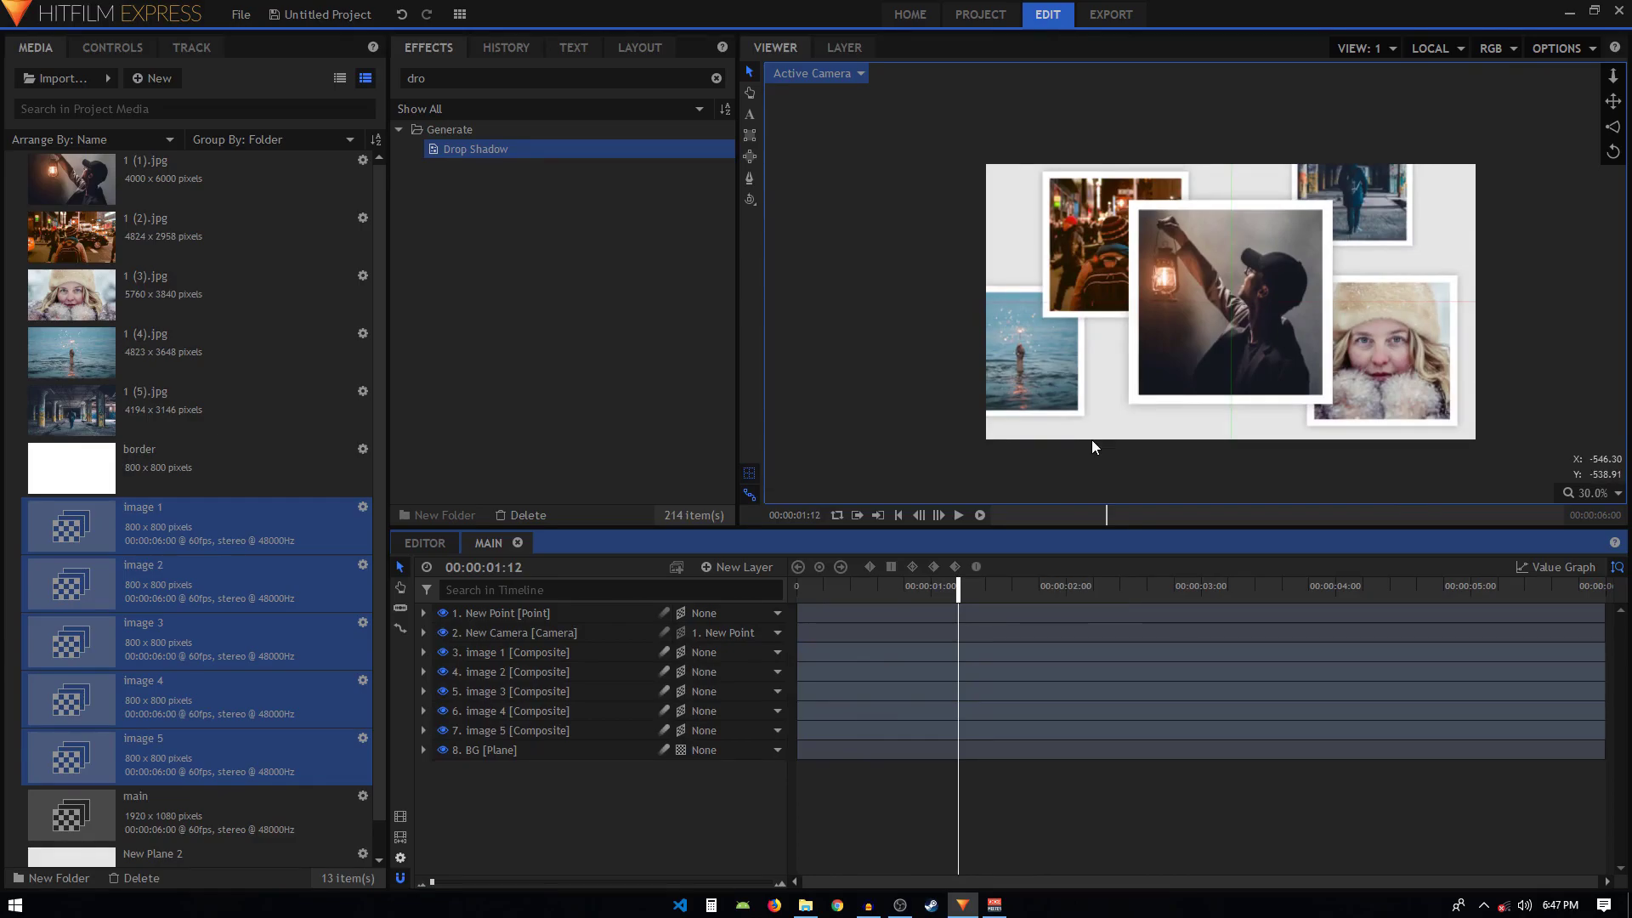
pyautogui.click(509, 634)
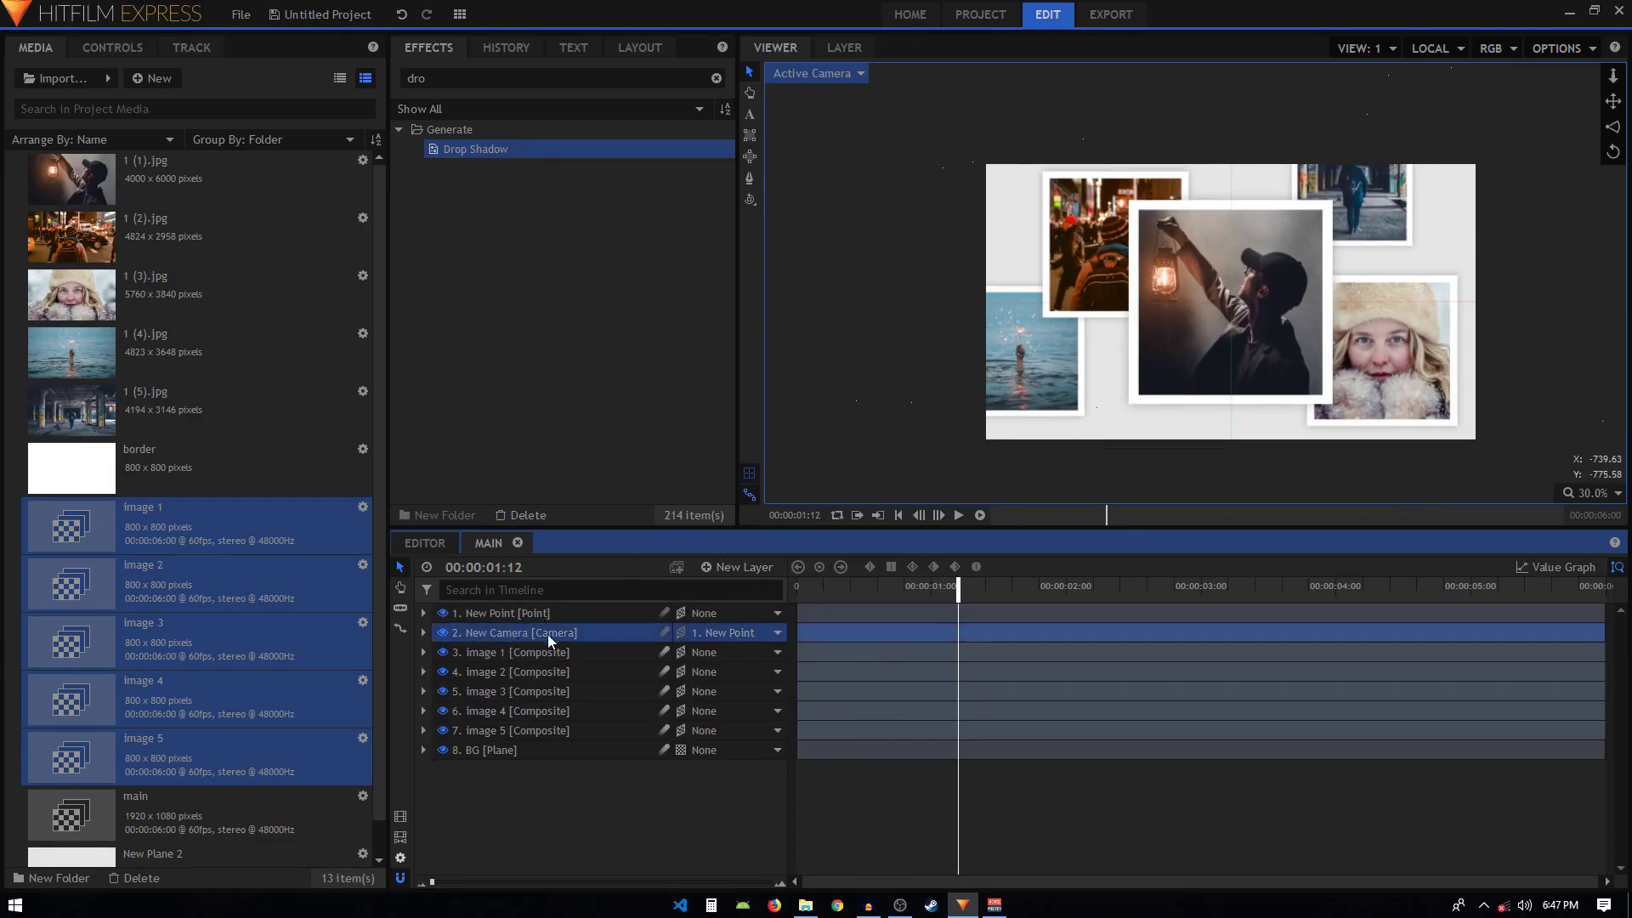
pyautogui.click(113, 48)
pyautogui.click(14, 138)
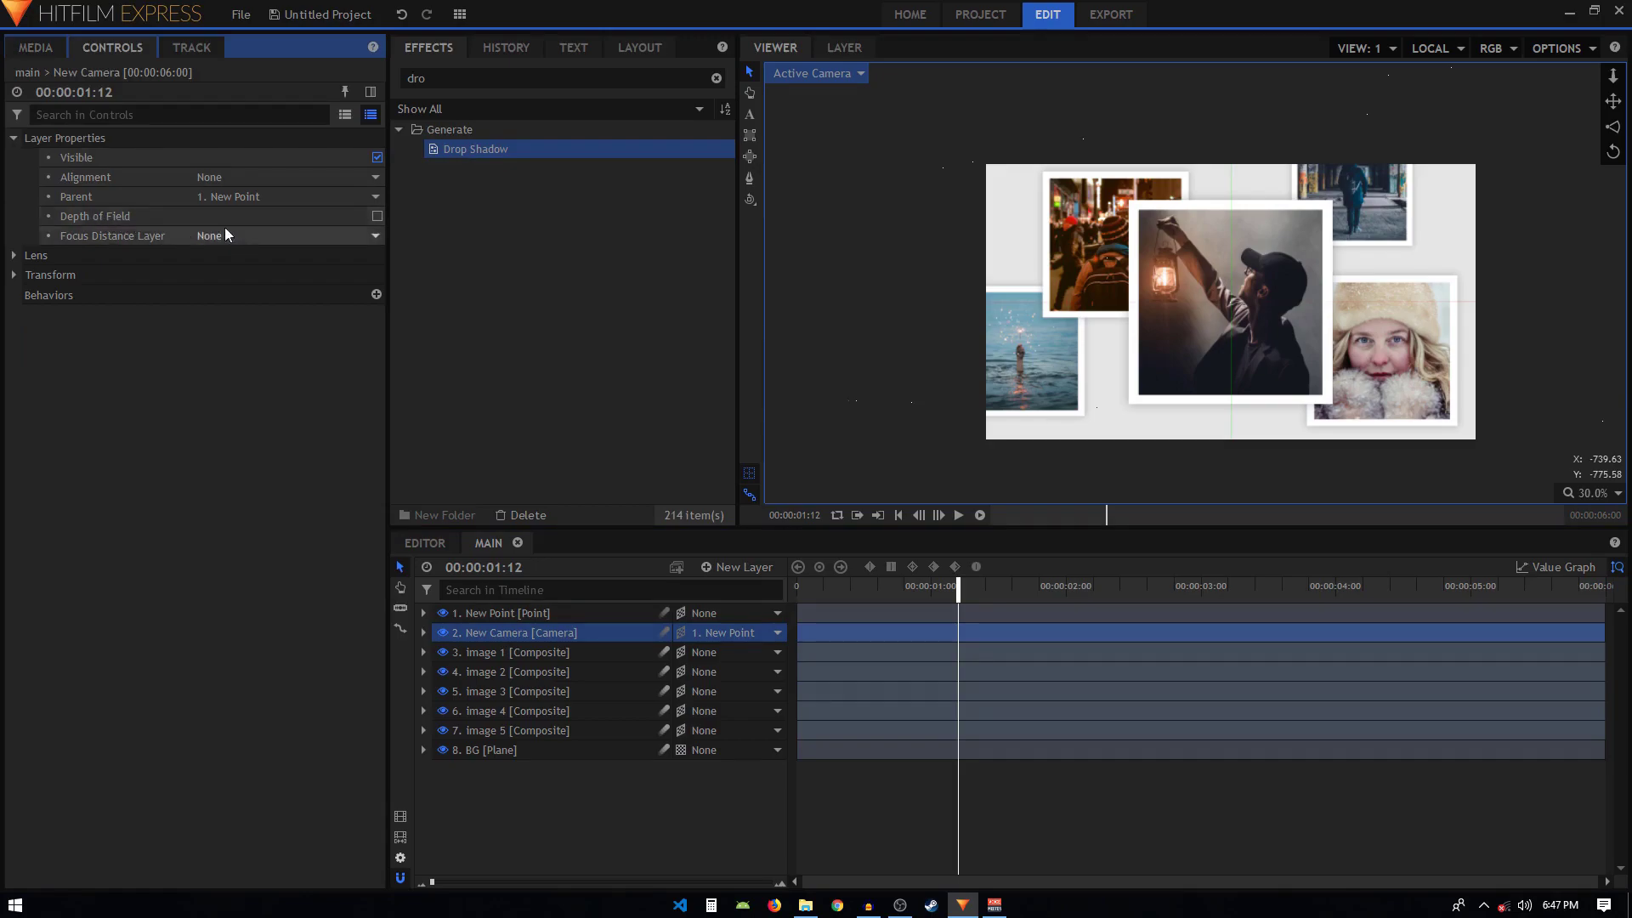
pyautogui.click(378, 217)
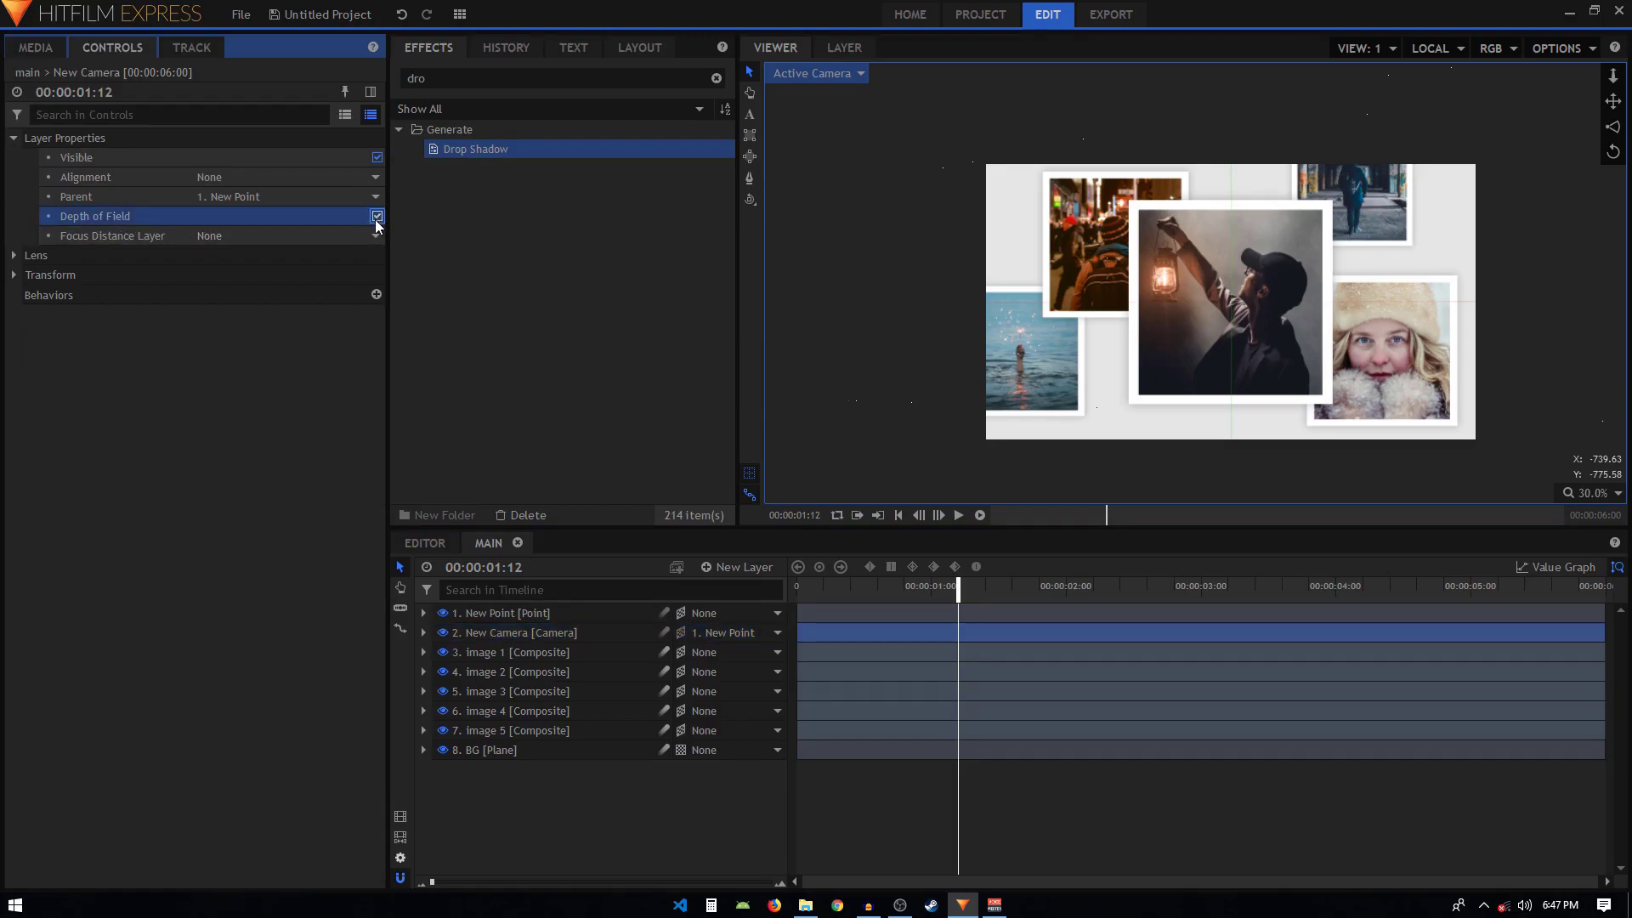
# Step: Raise the camera's lens Aperture to 550 to blur the photos lying outside the focus distance
pyautogui.click(13, 256)
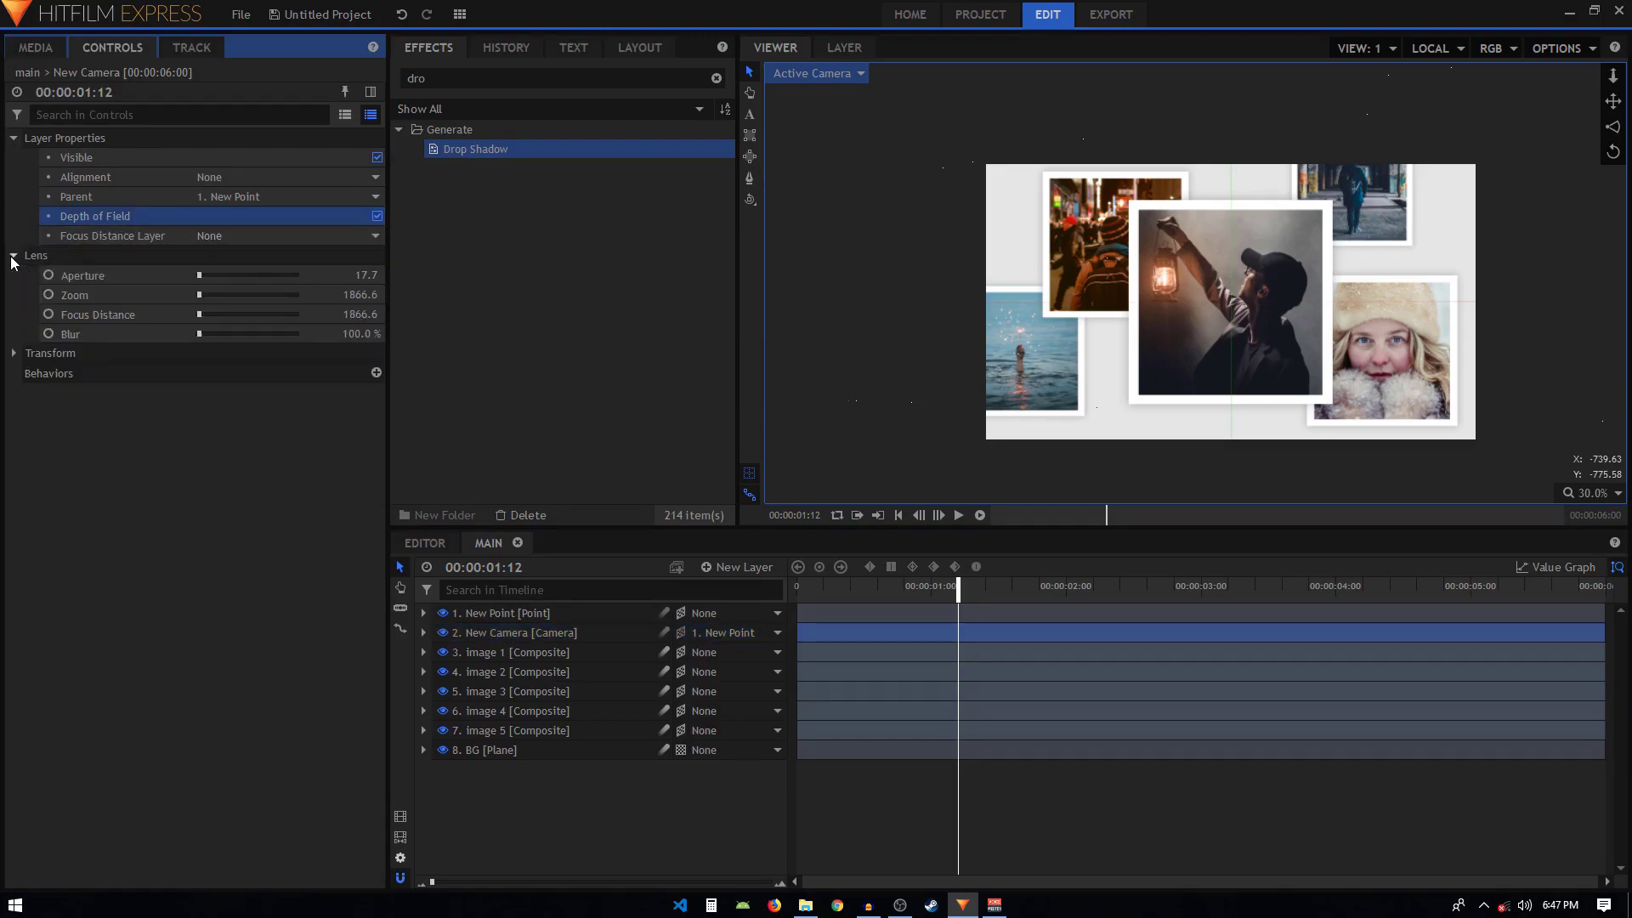
pyautogui.moveTo(352, 279); pyautogui.dragTo(394, 276)
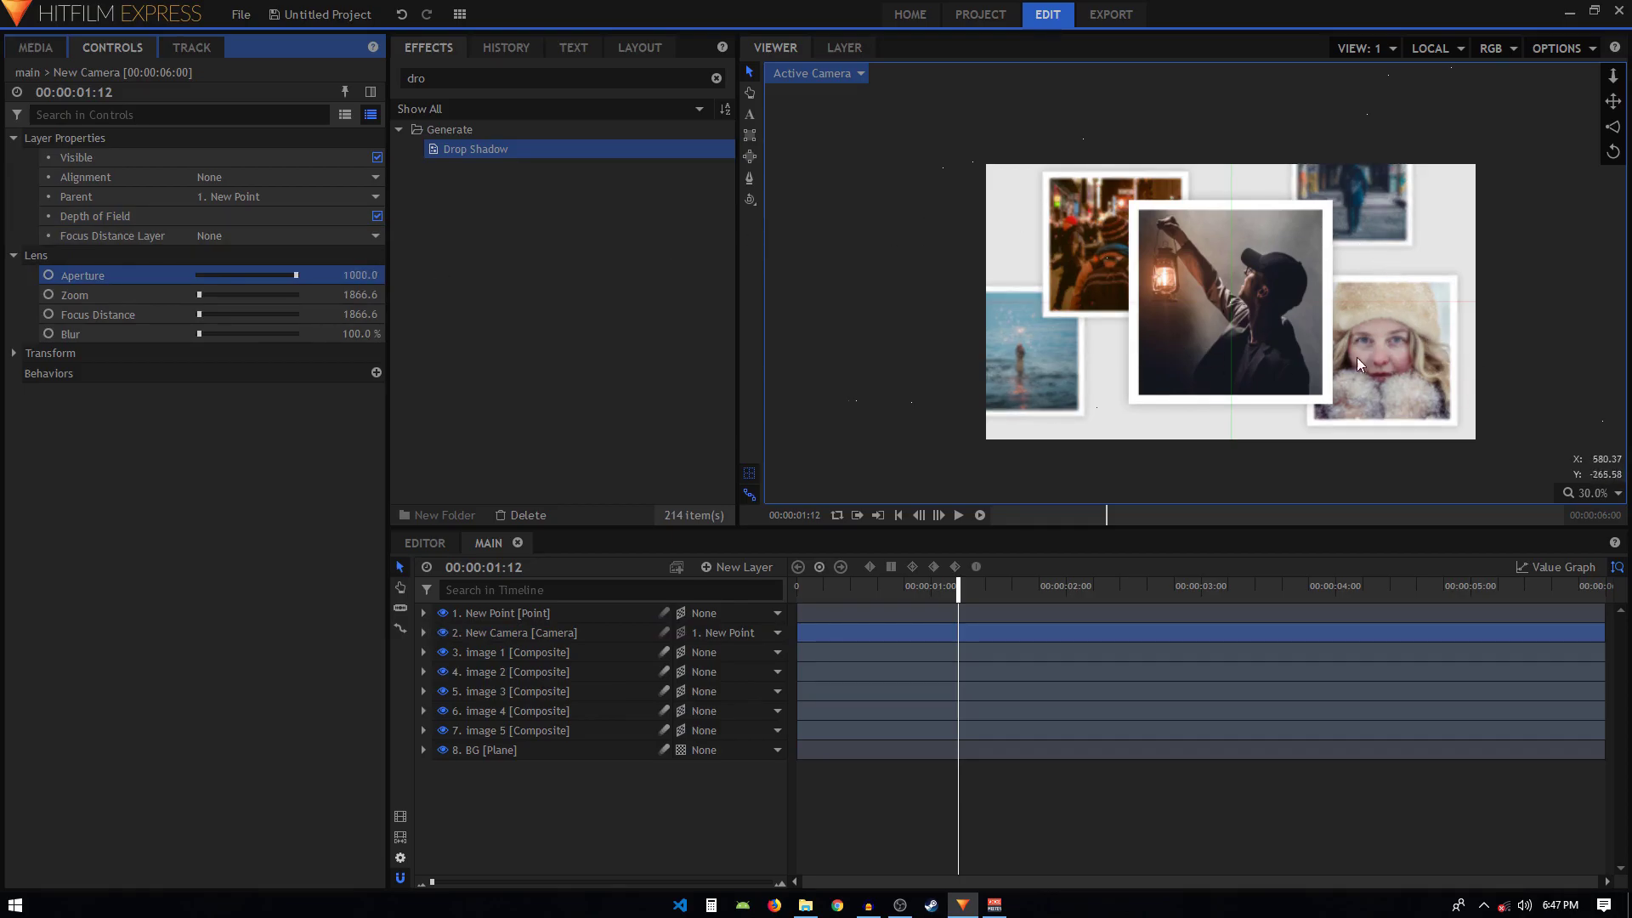
pyautogui.scroll(1, 1379, 366)
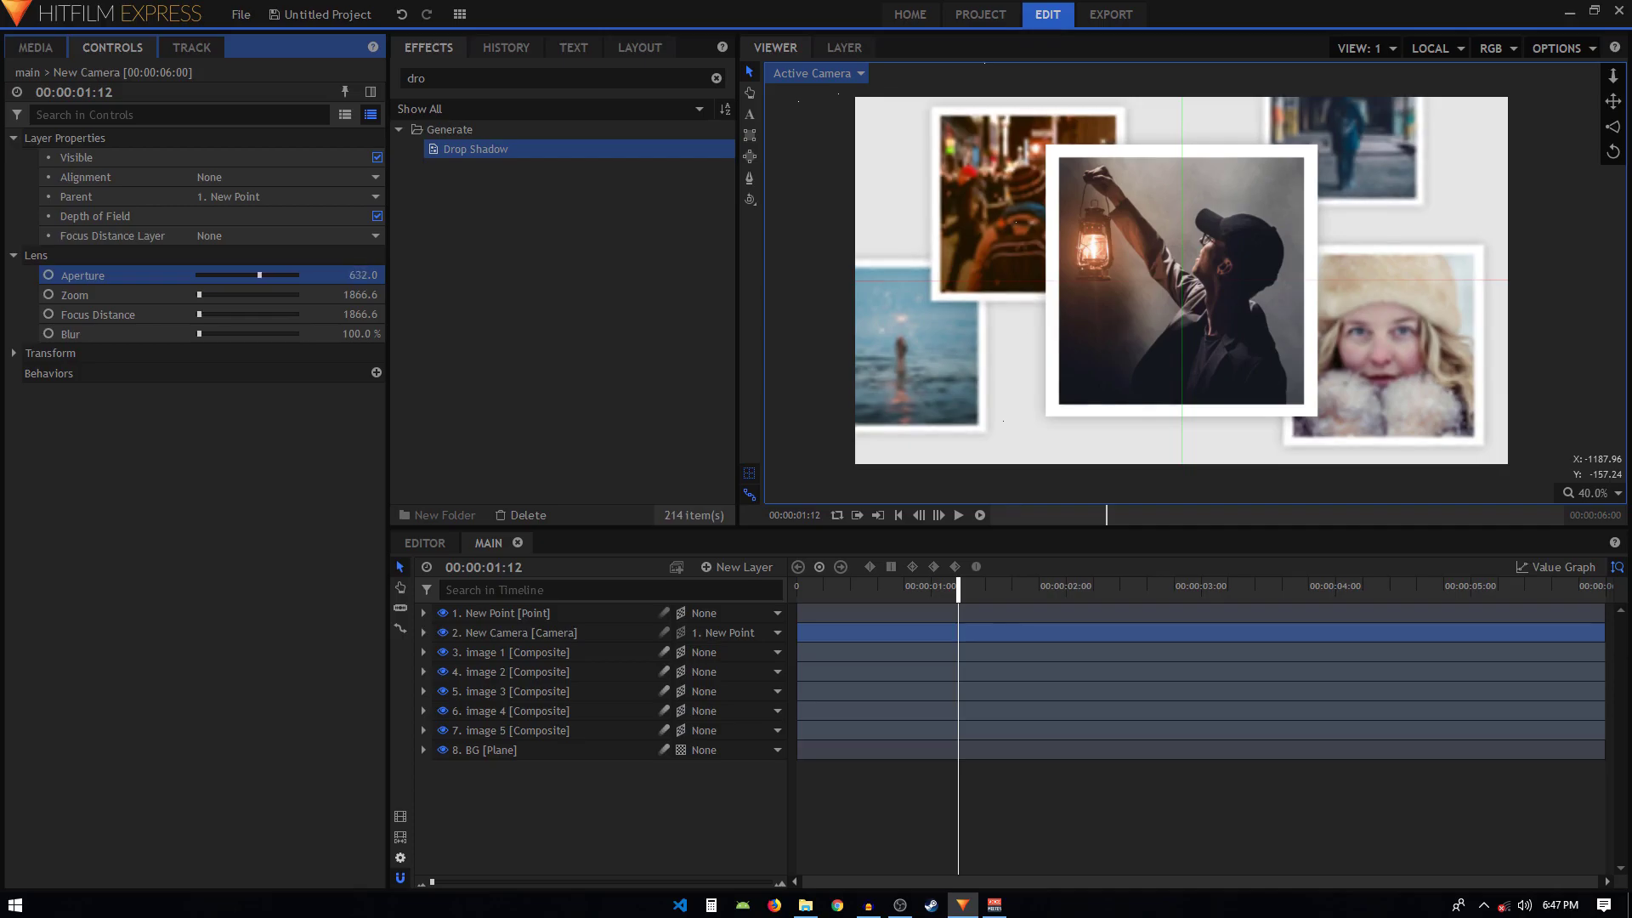
pyautogui.moveTo(363, 275)
pyautogui.mouseDown()
pyautogui.moveTo(279, 276)
pyautogui.moveTo(335, 274)
pyautogui.mouseUp()
# Step: Scrub through the timeline to its end to check the depth-of-field blur on each photo, and play the slideshow from the start
pyautogui.click(899, 515)
pyautogui.moveTo(909, 584); pyautogui.dragTo(1064, 594)
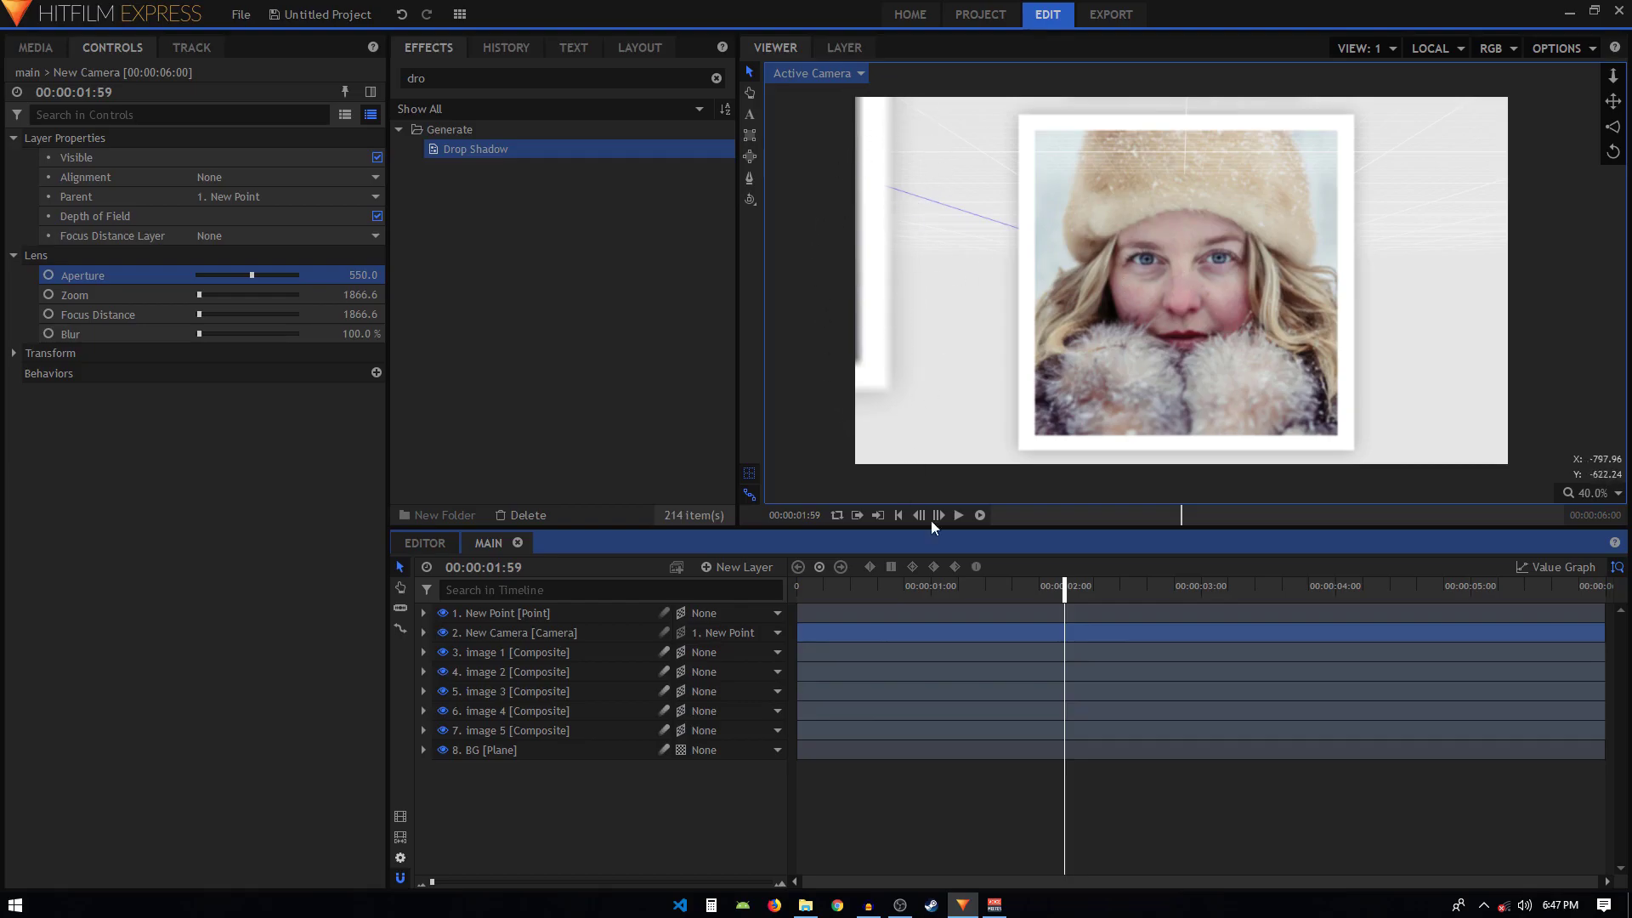
pyautogui.click(1176, 595)
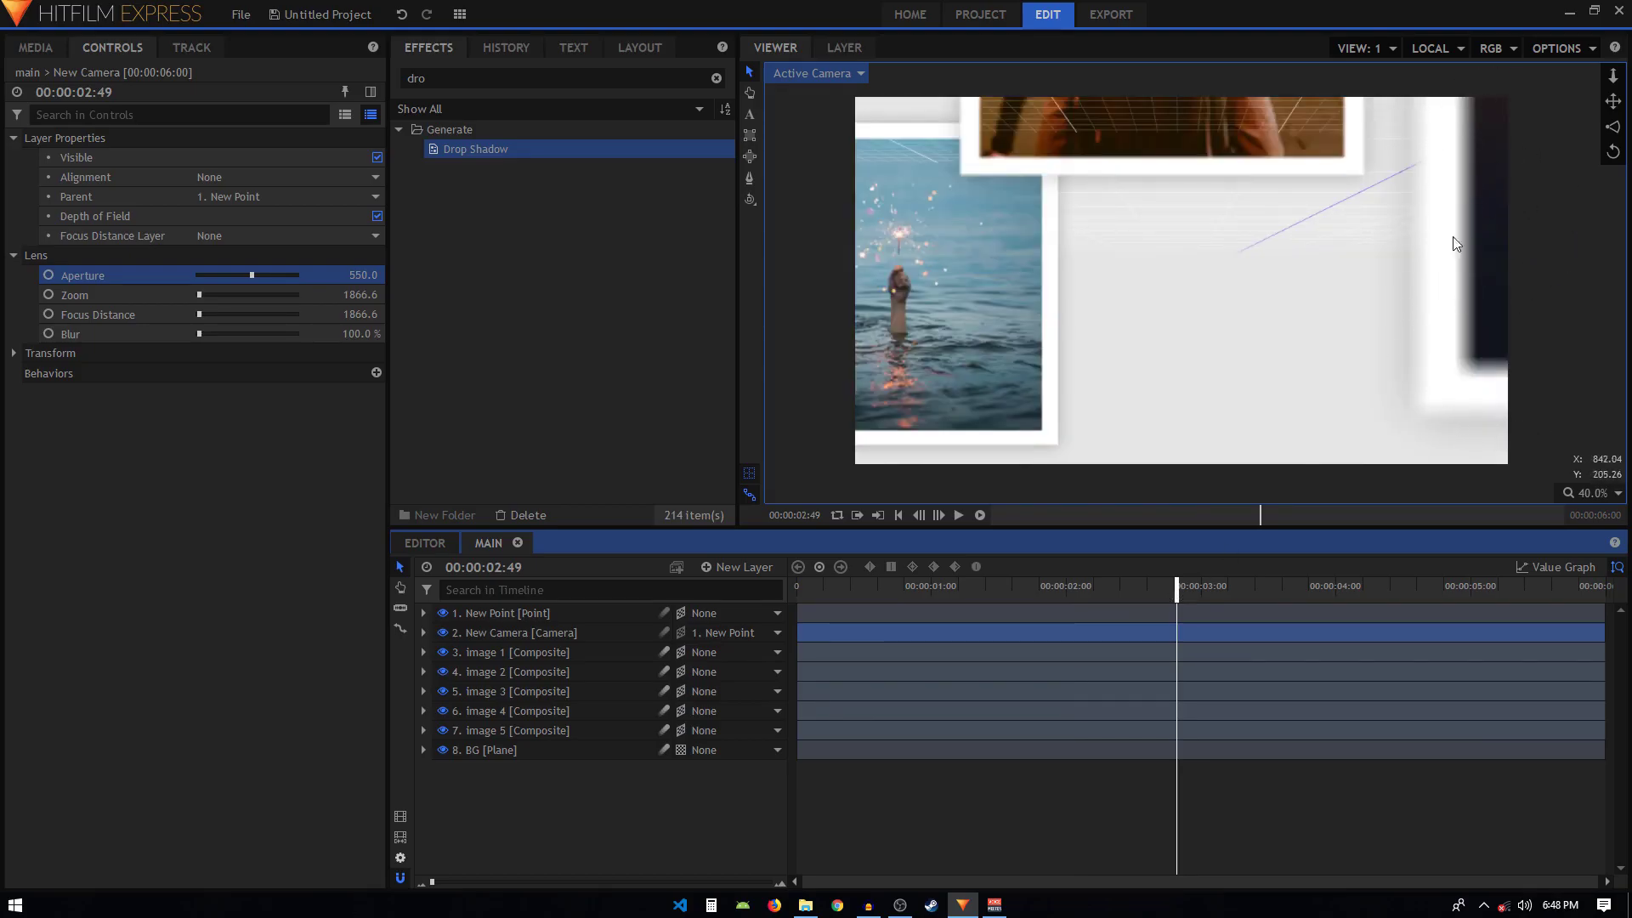
pyautogui.moveTo(1188, 593); pyautogui.dragTo(1627, 595)
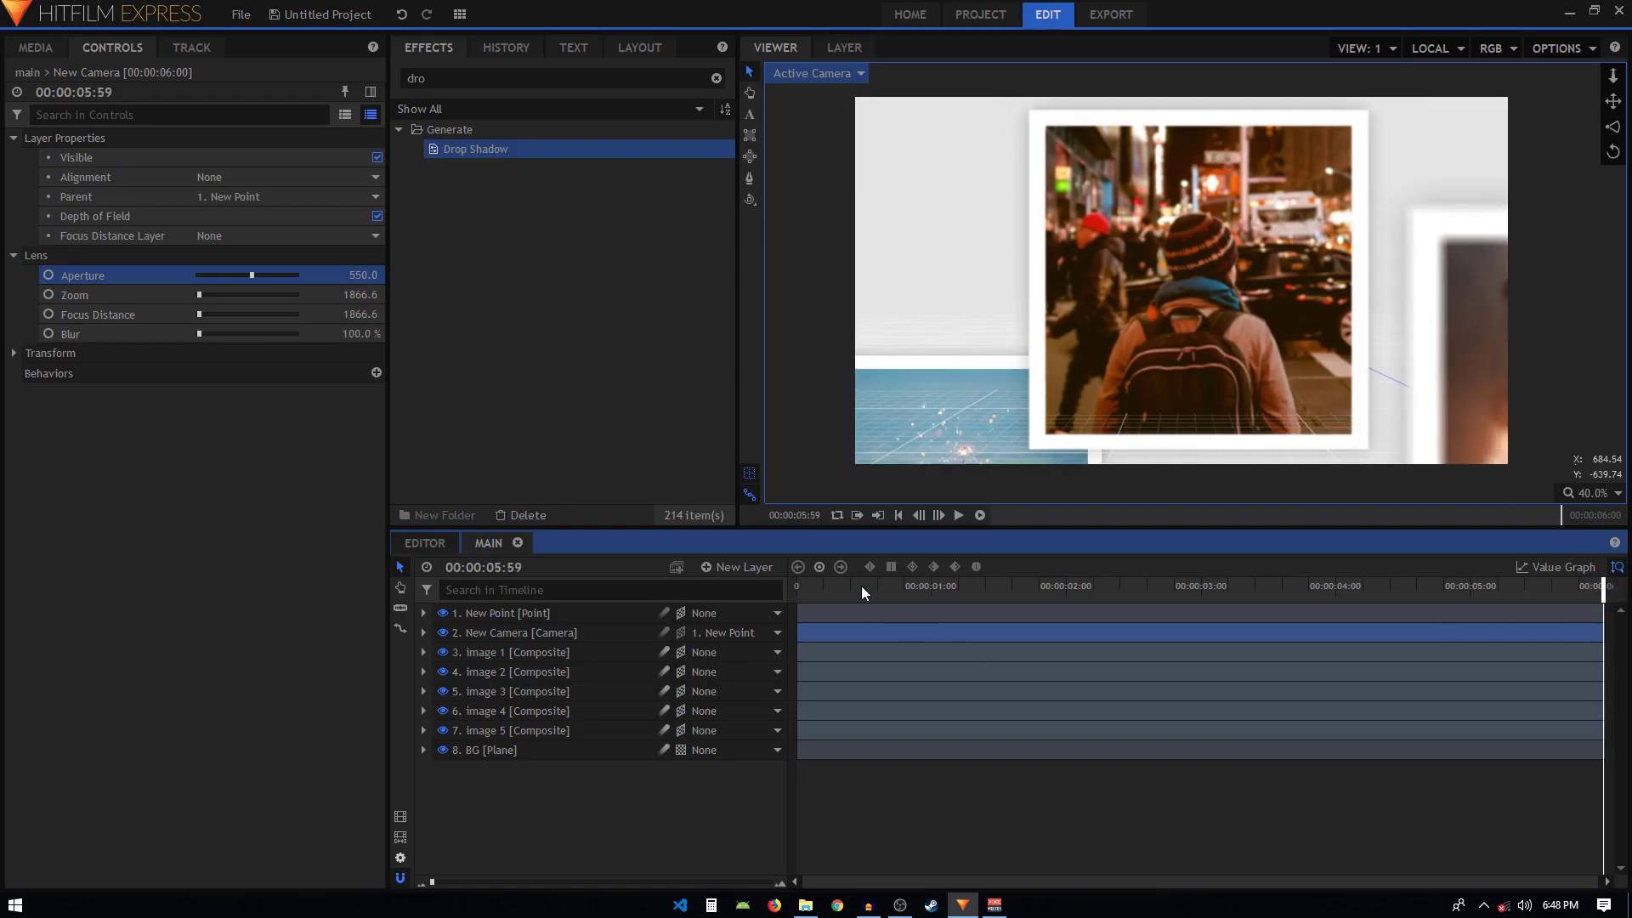
pyautogui.click(898, 513)
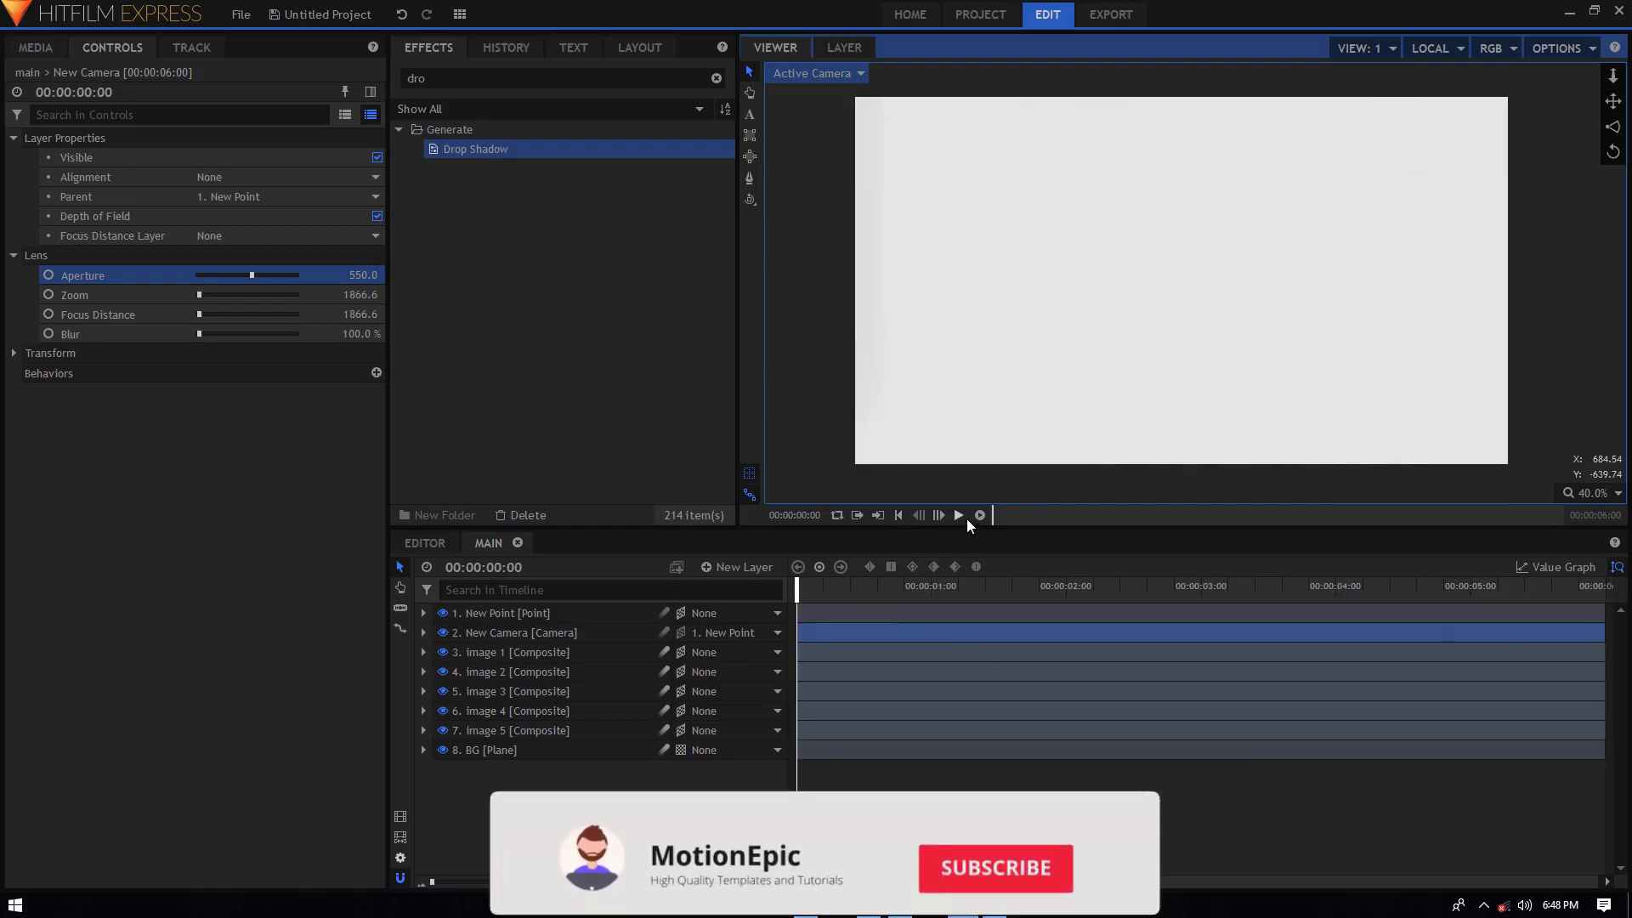
pyautogui.click(958, 516)
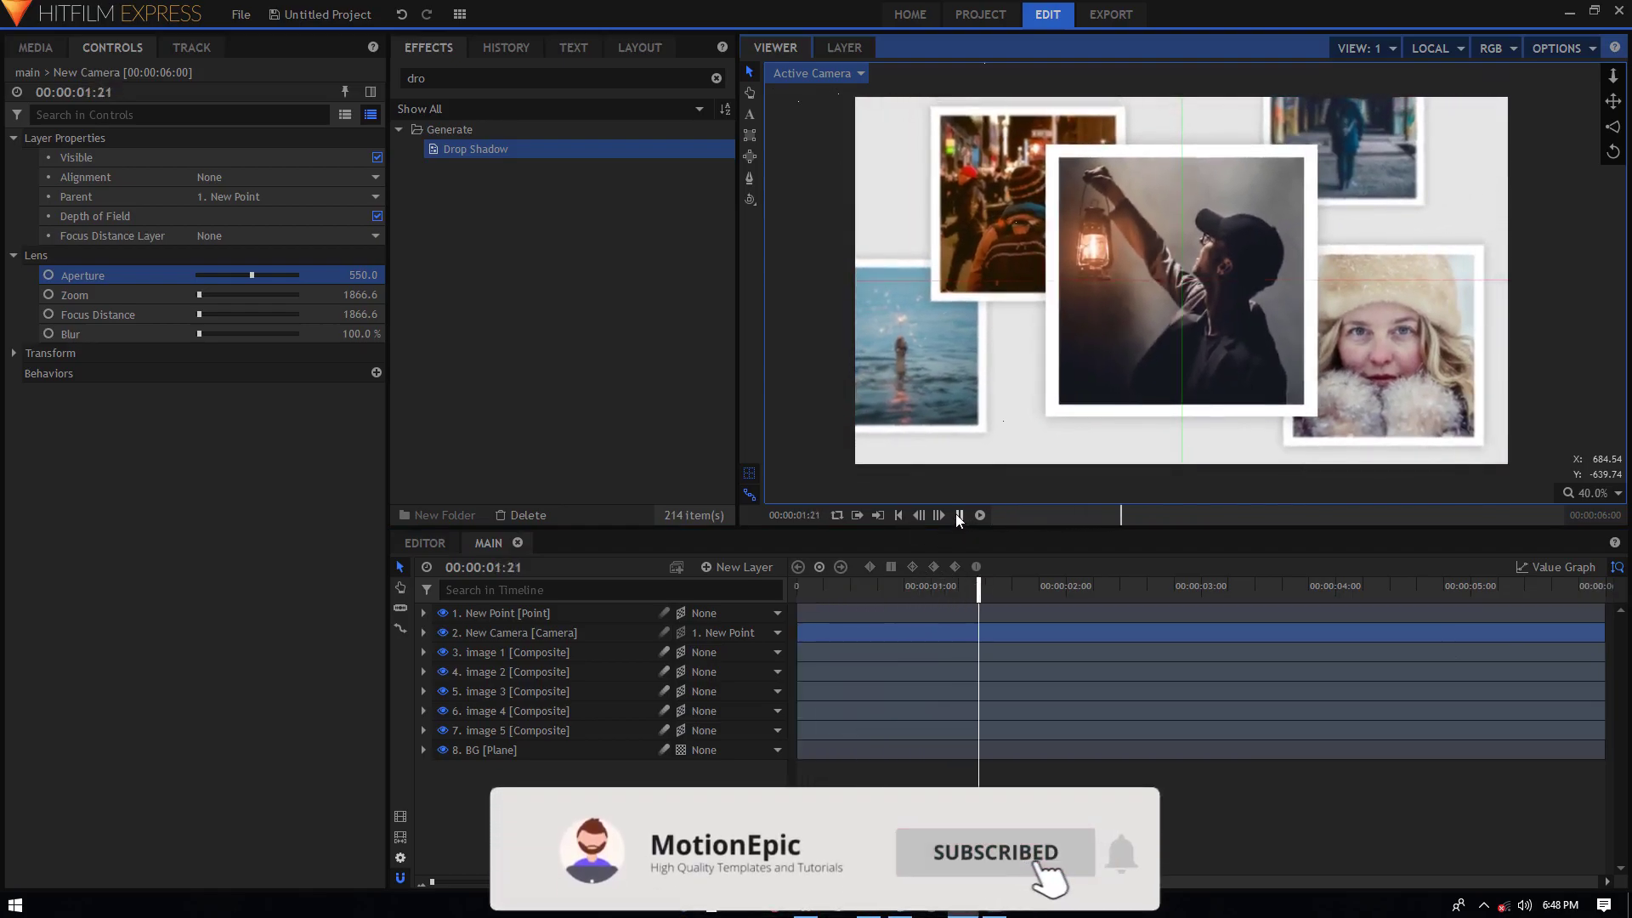